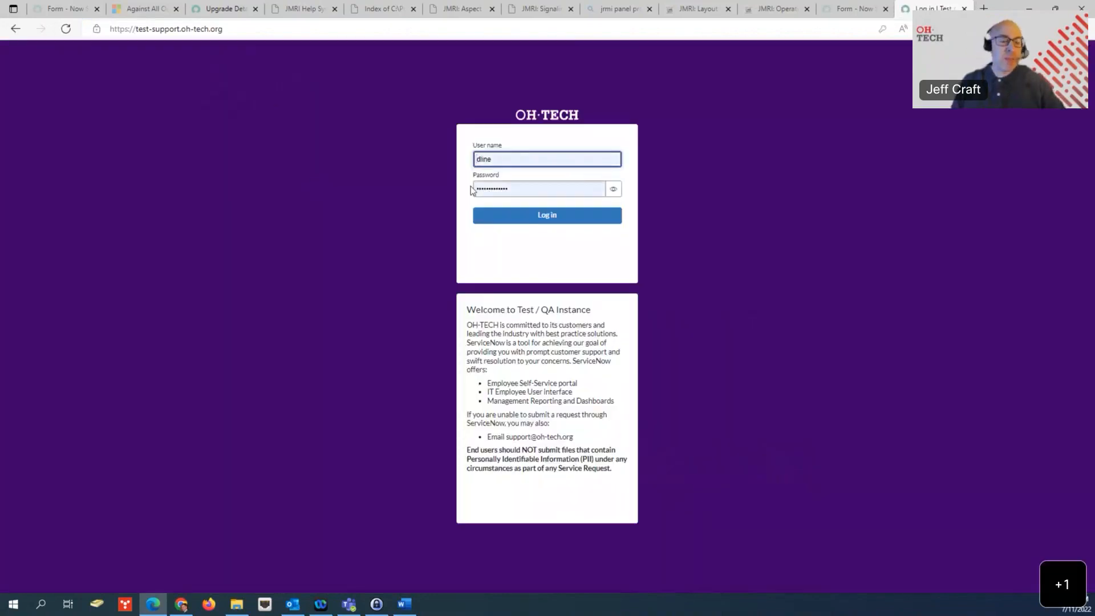
- Log in to the Test / QA instance with the autofilled credentials and bring up the navigation menu
{"action": "left_click", "coordinate": [528, 217]}
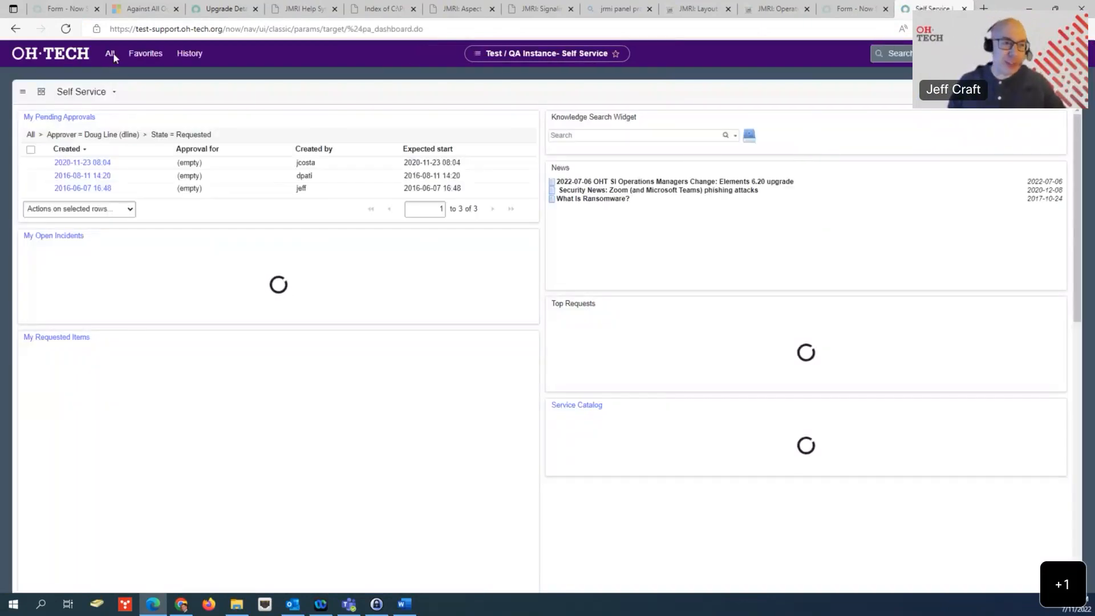
{"action": "left_click", "coordinate": [111, 54]}
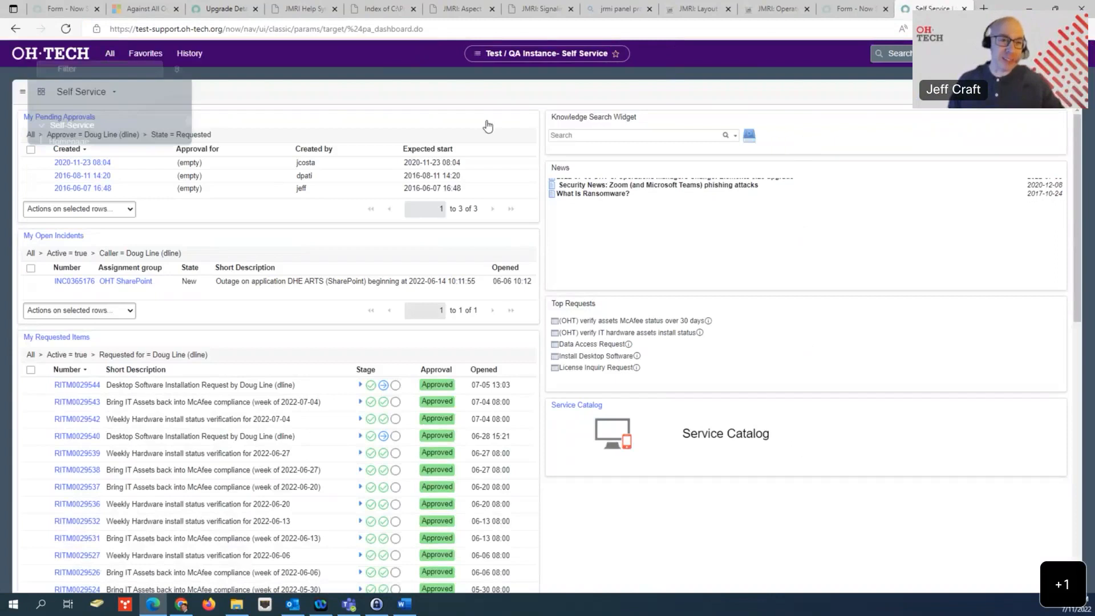
- Retrieve completed update sets from the OARnet Test update source, then go back to the Self Service tab
{"action": "left_click", "coordinate": [228, 9]}
{"action": "left_click", "coordinate": [76, 76]}
{"action": "type", "text": "update"}
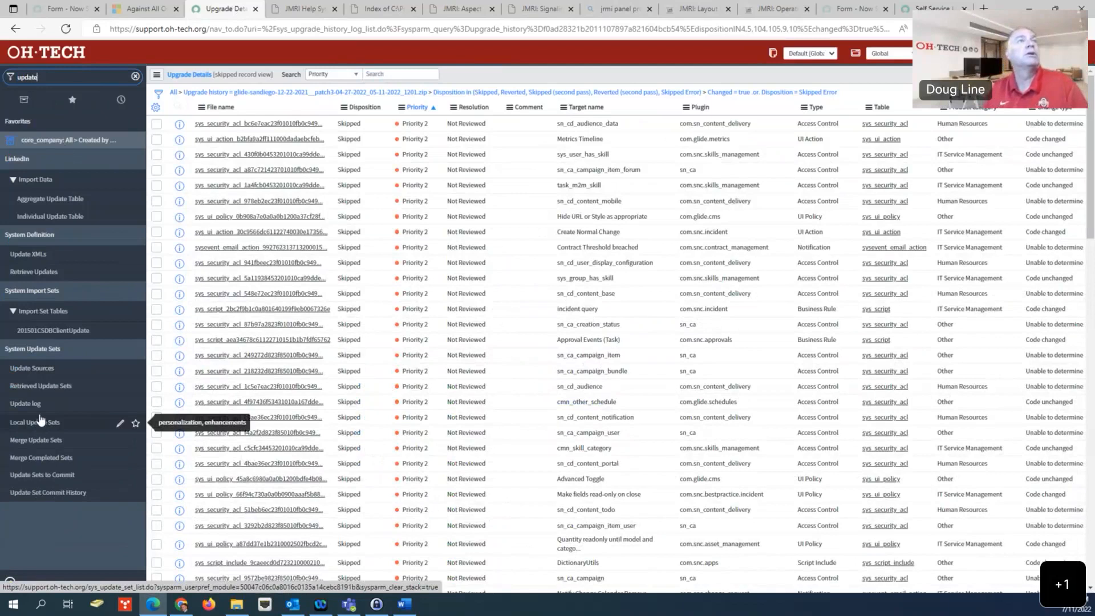
{"action": "left_click", "coordinate": [31, 368]}
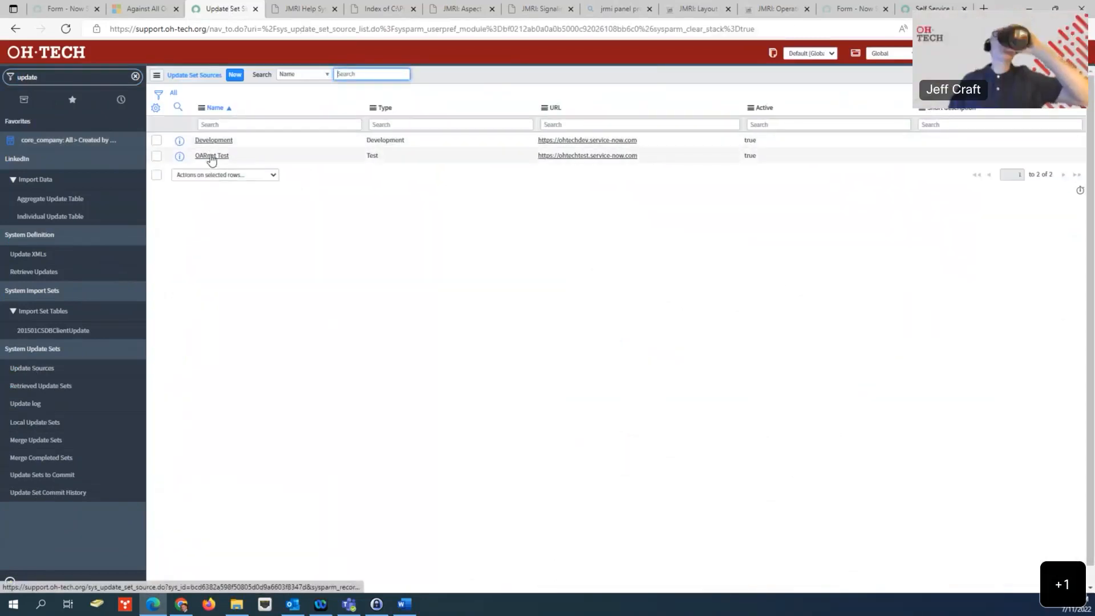
{"action": "left_click", "coordinate": [211, 157]}
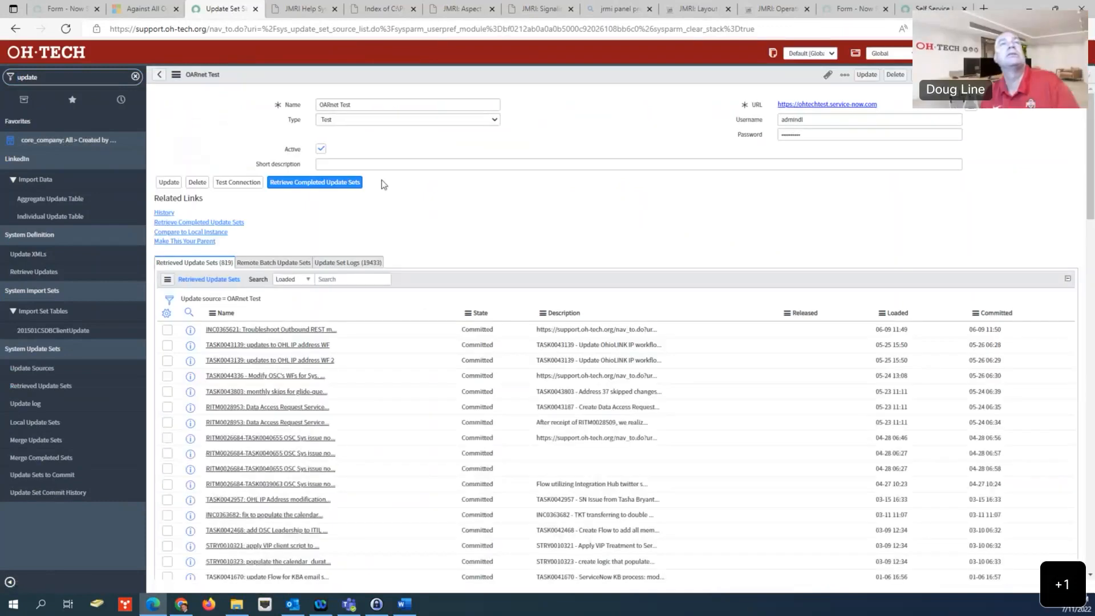
{"action": "left_click", "coordinate": [346, 187]}
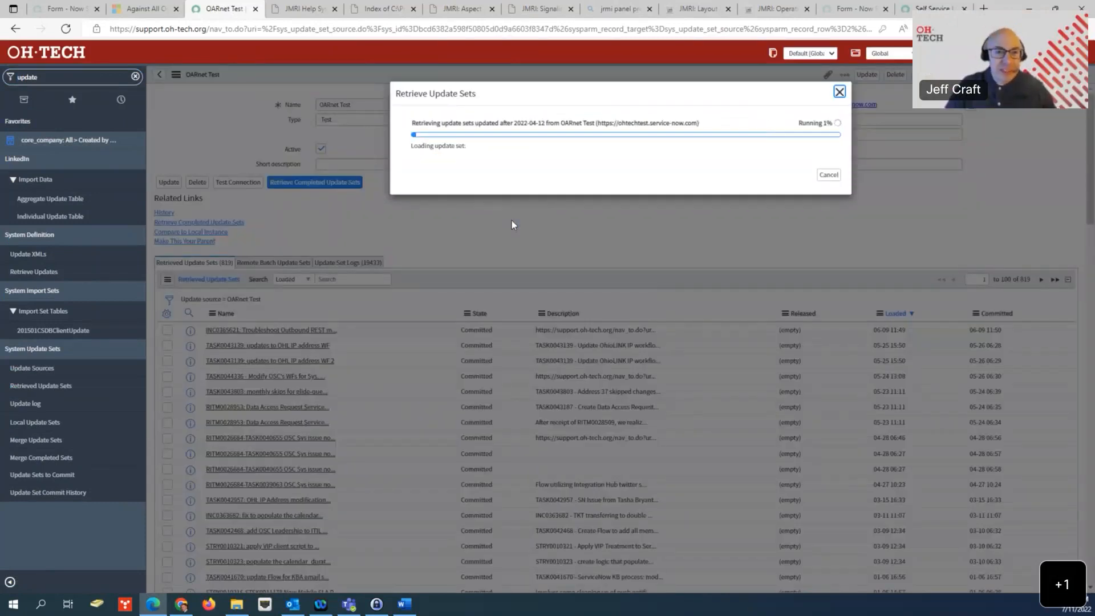
{"action": "left_click", "coordinate": [920, 8]}
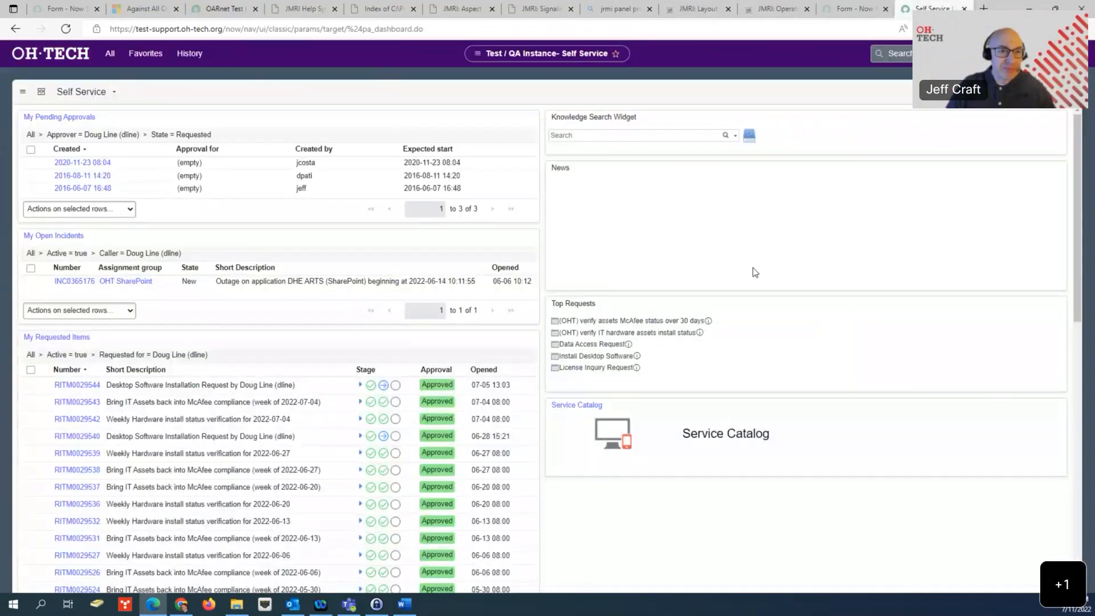
- Open the Upgrade Monitor and scroll through its Sandiego Patch 4 summary report
{"action": "left_click", "coordinate": [111, 55]}
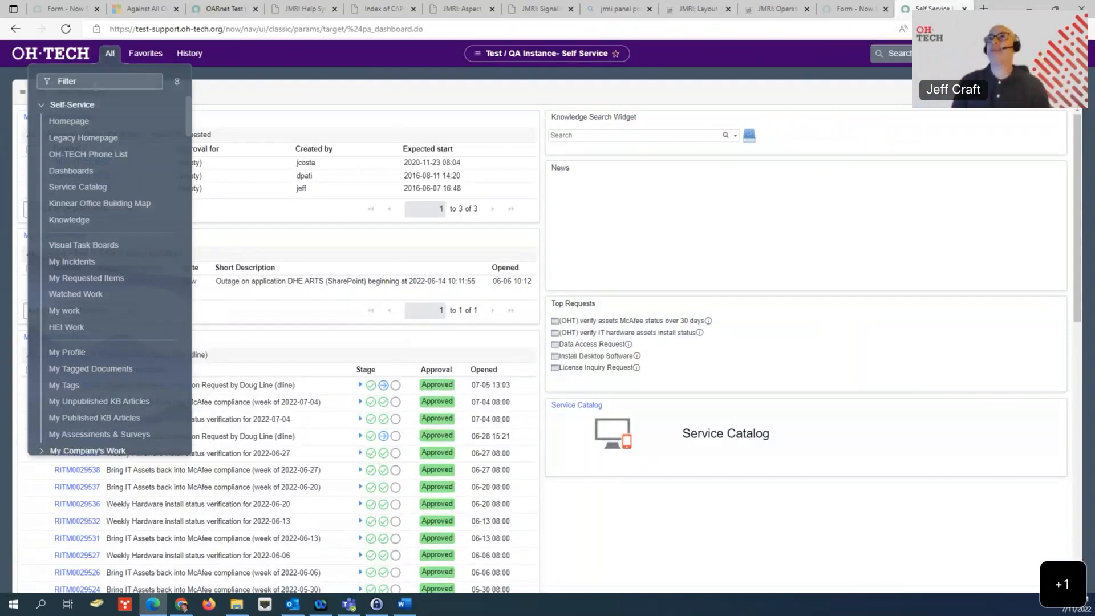
{"action": "left_click", "coordinate": [95, 81]}
{"action": "type", "text": "monitor"}
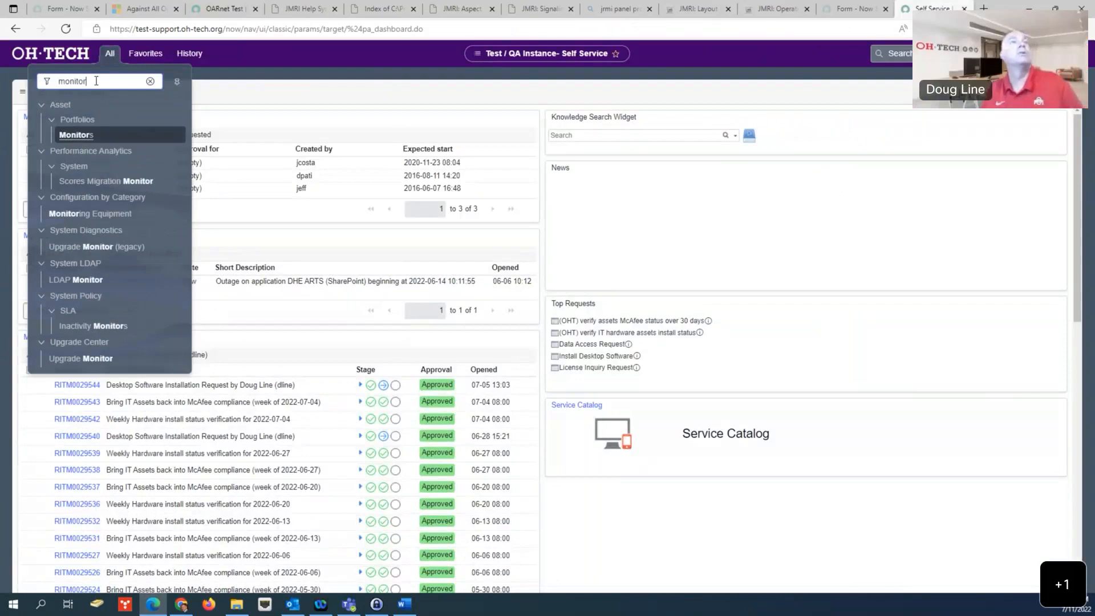
{"action": "left_click", "coordinate": [80, 358]}
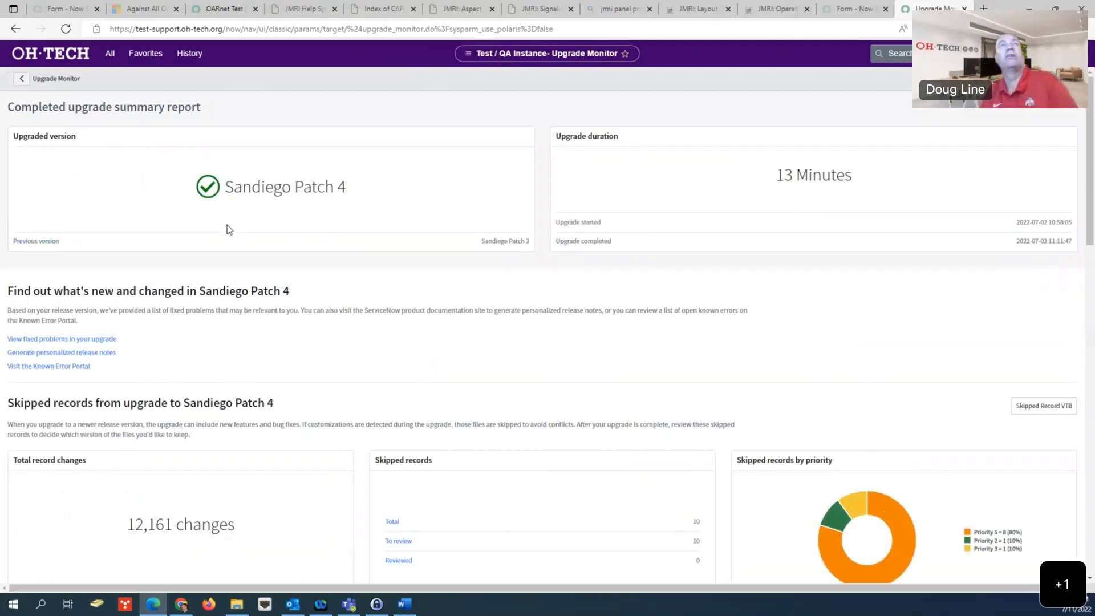
{"action": "scroll", "coordinate": [227, 257], "scroll_direction": "down", "scroll_amount": 5}
{"action": "scroll", "coordinate": [227, 260], "scroll_direction": "down", "scroll_amount": 12}
{"action": "scroll", "coordinate": [227, 260], "scroll_direction": "up", "scroll_amount": 18}
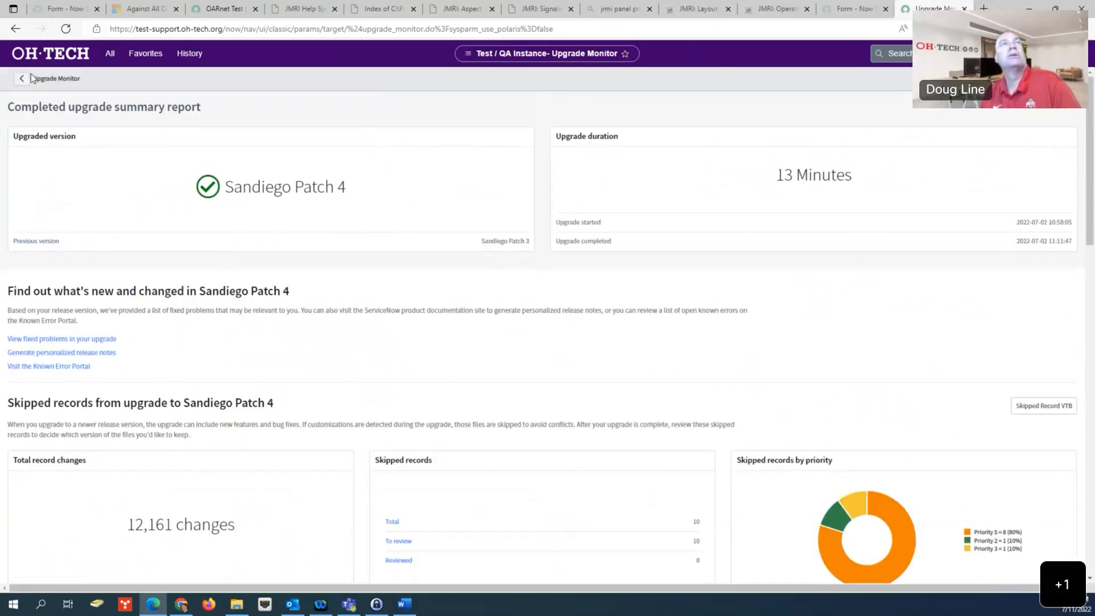
- Filter the navigator for 'upgrade' and open the Upgrade History list
{"action": "left_click", "coordinate": [110, 54]}
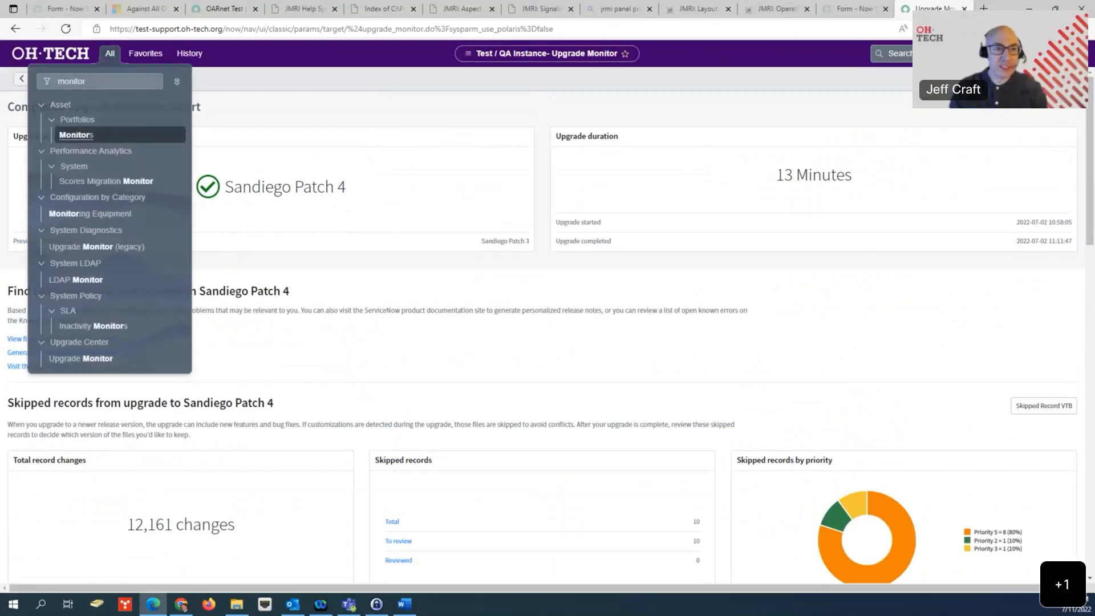
{"action": "left_click", "coordinate": [103, 79]}
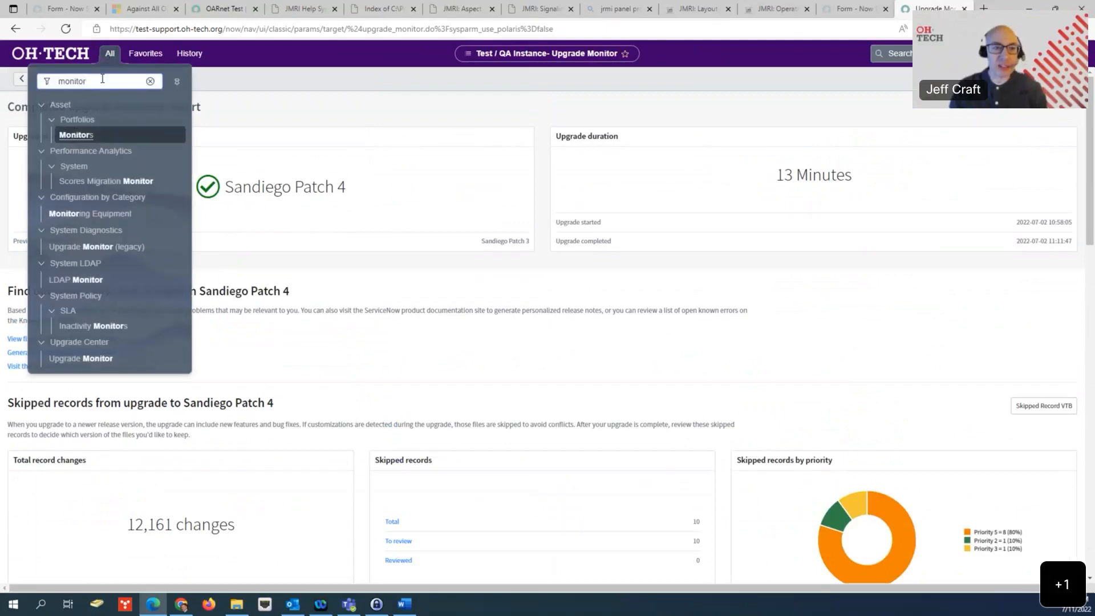
{"action": "key", "text": "BackSpace"}
{"action": "key", "text": "BackSpace"}
{"action": "key", "text": "BackSpace"}
{"action": "key", "text": "BackSpace"}
{"action": "key", "text": "BackSpace"}
{"action": "key", "text": "BackSpace"}
{"action": "key", "text": "BackSpace"}
{"action": "type", "text": "upgradse"}
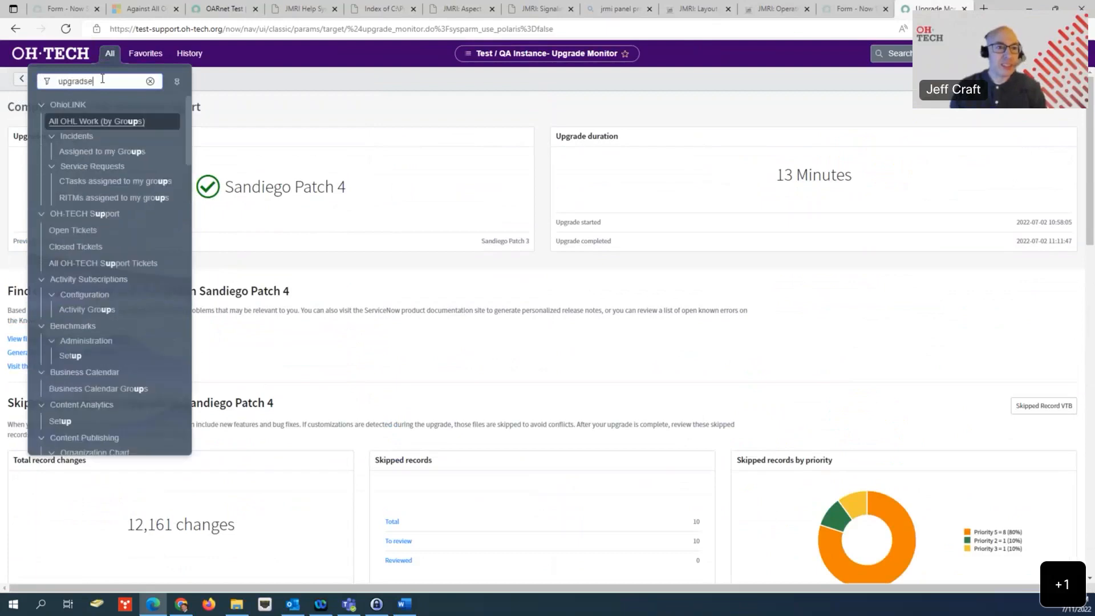
{"action": "key", "text": "BackSpace"}
{"action": "key", "text": "BackSpace"}
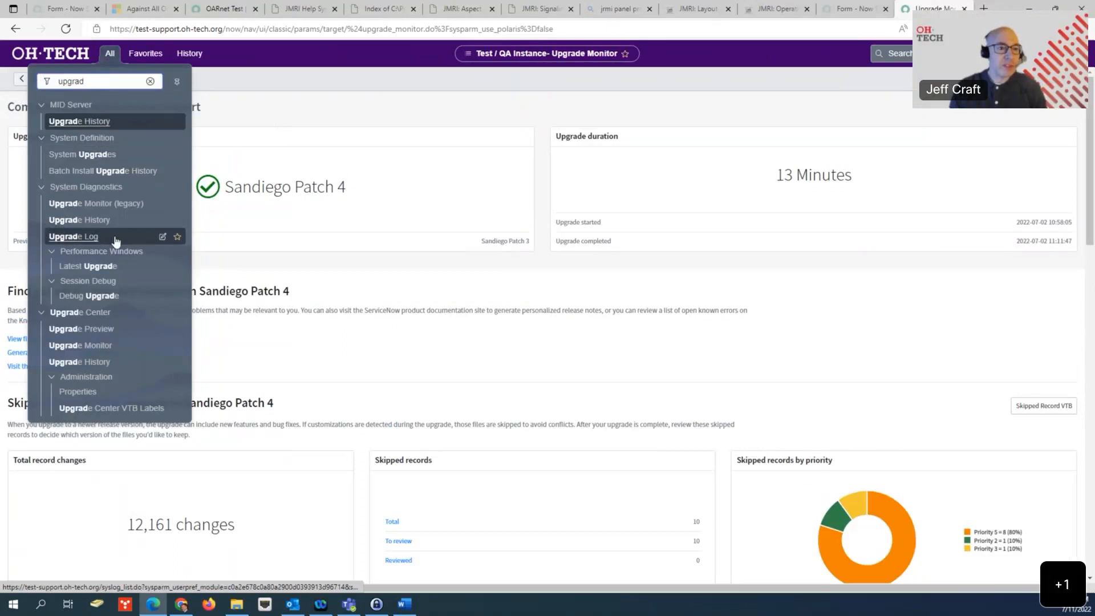
{"action": "left_click", "coordinate": [91, 362]}
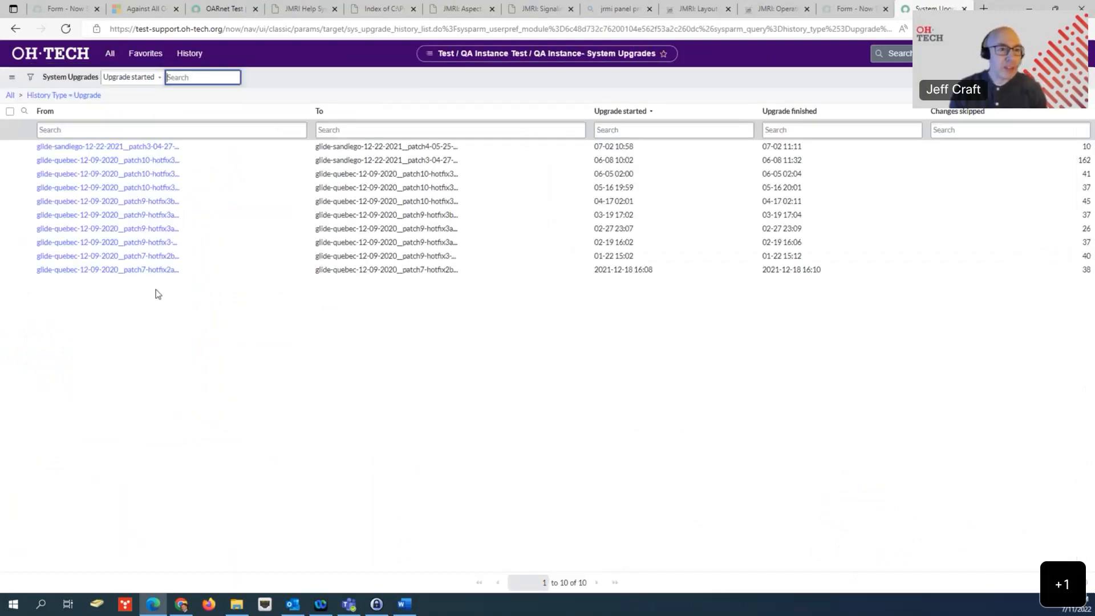
- Open the Sandiego patch 3 upgrade record, then check OARnet Test: 14 update sets retrieved successfully
{"action": "left_click", "coordinate": [66, 162]}
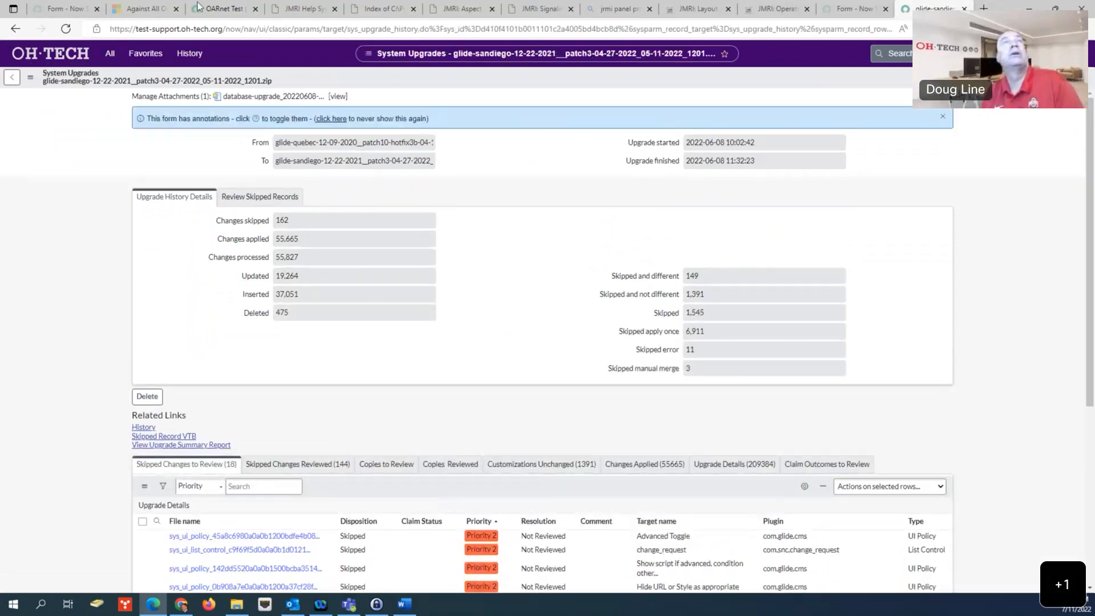
{"action": "left_click", "coordinate": [234, 11]}
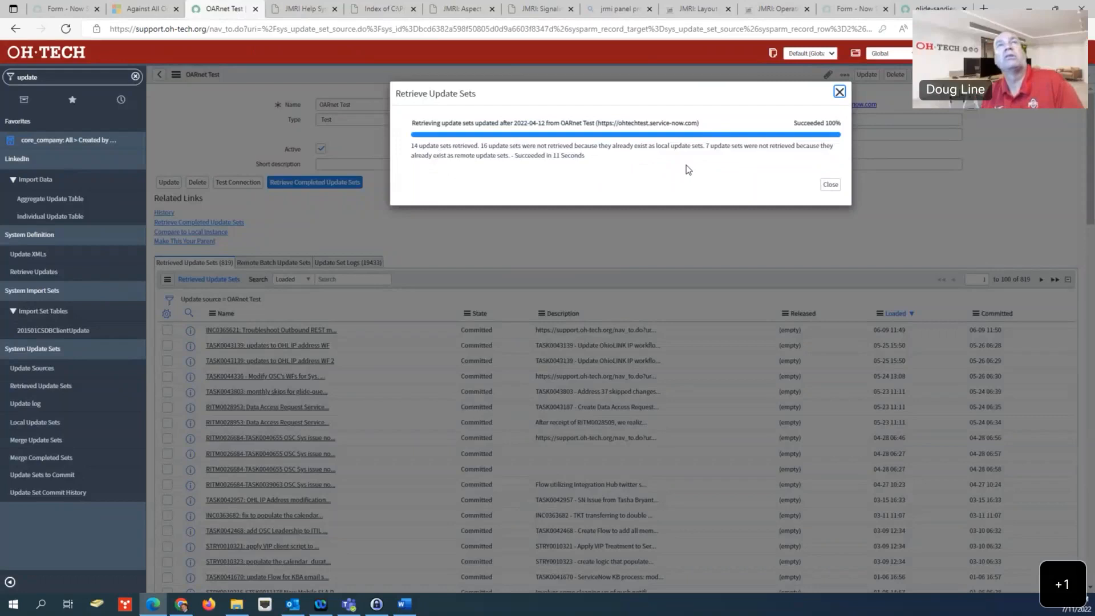
- Close the finished retrieval report to show 833 update sets, and clear the 'update' navigator filter
{"action": "left_click", "coordinate": [831, 185]}
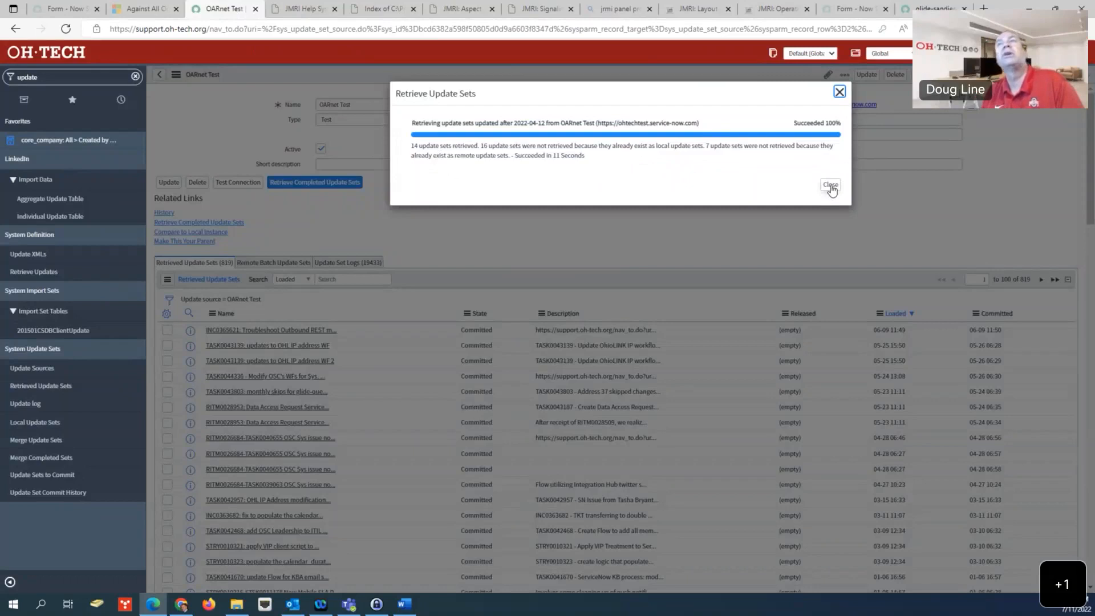
{"action": "left_click", "coordinate": [831, 187]}
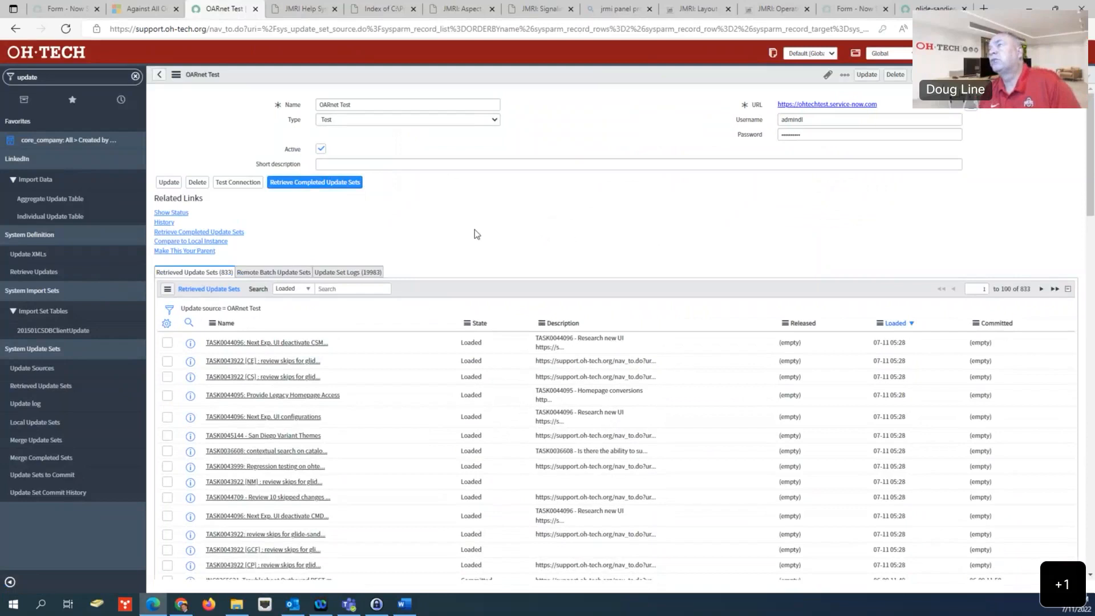
{"action": "left_click", "coordinate": [135, 76]}
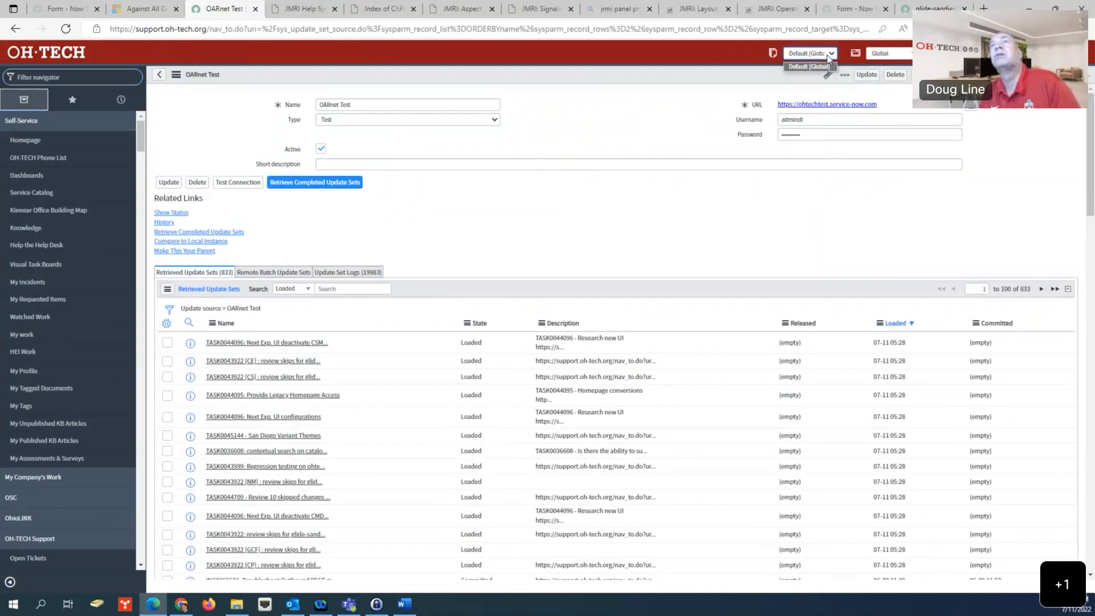
- Scroll through the application scopes in the Global picker, then reload the OARnet Test page
{"action": "left_click", "coordinate": [900, 54]}
{"action": "scroll", "coordinate": [796, 138], "scroll_direction": "down", "scroll_amount": 15}
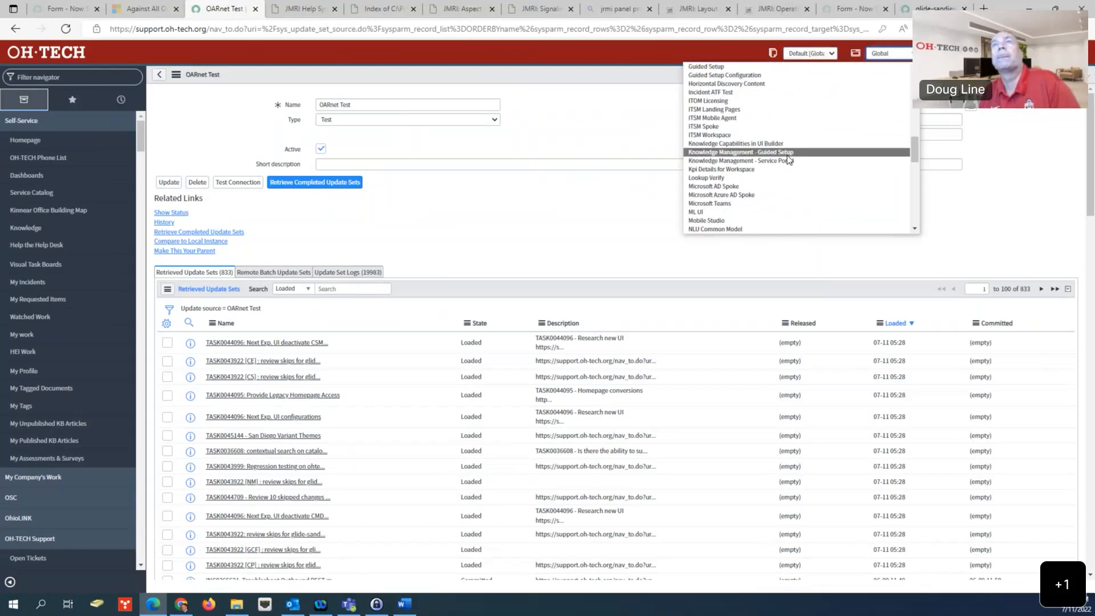
{"action": "scroll", "coordinate": [765, 143], "scroll_direction": "up", "scroll_amount": 5}
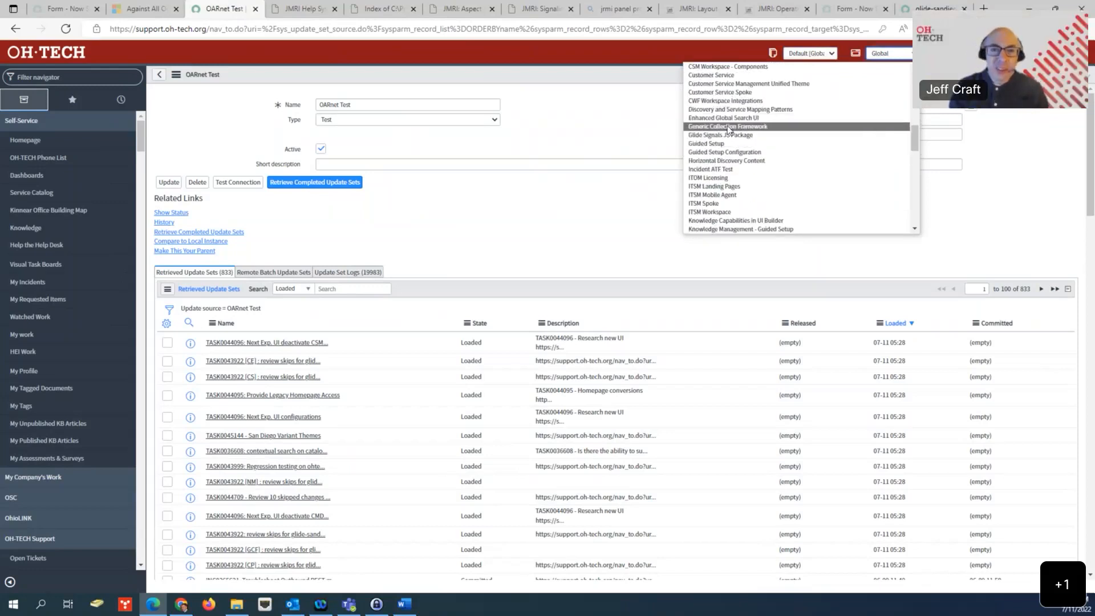
{"action": "scroll", "coordinate": [749, 181], "scroll_direction": "down", "scroll_amount": 1}
{"action": "scroll", "coordinate": [749, 180], "scroll_direction": "down", "scroll_amount": 12}
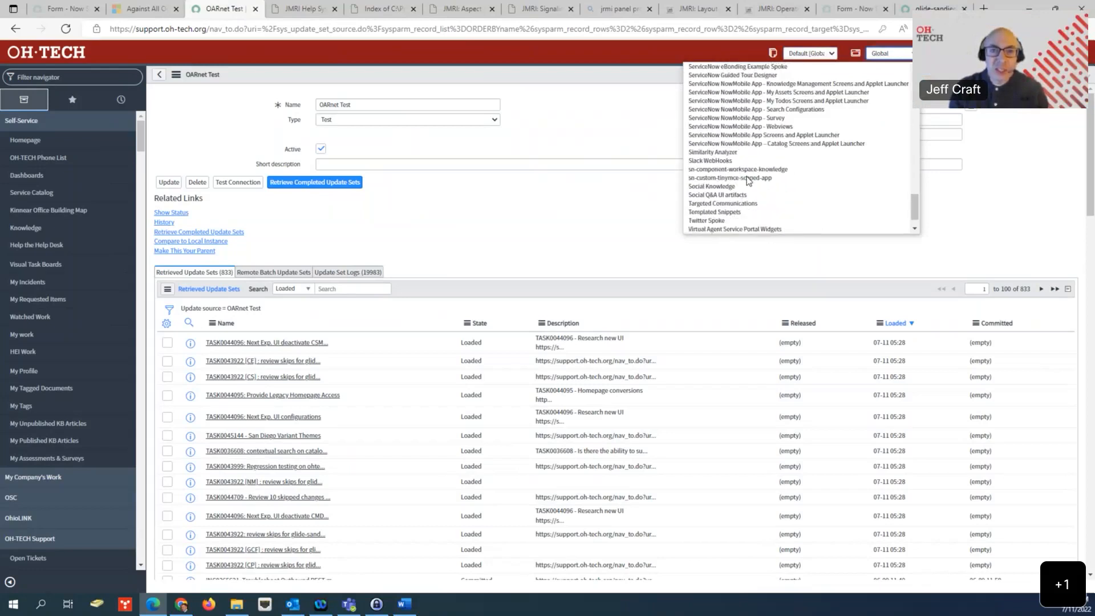
{"action": "scroll", "coordinate": [748, 181], "scroll_direction": "down", "scroll_amount": 1}
{"action": "scroll", "coordinate": [749, 180], "scroll_direction": "up", "scroll_amount": 14}
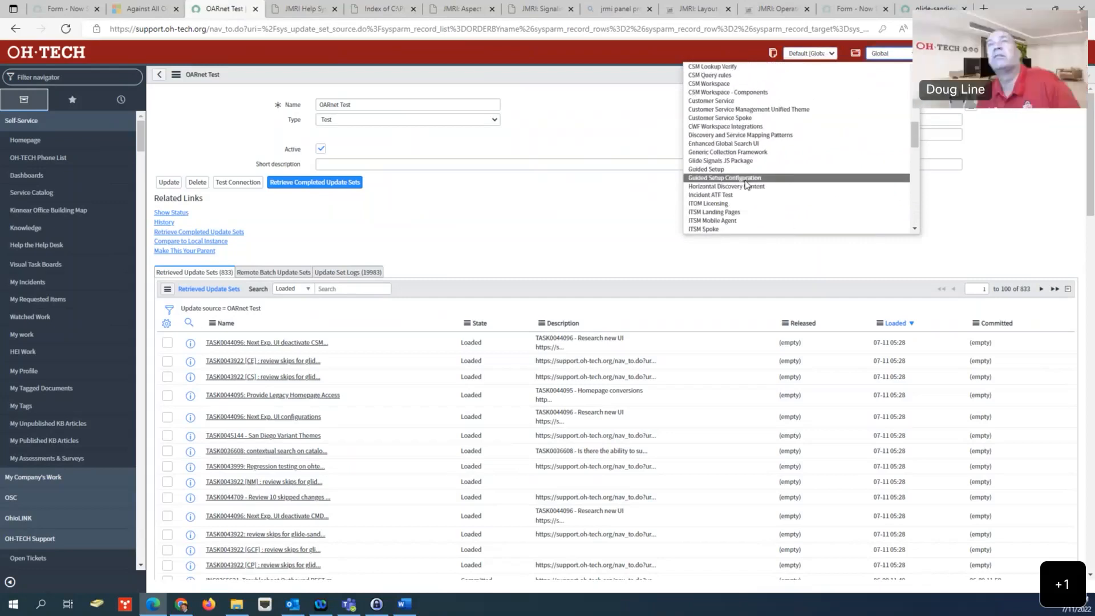
{"action": "scroll", "coordinate": [747, 183], "scroll_direction": "up", "scroll_amount": 12}
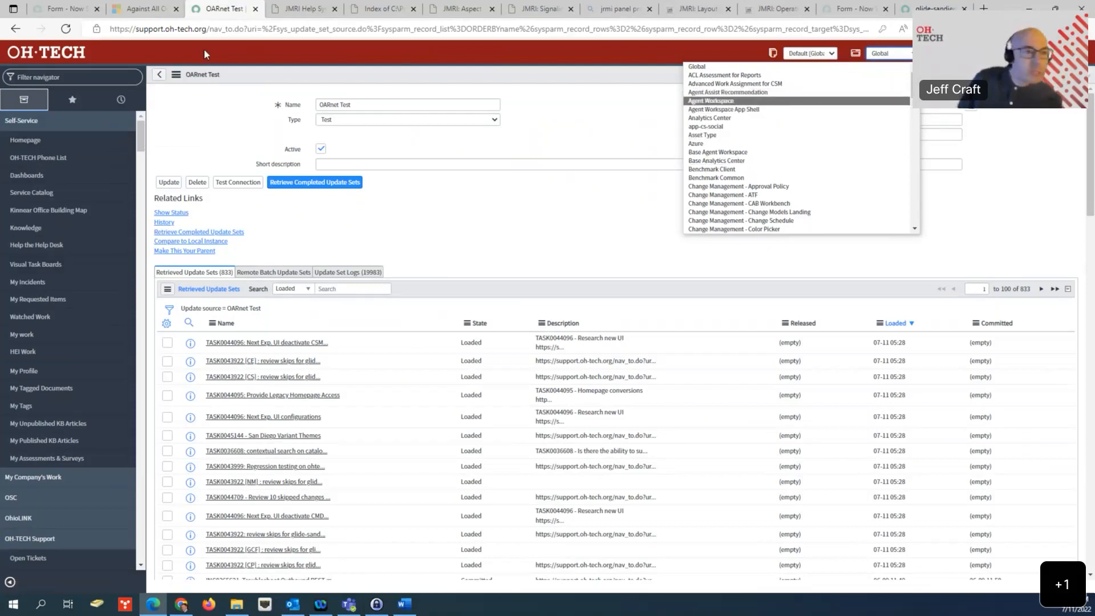
{"action": "left_click", "coordinate": [66, 29]}
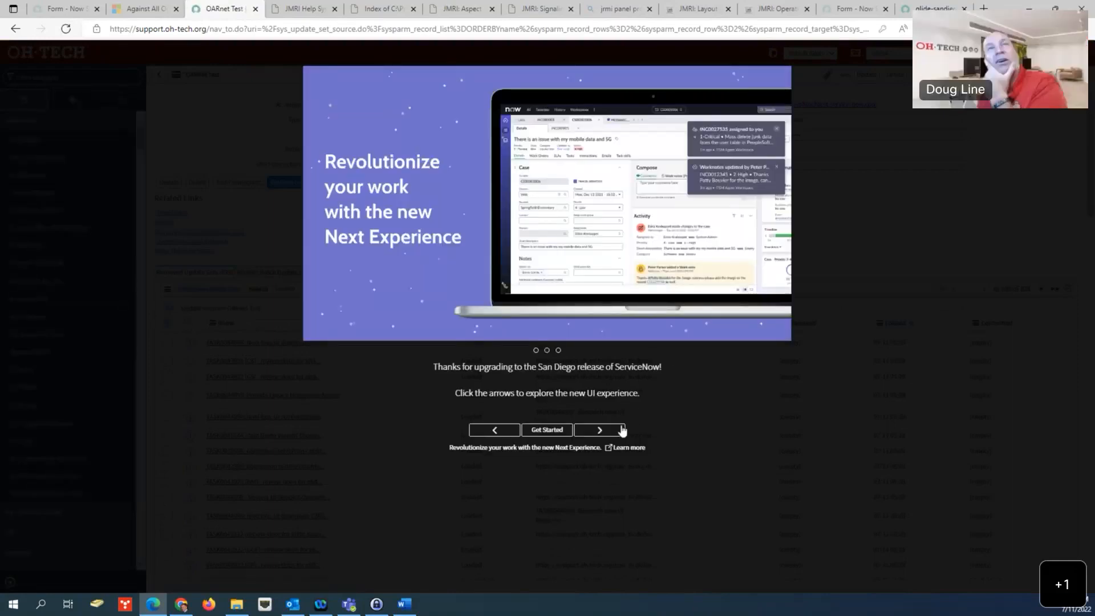
- Page through the Next Experience tour slides to Personalized experiences and close the introduction
{"action": "left_click", "coordinate": [606, 436]}
{"action": "left_click", "coordinate": [606, 436]}
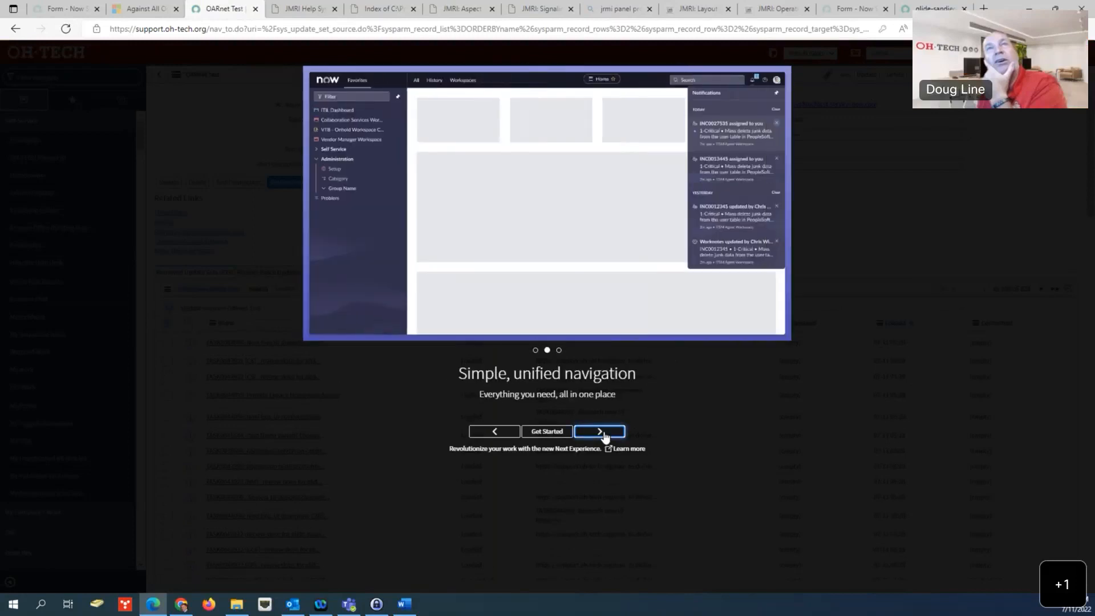
{"action": "left_click", "coordinate": [606, 436]}
{"action": "left_click", "coordinate": [606, 436]}
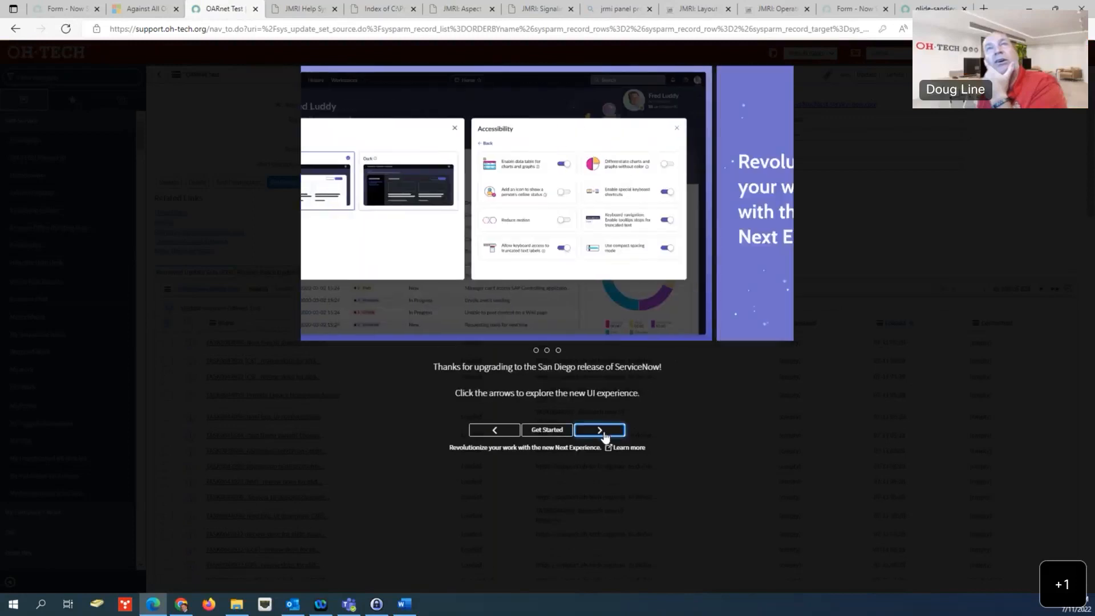
{"action": "left_click", "coordinate": [606, 436]}
{"action": "left_click", "coordinate": [605, 437]}
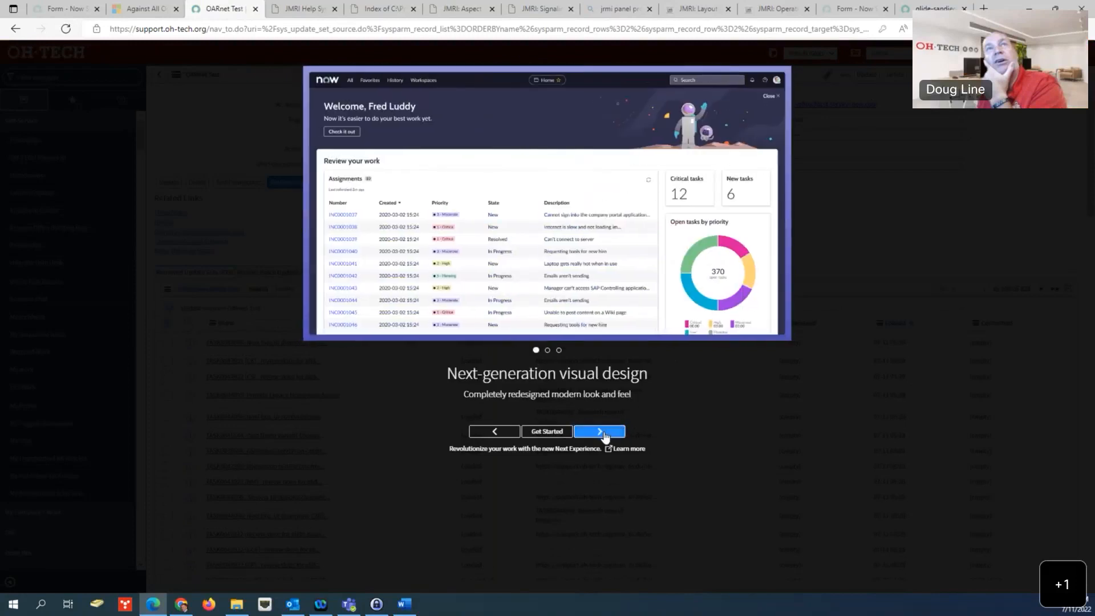
{"action": "left_click", "coordinate": [605, 437]}
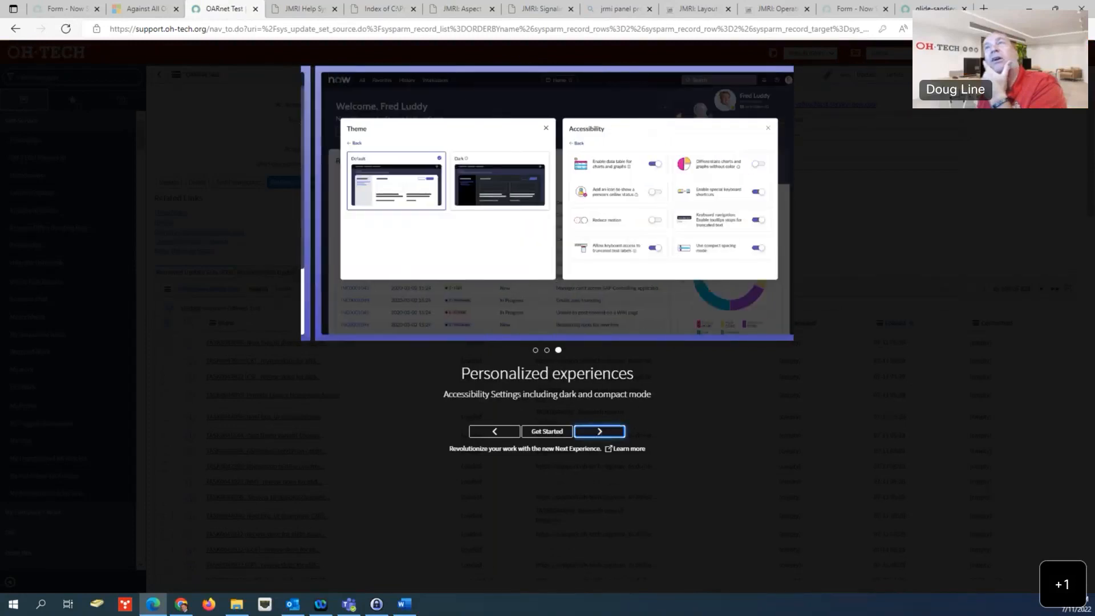
{"action": "left_click", "coordinate": [1082, 60]}
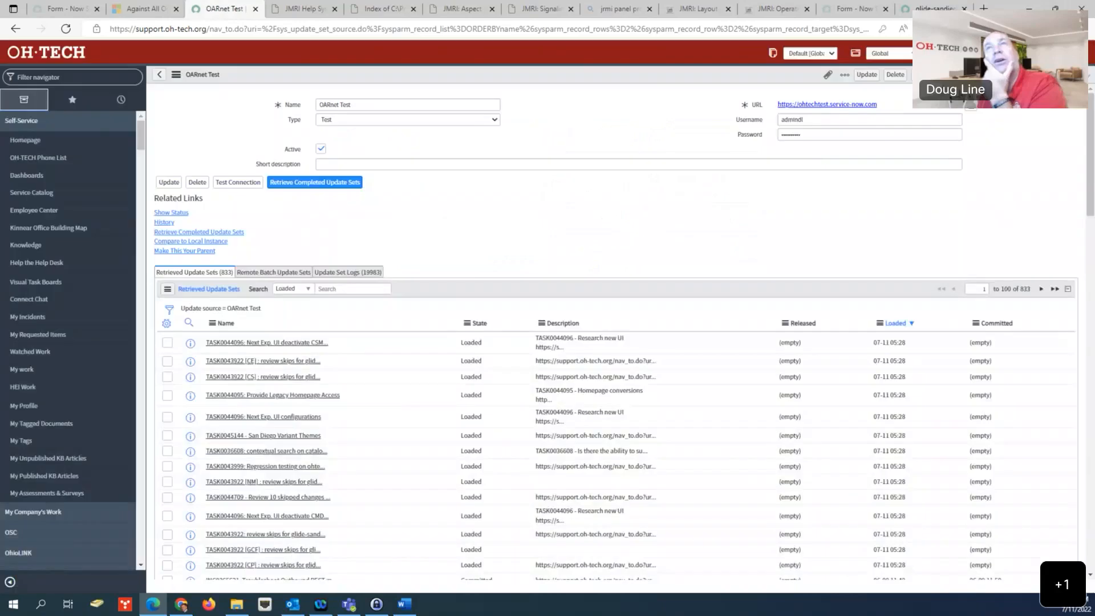
{"action": "left_click", "coordinate": [904, 54]}
{"action": "scroll", "coordinate": [801, 165], "scroll_direction": "down", "scroll_amount": 10}
{"action": "scroll", "coordinate": [801, 166], "scroll_direction": "down", "scroll_amount": 5}
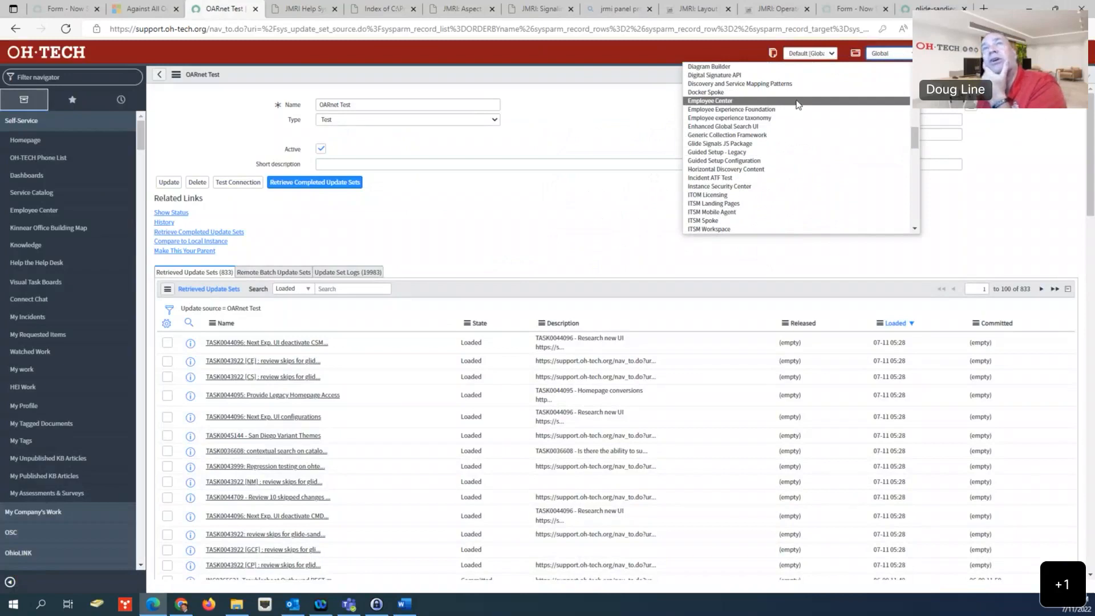
{"action": "left_click", "coordinate": [603, 112]}
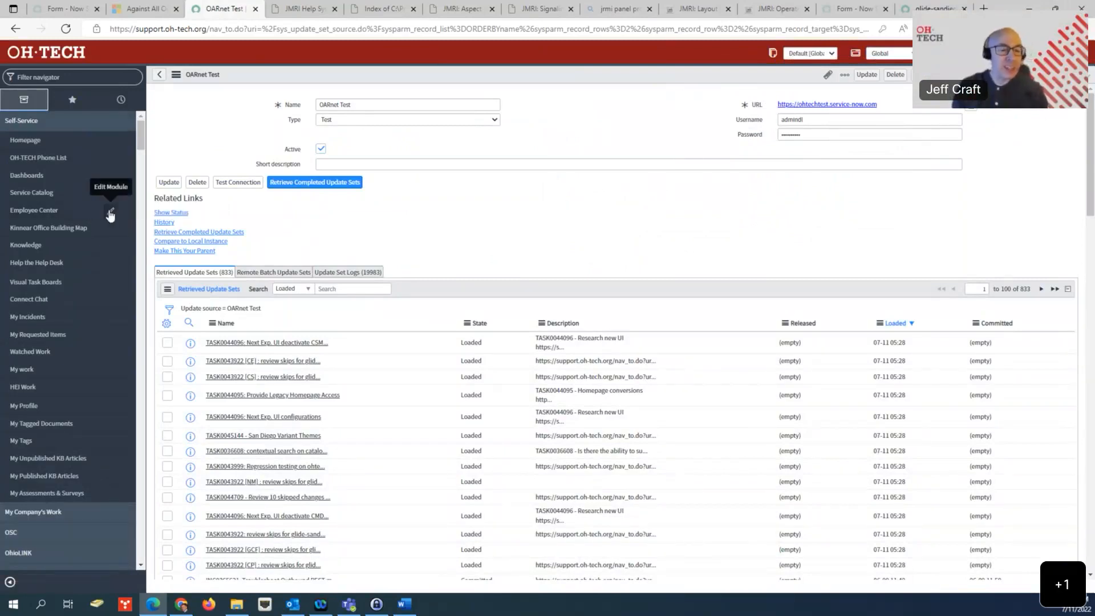
{"action": "left_click", "coordinate": [110, 212]}
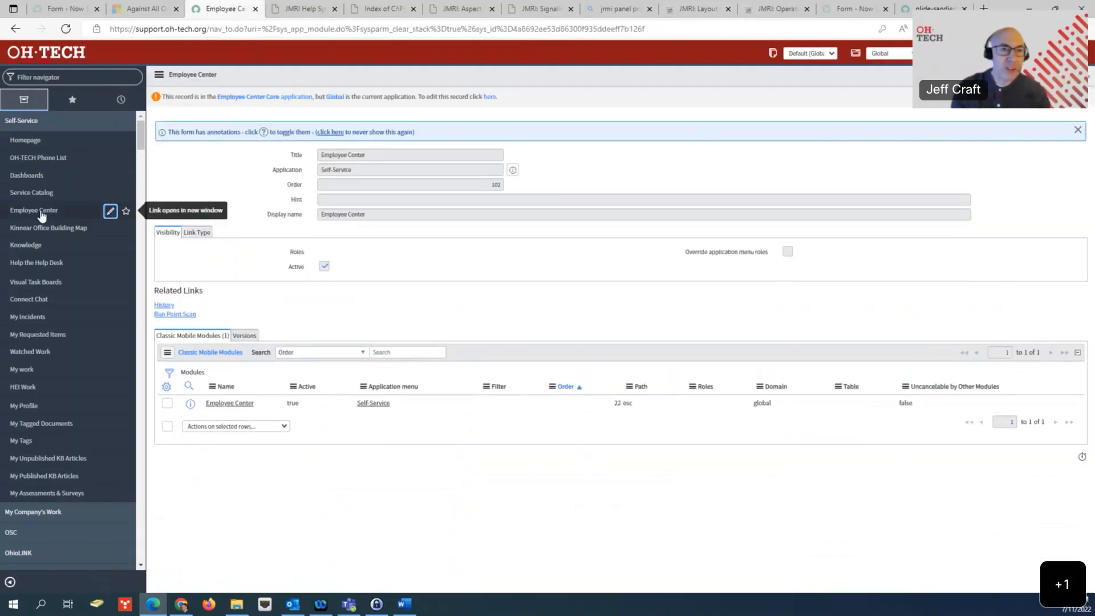
- Open the Employee Center portal in a new tab and return to its module record
{"action": "left_click", "coordinate": [40, 211]}
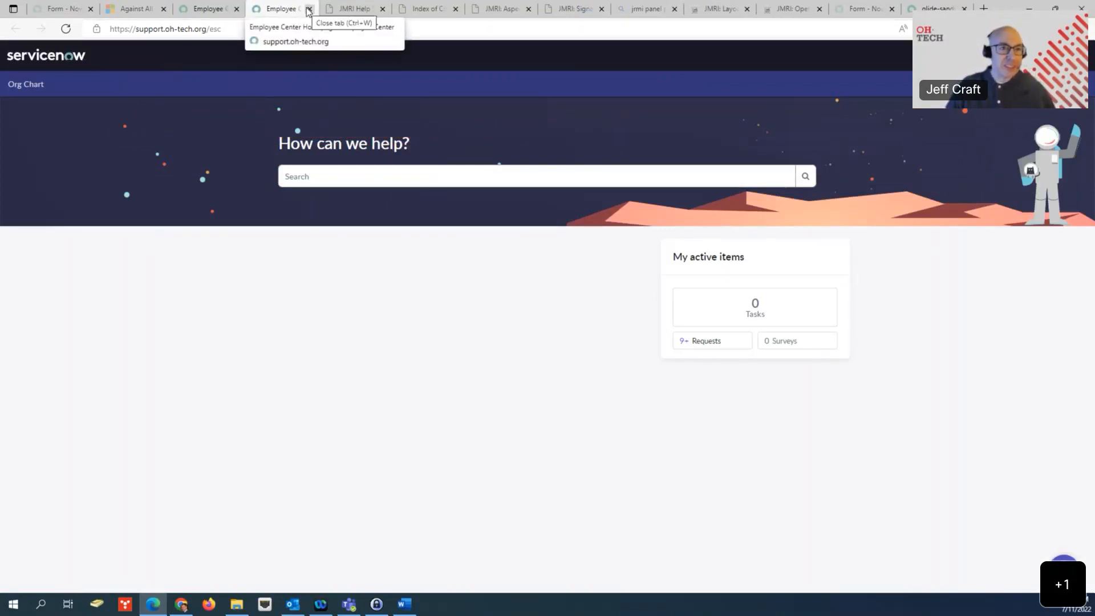
{"action": "left_click", "coordinate": [213, 10]}
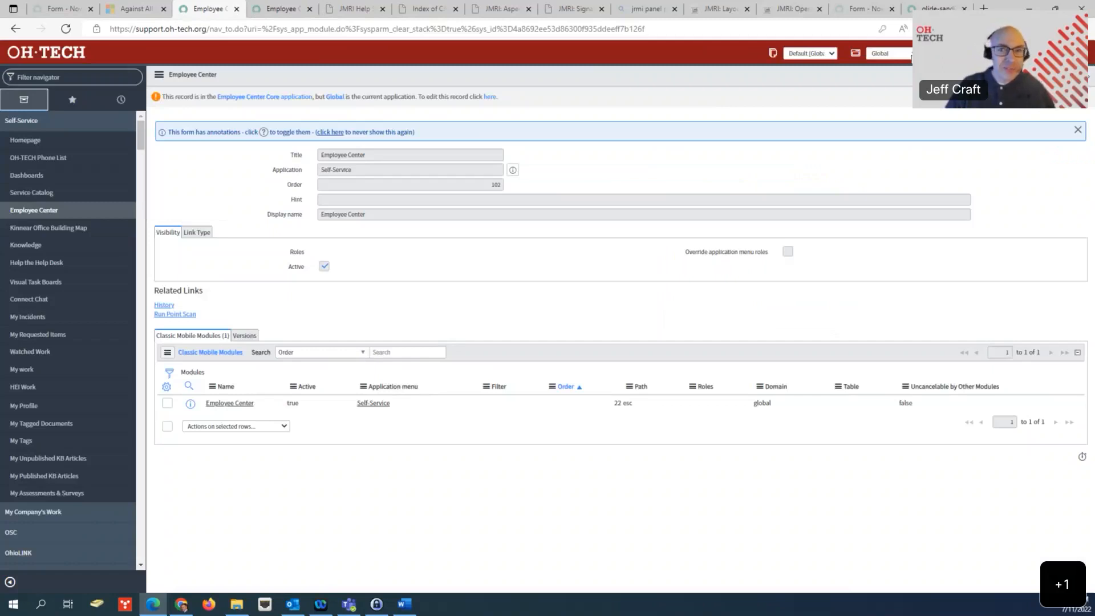
- Browse the application scopes without changing them, then edit the module record in Employee Center Core
{"action": "left_click", "coordinate": [890, 53]}
{"action": "scroll", "coordinate": [813, 146], "scroll_direction": "down", "scroll_amount": 5}
{"action": "scroll", "coordinate": [814, 150], "scroll_direction": "down", "scroll_amount": 10}
{"action": "scroll", "coordinate": [813, 145], "scroll_direction": "down", "scroll_amount": 1}
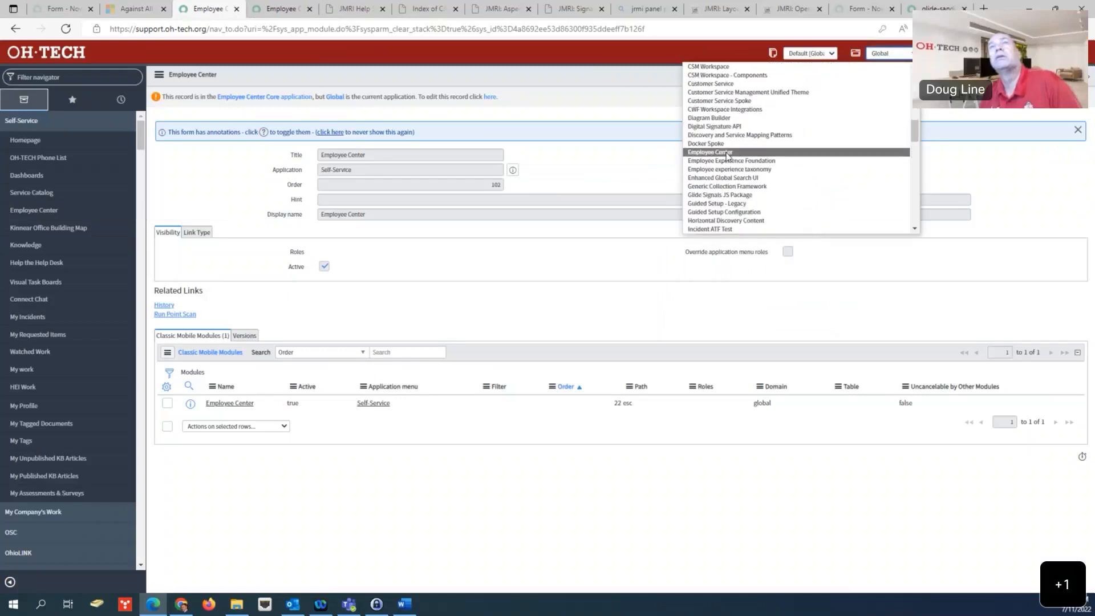
{"action": "left_click", "coordinate": [579, 169]}
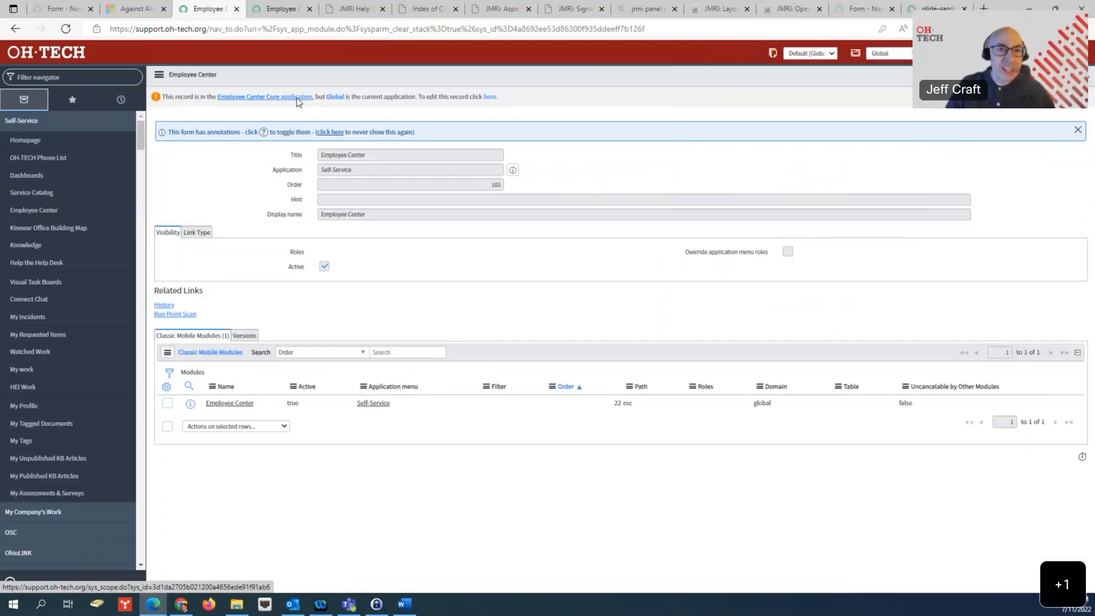
{"action": "left_click", "coordinate": [490, 98]}
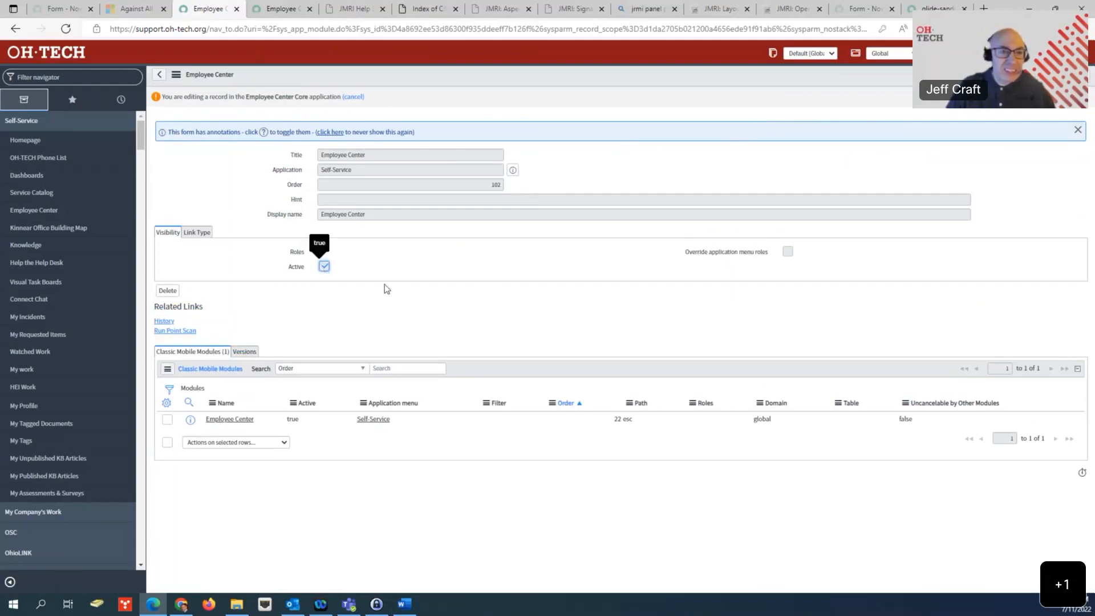
{"action": "left_click", "coordinate": [974, 53]}
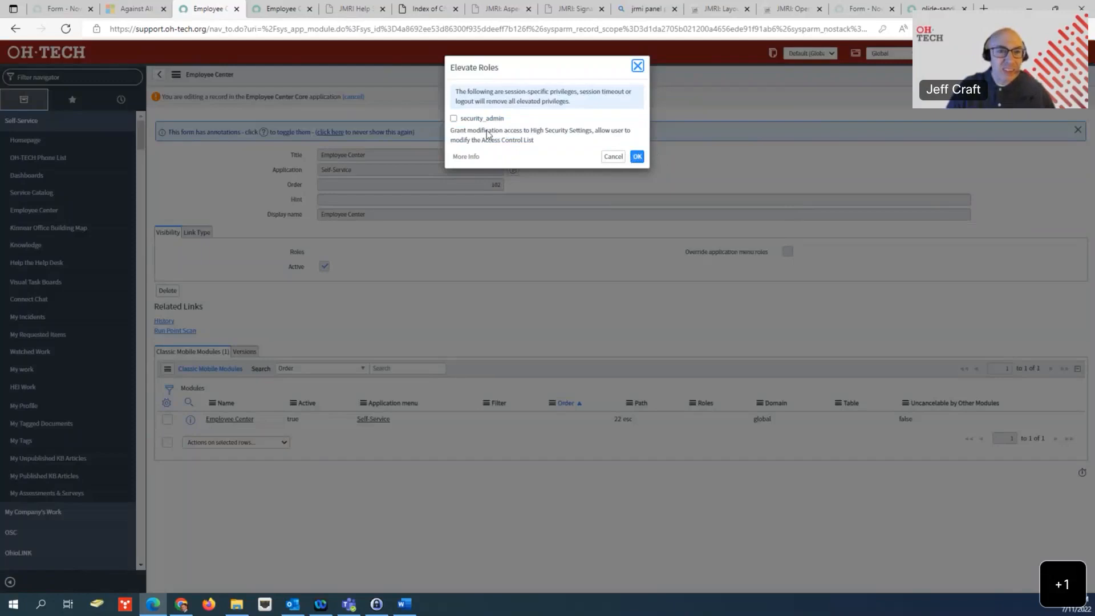
- Elevate to the security_admin role and review the module's URL link type settings (/esc, _esc)
{"action": "left_click", "coordinate": [454, 118]}
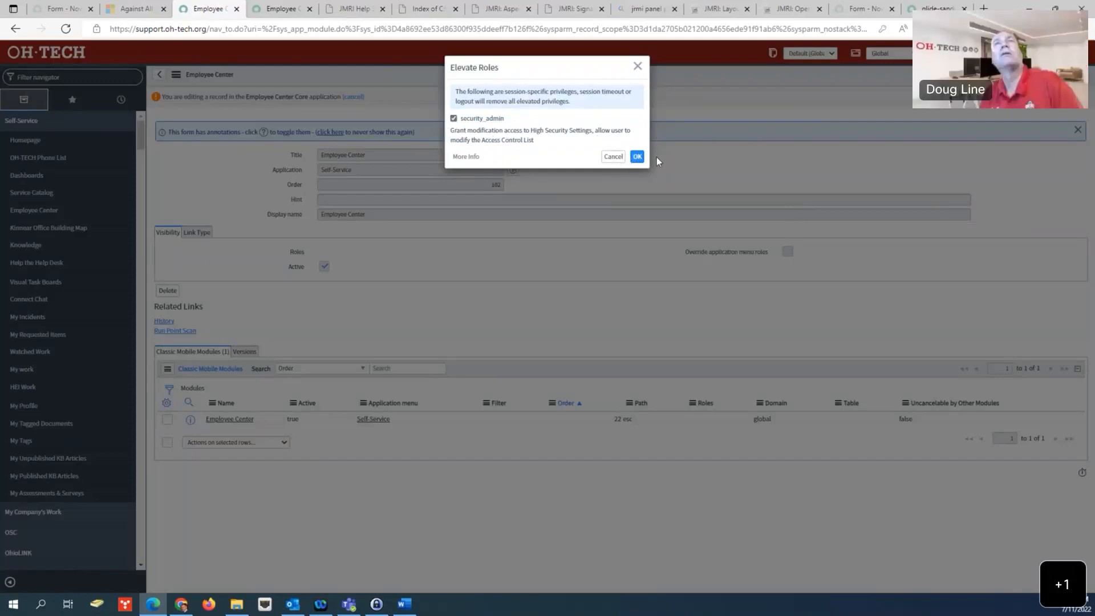
{"action": "left_click", "coordinate": [639, 157]}
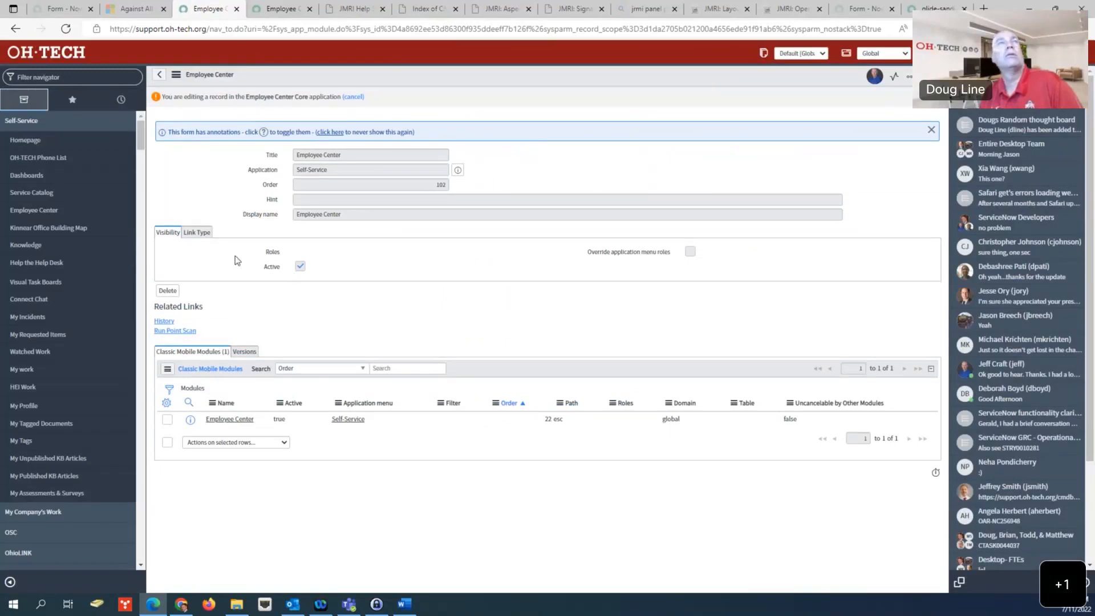
{"action": "left_click", "coordinate": [200, 234]}
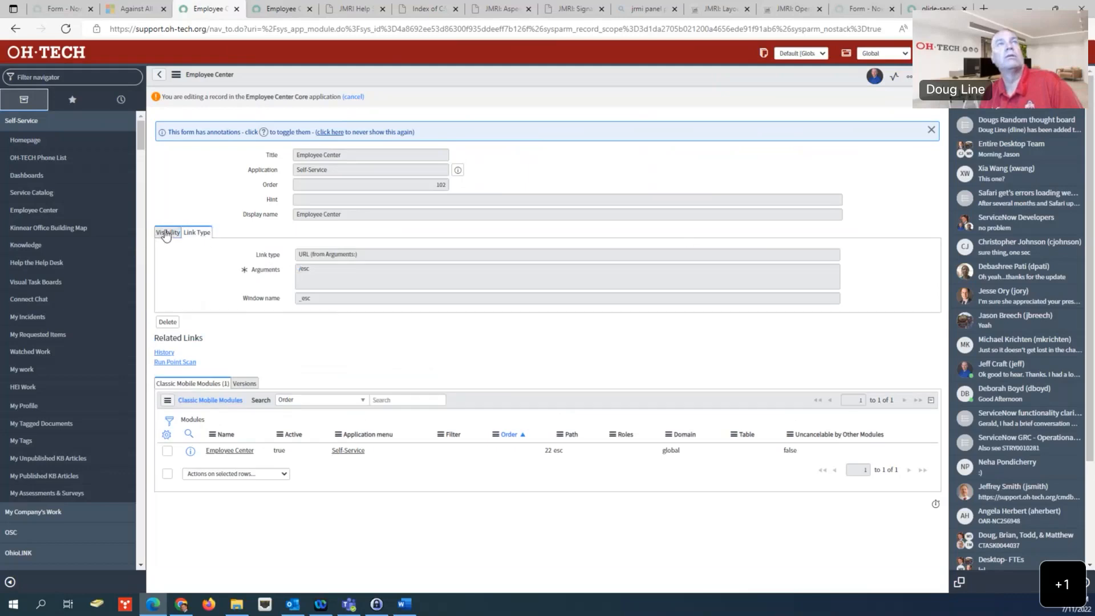
- Check the module's Visibility tab and Active setting, then browse the application scope list
{"action": "left_click", "coordinate": [171, 232]}
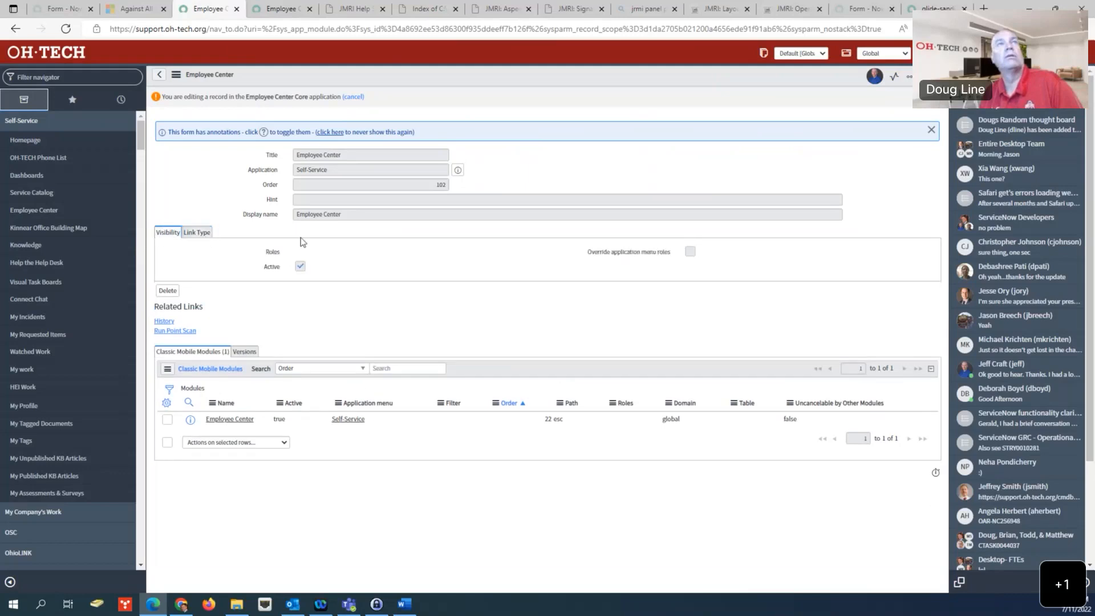
{"action": "left_click", "coordinate": [300, 267]}
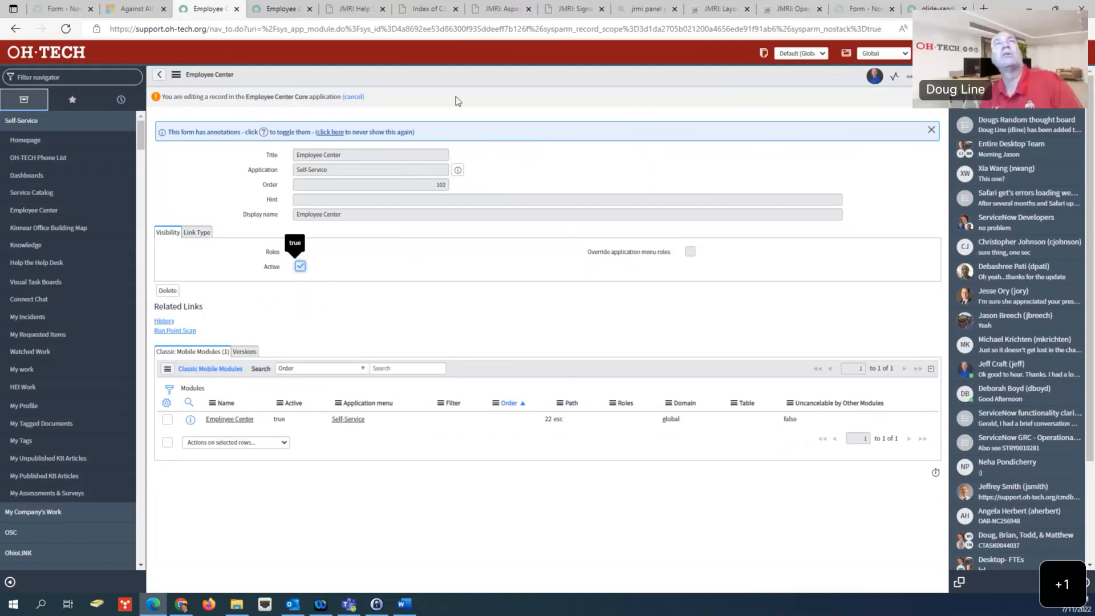
{"action": "left_click", "coordinate": [906, 54]}
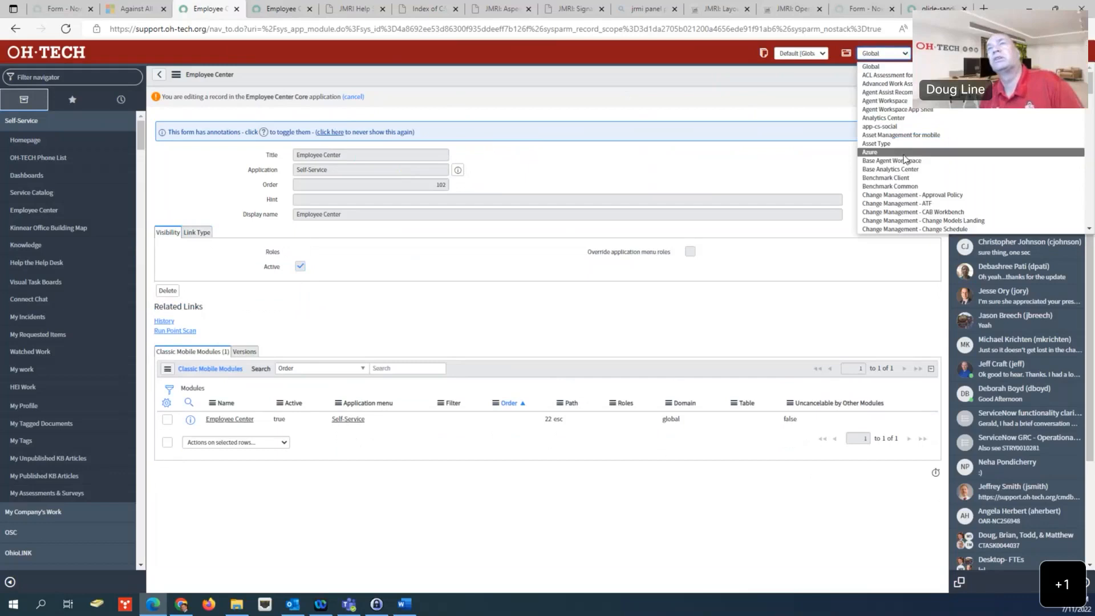
{"action": "scroll", "coordinate": [910, 176], "scroll_direction": "down", "scroll_amount": 6}
{"action": "scroll", "coordinate": [912, 189], "scroll_direction": "down", "scroll_amount": 6}
{"action": "scroll", "coordinate": [913, 191], "scroll_direction": "down", "scroll_amount": 1}
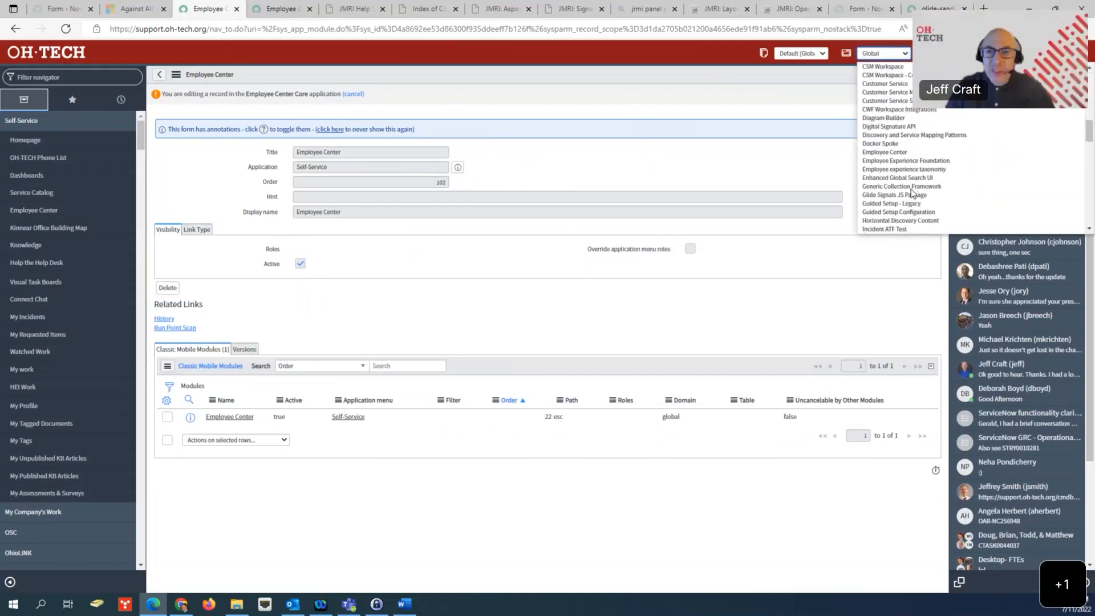
{"action": "left_click", "coordinate": [499, 324]}
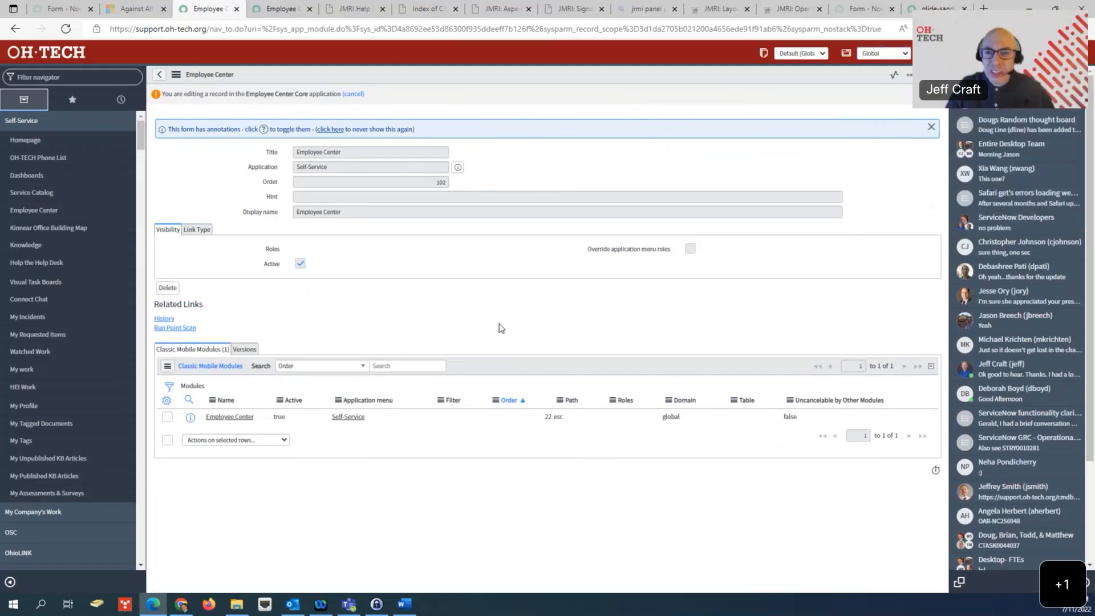
- Switch the application scope to Employee Center and dismiss the form annotations notice
{"action": "left_click", "coordinate": [904, 54]}
{"action": "scroll", "coordinate": [904, 169], "scroll_direction": "up", "scroll_amount": 3}
{"action": "scroll", "coordinate": [903, 170], "scroll_direction": "down", "scroll_amount": 3}
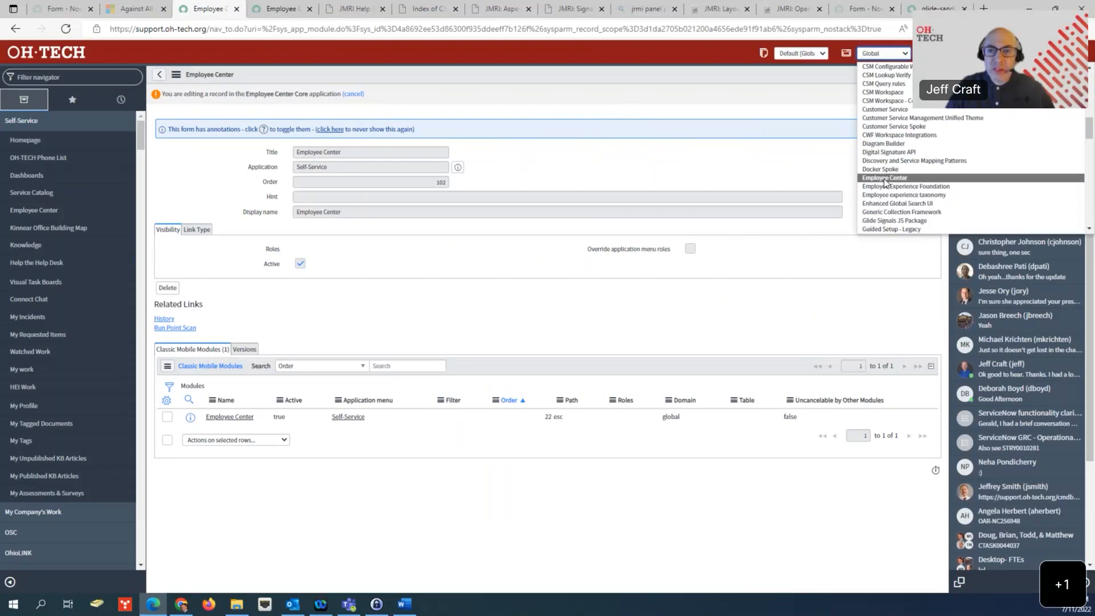
{"action": "left_click", "coordinate": [884, 178]}
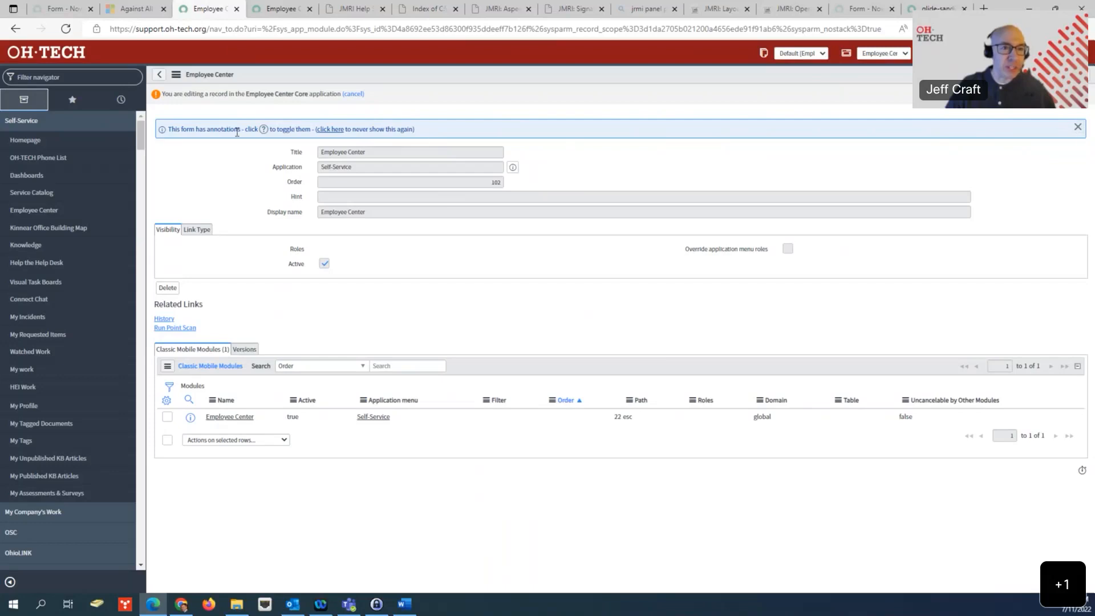
{"action": "left_click", "coordinate": [1078, 126]}
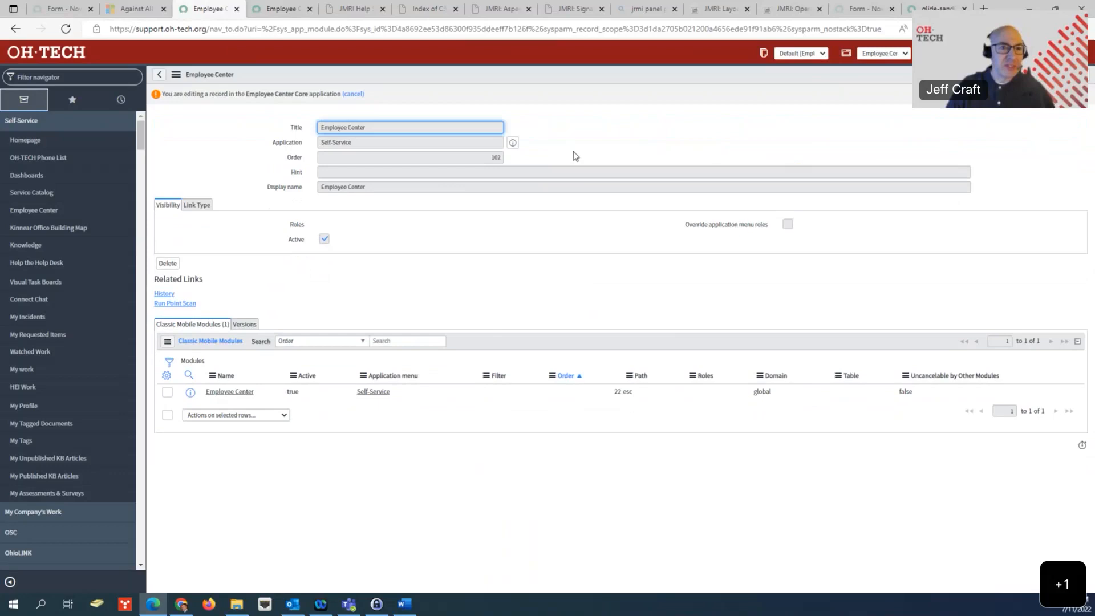
- Hide the form annotations and cancel editing the Employee Center module record
{"action": "left_click", "coordinate": [350, 289]}
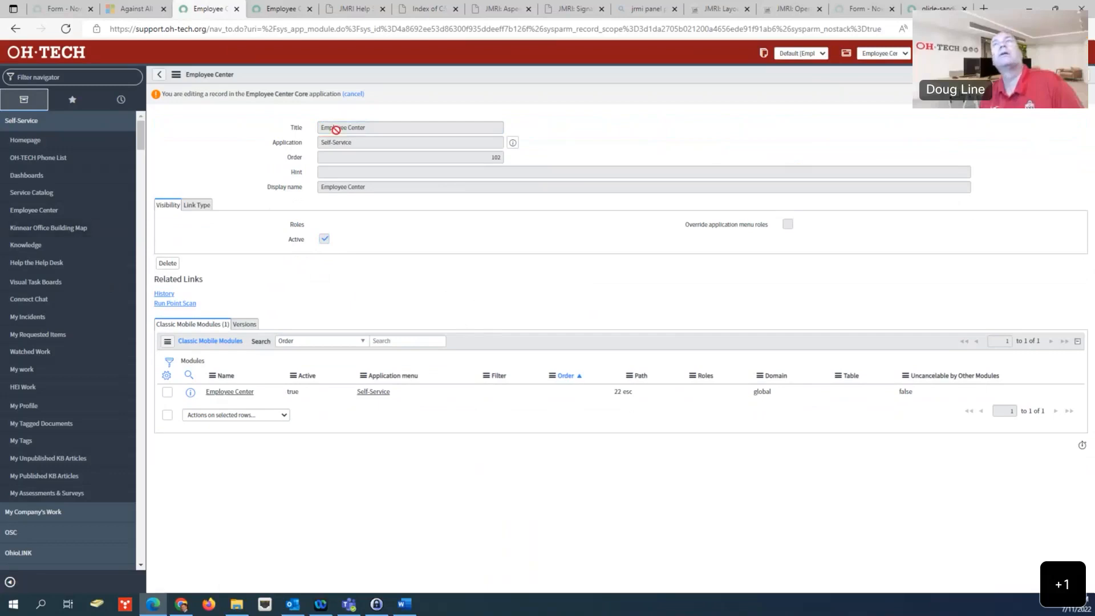
{"action": "left_click", "coordinate": [353, 94]}
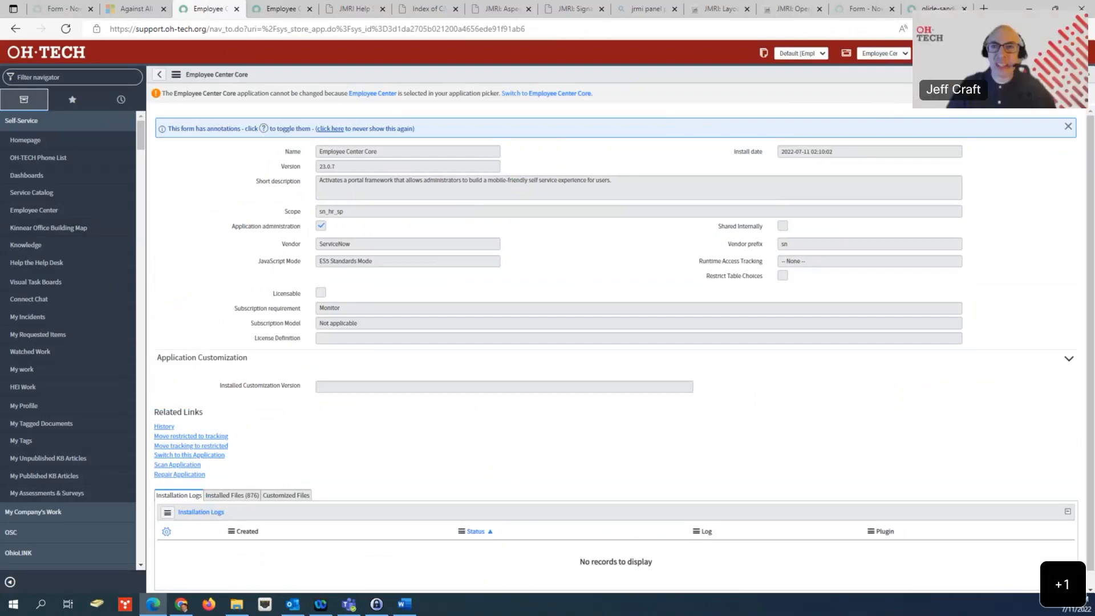
{"action": "left_click", "coordinate": [969, 53]}
- Log out of the production instance and log back in to the My ITIL Homepage
{"action": "left_click", "coordinate": [959, 113]}
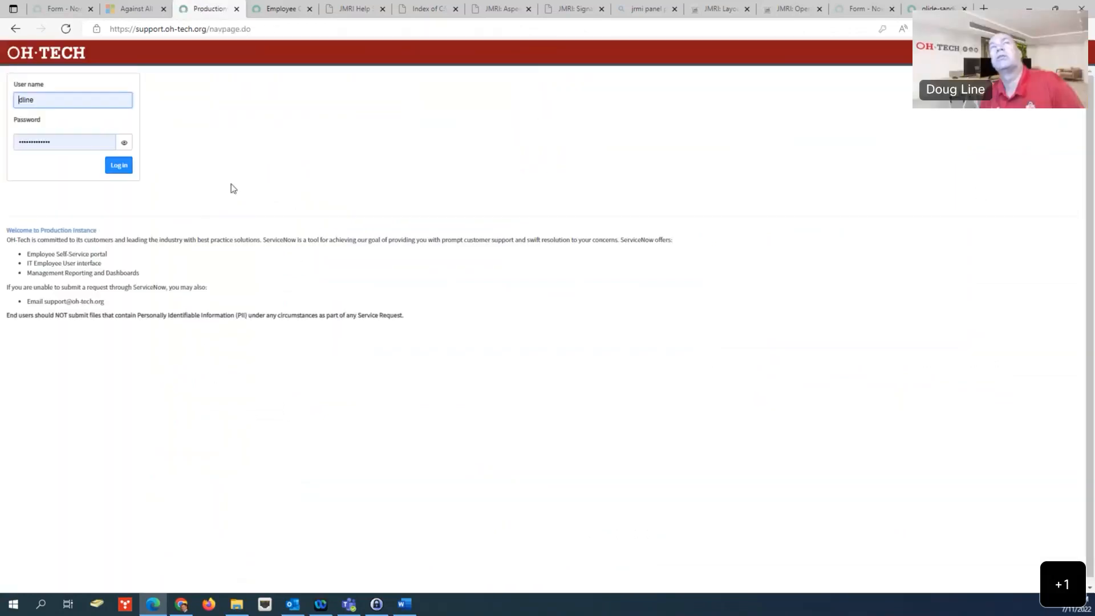
{"action": "left_click", "coordinate": [120, 171]}
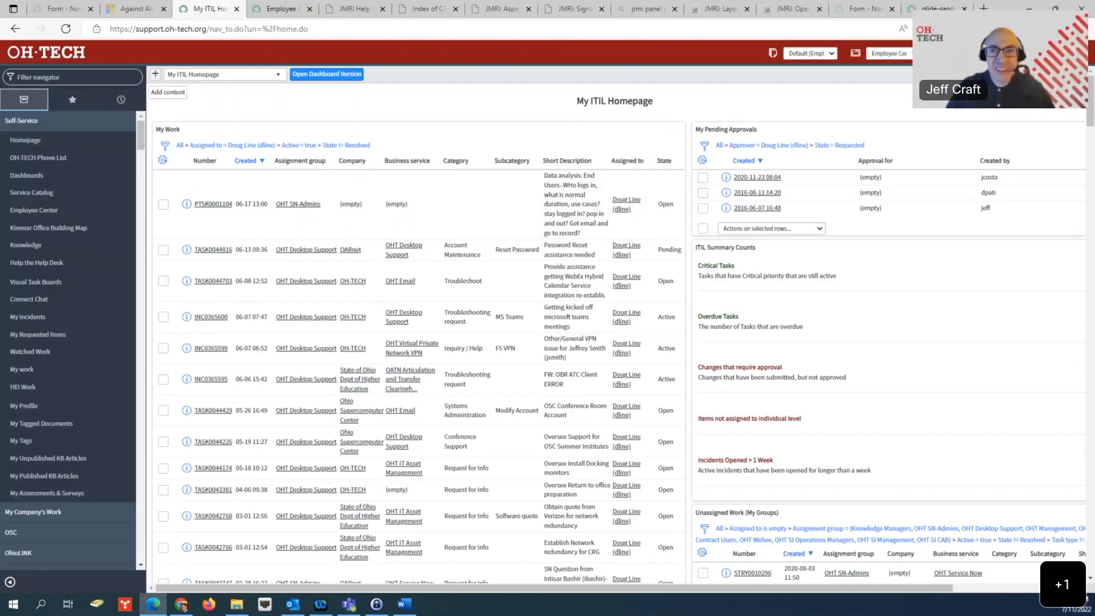
- Select Employee Center Core as the current application and edit the Employee Center menu record
{"action": "left_click", "coordinate": [888, 53]}
{"action": "scroll", "coordinate": [811, 159], "scroll_direction": "down", "scroll_amount": 1}
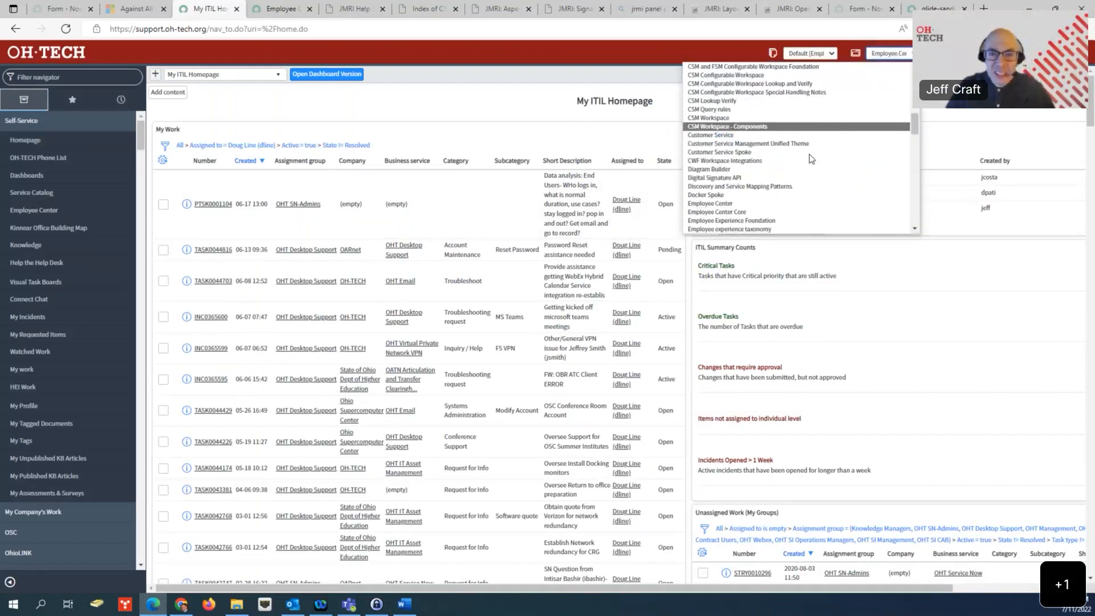
{"action": "left_click", "coordinate": [720, 213]}
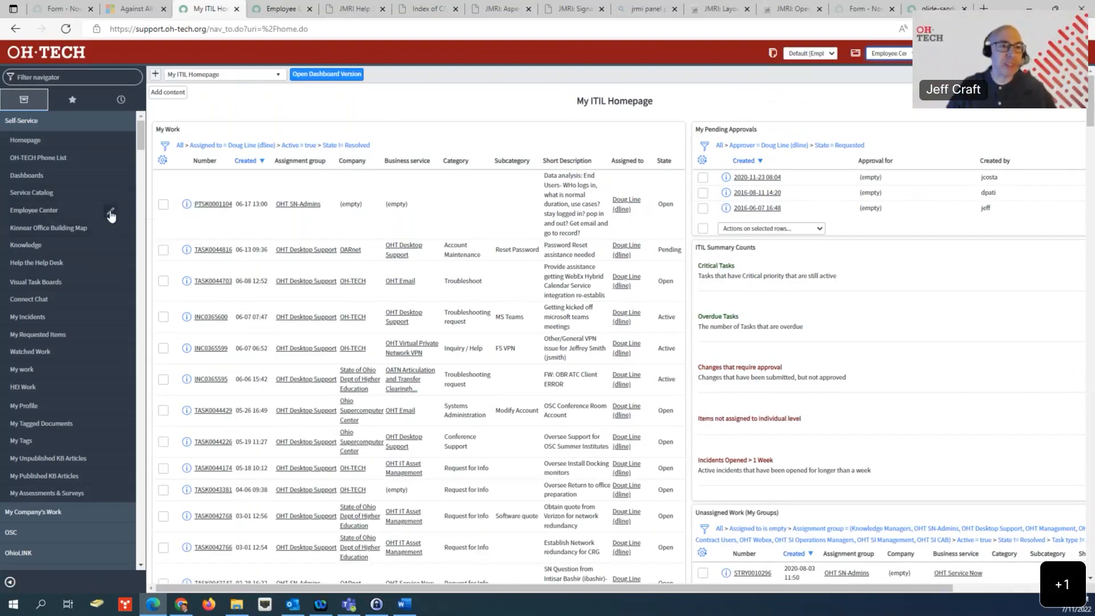
{"action": "left_click", "coordinate": [110, 213]}
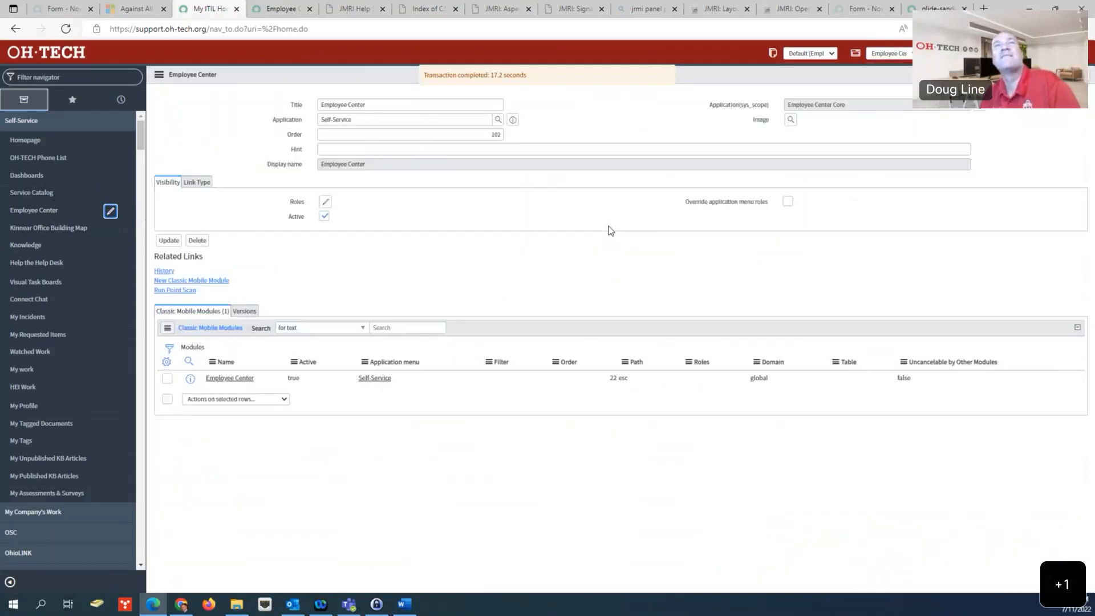
- Uncheck Active on the Employee Center menu, save it, and switch the application to Diagram Builder
{"action": "left_click", "coordinate": [324, 244]}
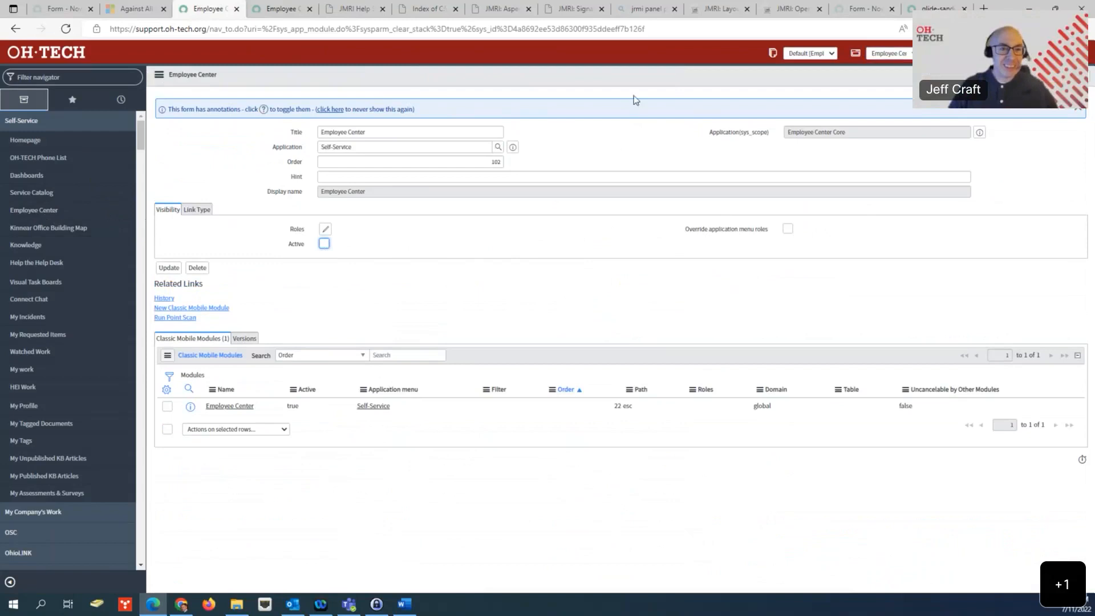
{"action": "right_click", "coordinate": [644, 76]}
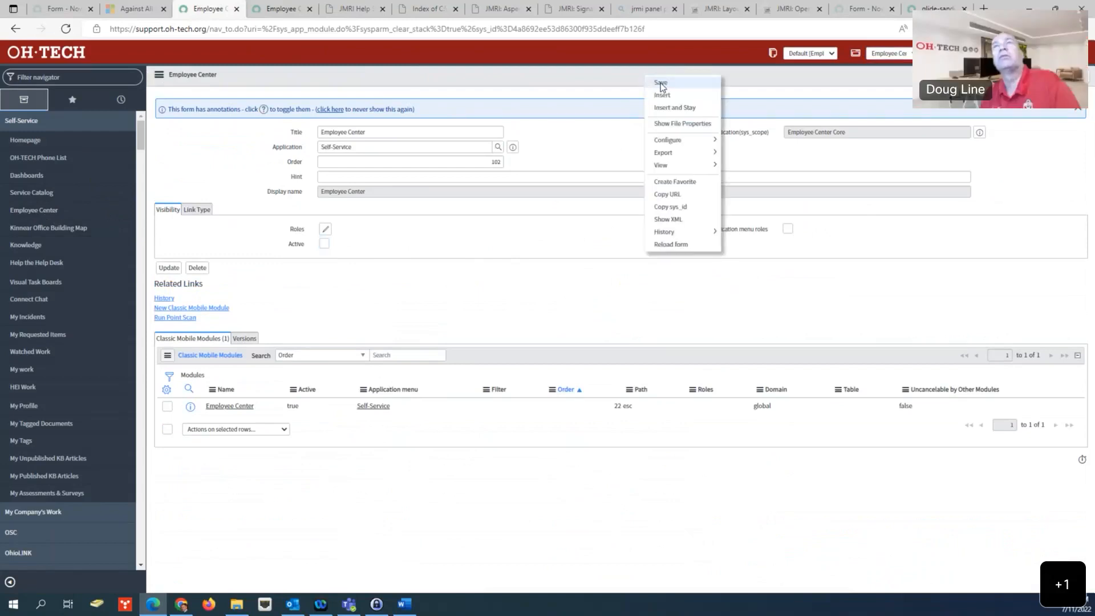
{"action": "left_click", "coordinate": [660, 83]}
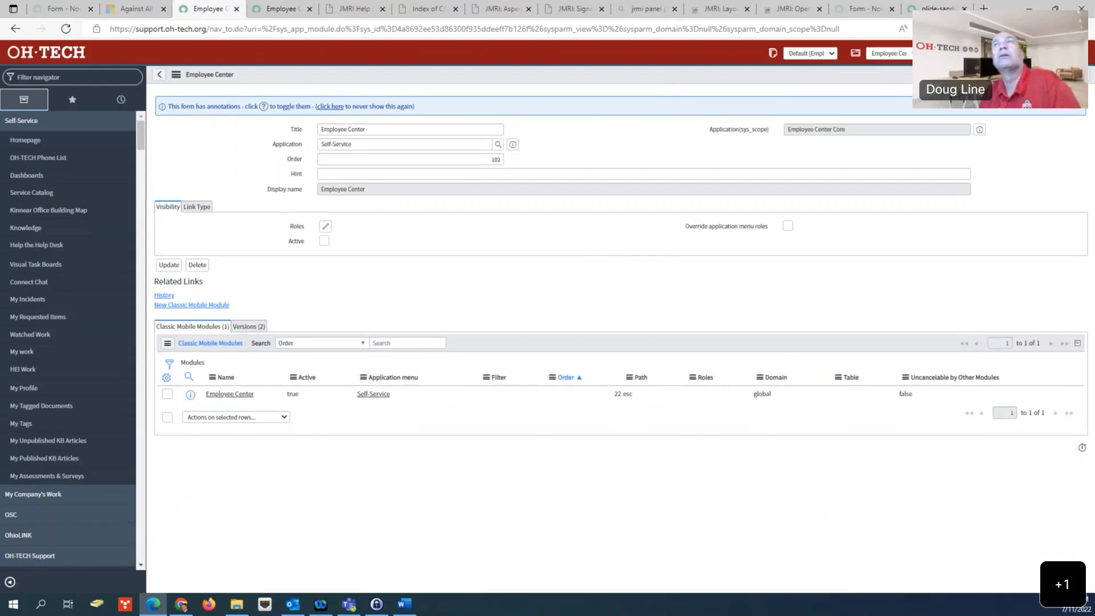
{"action": "left_click", "coordinate": [1010, 74]}
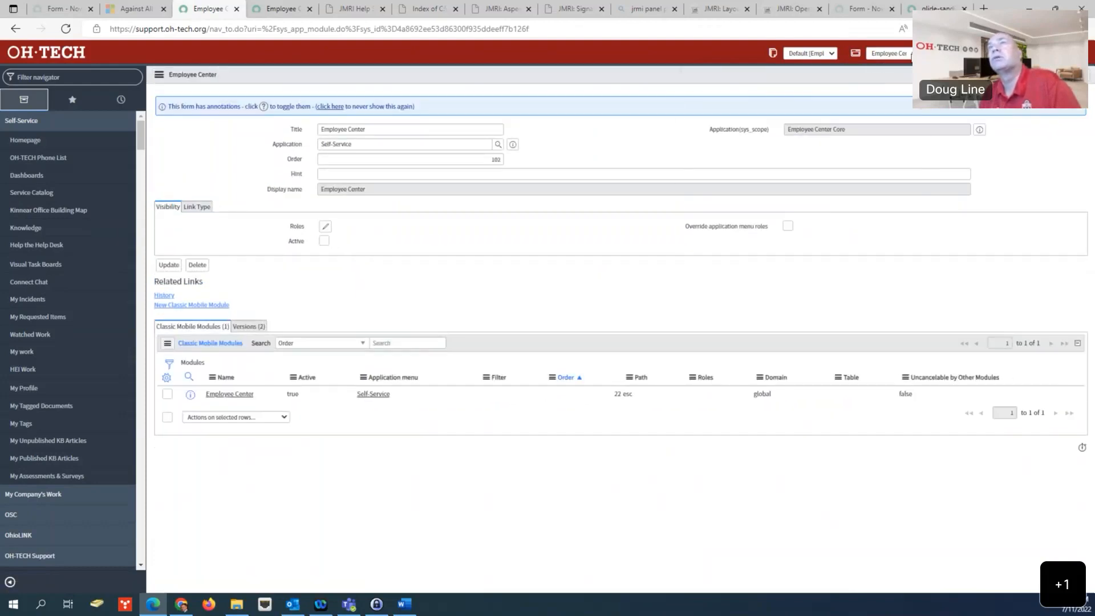
{"action": "left_click", "coordinate": [888, 53]}
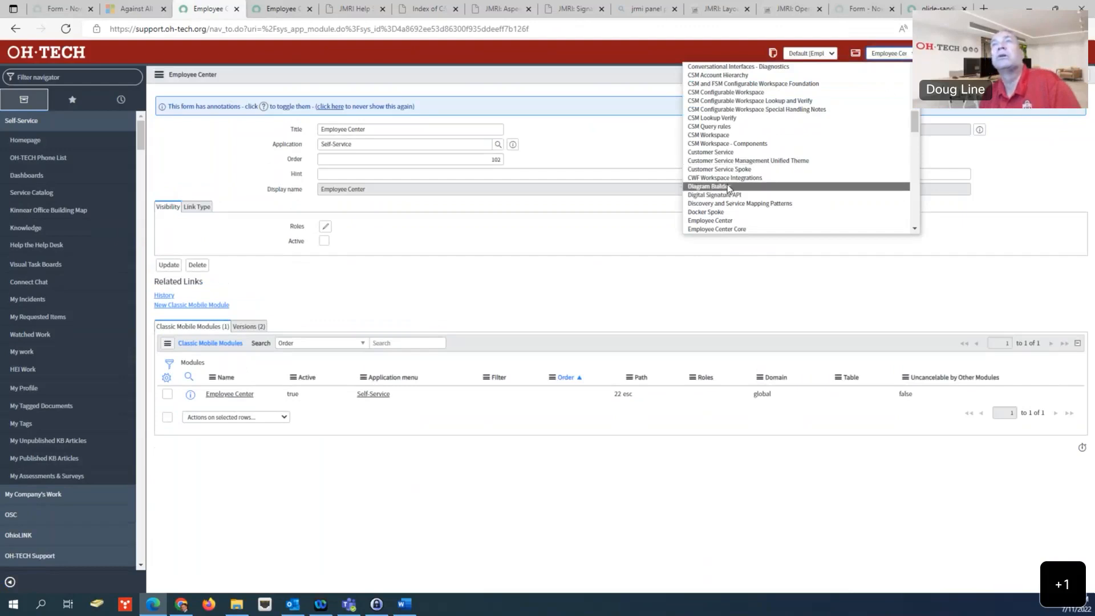
{"action": "left_click", "coordinate": [707, 187]}
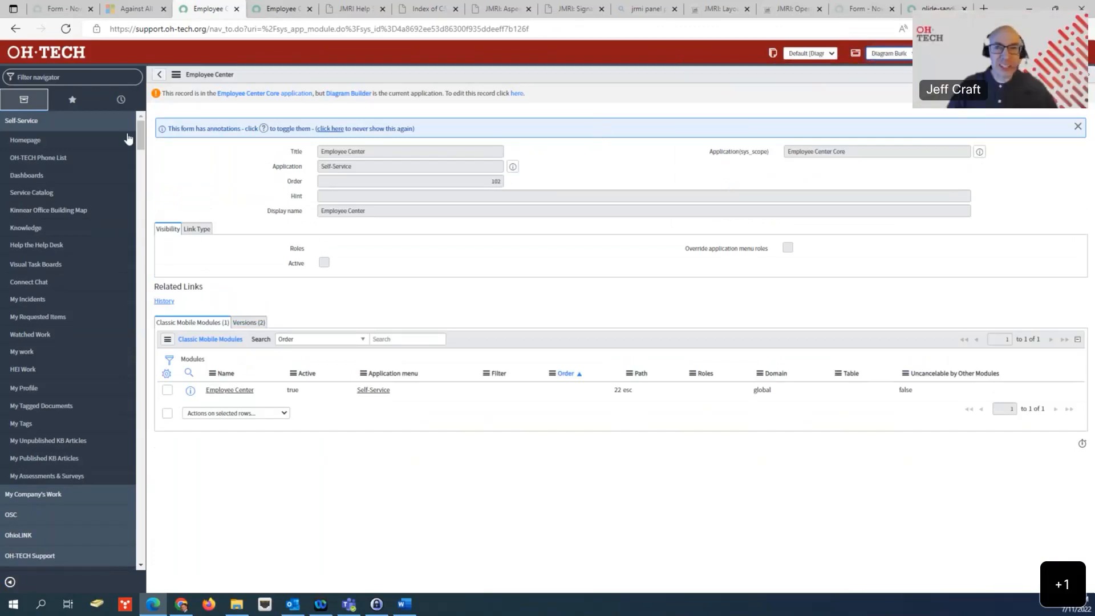
- Filter the application navigator by 'diagram' to list the Diagram Builder modules
{"action": "left_click", "coordinate": [94, 77]}
{"action": "type", "text": "diagram"}
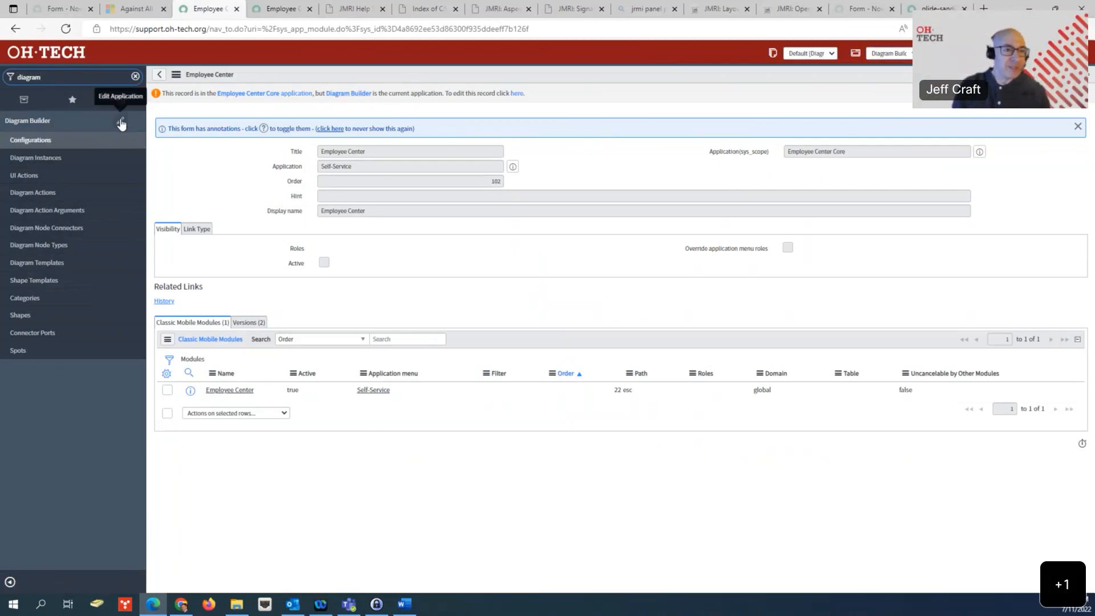
- Open the Diagram Builder menu record and remove snc_internal from its roles
{"action": "left_click", "coordinate": [119, 121]}
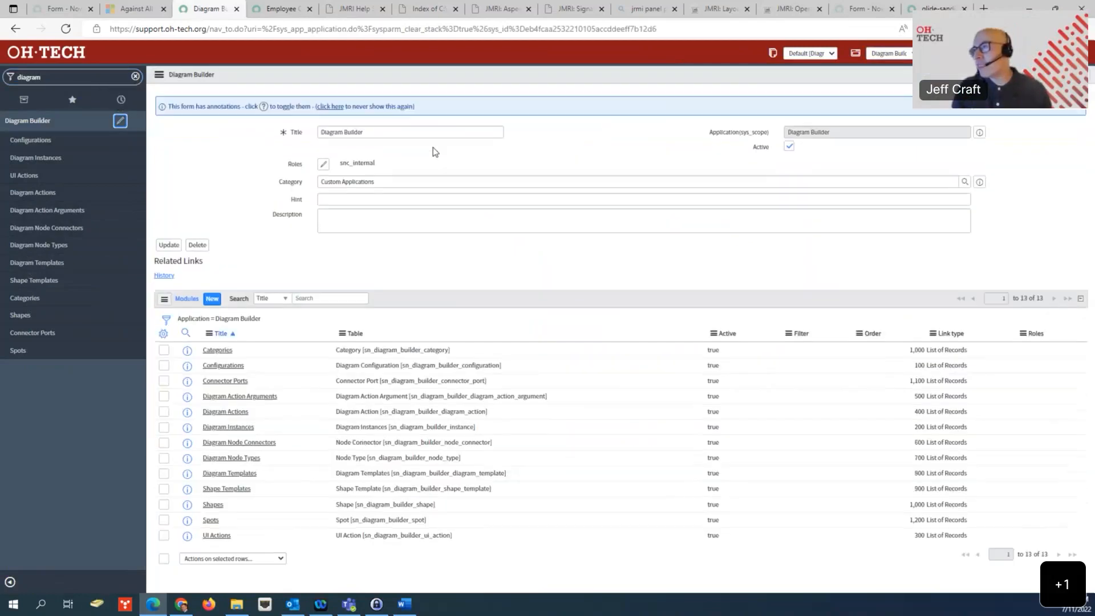
{"action": "left_click", "coordinate": [321, 165]}
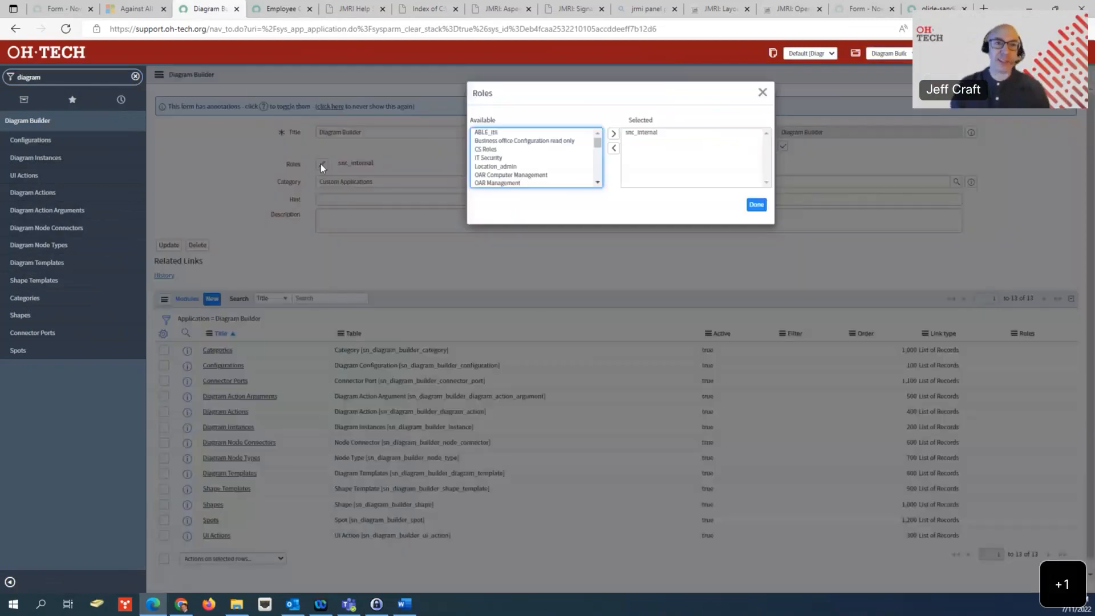
{"action": "left_click", "coordinate": [650, 134]}
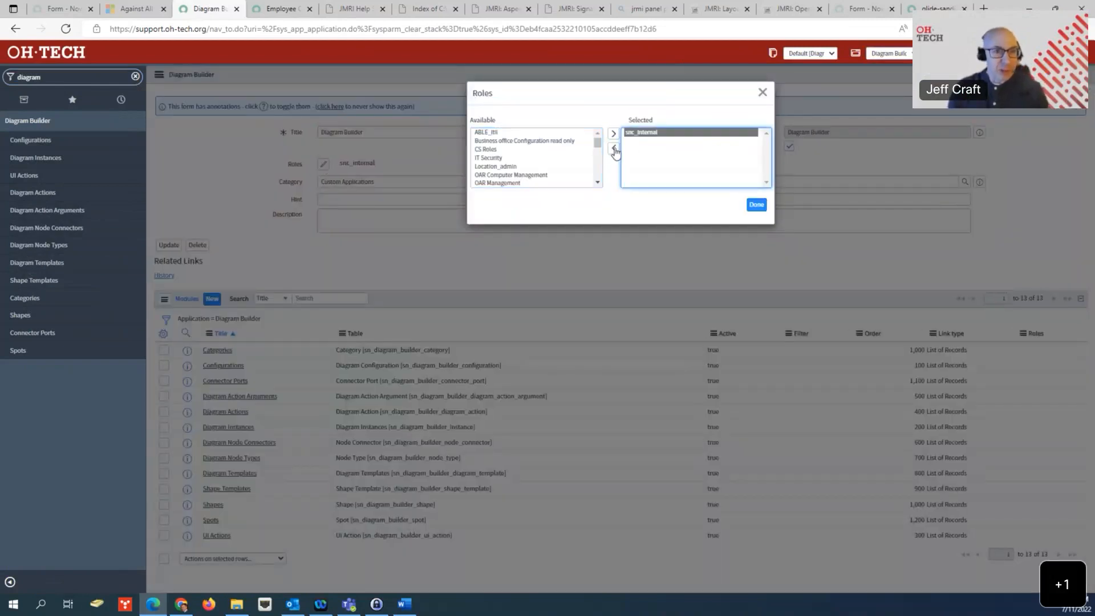
{"action": "left_click", "coordinate": [614, 149]}
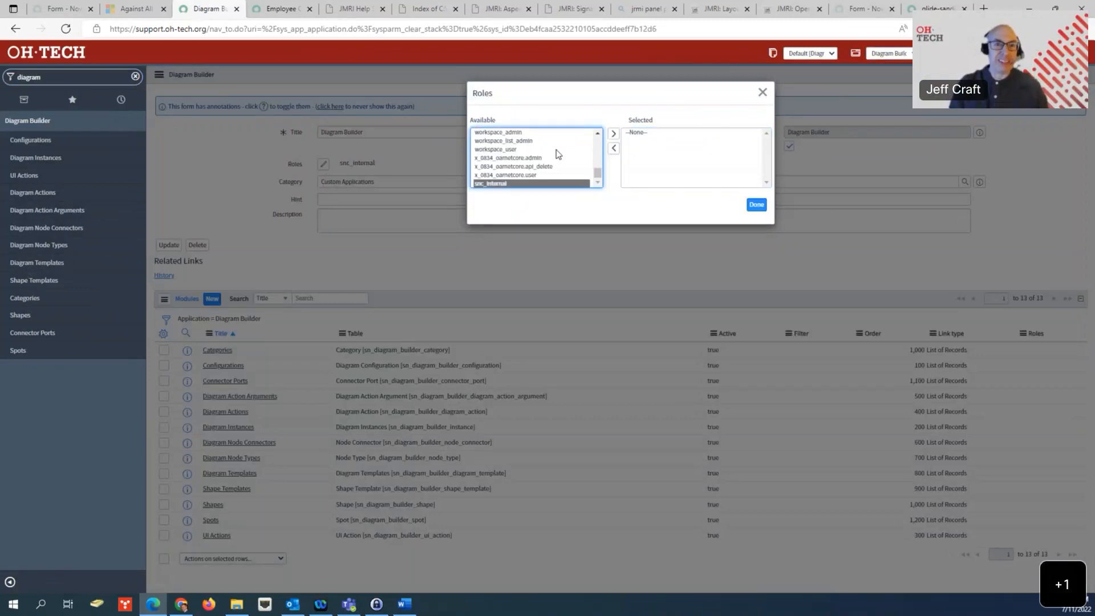
- Scroll through the available roles list to locate the admin role
{"action": "scroll", "coordinate": [572, 167], "scroll_direction": "down", "scroll_amount": 3}
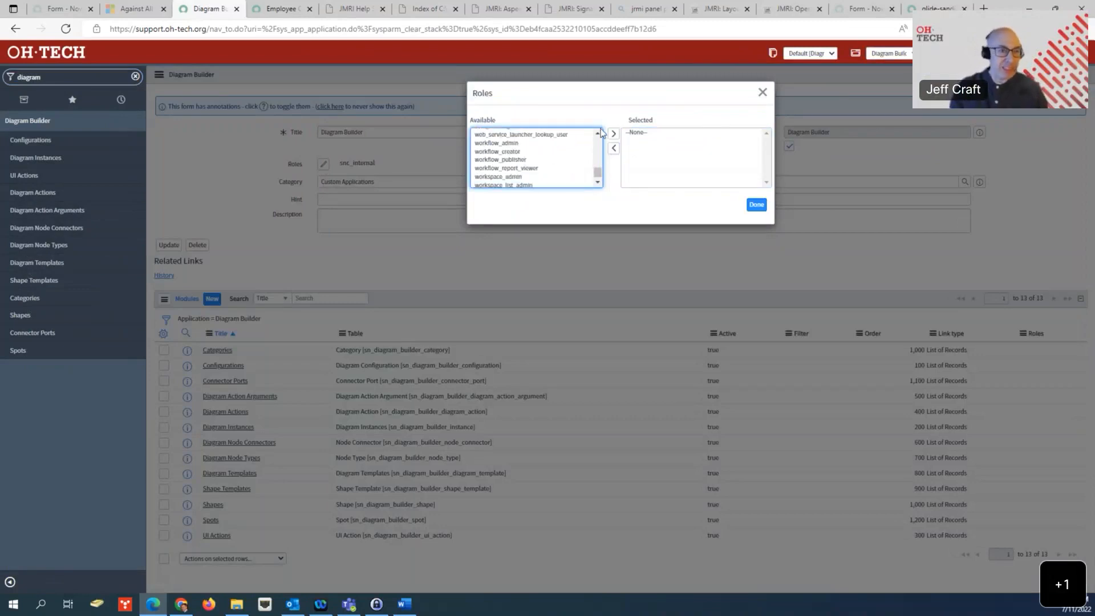
{"action": "left_click_drag", "start_coordinate": [598, 173], "coordinate": [593, 132]}
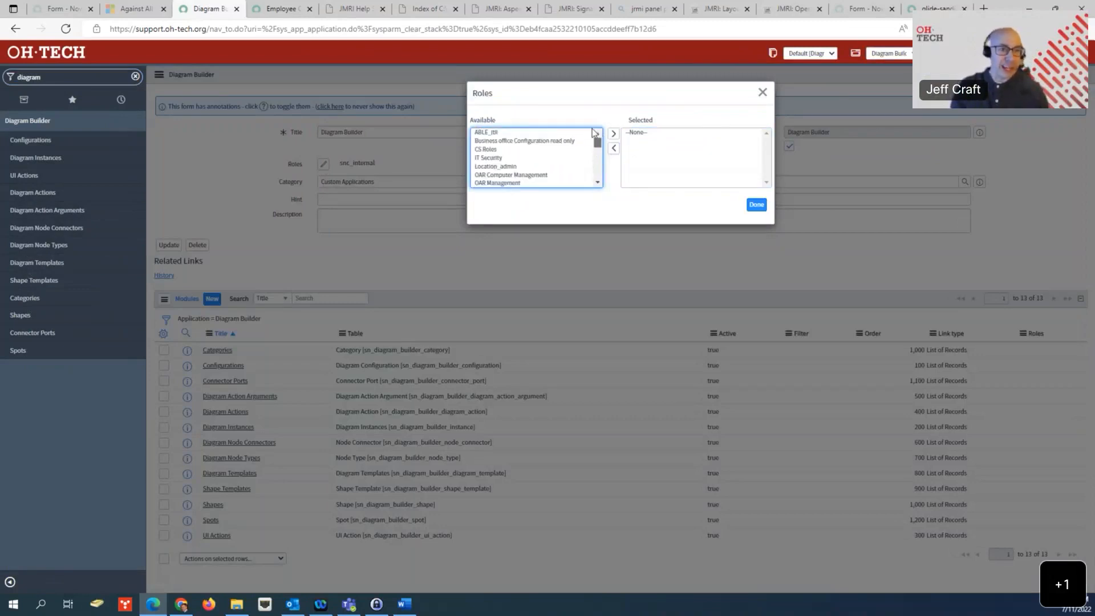
{"action": "left_click", "coordinate": [597, 183]}
{"action": "left_click", "coordinate": [596, 183]}
{"action": "left_click", "coordinate": [597, 183]}
{"action": "left_click", "coordinate": [597, 183]}
{"action": "left_click", "coordinate": [597, 183]}
{"action": "left_click", "coordinate": [597, 184]}
{"action": "left_click", "coordinate": [596, 183]}
{"action": "left_click", "coordinate": [597, 183]}
{"action": "left_click", "coordinate": [597, 183]}
{"action": "left_click", "coordinate": [596, 183]}
{"action": "left_click", "coordinate": [597, 183]}
{"action": "left_click", "coordinate": [597, 184]}
{"action": "left_click", "coordinate": [596, 183]}
{"action": "left_click", "coordinate": [597, 183]}
{"action": "left_click", "coordinate": [597, 183]}
{"action": "left_click", "coordinate": [597, 183]}
{"action": "left_click", "coordinate": [597, 184]}
{"action": "left_click", "coordinate": [596, 183]}
{"action": "left_click", "coordinate": [596, 183]}
{"action": "left_click", "coordinate": [597, 183]}
{"action": "left_click", "coordinate": [596, 183]}
{"action": "left_click", "coordinate": [596, 183]}
{"action": "left_click", "coordinate": [596, 183]}
{"action": "left_click", "coordinate": [596, 183]}
{"action": "left_click", "coordinate": [597, 183]}
{"action": "left_click", "coordinate": [596, 183]}
{"action": "left_click", "coordinate": [597, 183]}
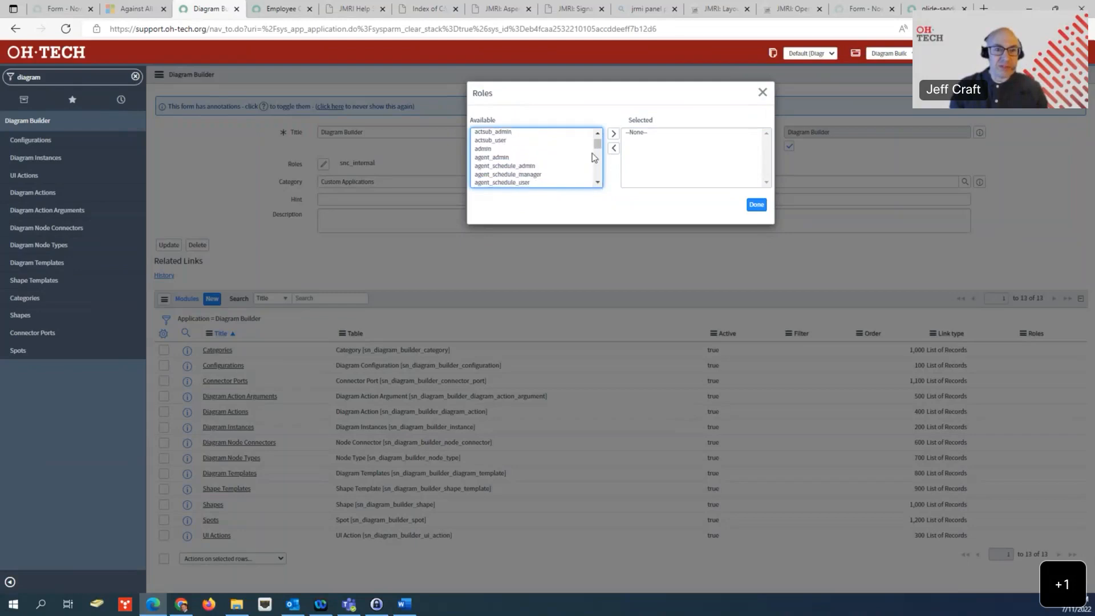
{"action": "mouse_move", "coordinate": [597, 142]}
{"action": "left_mouse_down"}
{"action": "mouse_move", "coordinate": [599, 152]}
{"action": "mouse_move", "coordinate": [606, 130]}
{"action": "left_mouse_up"}
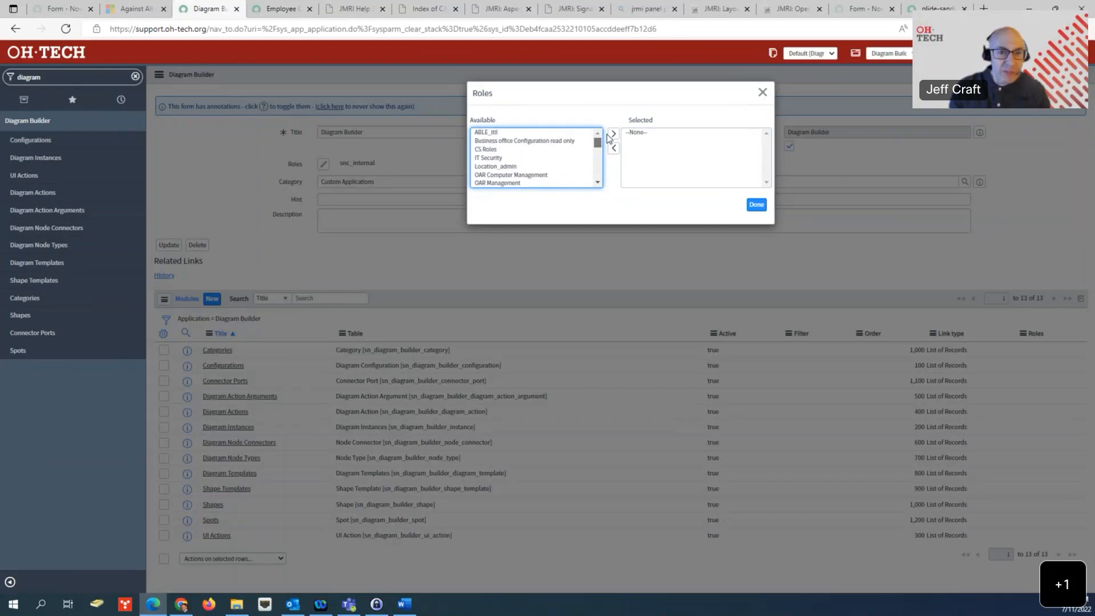
{"action": "mouse_move", "coordinate": [608, 137]}
{"action": "left_mouse_down"}
{"action": "mouse_move", "coordinate": [609, 150]}
{"action": "mouse_move", "coordinate": [607, 132]}
{"action": "left_mouse_up"}
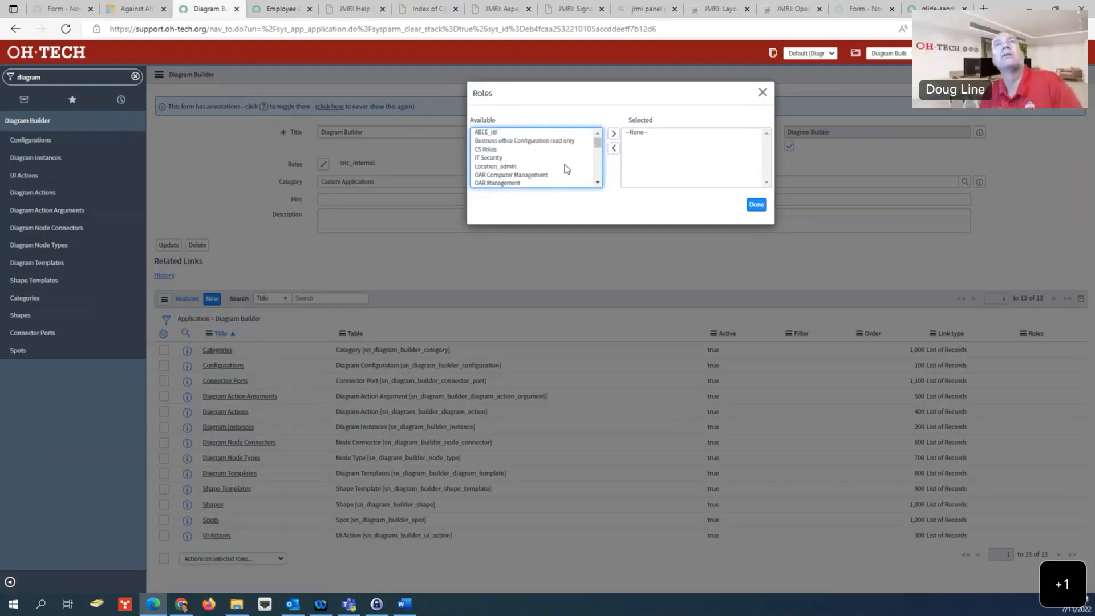
{"action": "left_click", "coordinate": [598, 183]}
{"action": "left_click", "coordinate": [598, 183]}
{"action": "left_click", "coordinate": [598, 183]}
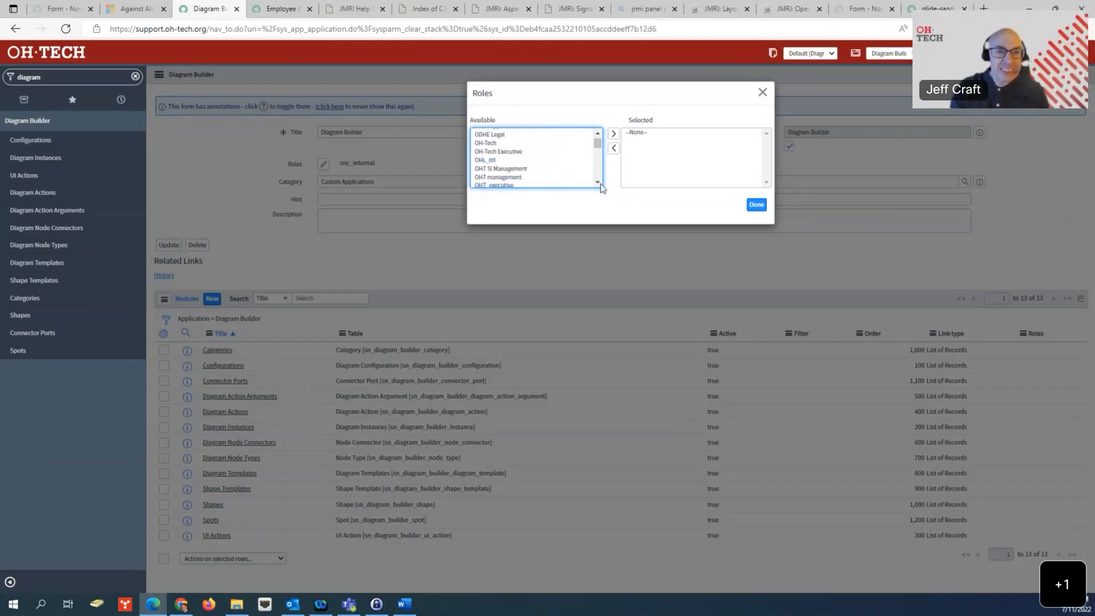
{"action": "scroll", "coordinate": [600, 186], "scroll_direction": "down", "scroll_amount": 6}
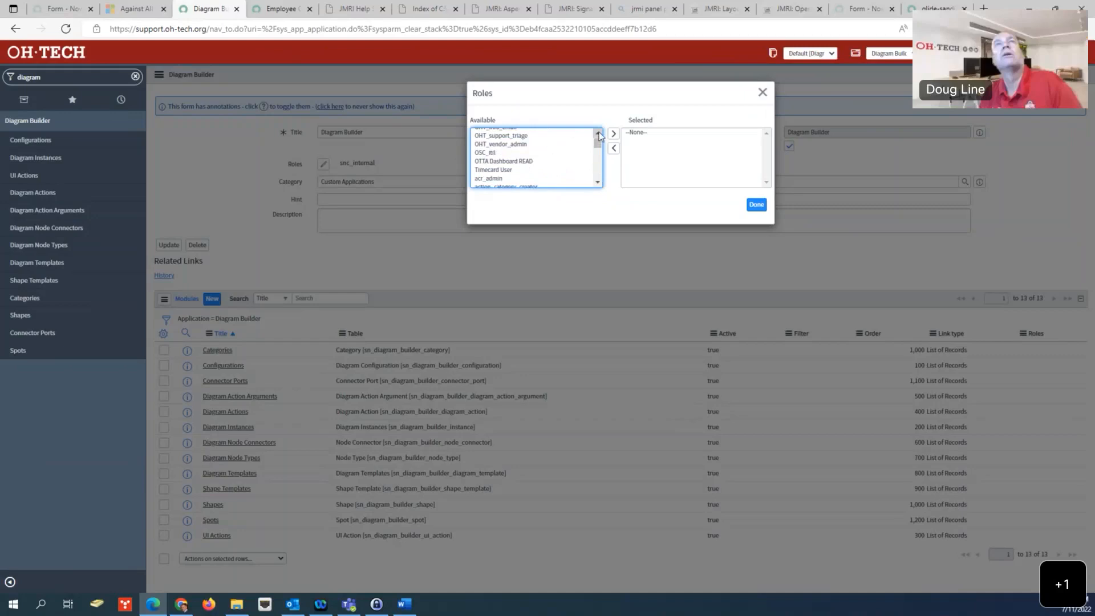
{"action": "scroll", "coordinate": [599, 135], "scroll_direction": "up", "scroll_amount": 10}
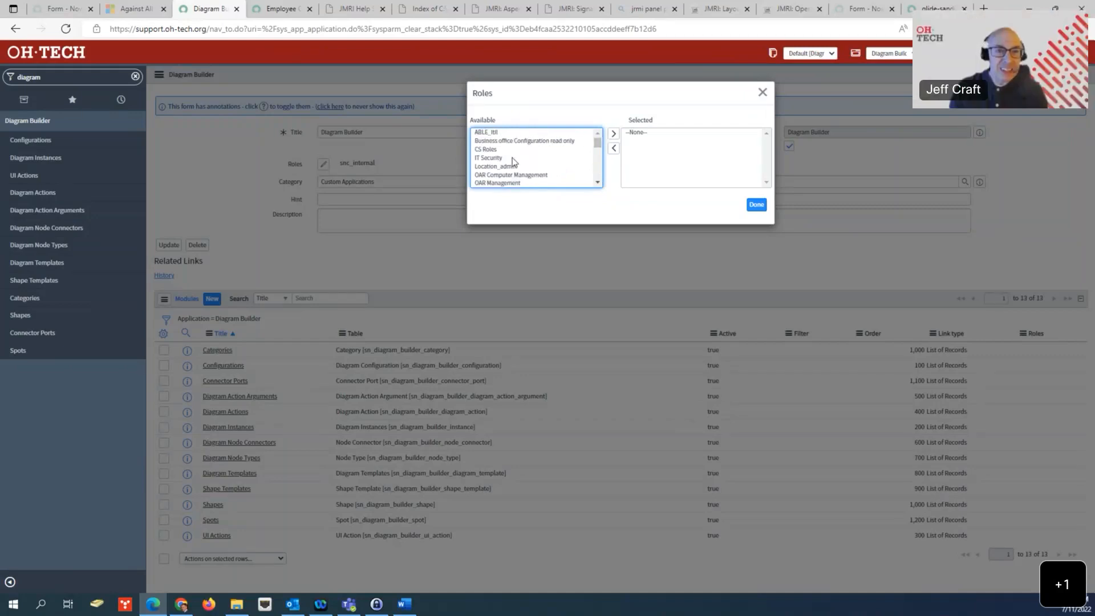
{"action": "left_click", "coordinate": [598, 184]}
{"action": "left_click", "coordinate": [597, 184]}
{"action": "left_click", "coordinate": [597, 184]}
{"action": "left_click", "coordinate": [598, 183]}
{"action": "left_click", "coordinate": [598, 184]}
{"action": "left_click", "coordinate": [597, 183]}
{"action": "left_click", "coordinate": [598, 183]}
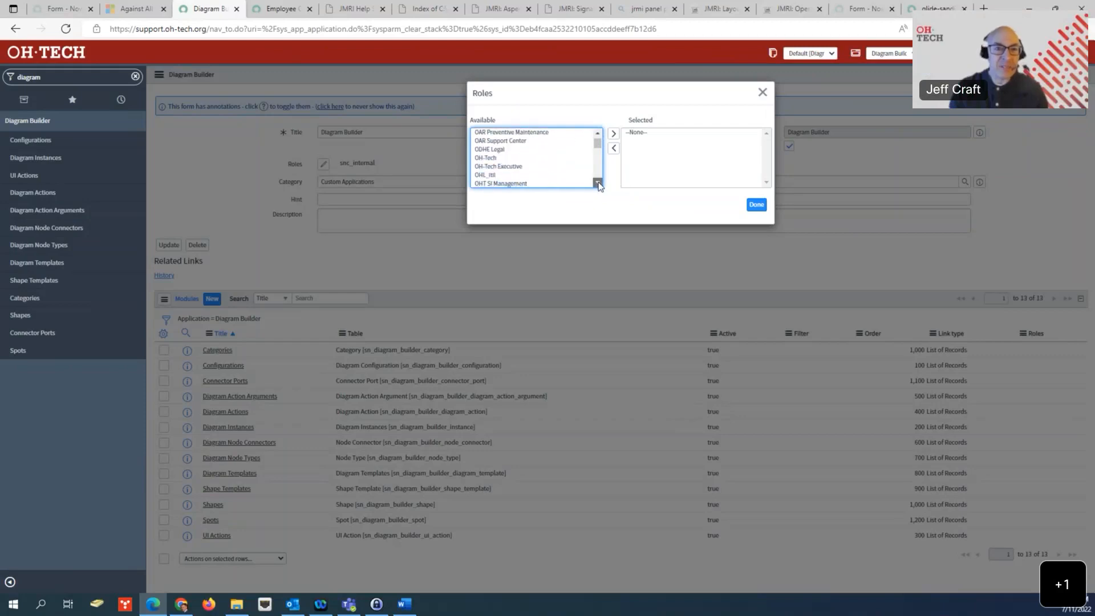
{"action": "left_click", "coordinate": [598, 183]}
{"action": "left_click", "coordinate": [597, 183]}
{"action": "left_click", "coordinate": [597, 184]}
{"action": "left_click", "coordinate": [598, 183]}
{"action": "left_click", "coordinate": [597, 184]}
{"action": "left_click", "coordinate": [598, 184]}
{"action": "left_click", "coordinate": [598, 183]}
{"action": "left_click", "coordinate": [597, 183]}
{"action": "left_click", "coordinate": [598, 183]}
{"action": "left_click", "coordinate": [597, 183]}
{"action": "left_click", "coordinate": [597, 183]}
{"action": "left_click", "coordinate": [598, 183]}
{"action": "left_click", "coordinate": [598, 183]}
{"action": "left_click", "coordinate": [597, 183]}
{"action": "left_click", "coordinate": [598, 183]}
{"action": "left_click", "coordinate": [597, 183]}
{"action": "left_click", "coordinate": [598, 183]}
{"action": "left_click", "coordinate": [597, 183]}
{"action": "left_click", "coordinate": [597, 183]}
{"action": "left_click", "coordinate": [597, 183]}
{"action": "left_click", "coordinate": [598, 183]}
{"action": "left_click", "coordinate": [597, 183]}
{"action": "left_click", "coordinate": [598, 183]}
{"action": "left_click", "coordinate": [597, 183]}
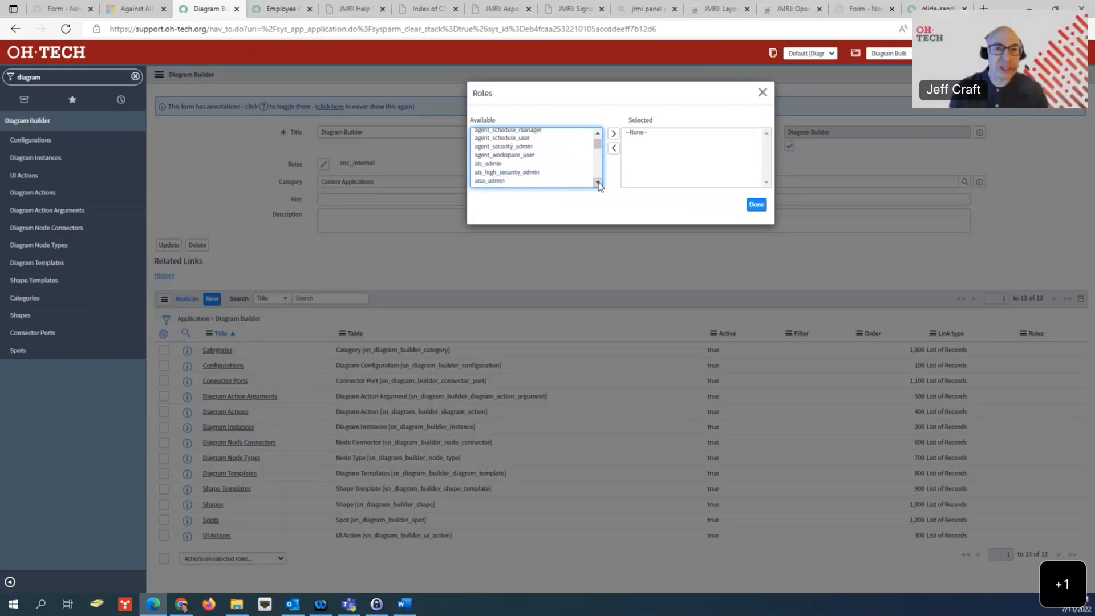
{"action": "left_click", "coordinate": [598, 134]}
{"action": "left_click", "coordinate": [598, 133]}
{"action": "left_click", "coordinate": [598, 135]}
{"action": "left_click", "coordinate": [597, 135]}
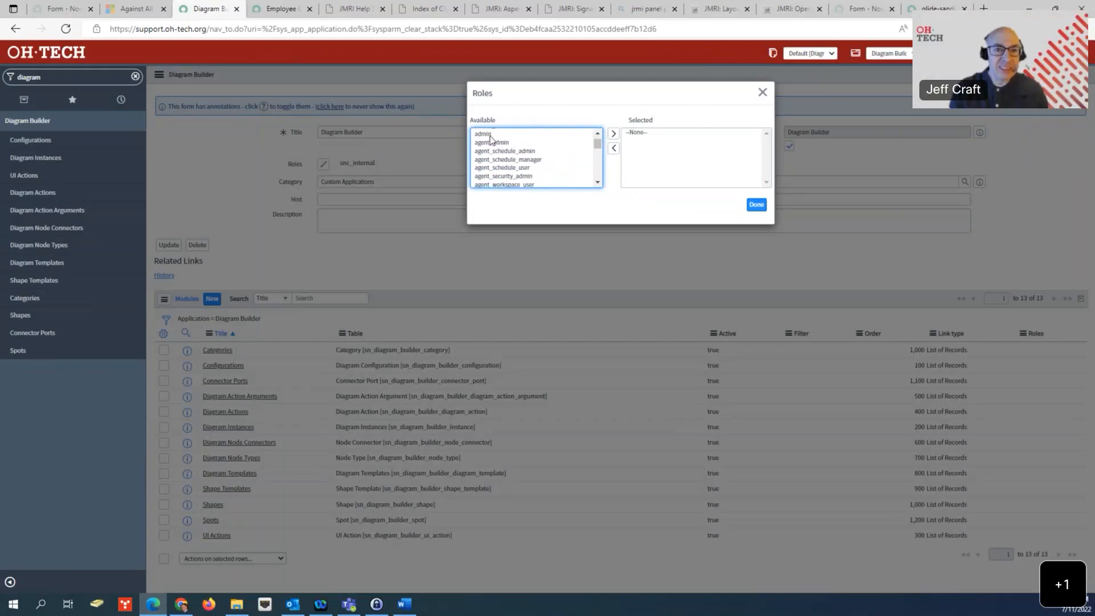
- Add admin as the Diagram Builder menu's required role
{"action": "left_click", "coordinate": [490, 135]}
{"action": "left_click", "coordinate": [613, 134]}
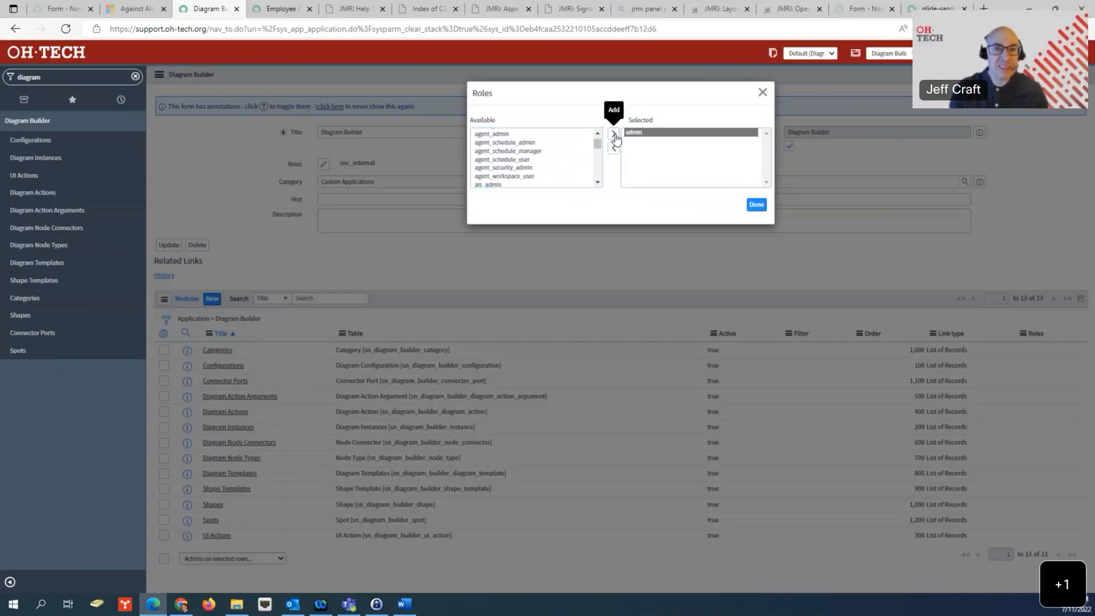
{"action": "left_click", "coordinate": [756, 205]}
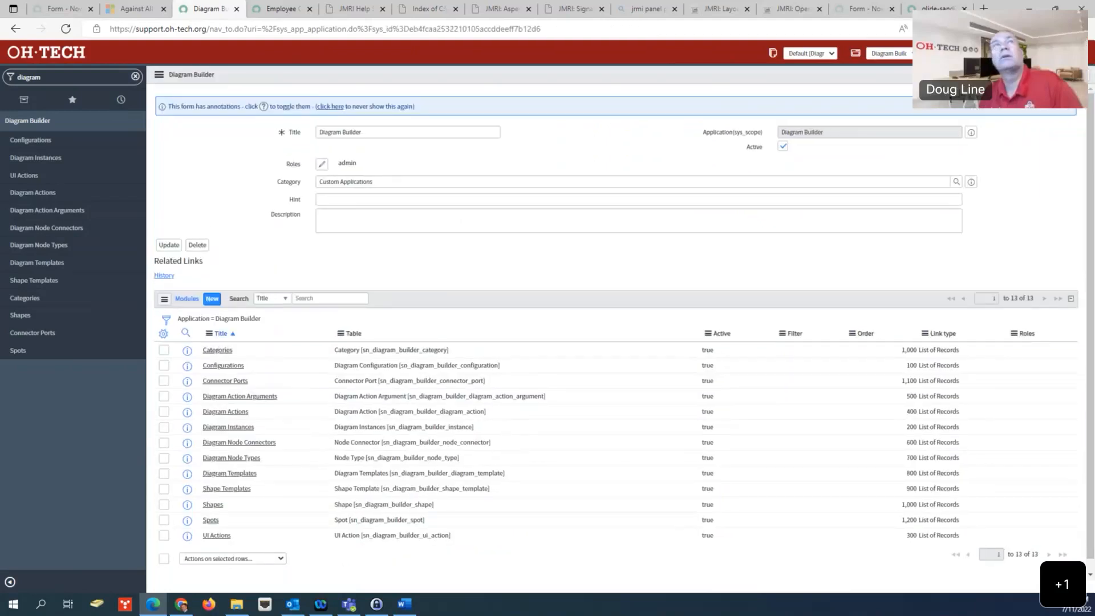
{"action": "right_click", "coordinate": [903, 81]}
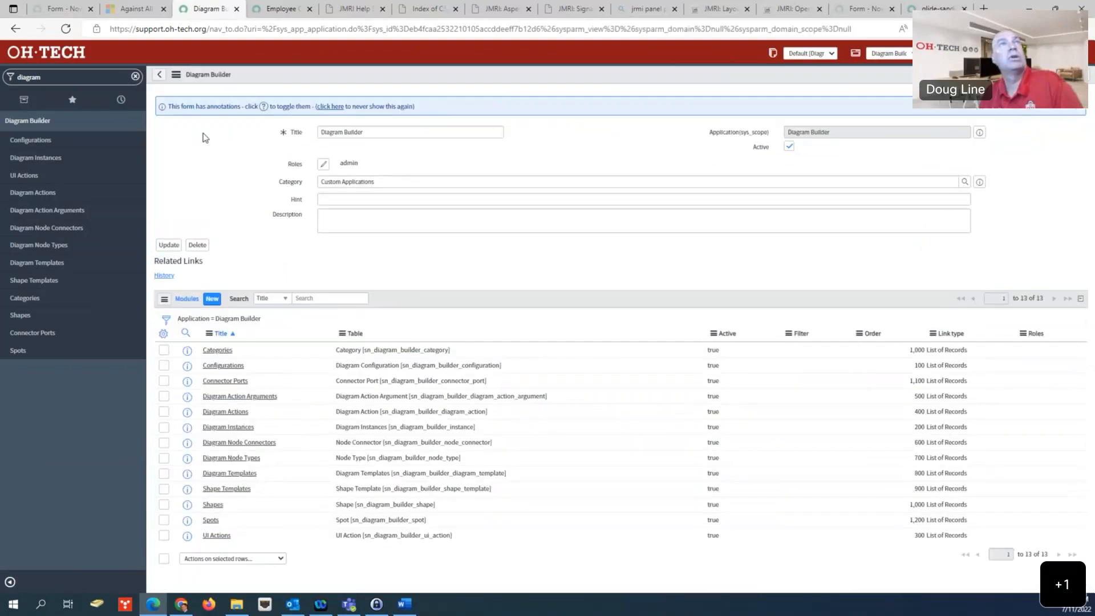
- Clear the navigator filter and view dashboards owned by me and recently viewed
{"action": "left_click", "coordinate": [136, 80]}
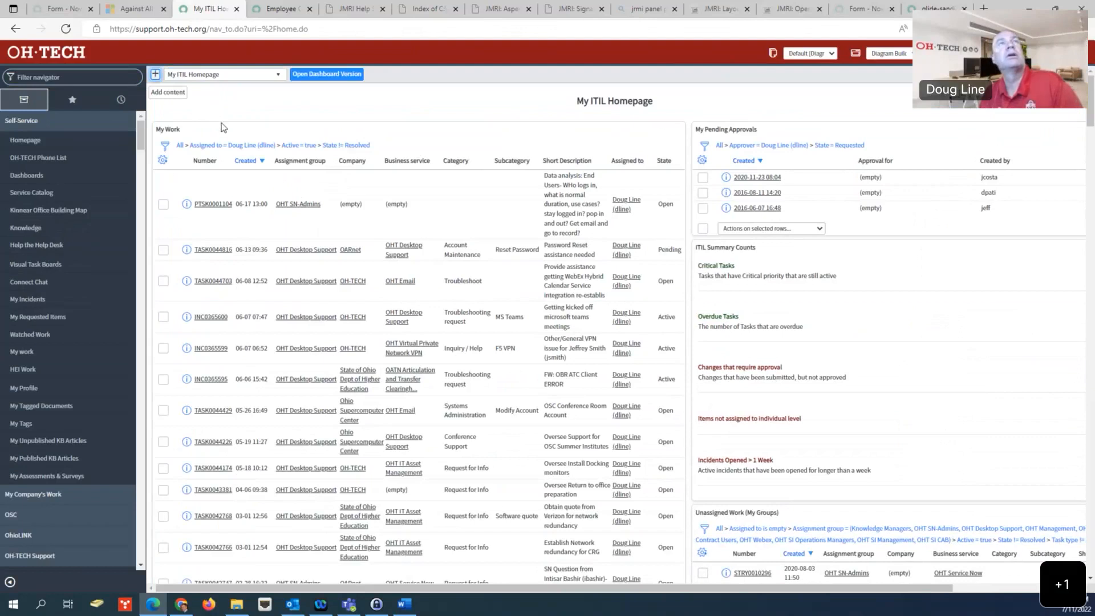
{"action": "left_click", "coordinate": [40, 175]}
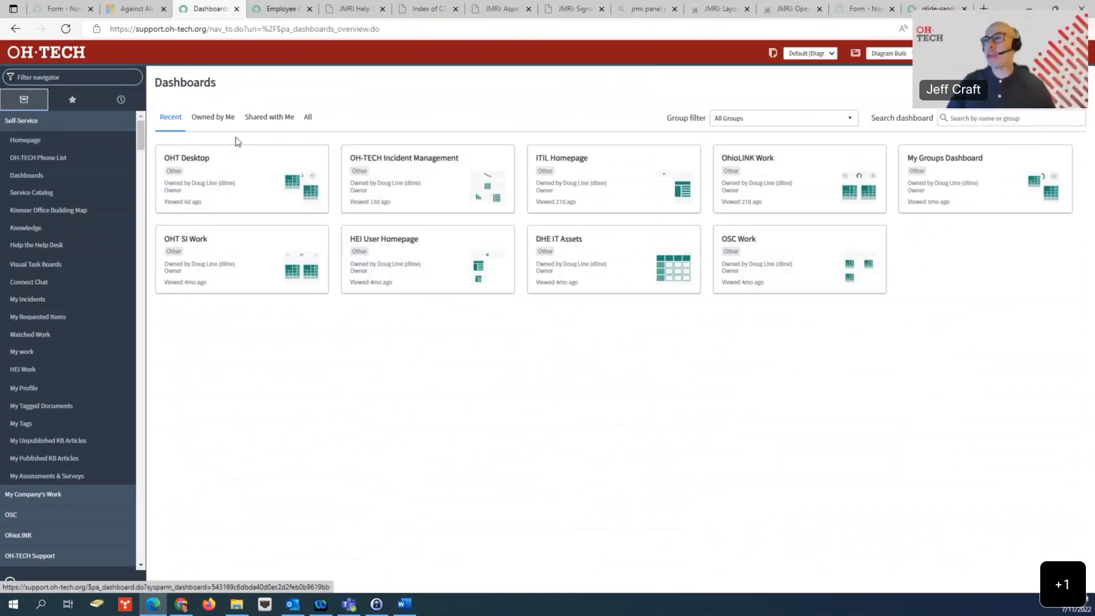
{"action": "left_click", "coordinate": [222, 119]}
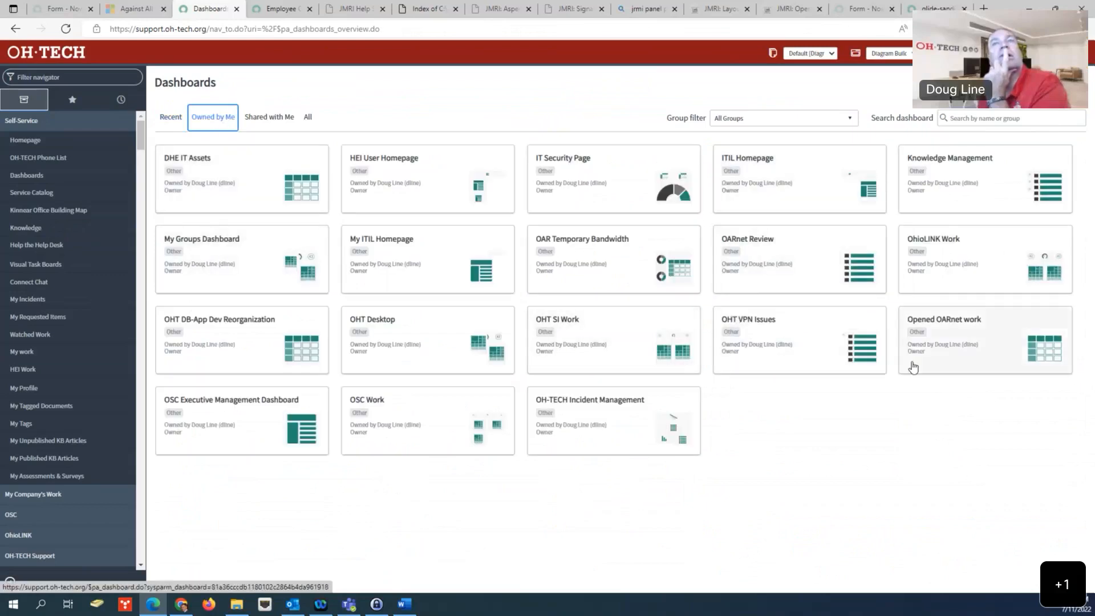
{"action": "left_click", "coordinate": [166, 118]}
- Return to the My ITIL Homepage and browse the list of homepages to switch to
{"action": "left_click", "coordinate": [34, 140]}
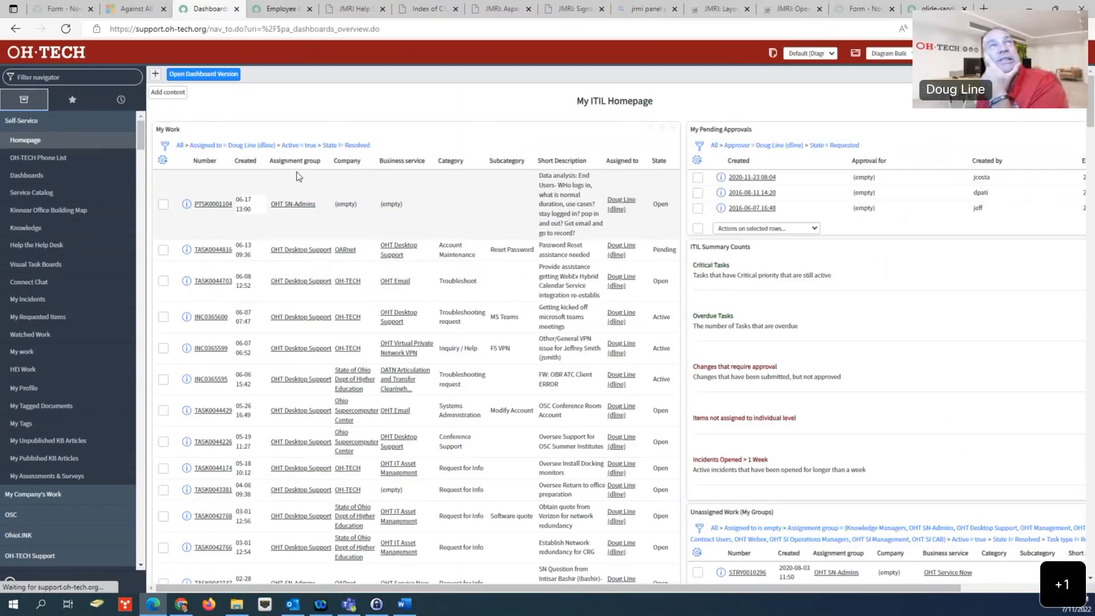
{"action": "left_click", "coordinate": [221, 81]}
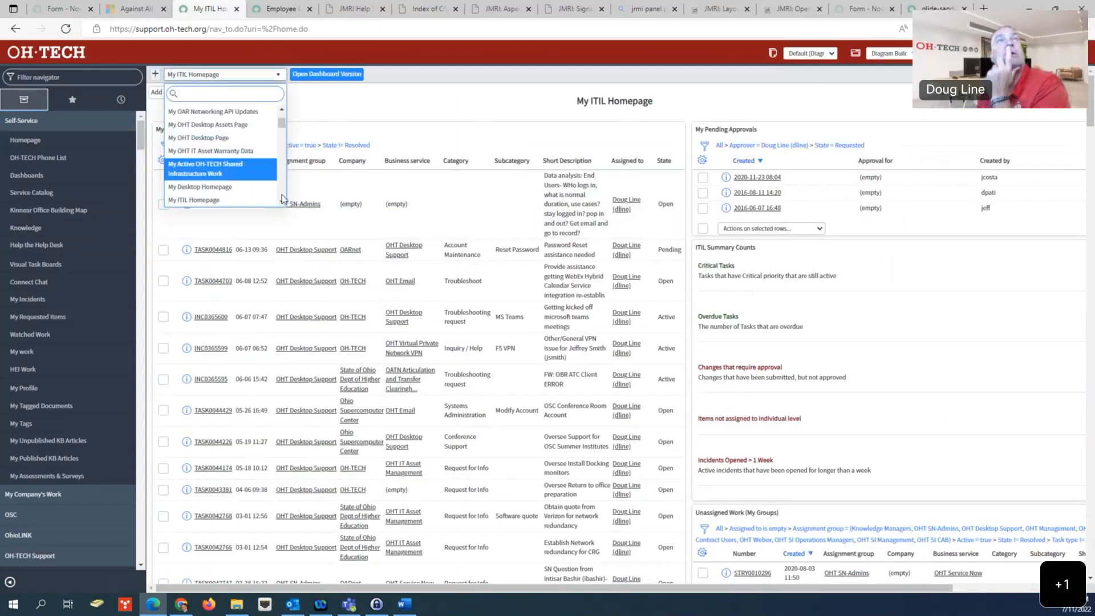
{"action": "scroll", "coordinate": [282, 191], "scroll_direction": "down", "scroll_amount": 3}
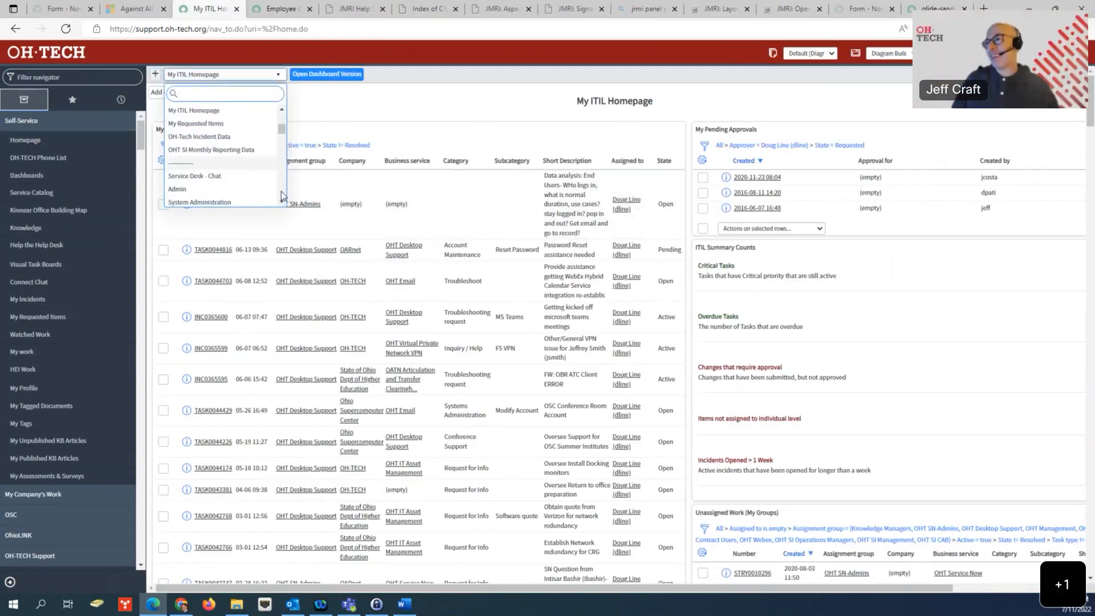
{"action": "left_click", "coordinate": [283, 203]}
{"action": "left_click", "coordinate": [283, 203]}
{"action": "left_click", "coordinate": [283, 203]}
{"action": "scroll", "coordinate": [197, 173], "scroll_direction": "down", "scroll_amount": 1}
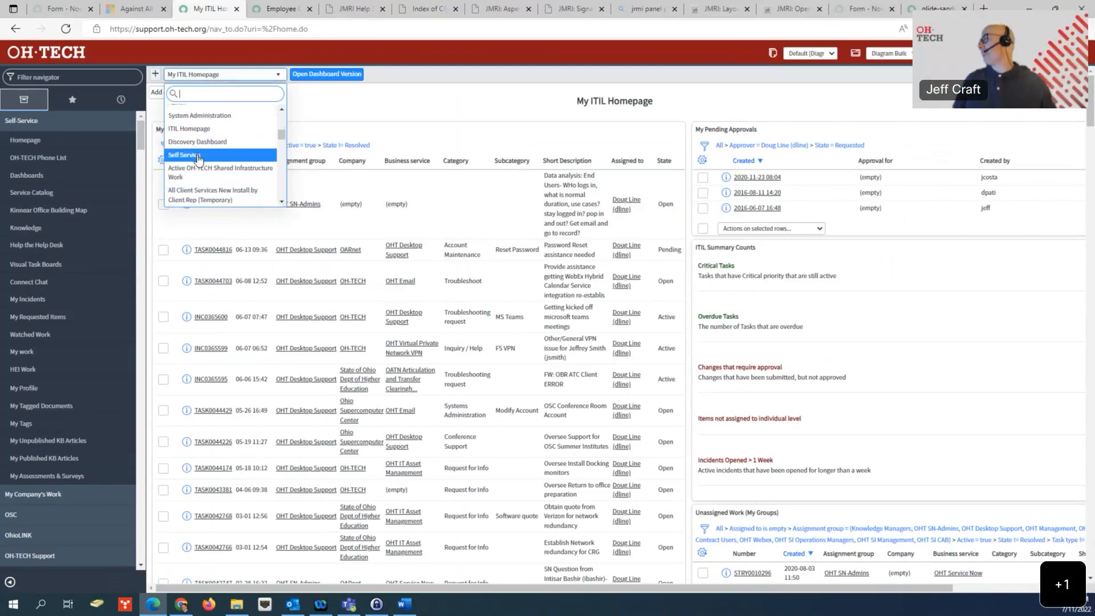
- Select the Self Service homepage and create it as a new dashboard via Open Dashboard Version
{"action": "left_click", "coordinate": [197, 156]}
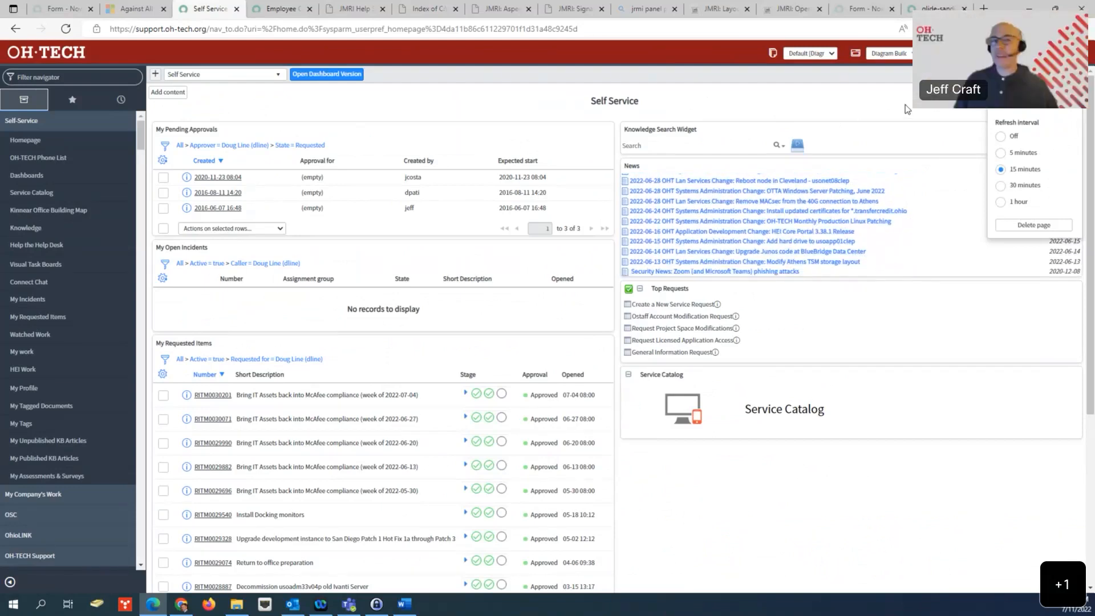
{"action": "left_click", "coordinate": [1024, 107]}
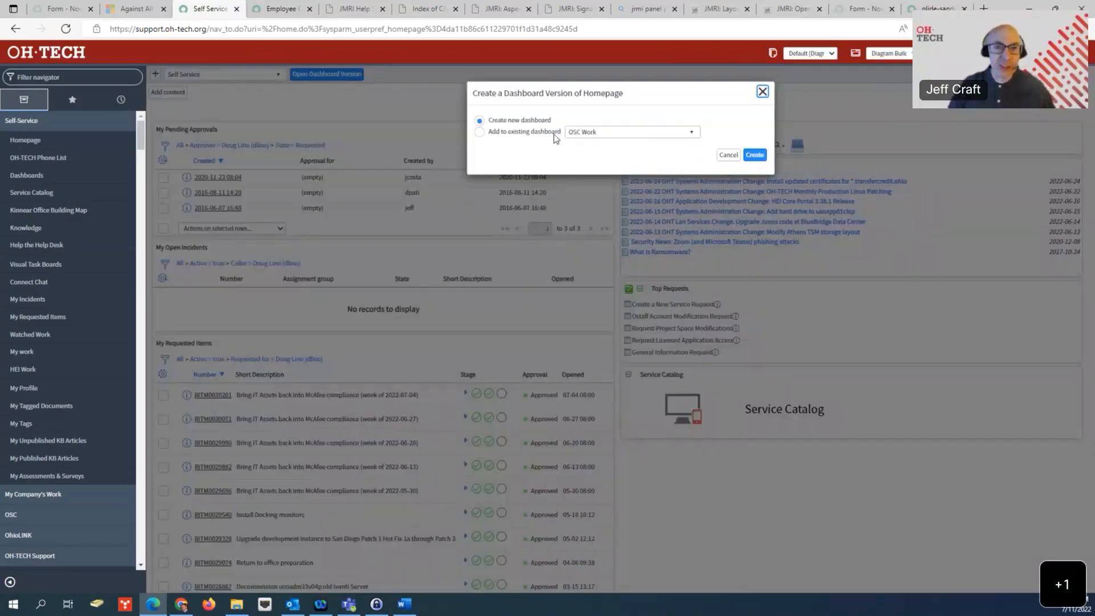
{"action": "left_click", "coordinate": [753, 156]}
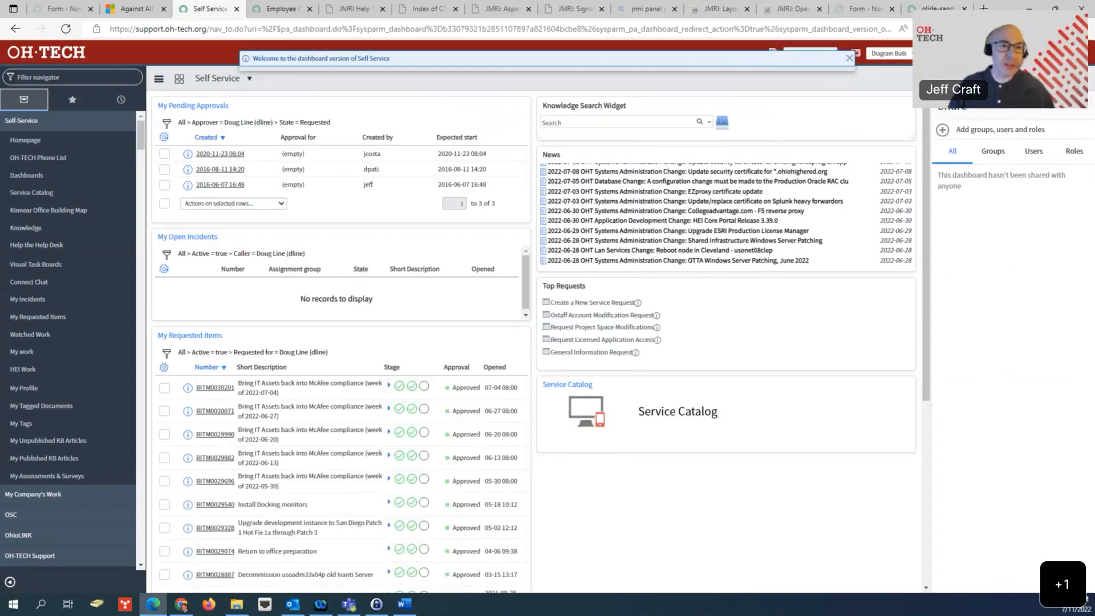
- Share the dashboard with the snc_internal role at Can view, without an email invitation
{"action": "left_click", "coordinate": [849, 60]}
{"action": "left_click", "coordinate": [1075, 151]}
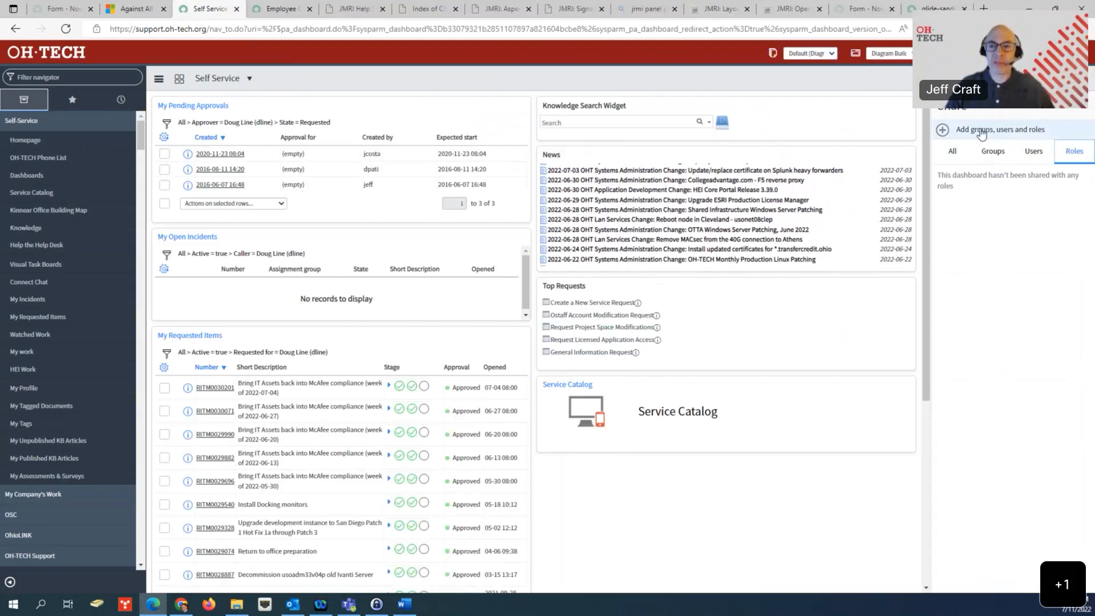
{"action": "left_click", "coordinate": [1001, 130]}
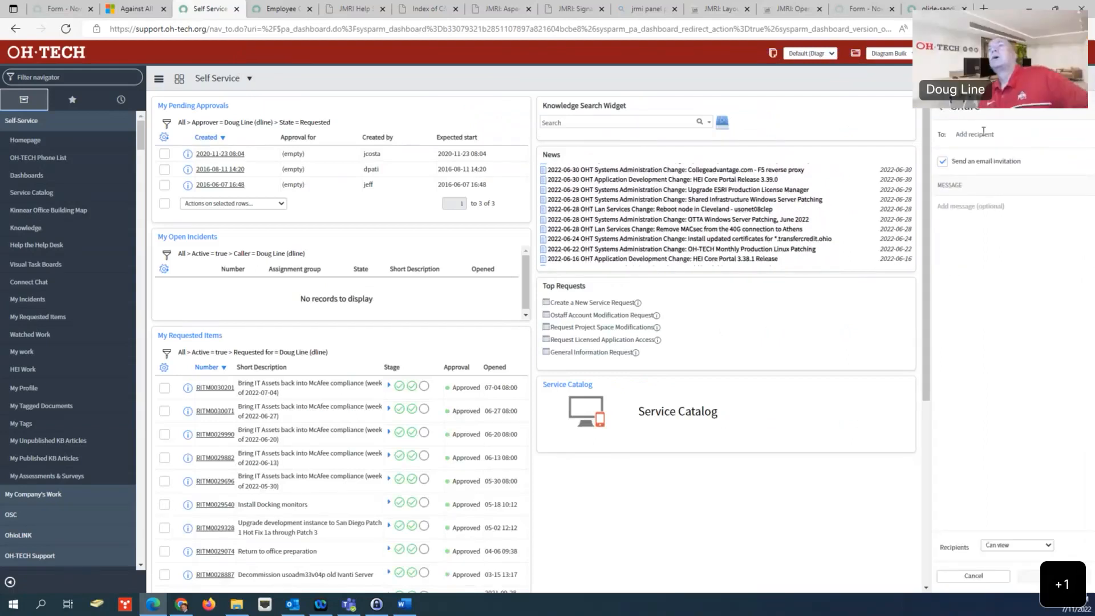
{"action": "type", "text": "snc_internal"}
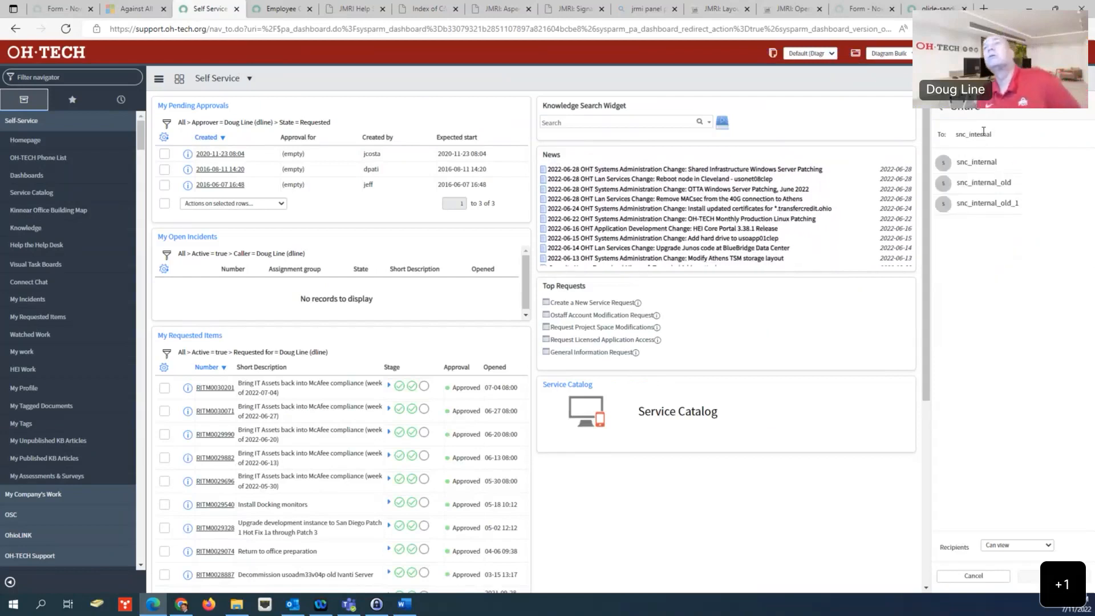
{"action": "left_click", "coordinate": [977, 164]}
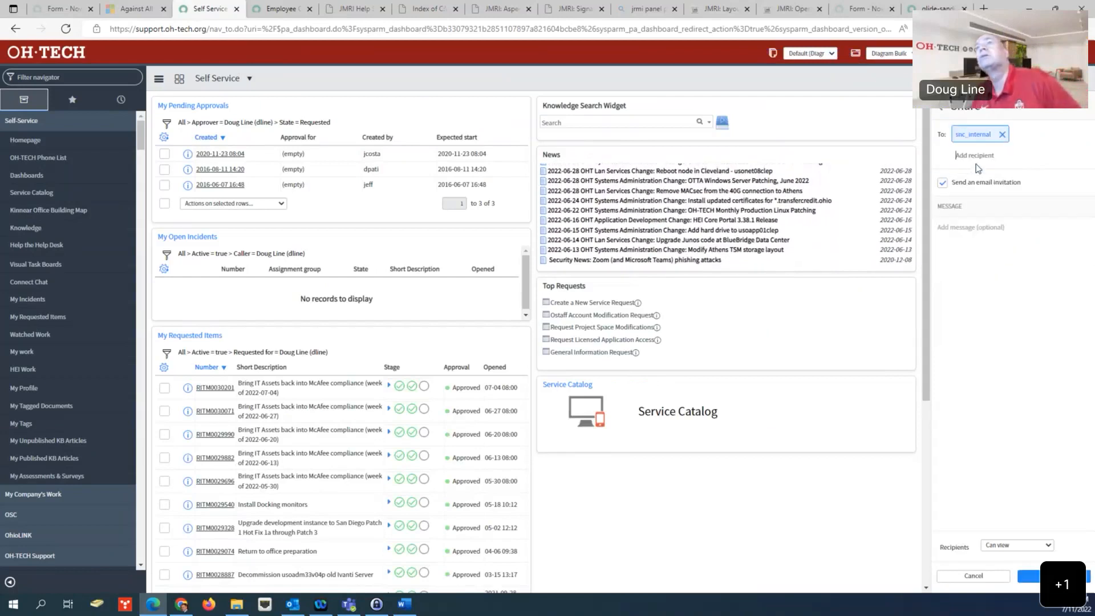
{"action": "left_click", "coordinate": [943, 184]}
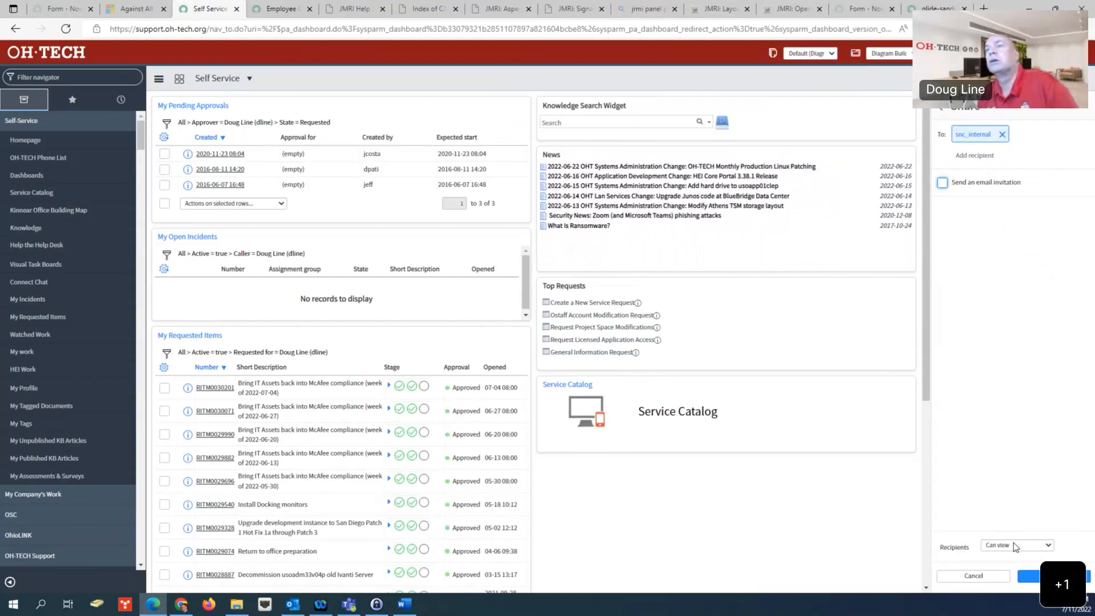
{"action": "left_click", "coordinate": [1048, 545]}
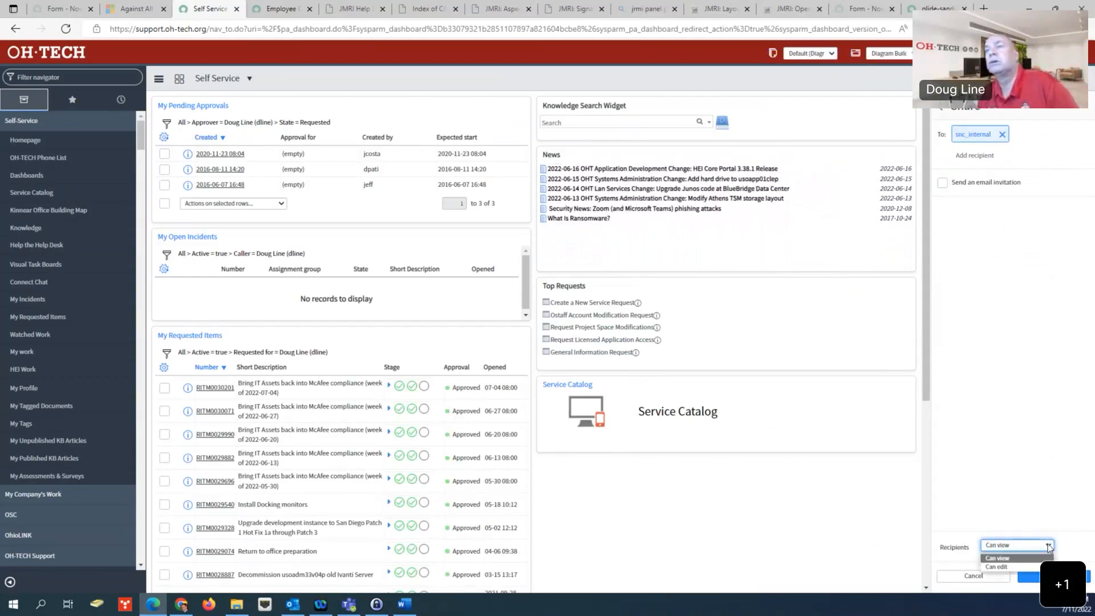
{"action": "left_click", "coordinate": [978, 512]}
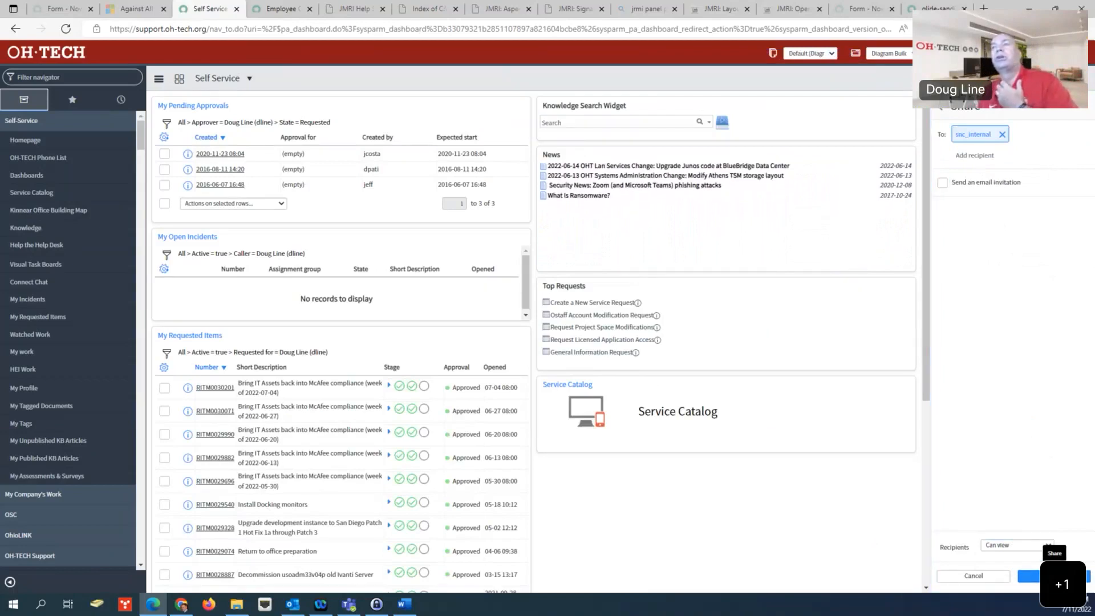
{"action": "left_click", "coordinate": [1048, 576]}
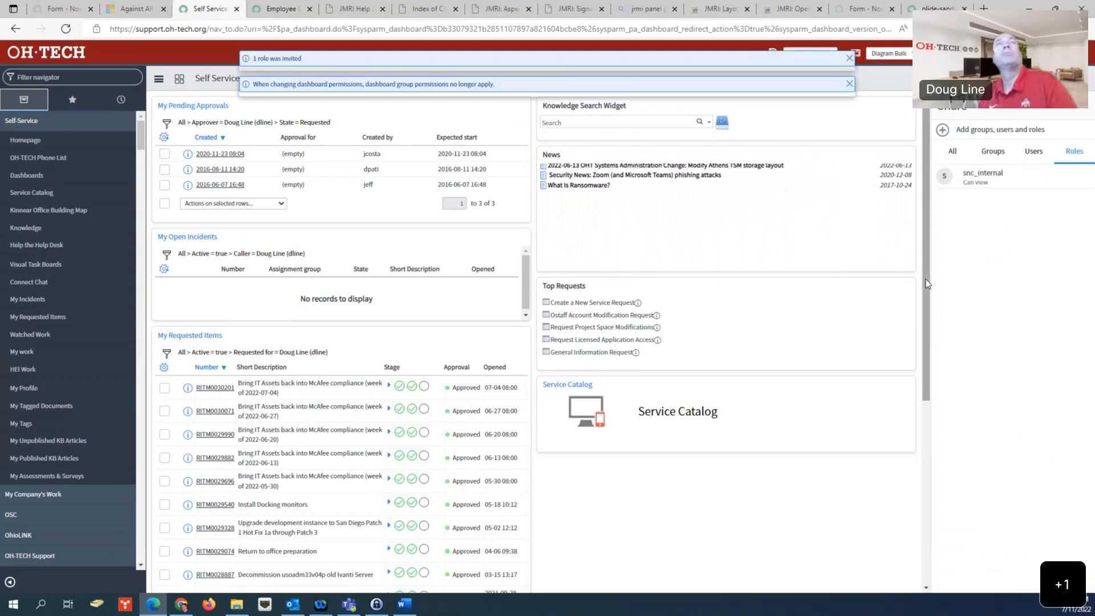
{"action": "left_click", "coordinate": [850, 58]}
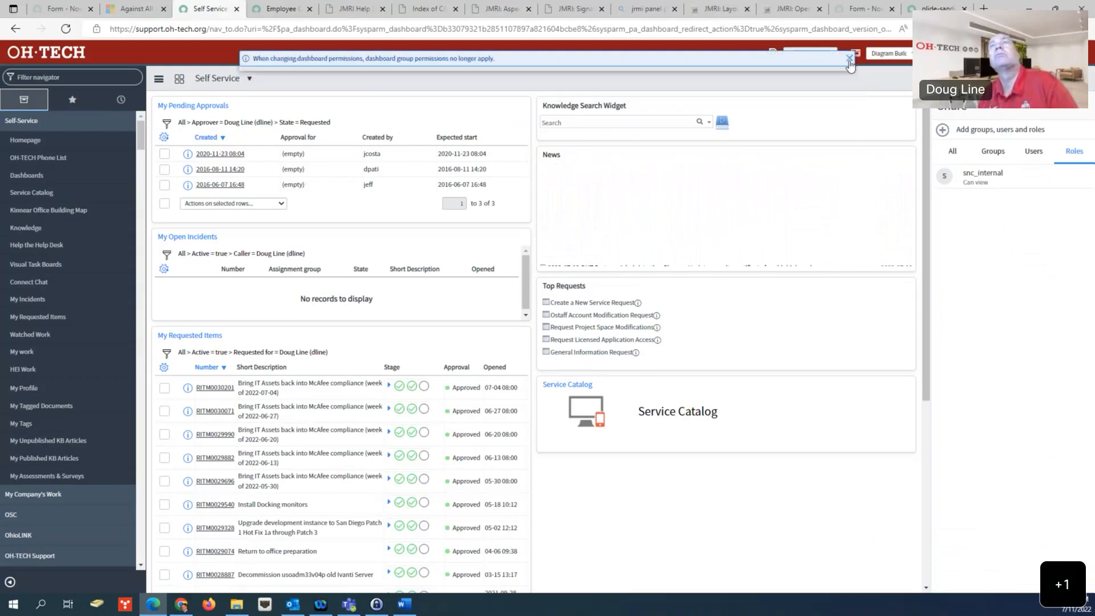
- Dismiss the 'When changing dashboard permissions…' info message on the Self Service dashboard
{"action": "left_click", "coordinate": [849, 58]}
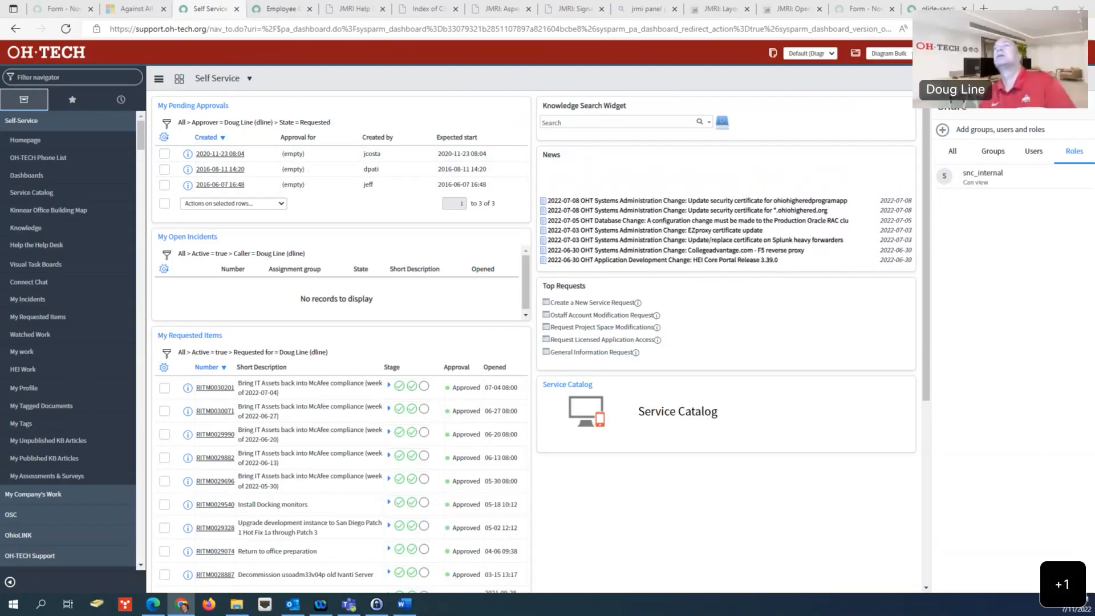
- Make Global the current application
{"action": "left_click", "coordinate": [889, 53]}
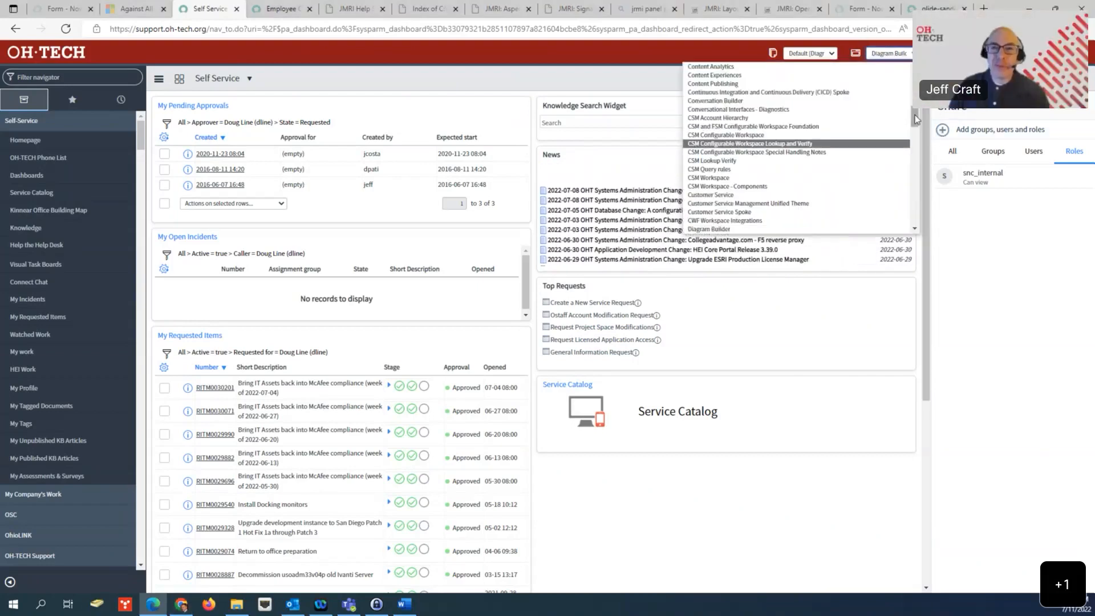
{"action": "scroll", "coordinate": [745, 86], "scroll_direction": "up", "scroll_amount": 10}
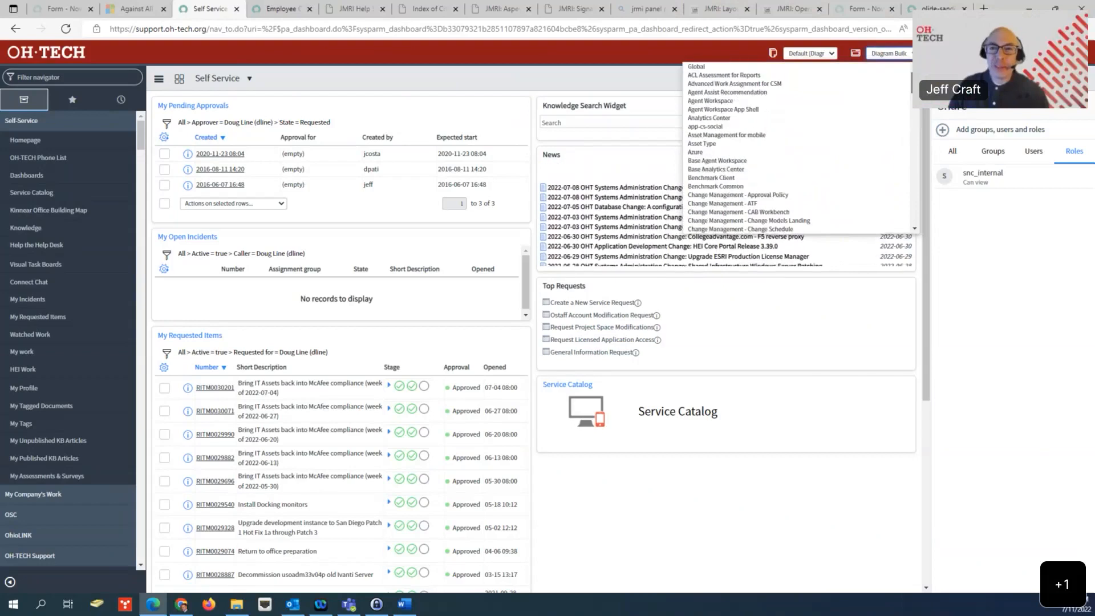
{"action": "left_click", "coordinate": [714, 68]}
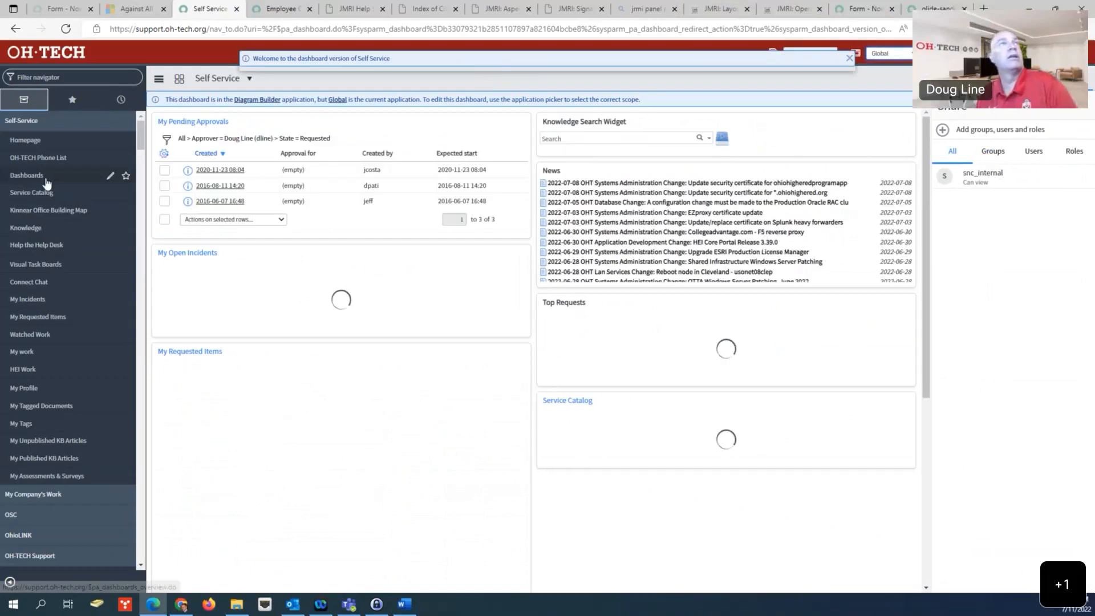
- Reopen the Self Service dashboard from Dashboards and dismiss its application-scope notice
{"action": "left_click", "coordinate": [108, 175]}
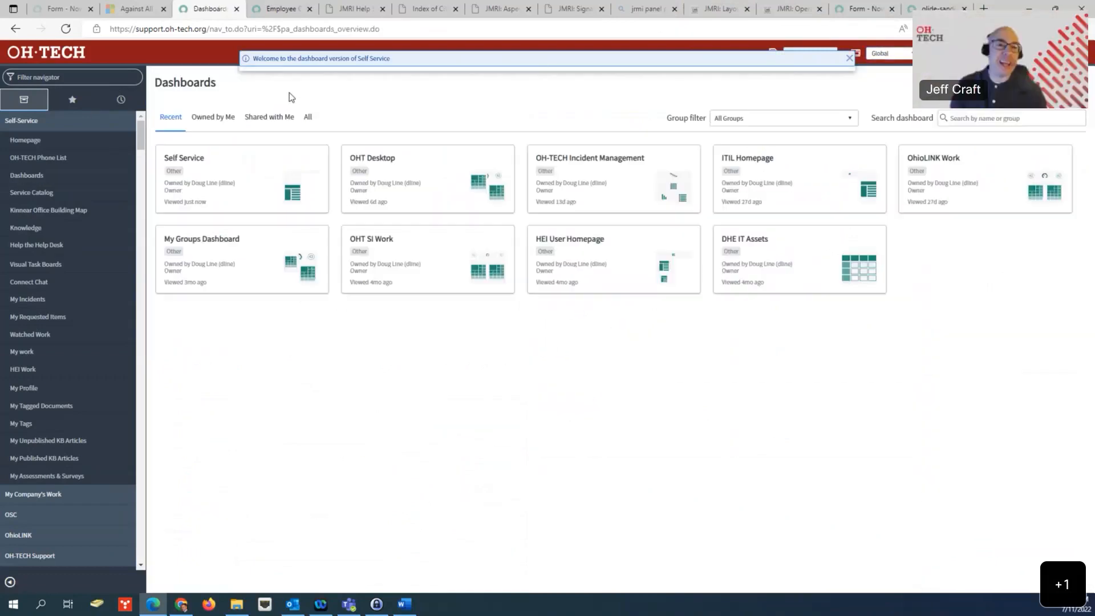
{"action": "left_click", "coordinate": [226, 184]}
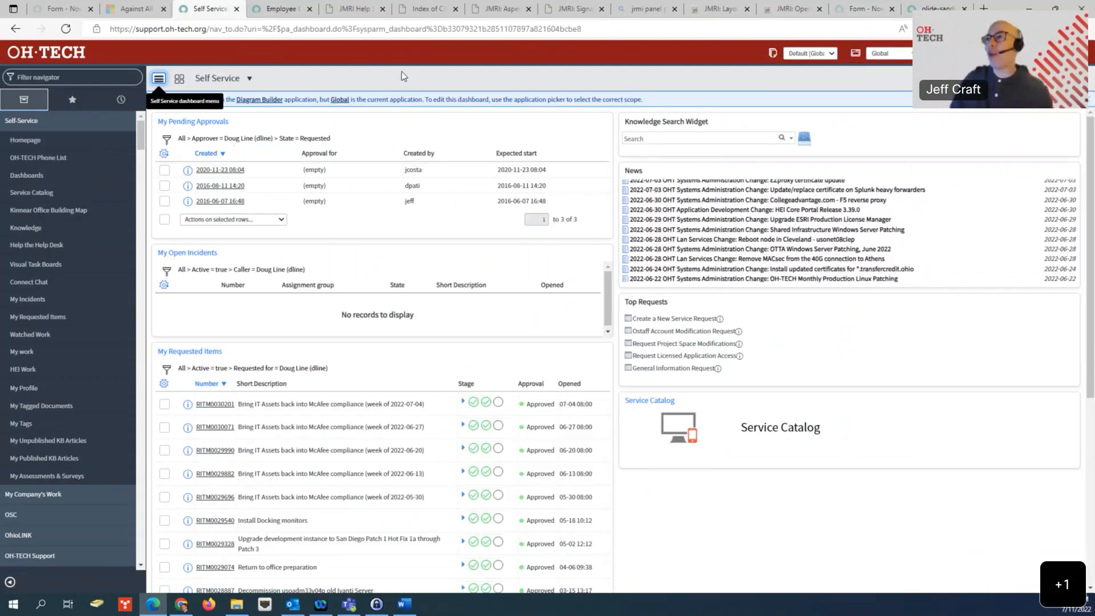
{"action": "left_click", "coordinate": [1087, 102]}
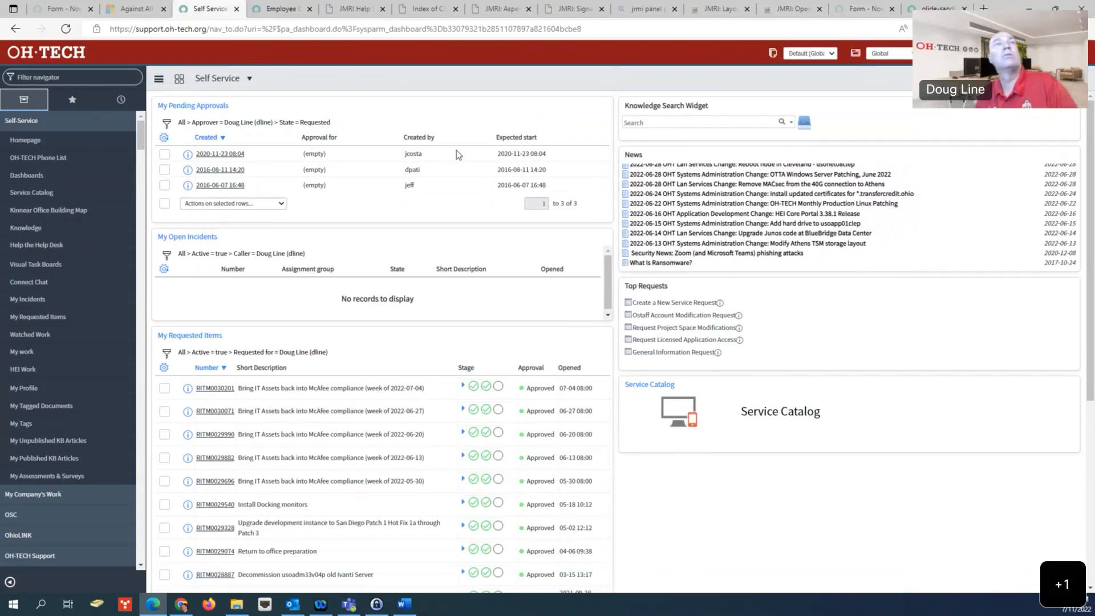
- Switch the current application to Diagram Builder, then open the Self Service dashboard's gear configuration panel
{"action": "scroll", "coordinate": [921, 337], "scroll_direction": "down", "scroll_amount": 4}
{"action": "scroll", "coordinate": [919, 337], "scroll_direction": "up", "scroll_amount": 4}
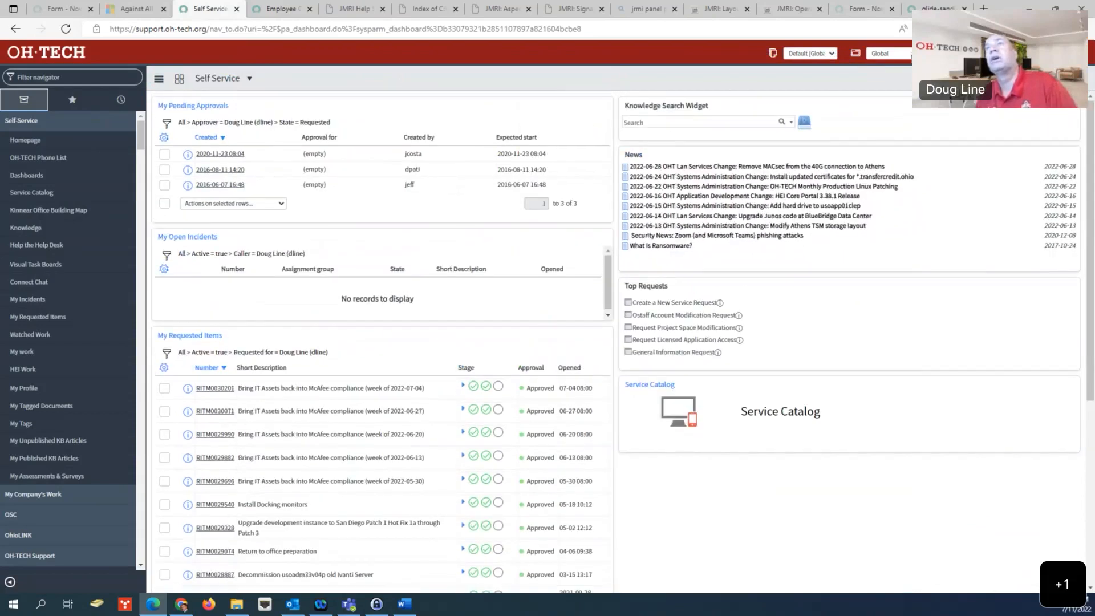
{"action": "left_click", "coordinate": [888, 53]}
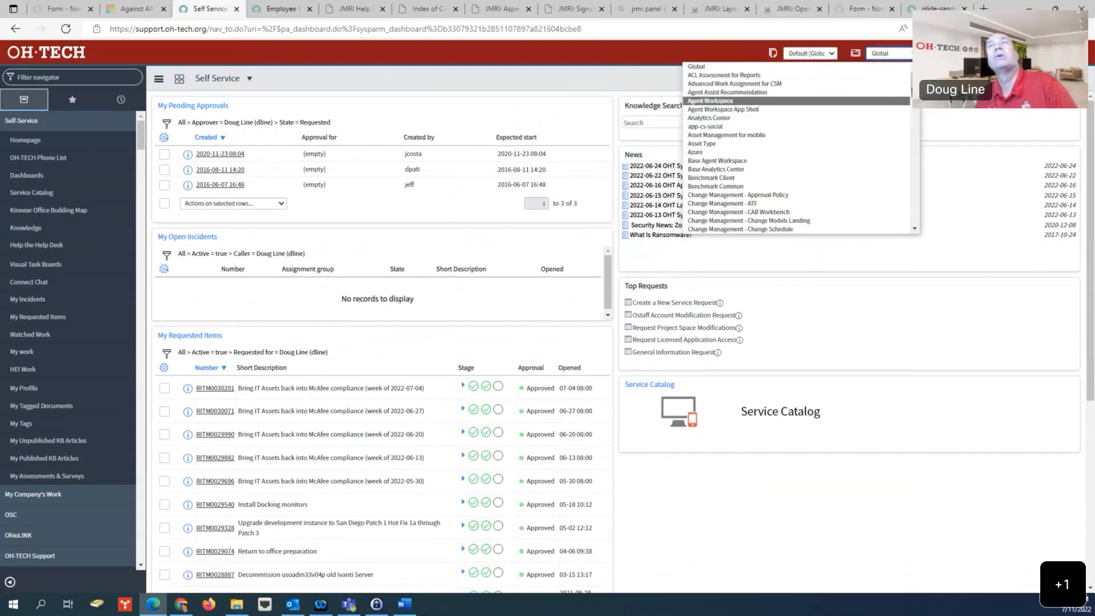
{"action": "scroll", "coordinate": [907, 131], "scroll_direction": "down", "scroll_amount": 10}
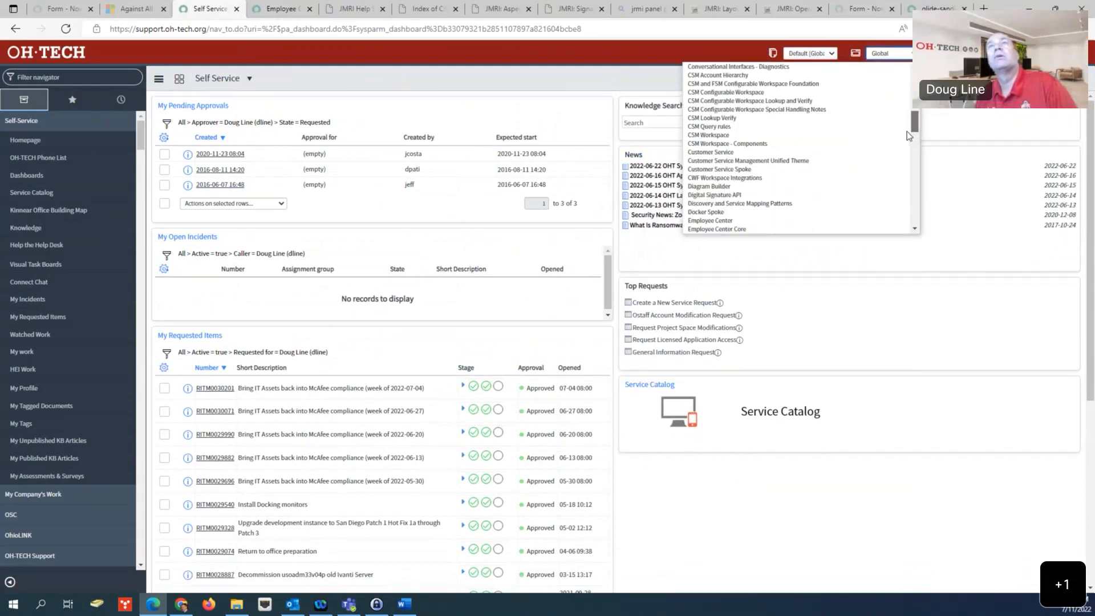
{"action": "scroll", "coordinate": [905, 135], "scroll_direction": "up", "scroll_amount": 3}
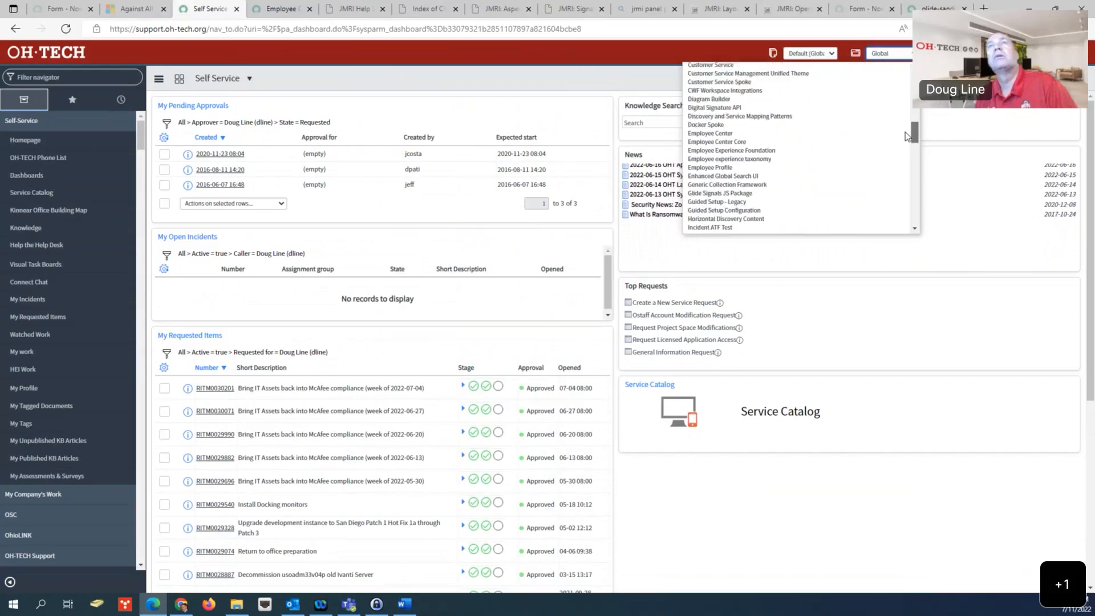
{"action": "left_click", "coordinate": [774, 109]}
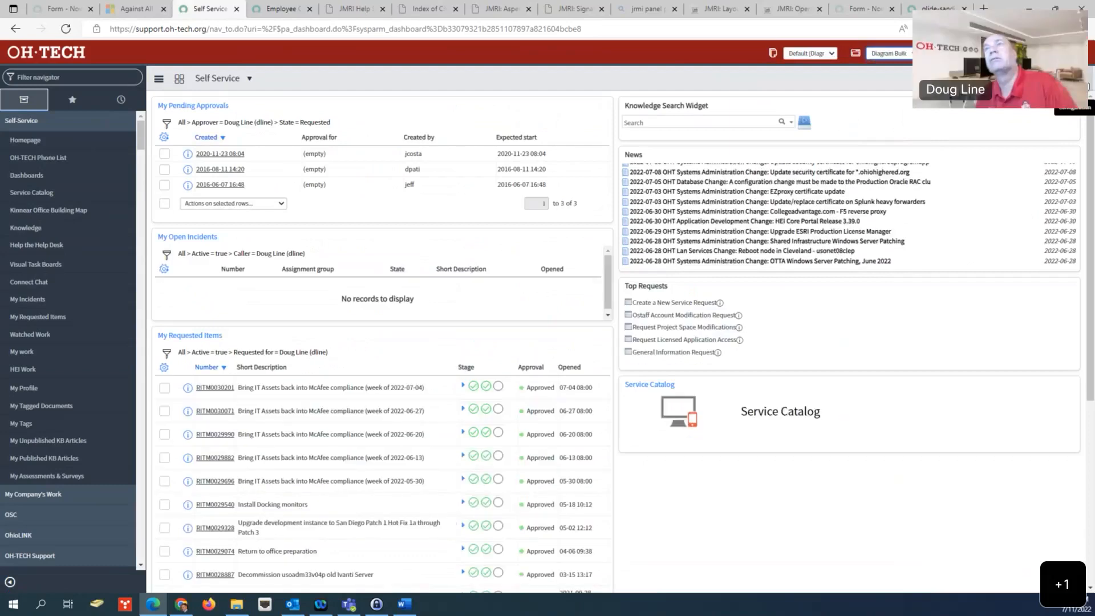
{"action": "left_click", "coordinate": [1080, 86]}
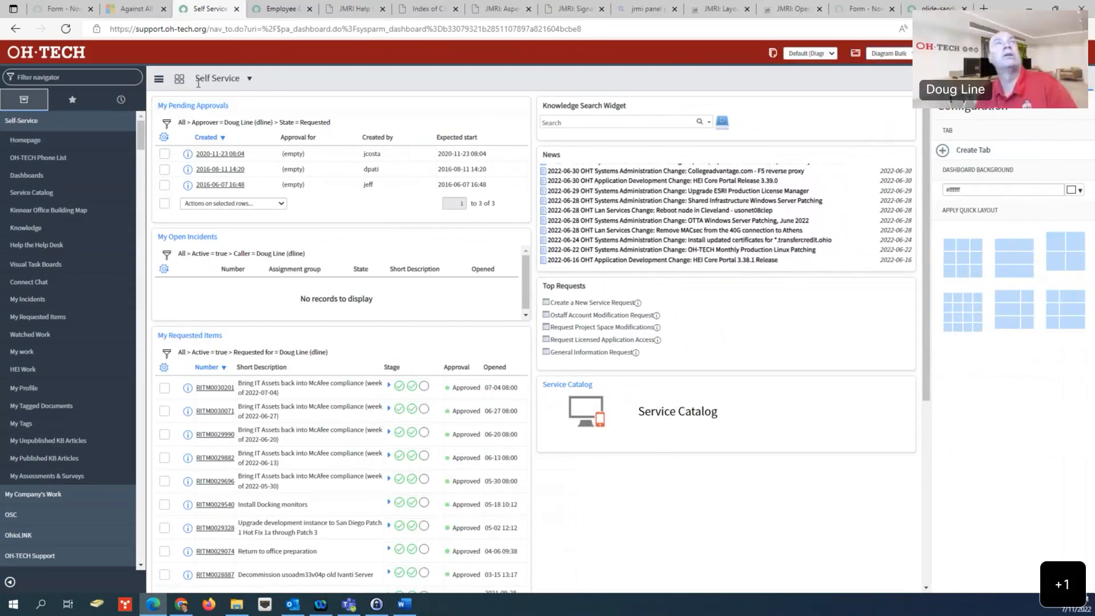
- Delete the Self Service dashboard from its options menu and confirm the deletion
{"action": "left_click", "coordinate": [161, 81]}
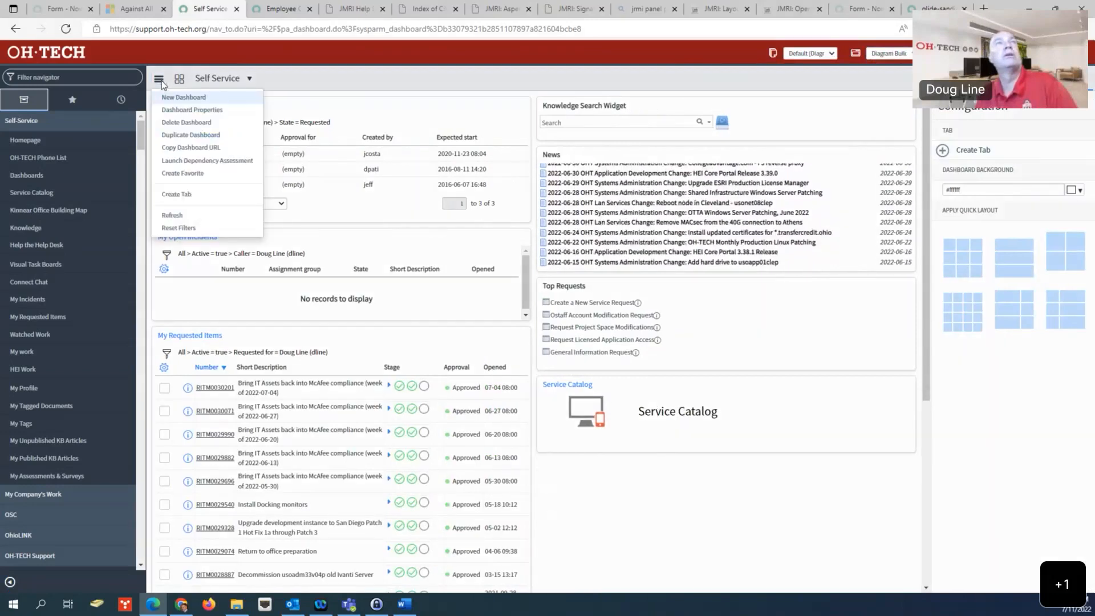
{"action": "left_click", "coordinate": [183, 123]}
{"action": "left_click", "coordinate": [656, 131]}
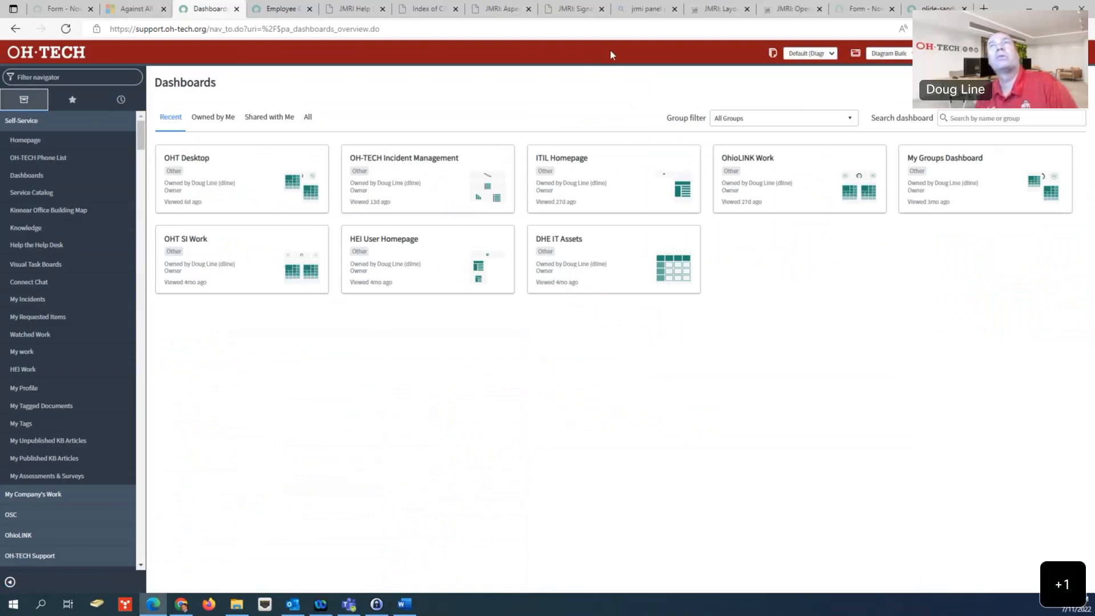
- Select Global in the application scope picker and focus the Filter navigator
{"action": "left_click", "coordinate": [887, 53]}
{"action": "scroll", "coordinate": [784, 184], "scroll_direction": "up", "scroll_amount": 5}
{"action": "scroll", "coordinate": [783, 183], "scroll_direction": "down", "scroll_amount": 10}
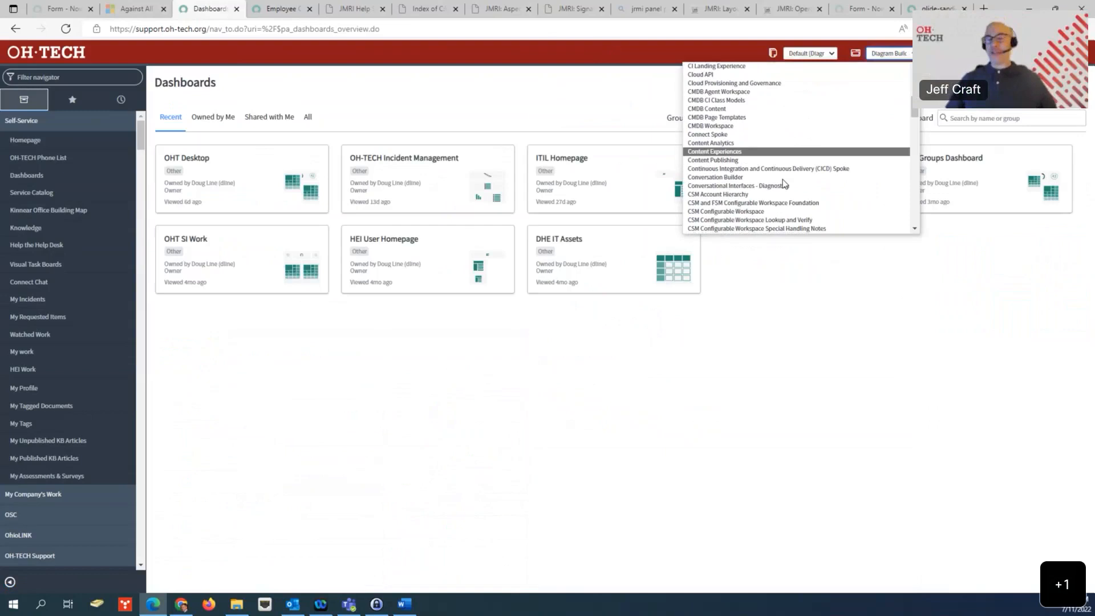
{"action": "scroll", "coordinate": [783, 183], "scroll_direction": "down", "scroll_amount": 2}
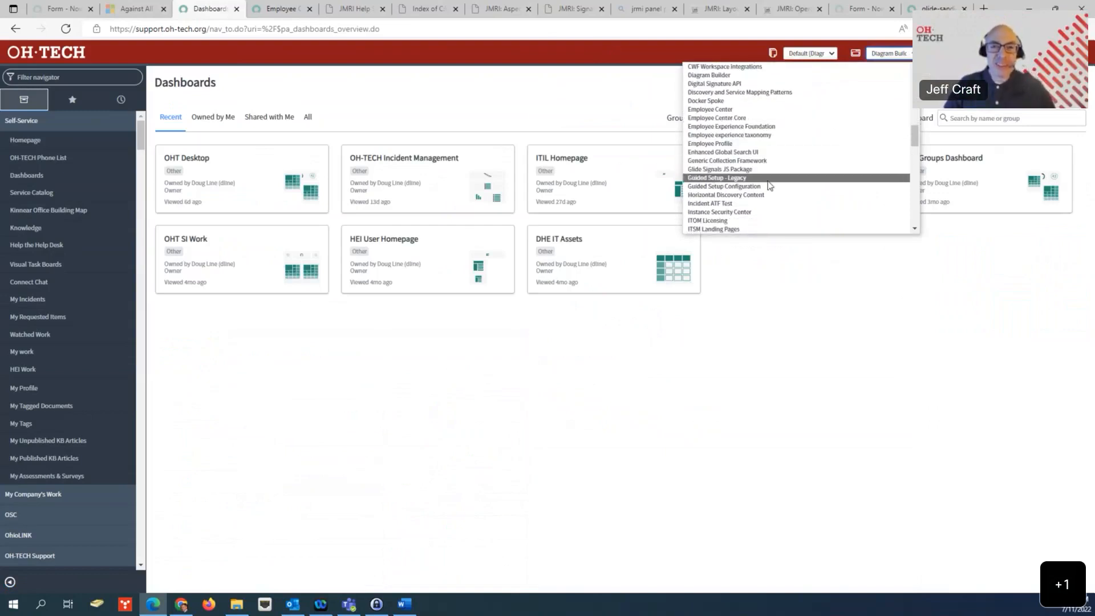
{"action": "scroll", "coordinate": [767, 181], "scroll_direction": "up", "scroll_amount": 15}
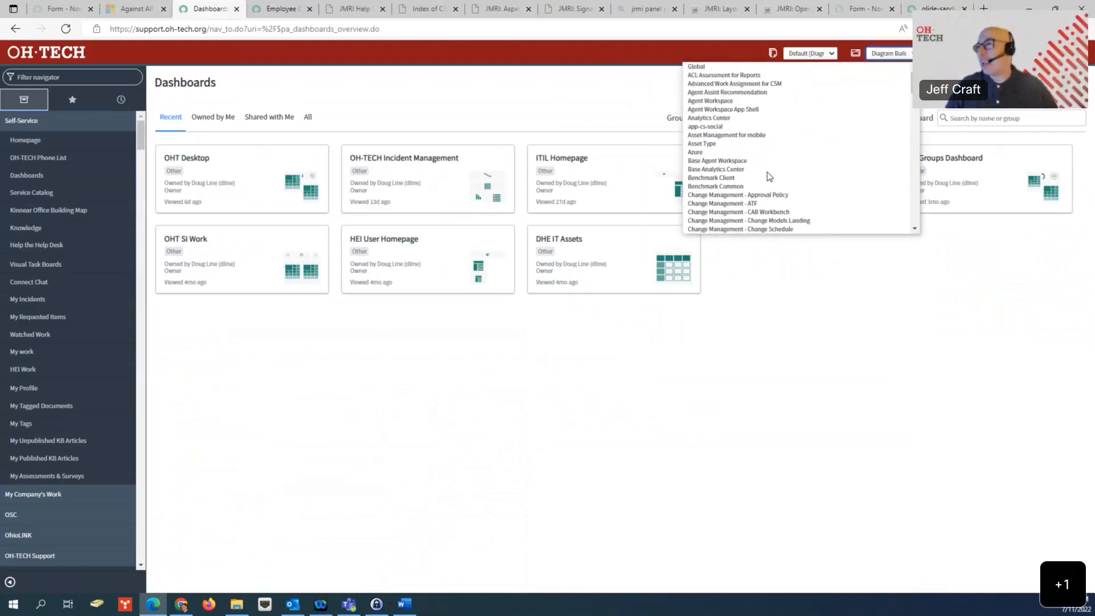
{"action": "left_click", "coordinate": [706, 67]}
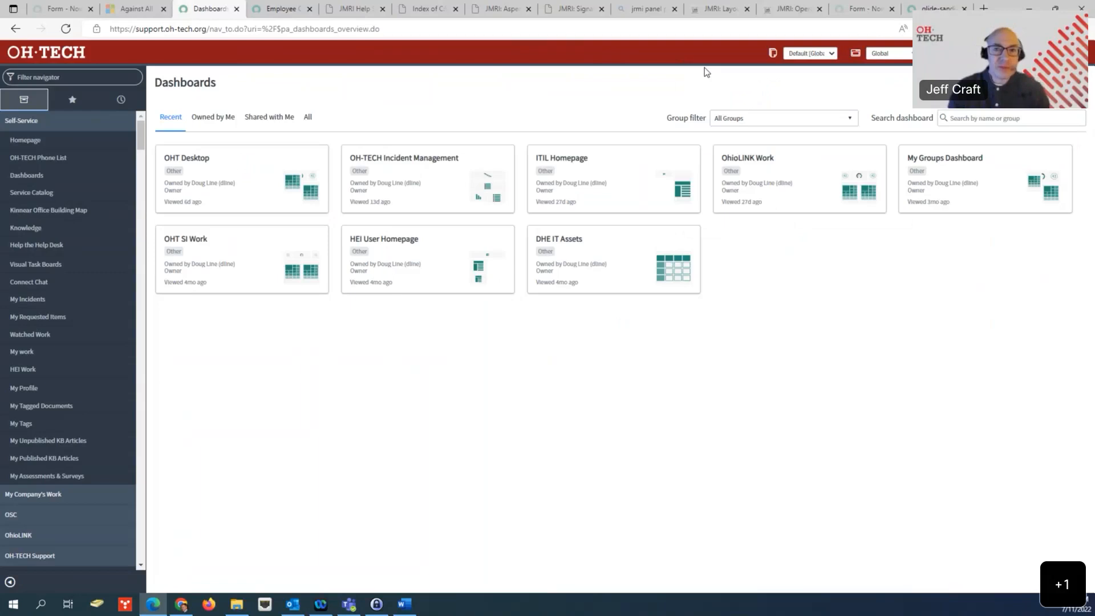
{"action": "left_click", "coordinate": [102, 77]}
- Filter the navigator by 'update' and open System Update Sets > Retrieved Update Sets
{"action": "type", "text": "local update"}
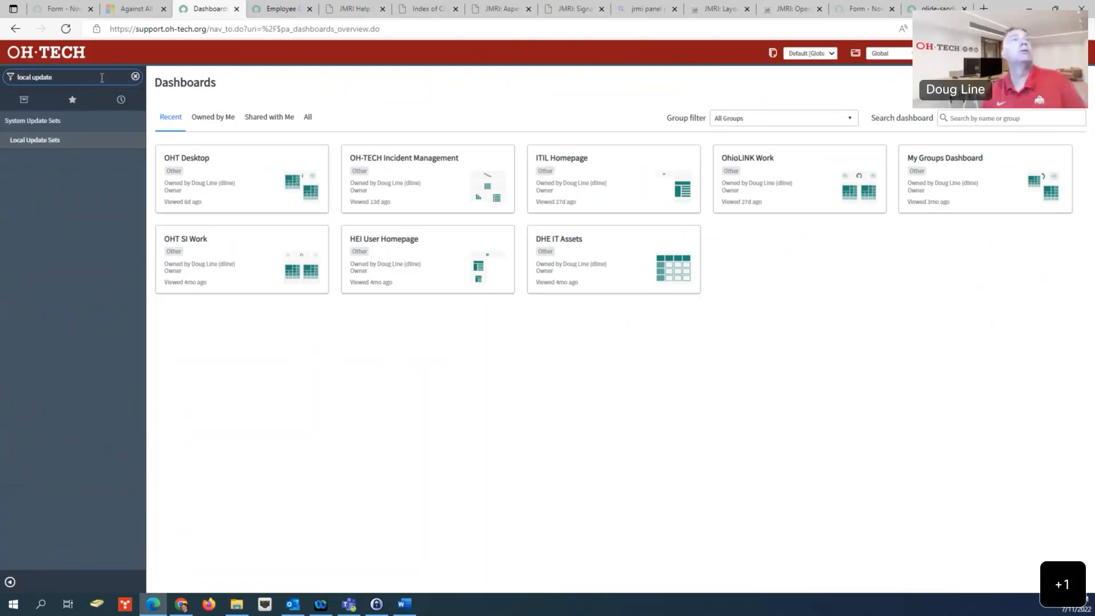
{"action": "left_click", "coordinate": [53, 146]}
{"action": "key", "text": "BackSpace"}
{"action": "key", "text": "BackSpace"}
{"action": "key", "text": "BackSpace"}
{"action": "key", "text": "BackSpace"}
{"action": "key", "text": "BackSpace"}
{"action": "key", "text": "BackSpace"}
{"action": "key", "text": "BackSpace"}
{"action": "key", "text": "BackSpace"}
{"action": "key", "text": "BackSpace"}
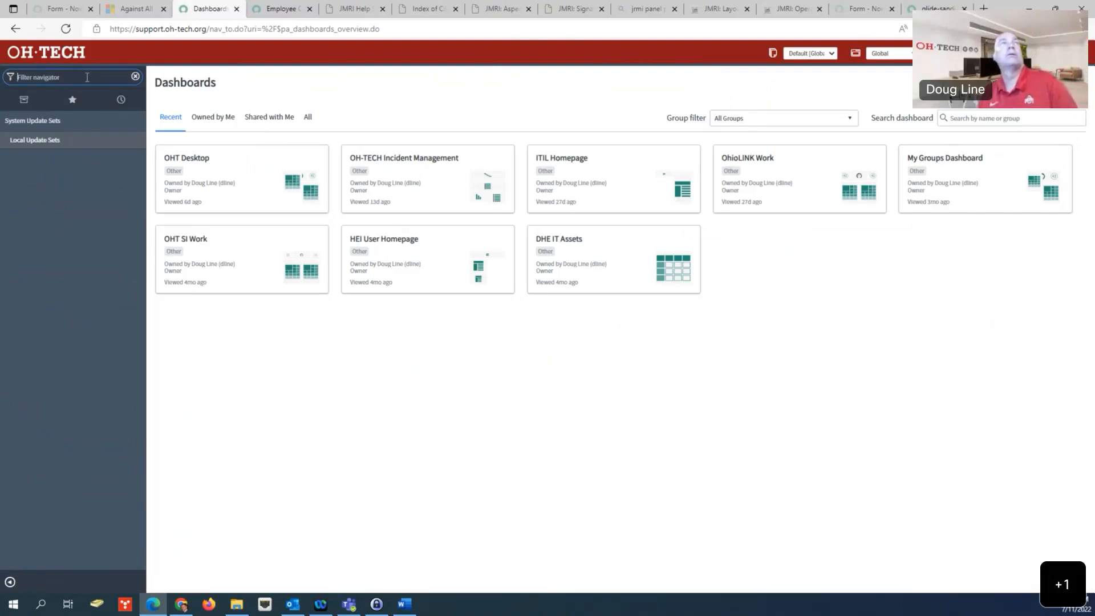
{"action": "type", "text": "update"}
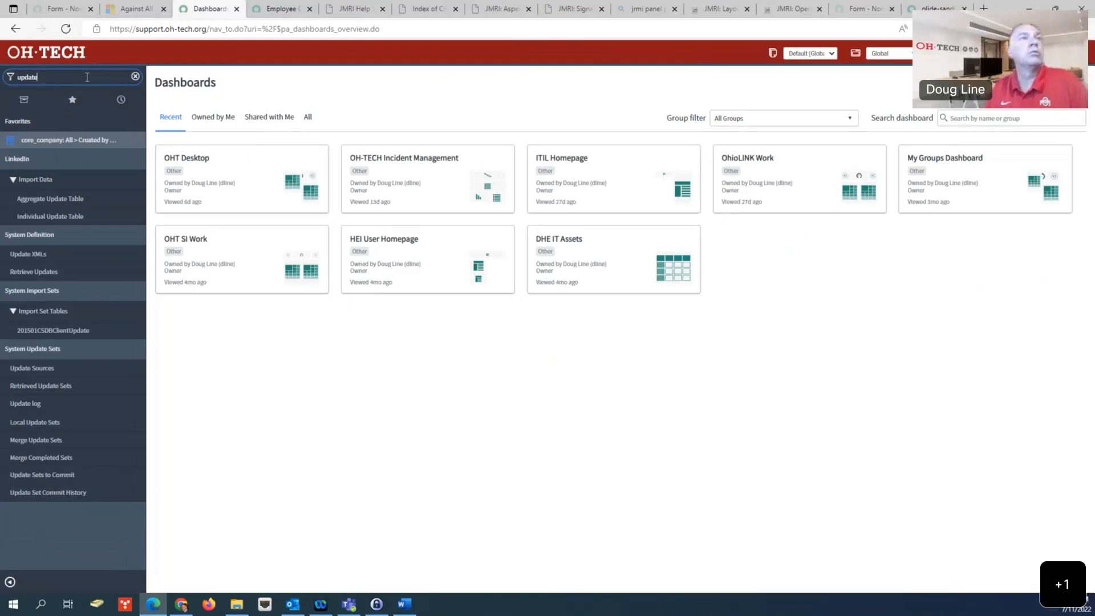
{"action": "left_click", "coordinate": [53, 370]}
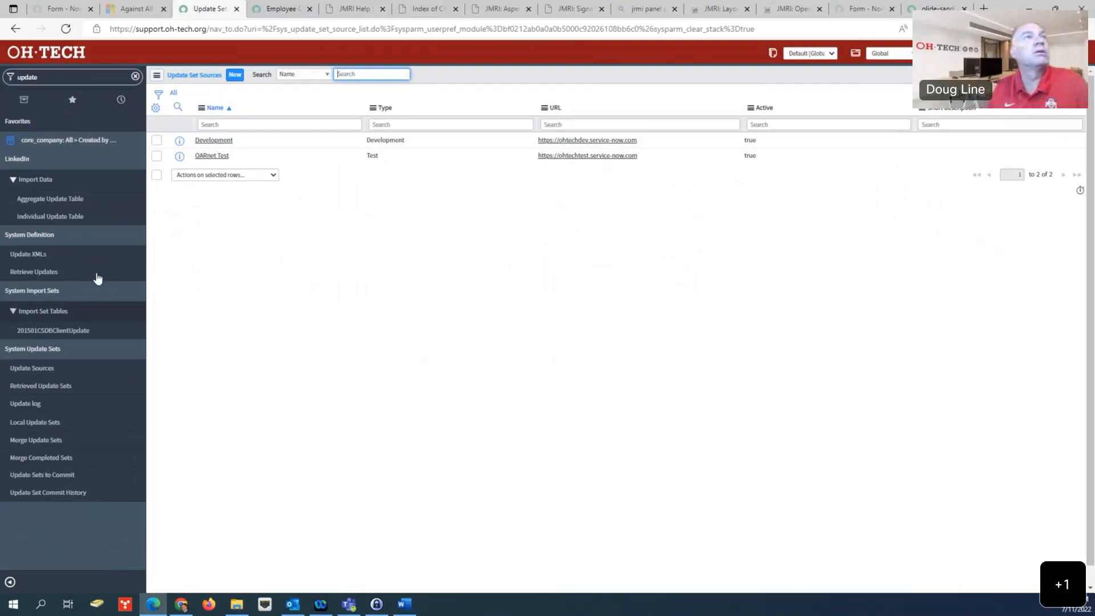
{"action": "left_click", "coordinate": [41, 385]}
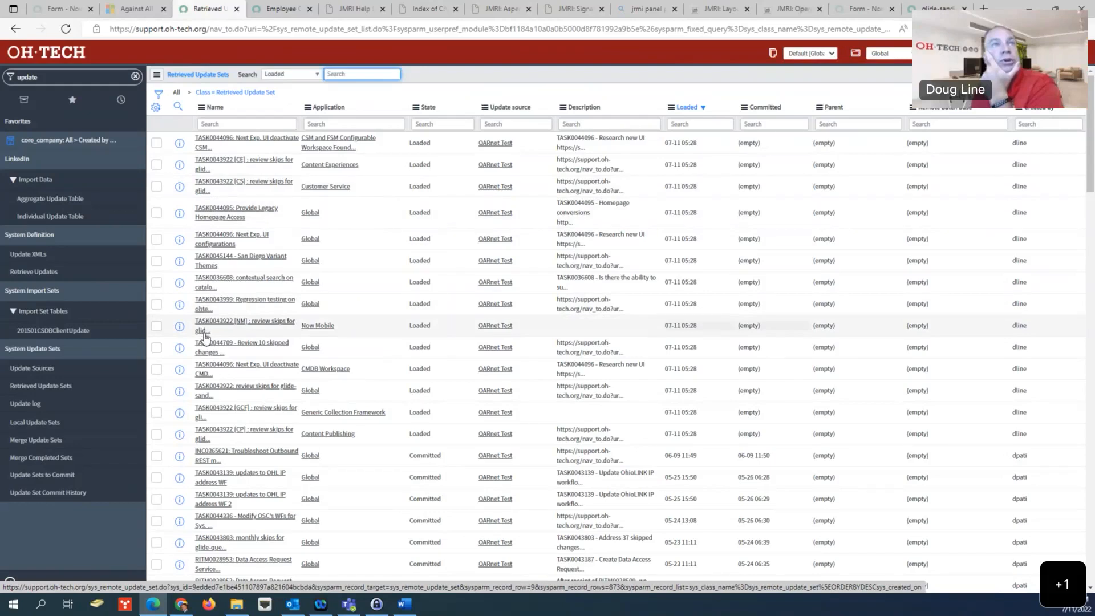
- Open retrieved update set TASK0043922 (glide-sandiego patch2 hotfix1 review skips) and preview it
{"action": "left_click", "coordinate": [206, 391]}
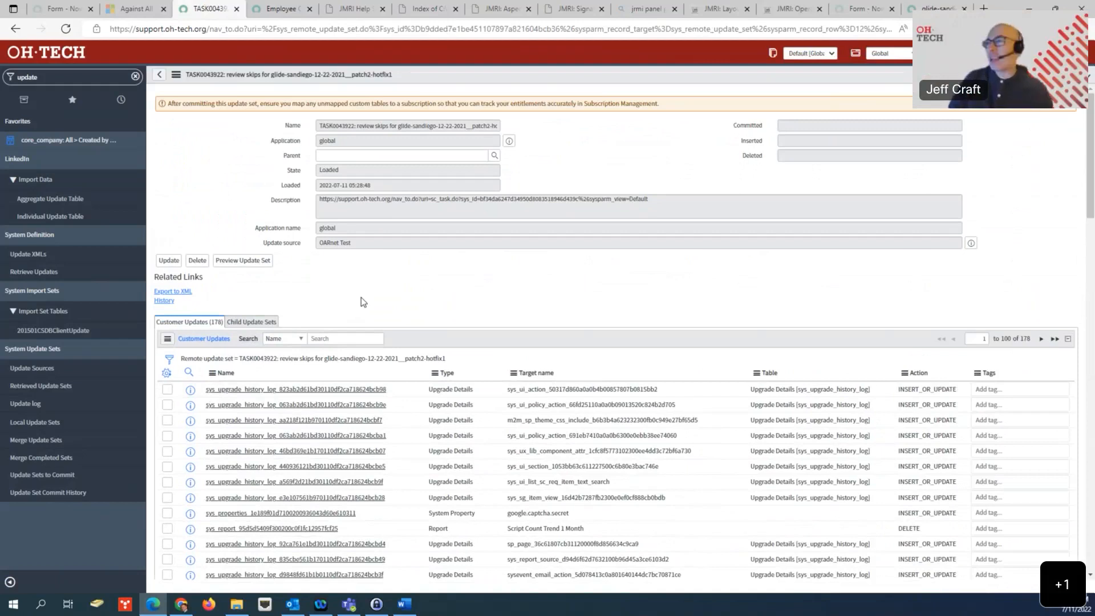
{"action": "left_click", "coordinate": [246, 262]}
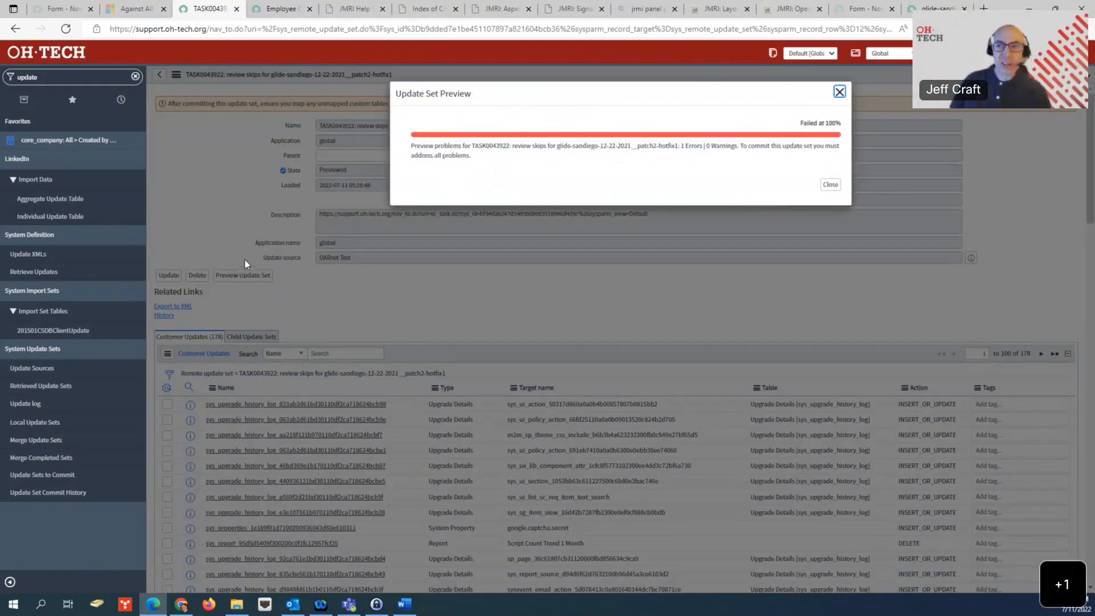
- Close the preview results and accept the remote update for the newer-local-update conflict
{"action": "left_click", "coordinate": [830, 185]}
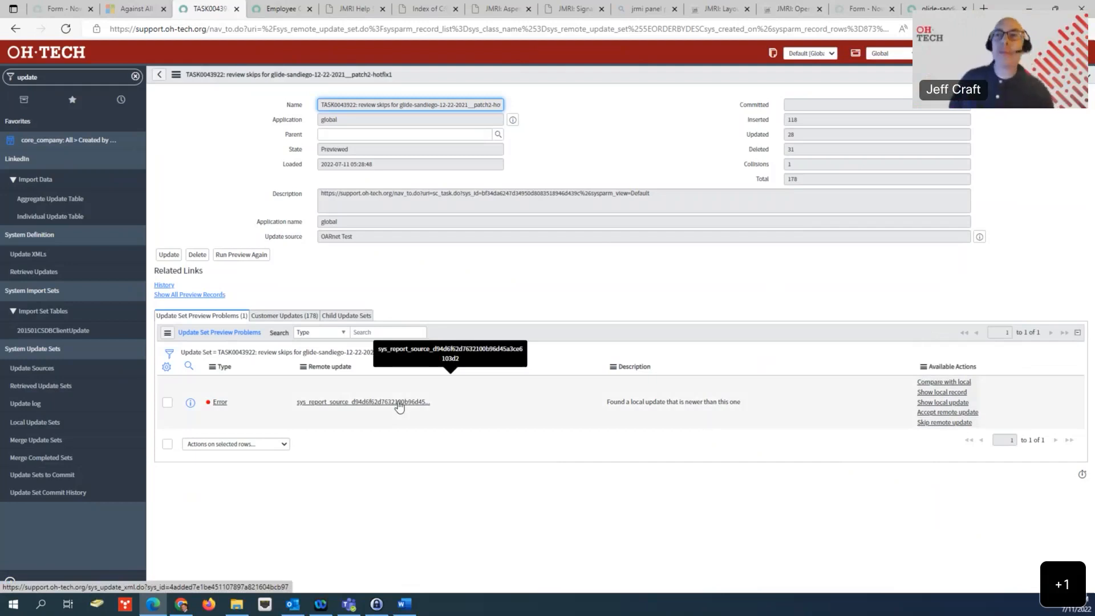
{"action": "left_click", "coordinate": [948, 412]}
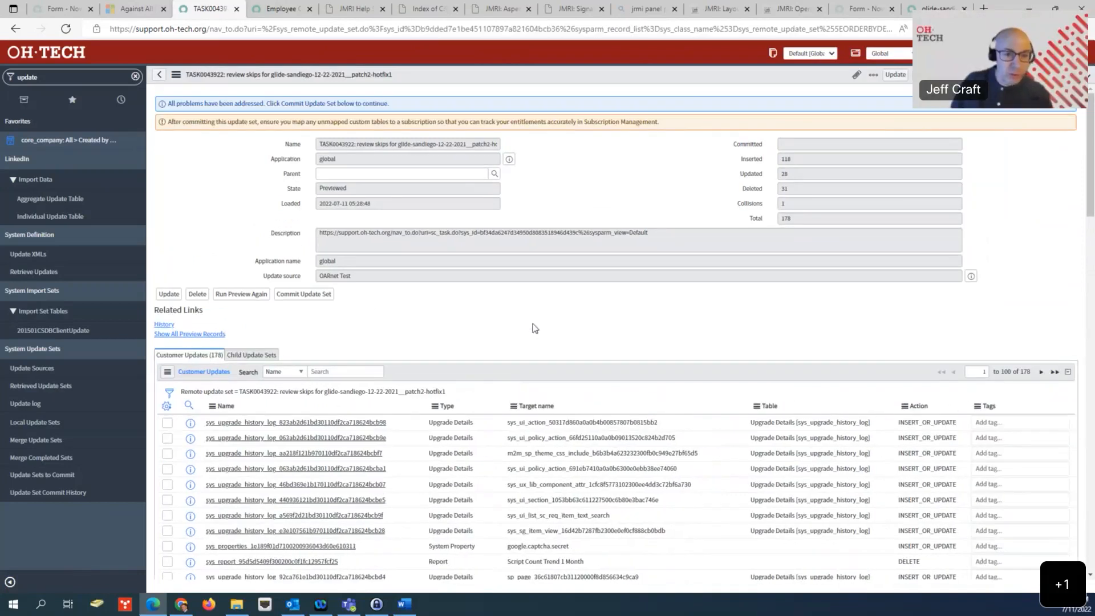
- Dismiss the message banners and commit update set TASK0043922
{"action": "left_click", "coordinate": [1067, 106]}
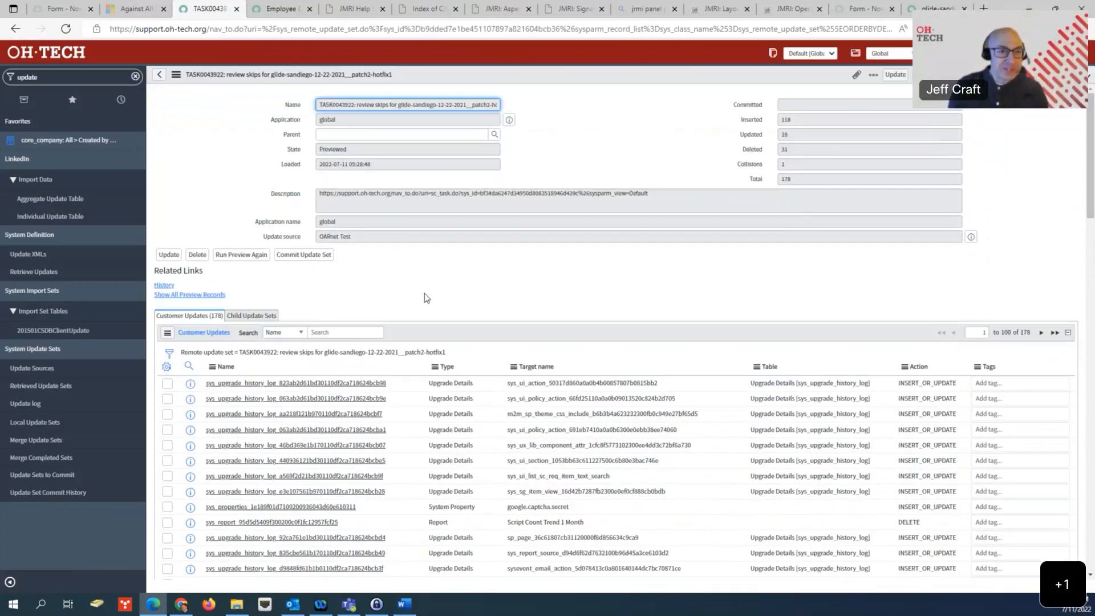
{"action": "left_click", "coordinate": [303, 256]}
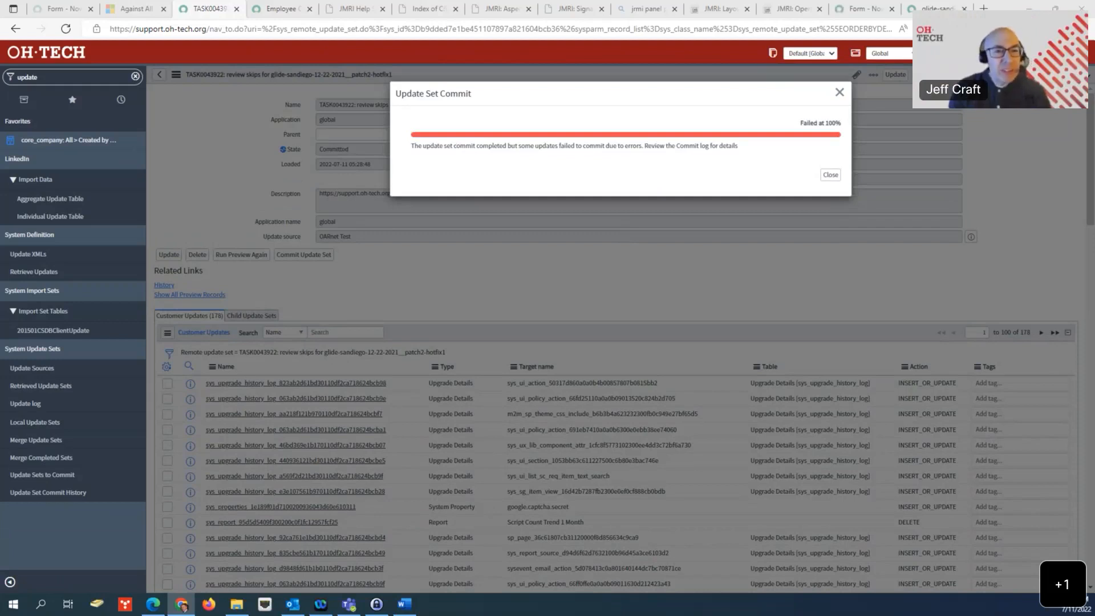
- Close the commit results and switch to the glide-sand tab's Sandiego patch3 upgrade record
{"action": "left_click", "coordinate": [830, 175]}
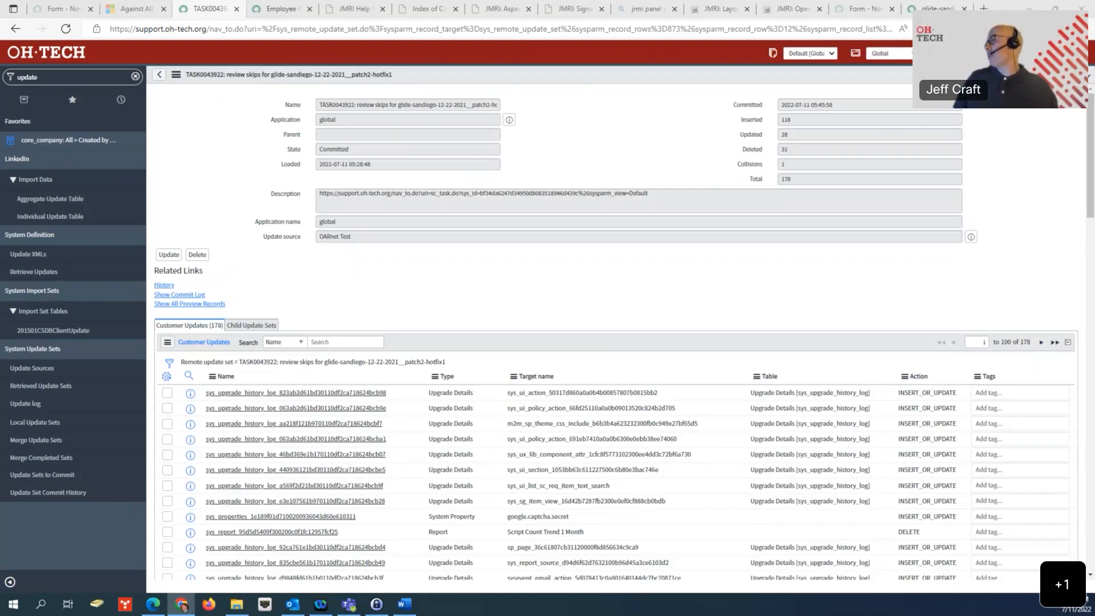
{"action": "left_click", "coordinate": [943, 8]}
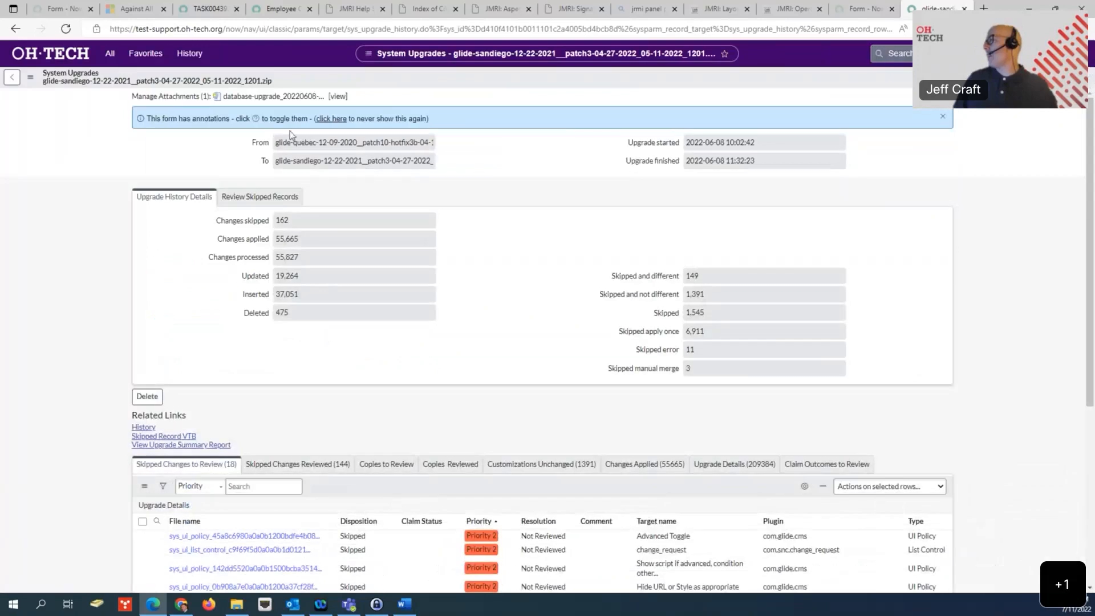
- Filter the application navigator for 'local' and open the Local Update Sets list
{"action": "left_click", "coordinate": [110, 54]}
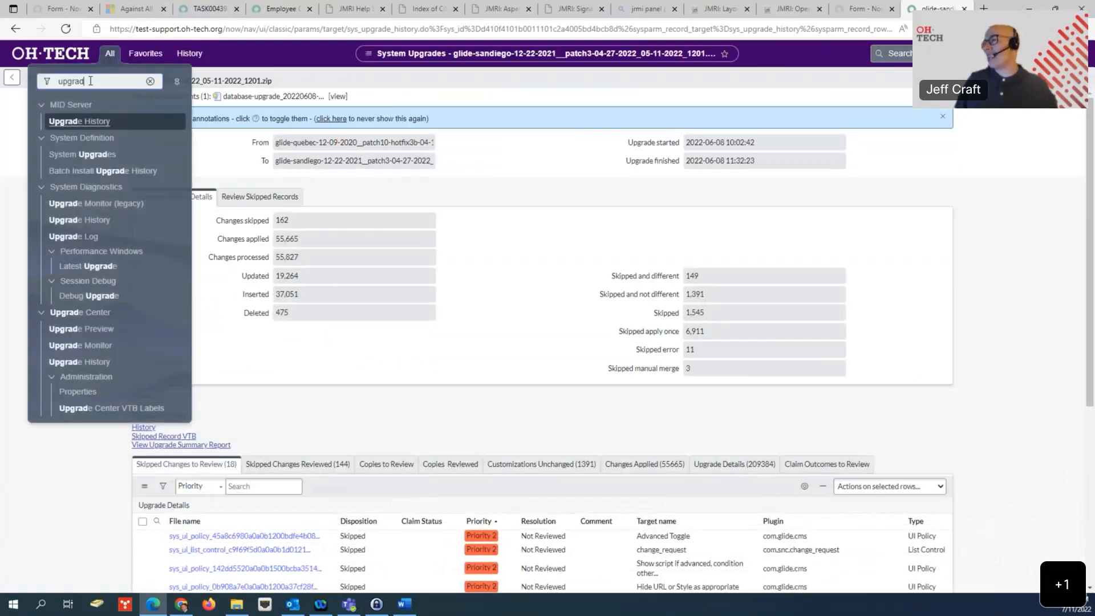
{"action": "key", "text": "BackSpace"}
{"action": "key", "text": "BackSpace"}
{"action": "key", "text": "BackSpace"}
{"action": "key", "text": "BackSpace"}
{"action": "key", "text": "BackSpace"}
{"action": "key", "text": "BackSpace"}
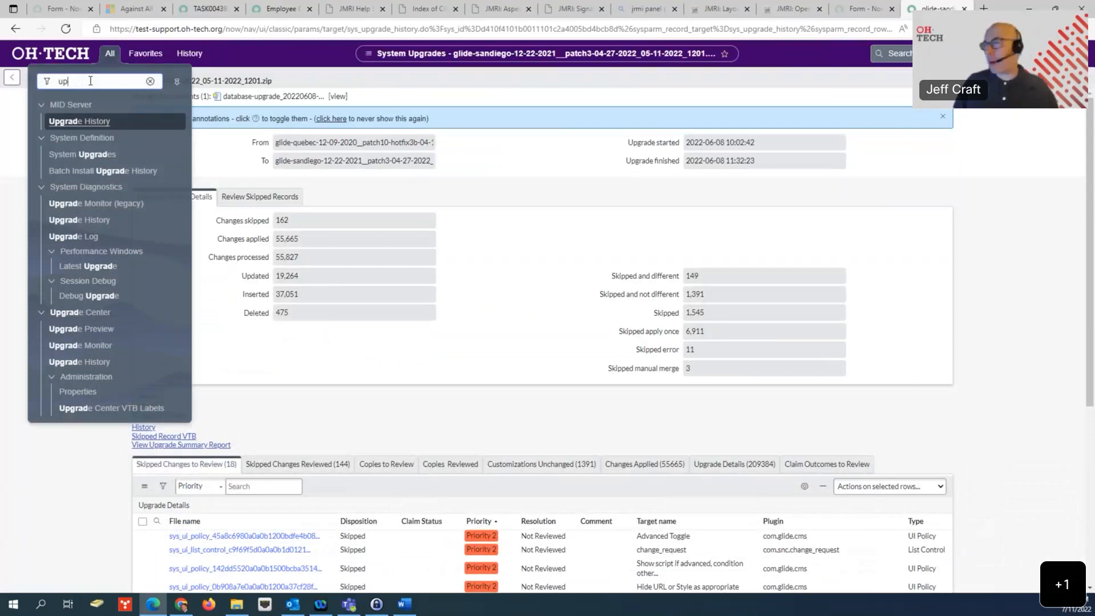
{"action": "type", "text": "local"}
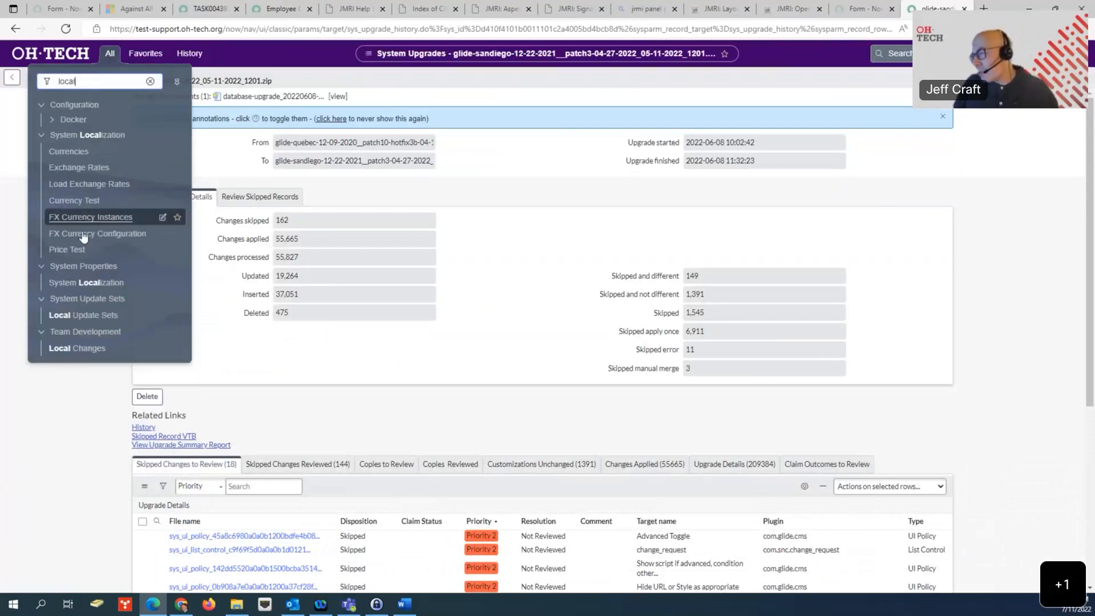
{"action": "left_click", "coordinate": [90, 317]}
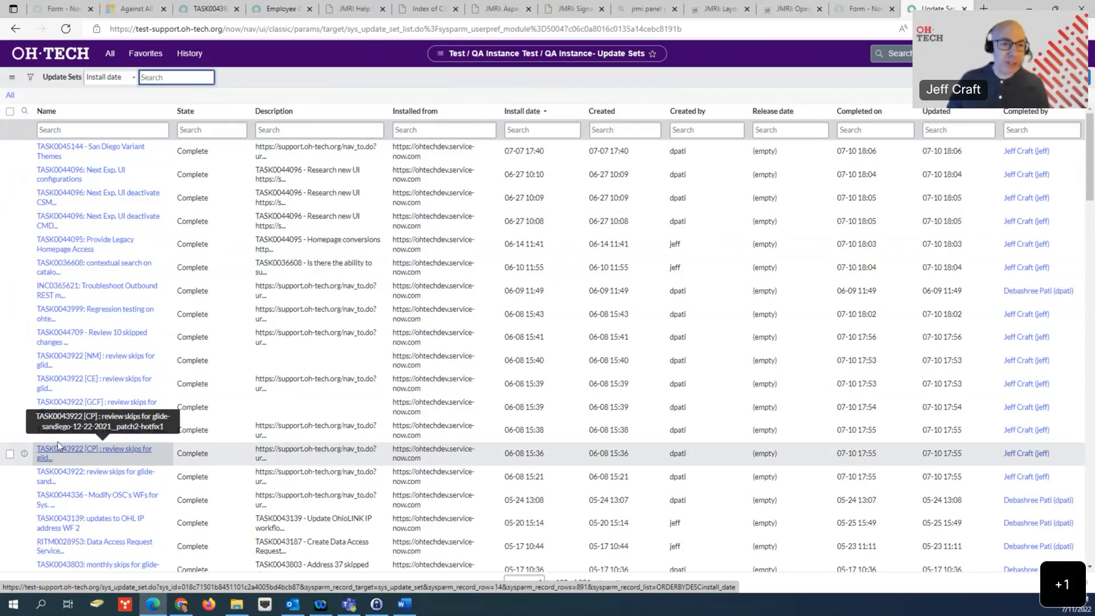
{"action": "left_click", "coordinate": [343, 78]}
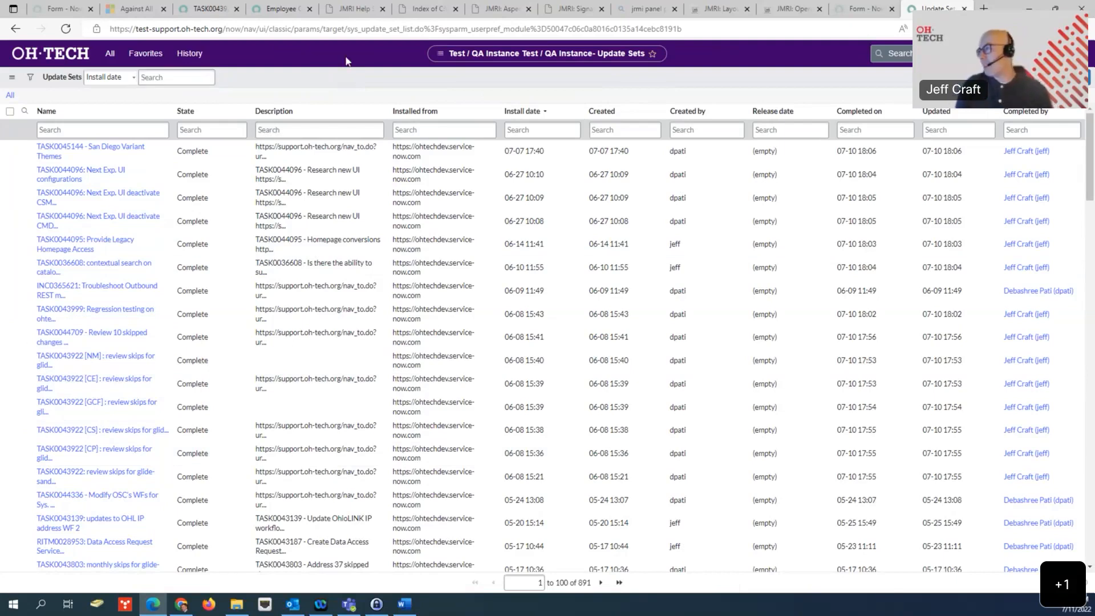
- Close the Employee Center portal tab and return to the TASK0043922 update set record
{"action": "left_click", "coordinate": [278, 9]}
{"action": "left_click", "coordinate": [310, 9]}
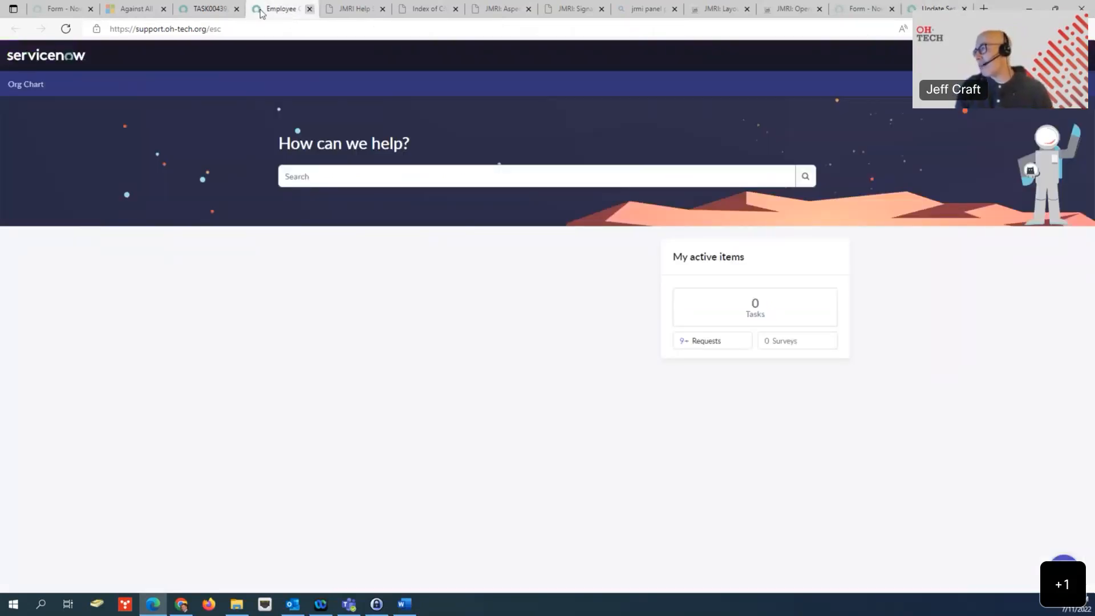
{"action": "left_click", "coordinate": [210, 11]}
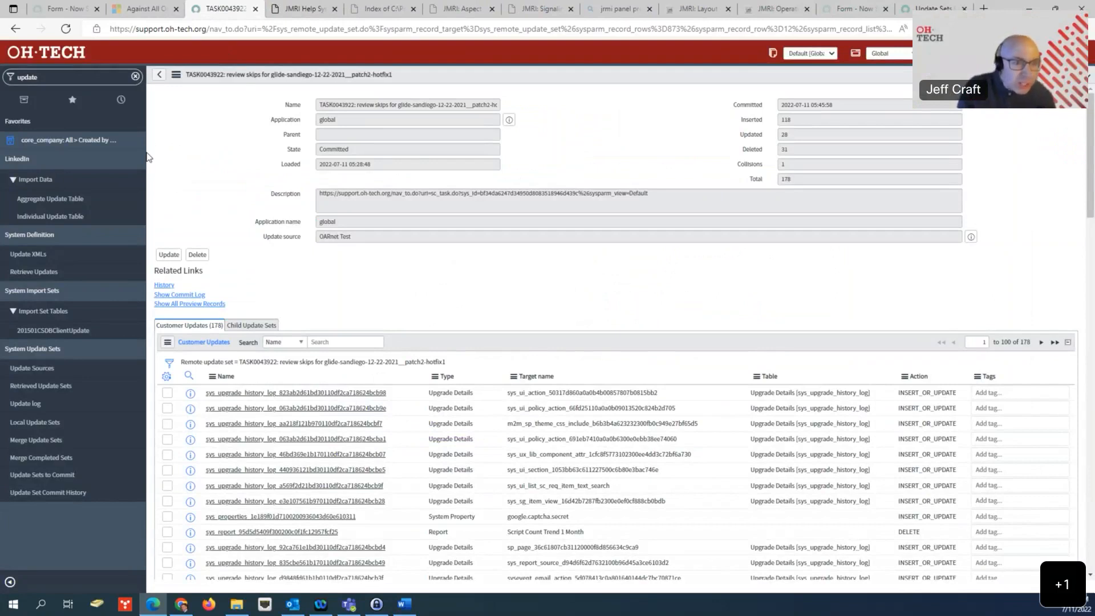
- Open TASK0043922's FAILED TRYING TO EXECUTE commit log entry and select its duplicate-entry error text
{"action": "left_click", "coordinate": [185, 296]}
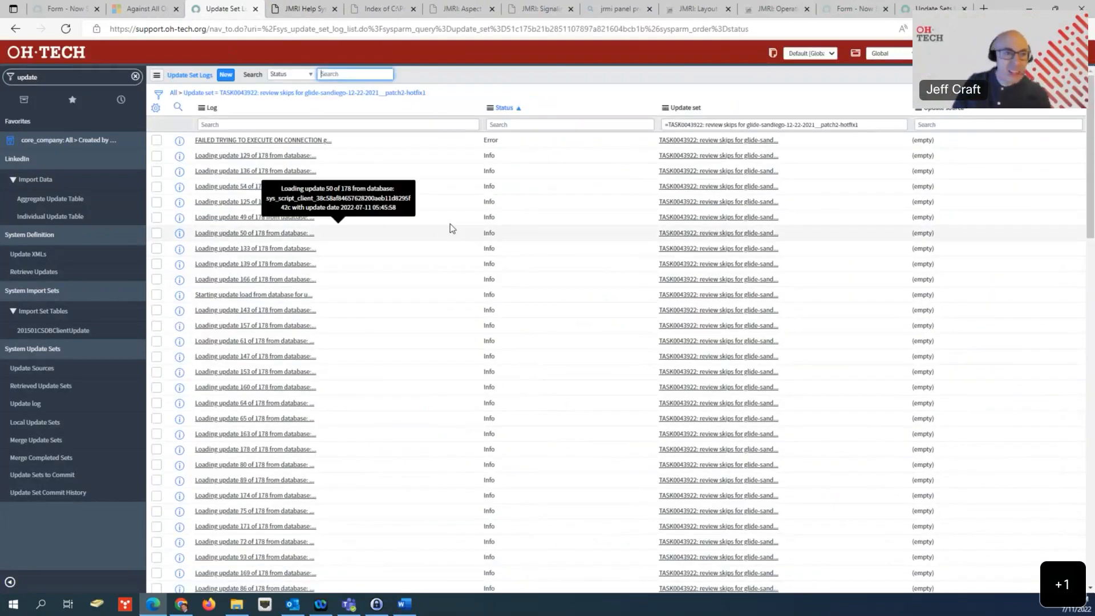
{"action": "left_click", "coordinate": [228, 145]}
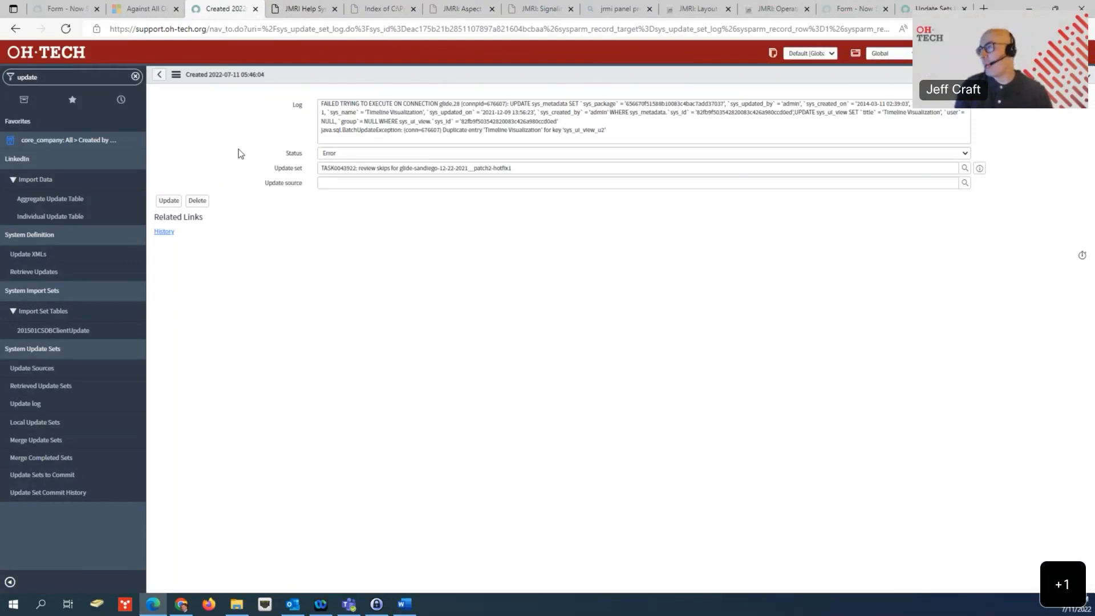
{"action": "left_click_drag", "start_coordinate": [605, 130], "coordinate": [296, 106]}
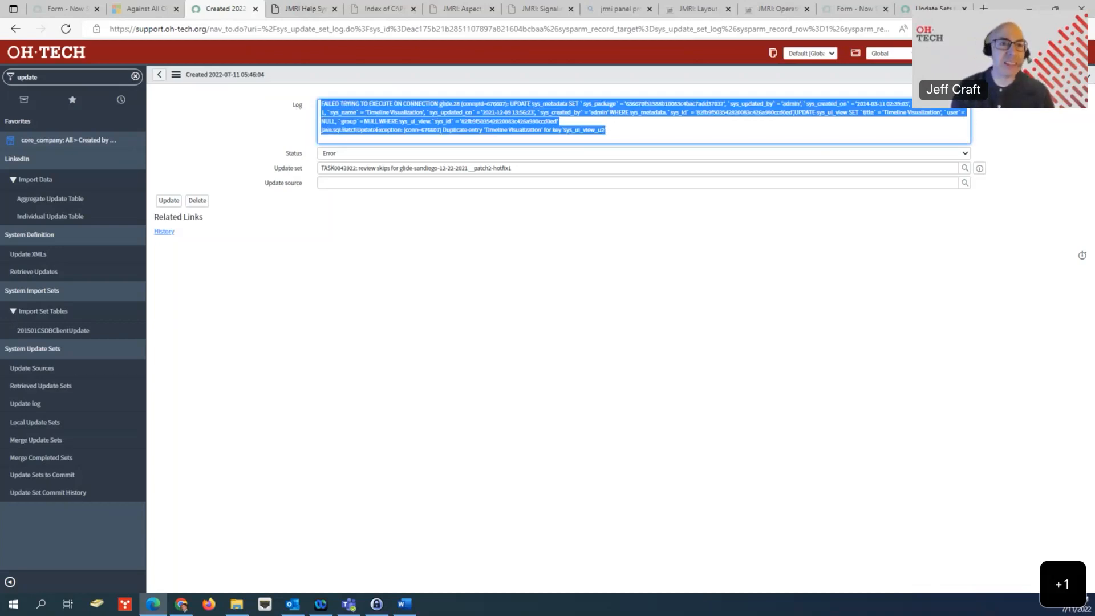
{"action": "left_click", "coordinate": [181, 604]}
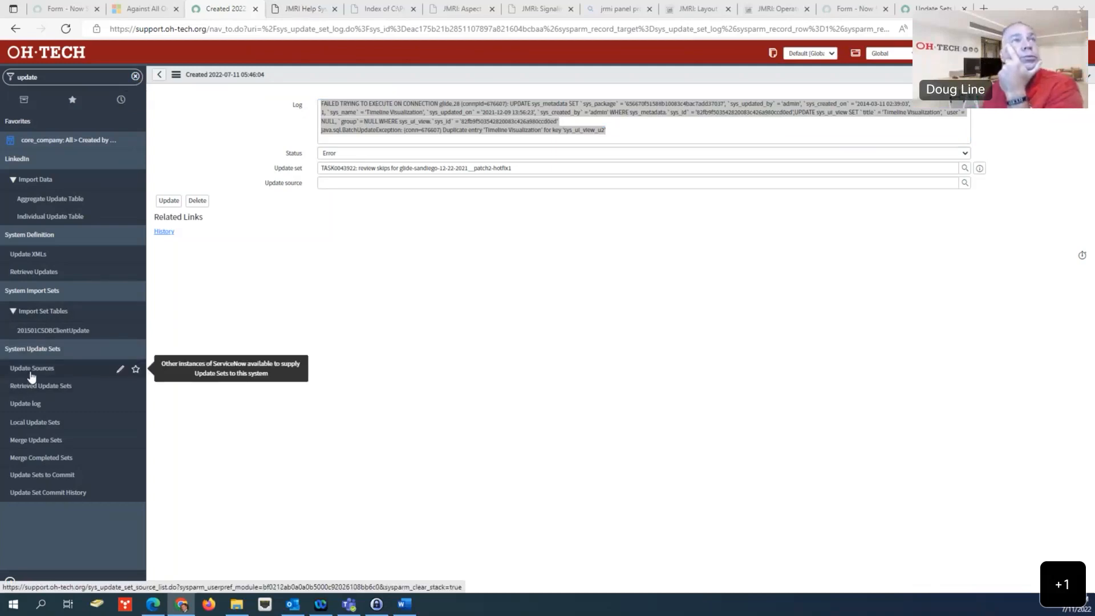
{"action": "left_click", "coordinate": [34, 425]}
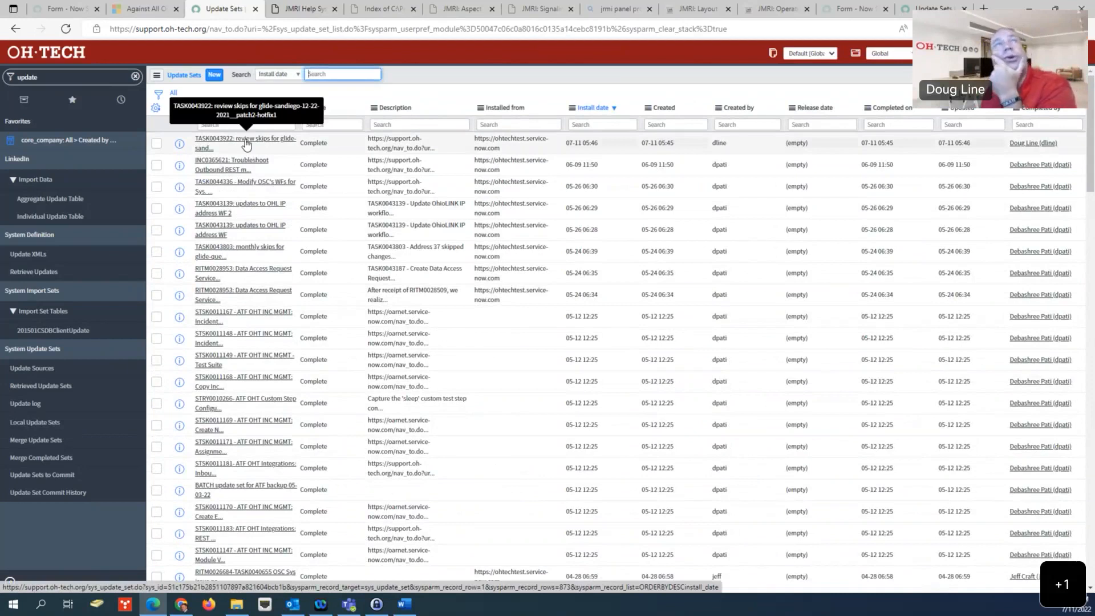
- Review the column settings of the Local and Retrieved Update Sets lists, cancelling without changes
{"action": "left_click", "coordinate": [156, 108]}
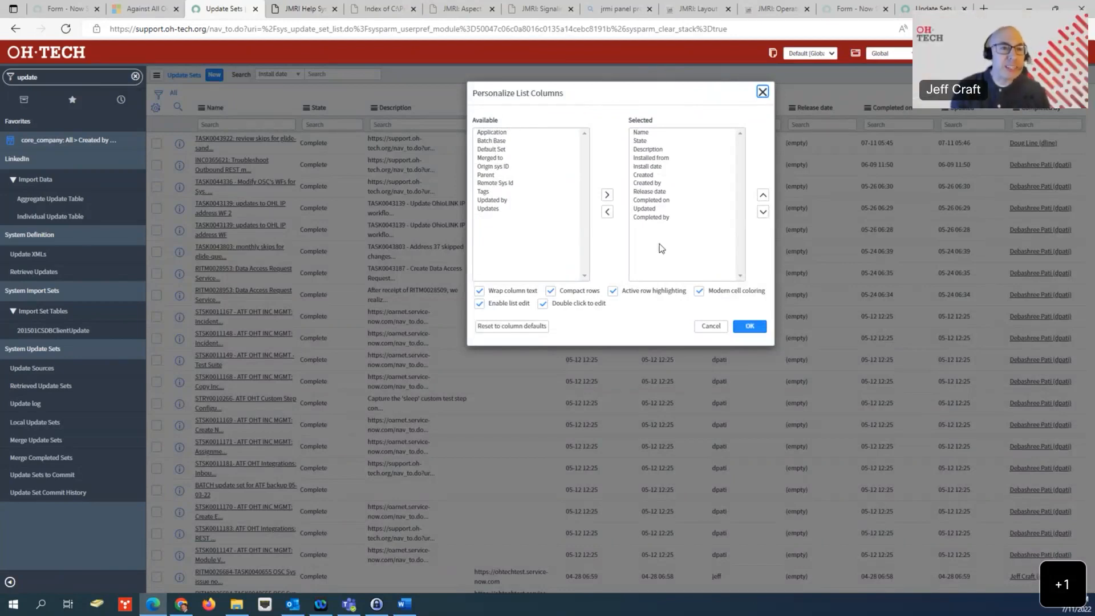
{"action": "left_click", "coordinate": [713, 327]}
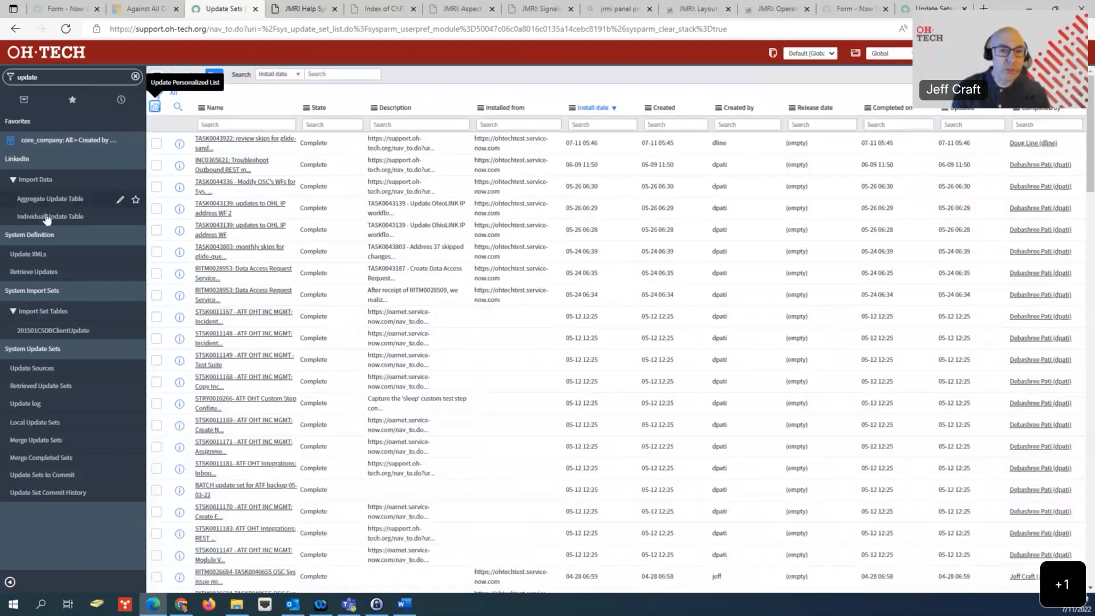
{"action": "left_click", "coordinate": [36, 386]}
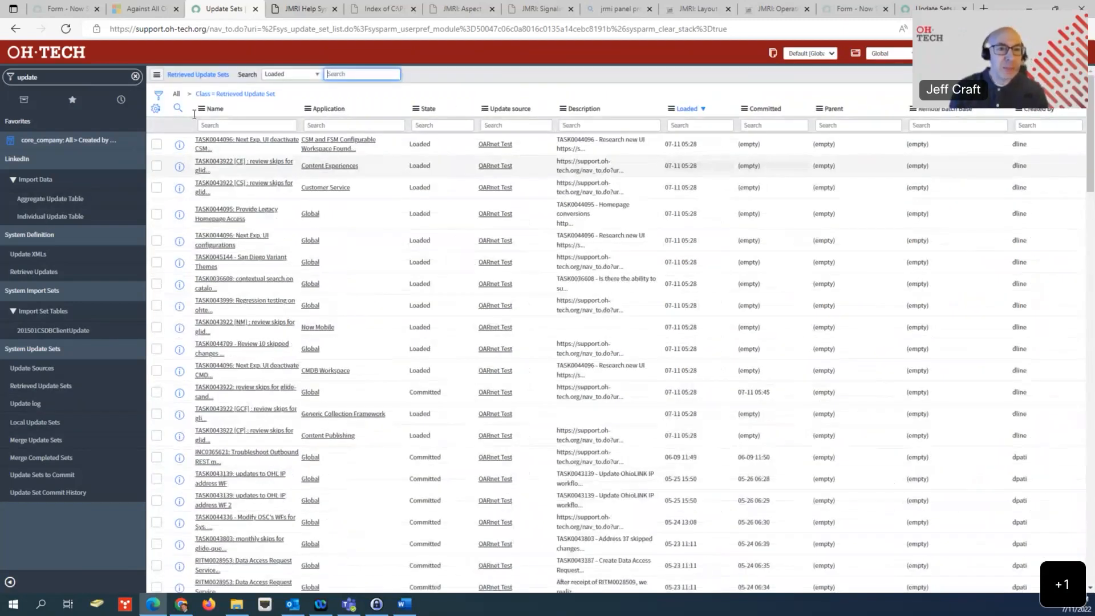
{"action": "left_click", "coordinate": [155, 107]}
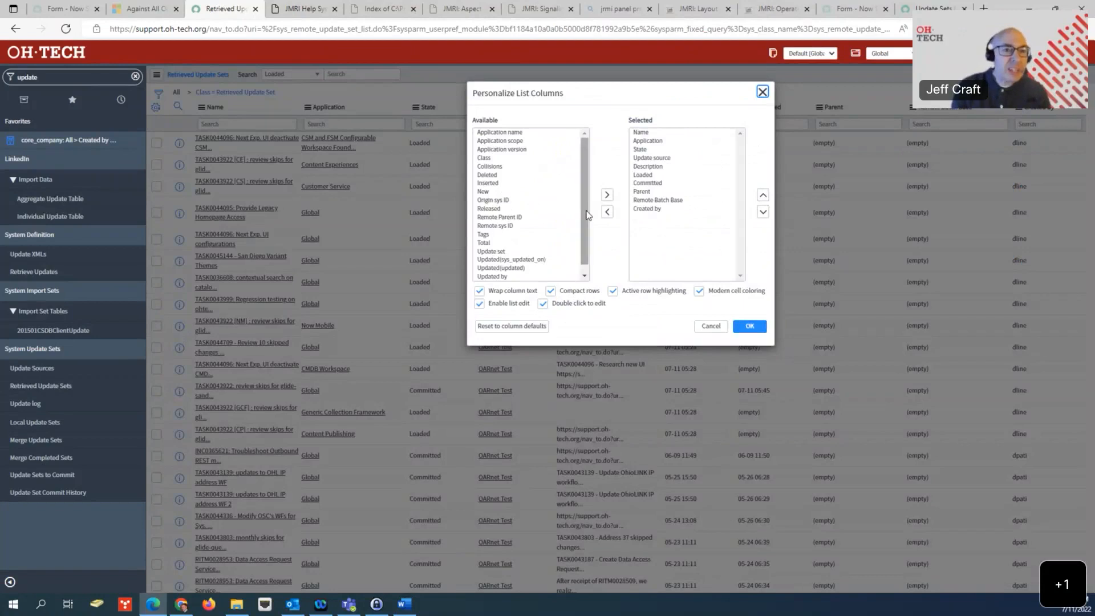
{"action": "left_click_drag", "start_coordinate": [584, 226], "coordinate": [582, 183]}
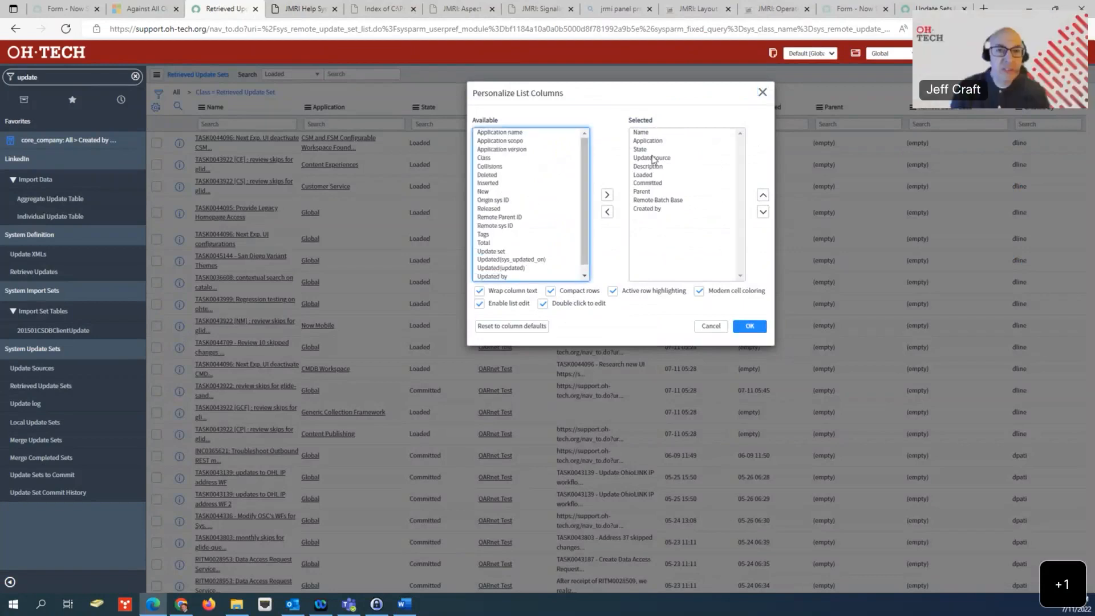
{"action": "left_click", "coordinate": [713, 329]}
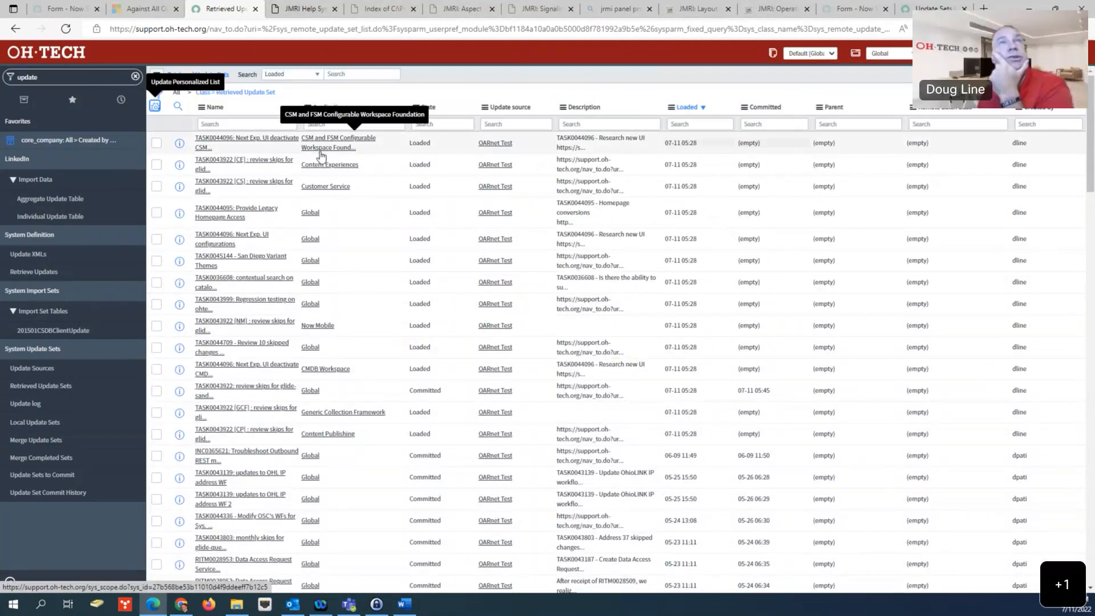
- Open the TASK0043922 [CS] update set and switch the application scope to Customer Service
{"action": "left_click", "coordinate": [210, 185]}
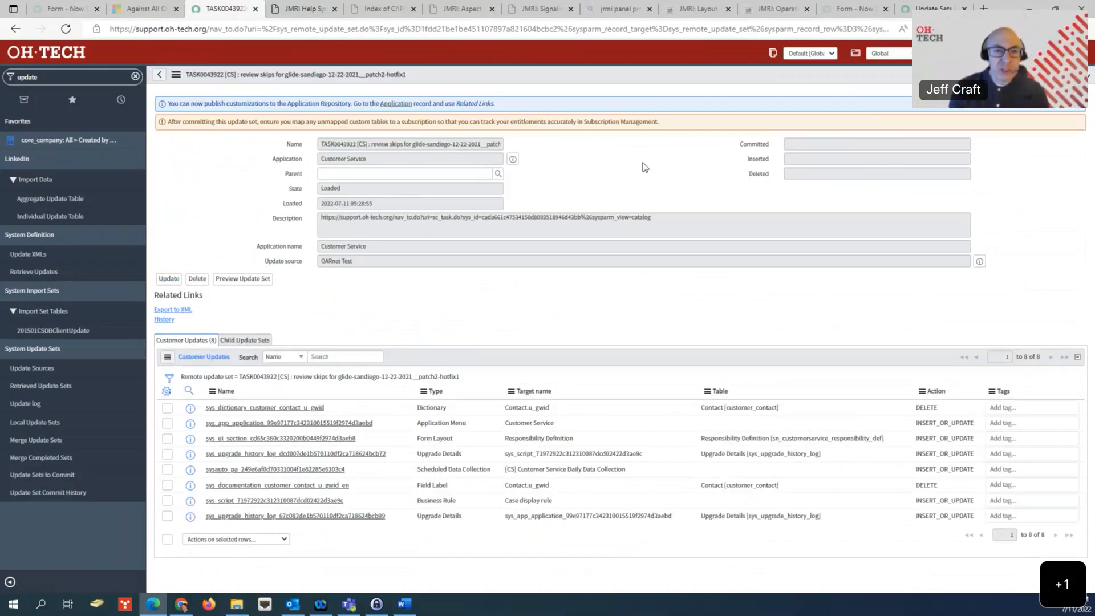
{"action": "left_click", "coordinate": [1077, 112]}
{"action": "left_click", "coordinate": [903, 55]}
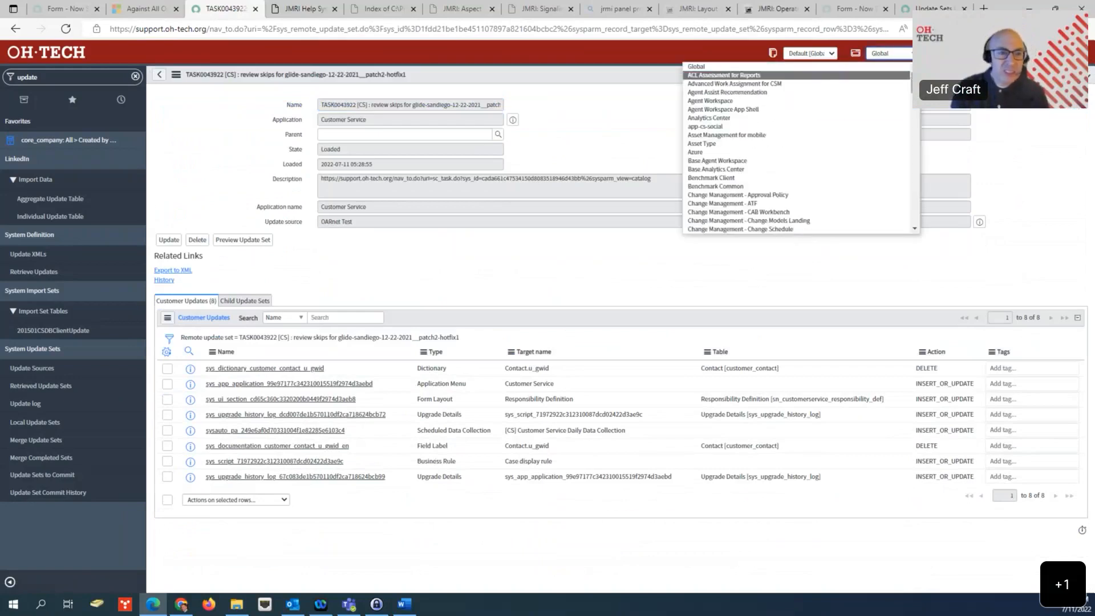
{"action": "scroll", "coordinate": [854, 152], "scroll_direction": "down", "scroll_amount": 3}
{"action": "scroll", "coordinate": [856, 158], "scroll_direction": "down", "scroll_amount": 6}
{"action": "scroll", "coordinate": [853, 161], "scroll_direction": "down", "scroll_amount": 3}
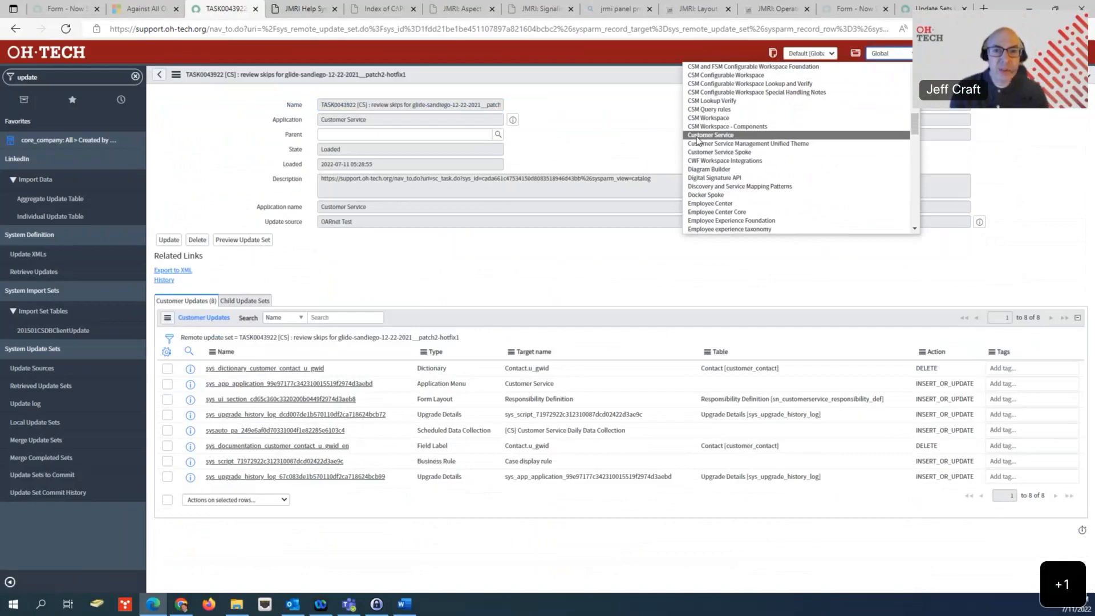
{"action": "left_click", "coordinate": [697, 140]}
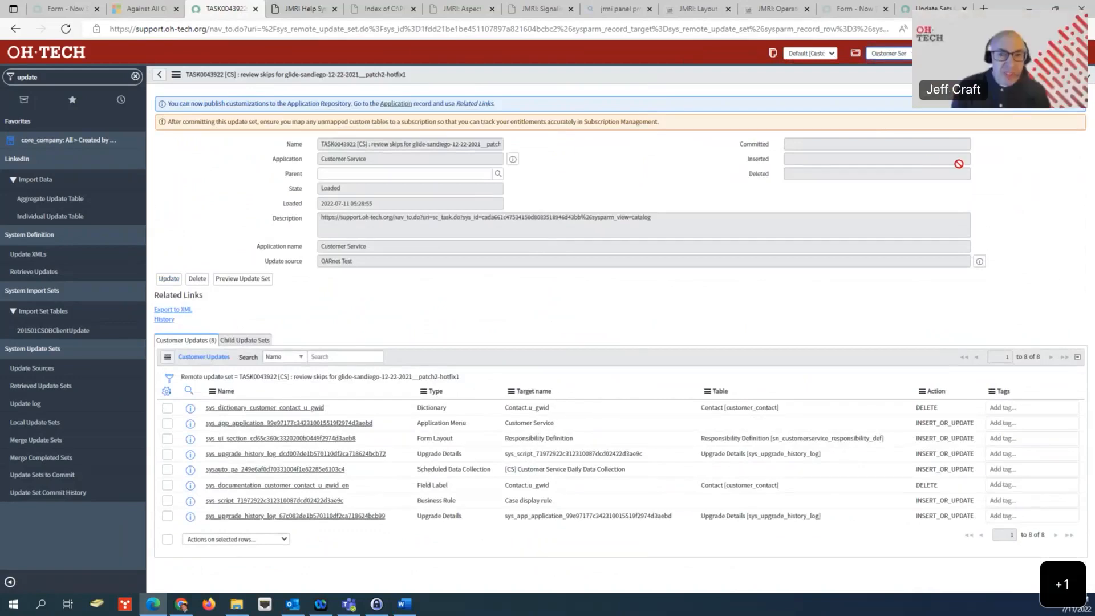
{"action": "left_click", "coordinate": [1080, 110]}
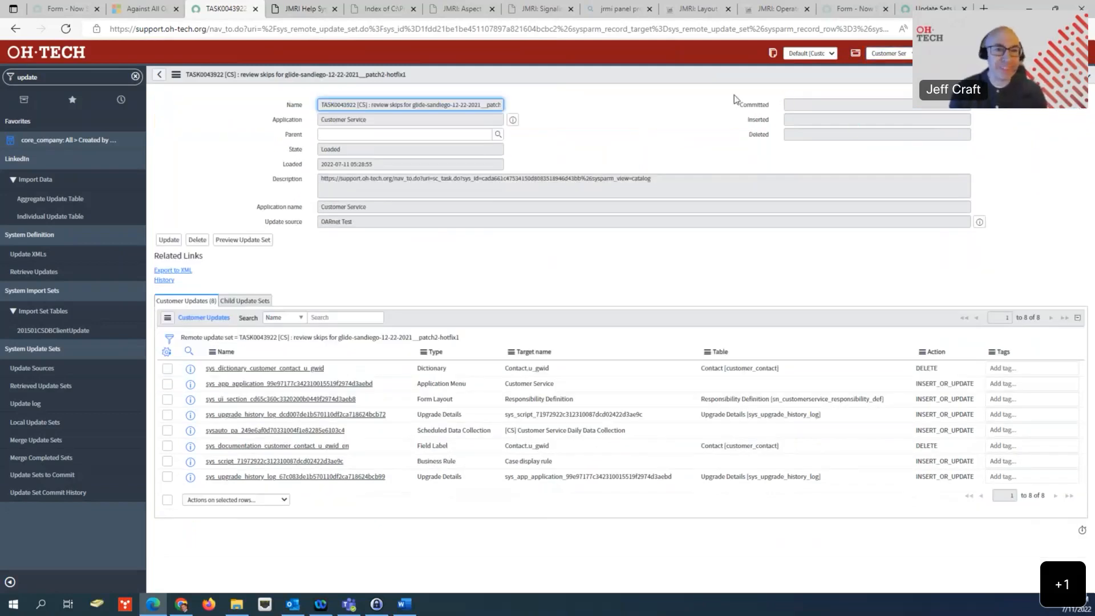
- Preview the Customer Service TASK0043922 set, then commit it despite the contact u_gwid data-loss warning
{"action": "left_click", "coordinate": [243, 240]}
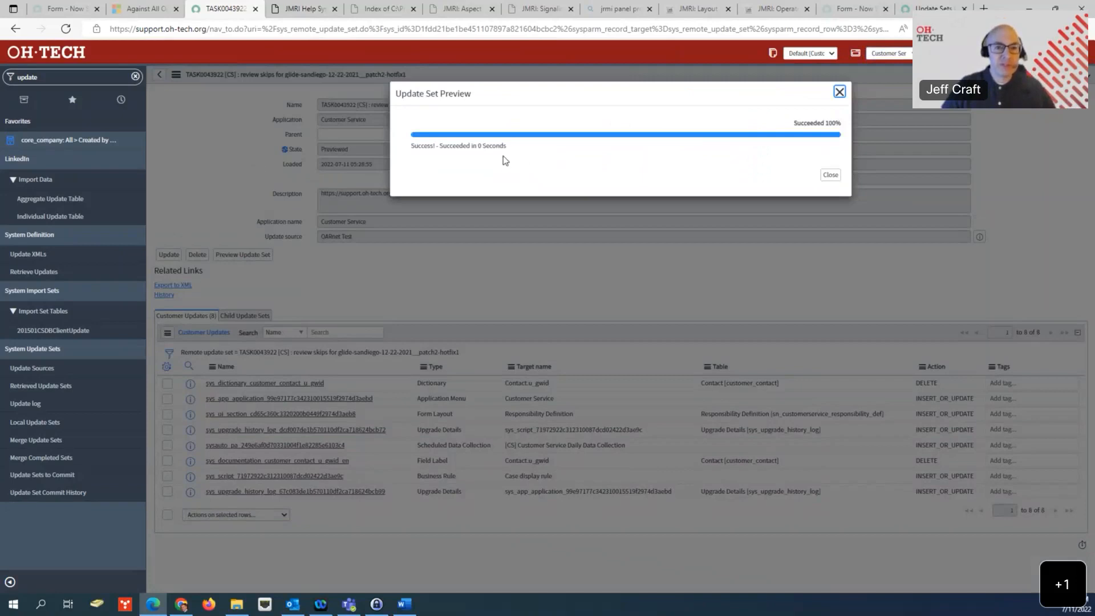
{"action": "left_click", "coordinate": [831, 177]}
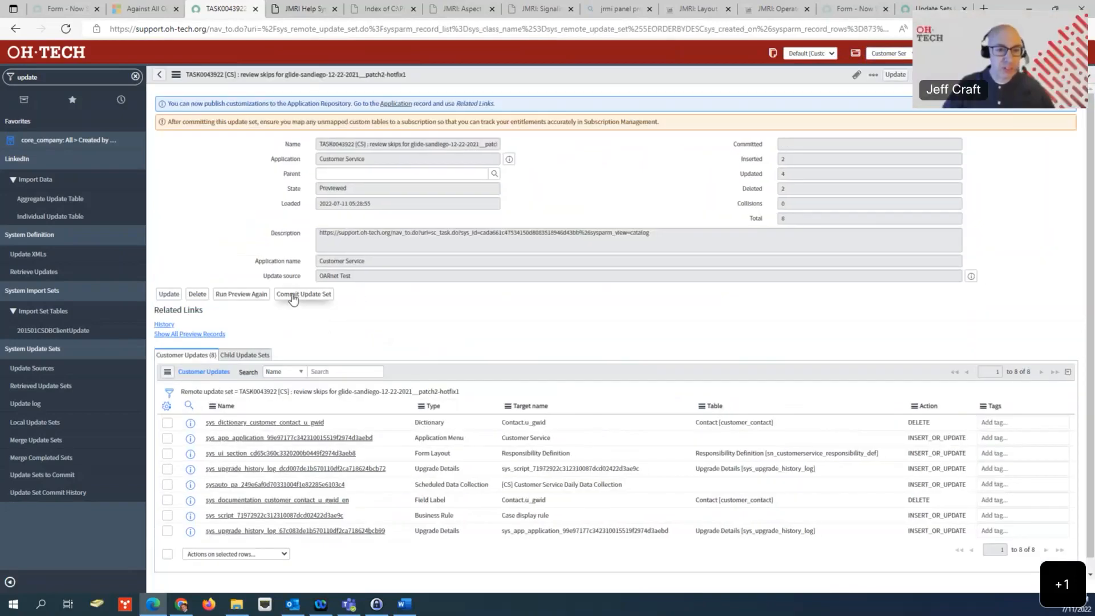
{"action": "left_click", "coordinate": [293, 295]}
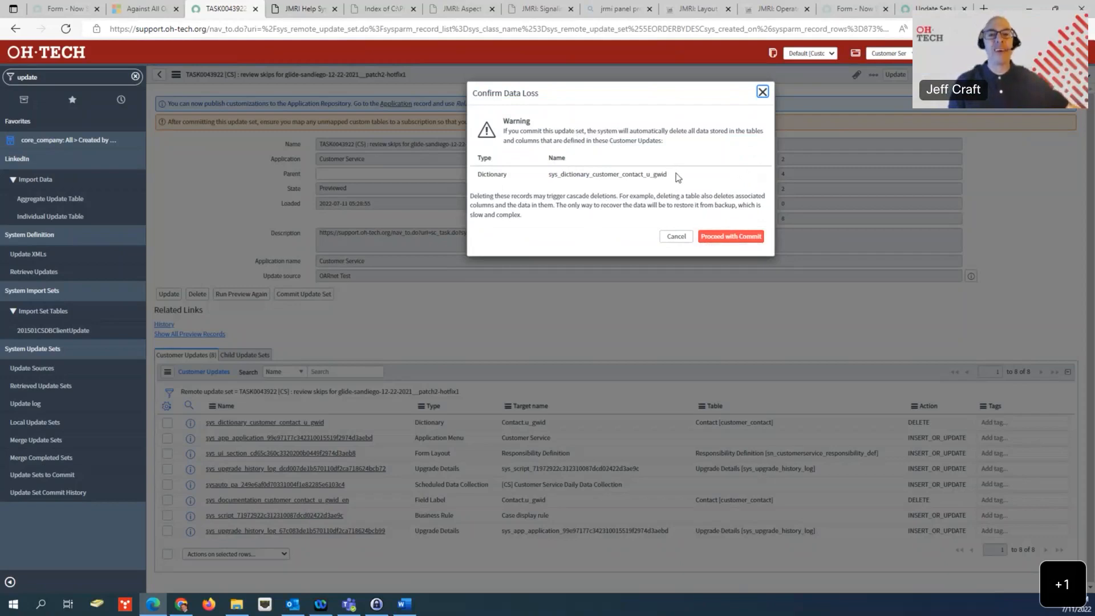
{"action": "left_click_drag", "start_coordinate": [676, 176], "coordinate": [503, 125]}
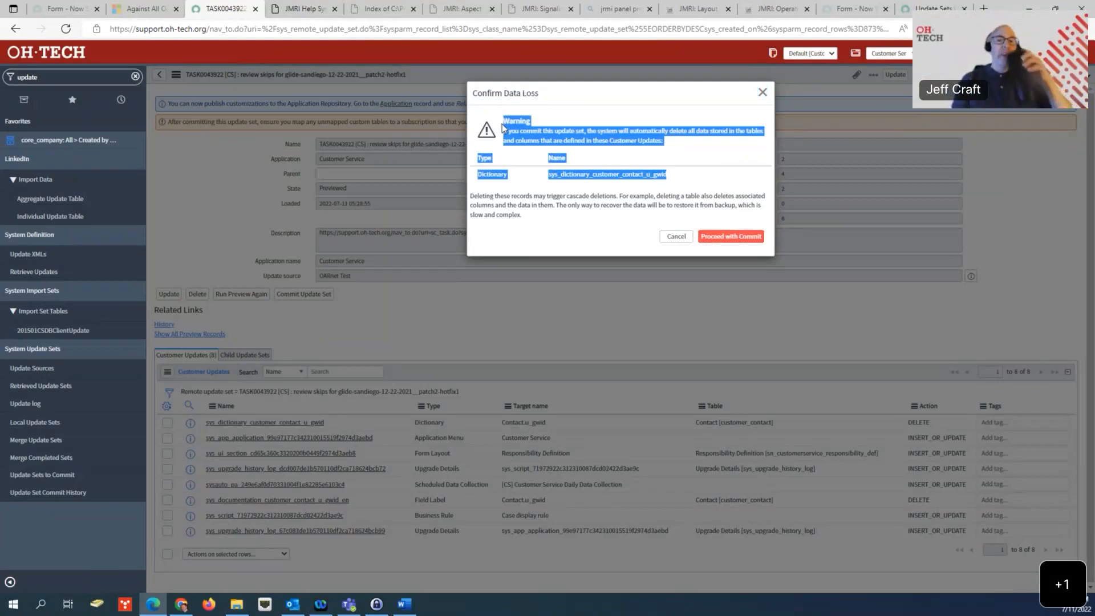
{"action": "left_click", "coordinate": [731, 236]}
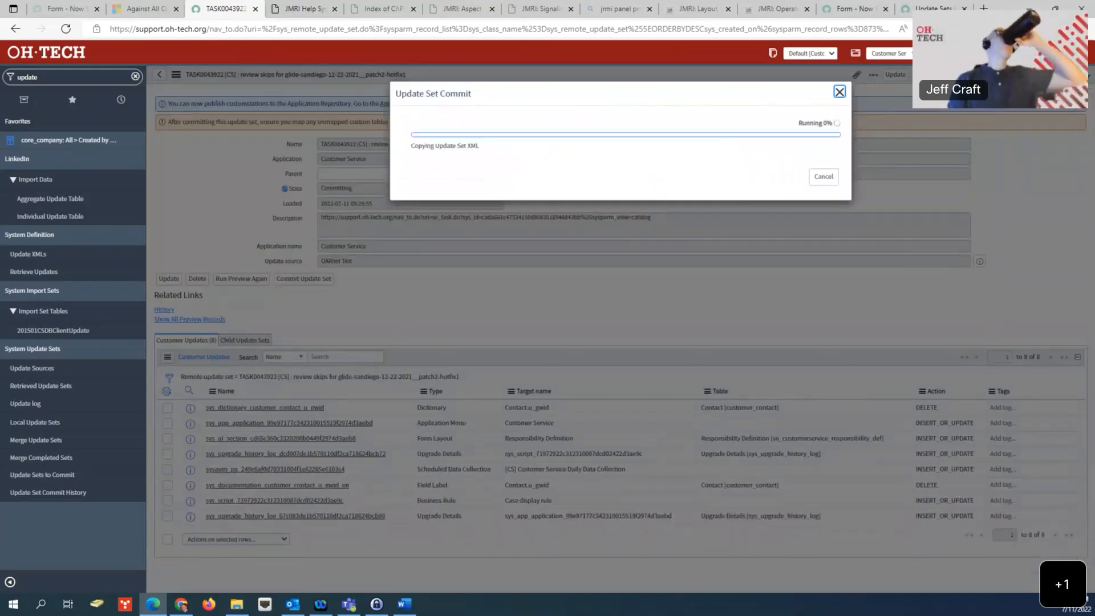
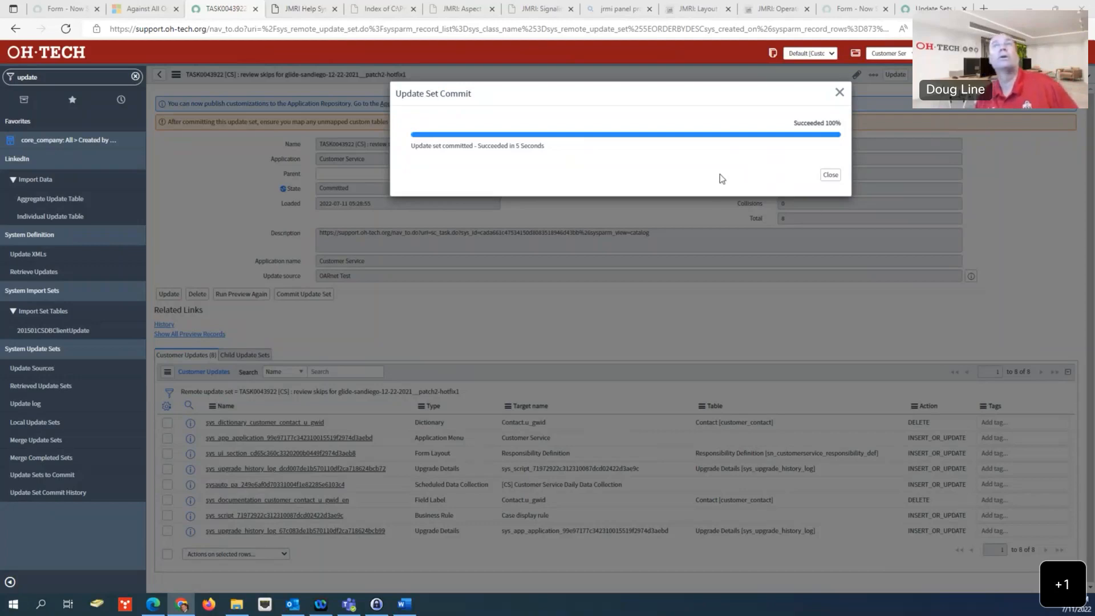
- Close the completed commit dialog for the TASK0043922 [CS] update set
{"action": "left_click", "coordinate": [830, 176]}
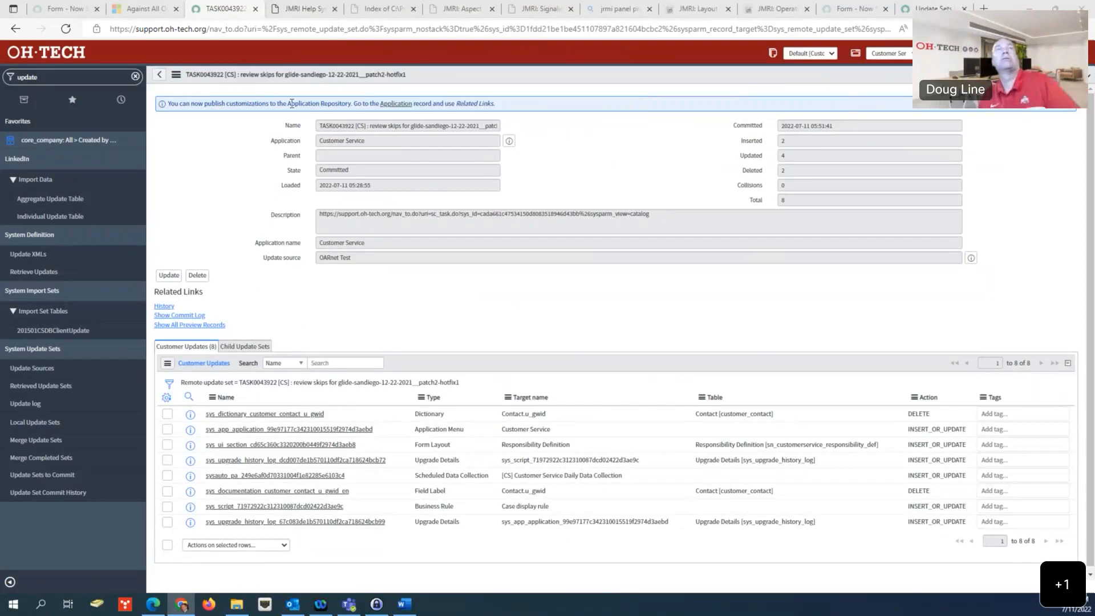
- Switch the application to Content Publishing and open the retrieved TASK0043922 [CP] update set
{"action": "left_click", "coordinate": [34, 386]}
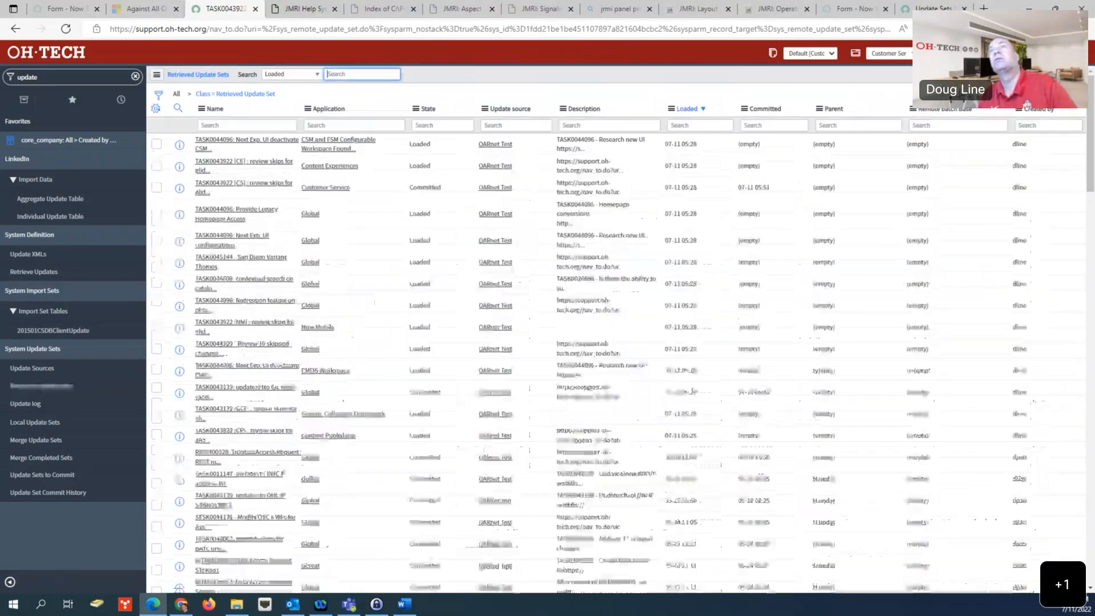
{"action": "left_click", "coordinate": [888, 53]}
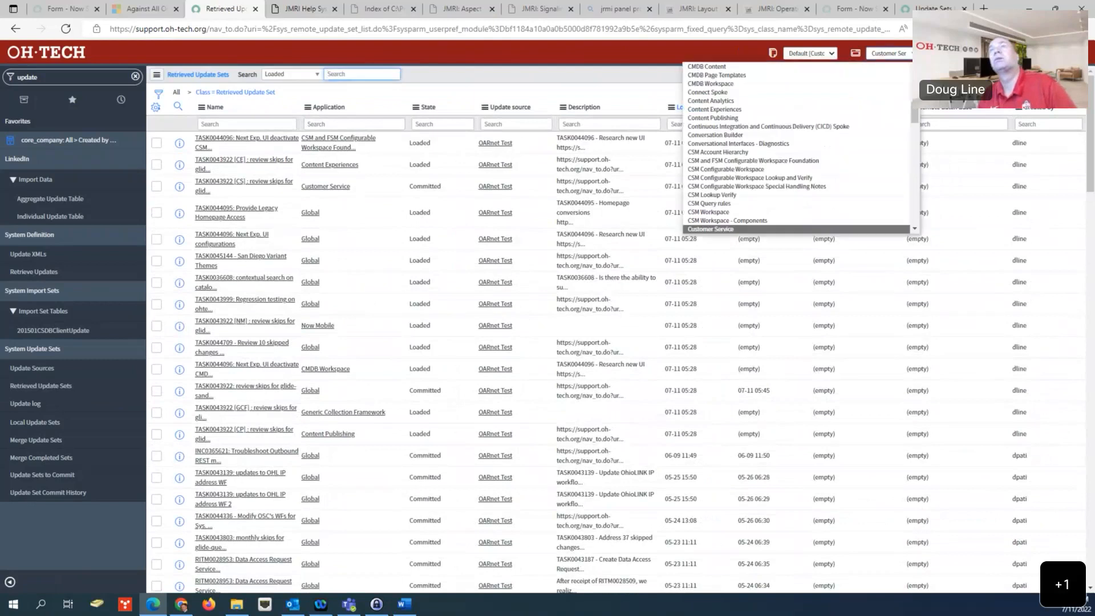
{"action": "left_click", "coordinate": [731, 118]}
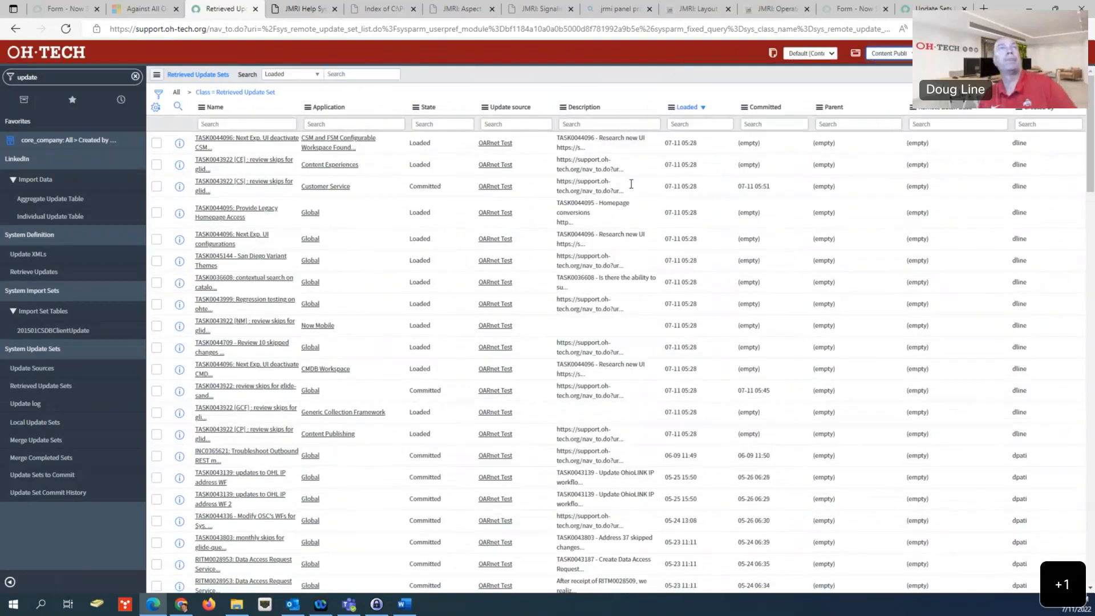
{"action": "left_click", "coordinate": [40, 388]}
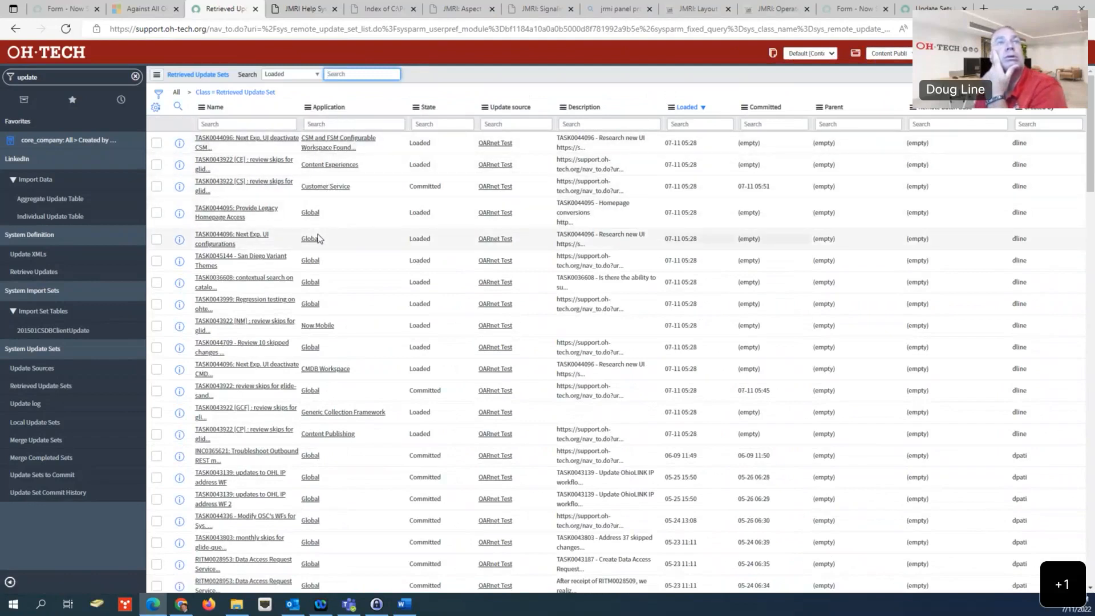
{"action": "left_click", "coordinate": [217, 432]}
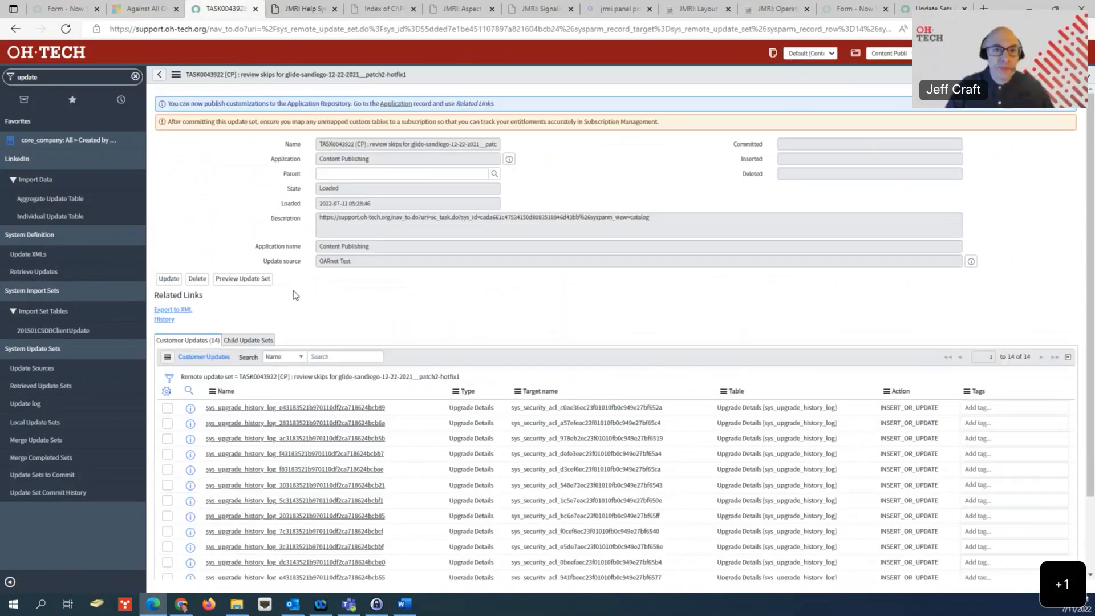
- Preview and commit TASK0043922 [CP], inserting all 14 updates, then return to Retrieved Update Sets
{"action": "left_click", "coordinate": [249, 280]}
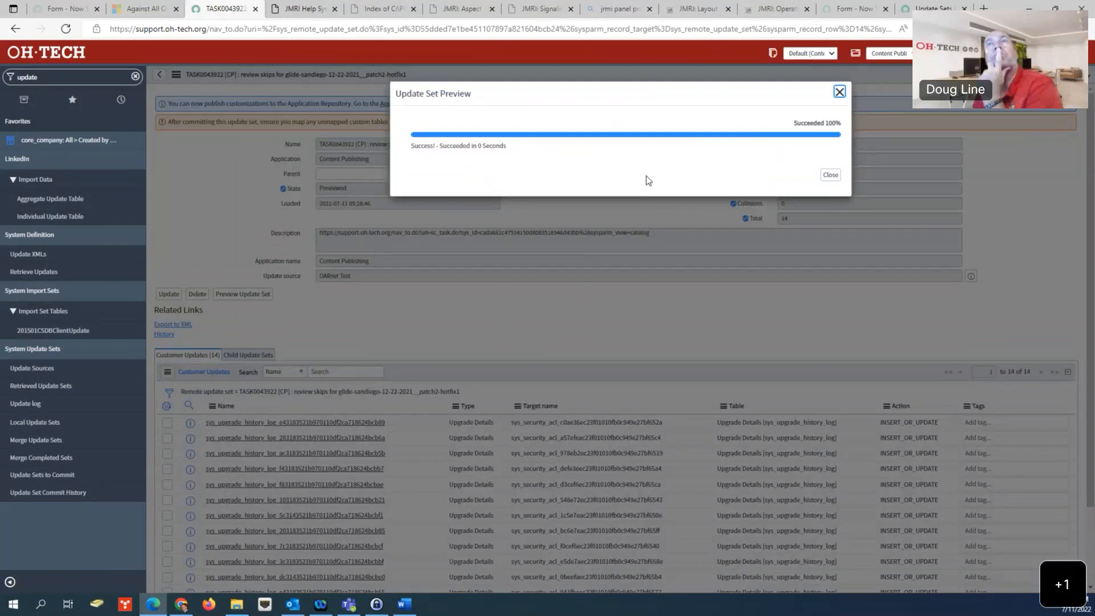
{"action": "left_click", "coordinate": [830, 175]}
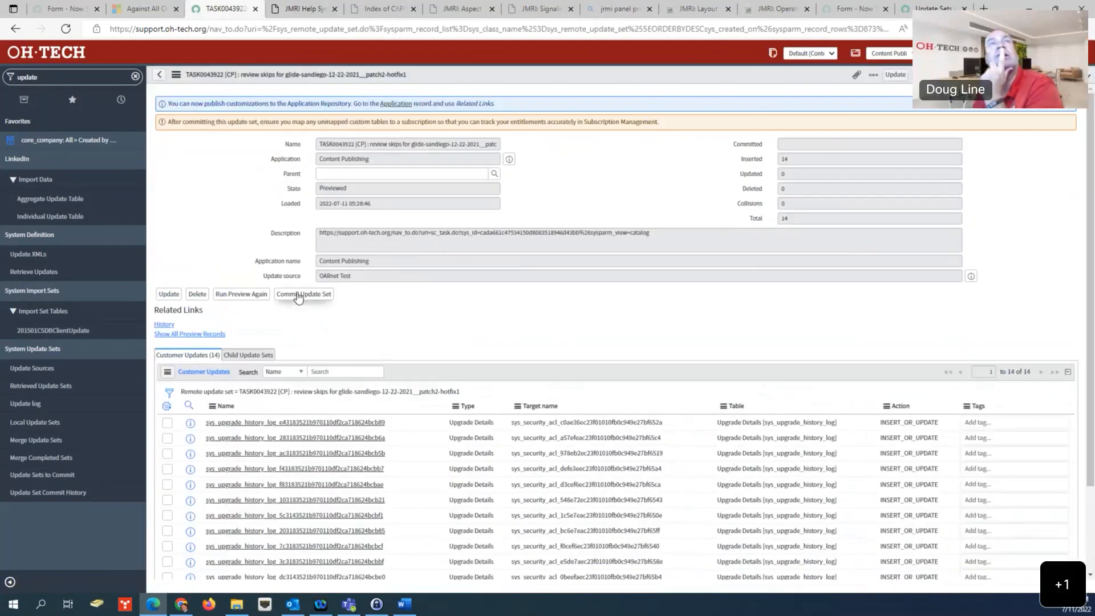
{"action": "left_click", "coordinate": [297, 294]}
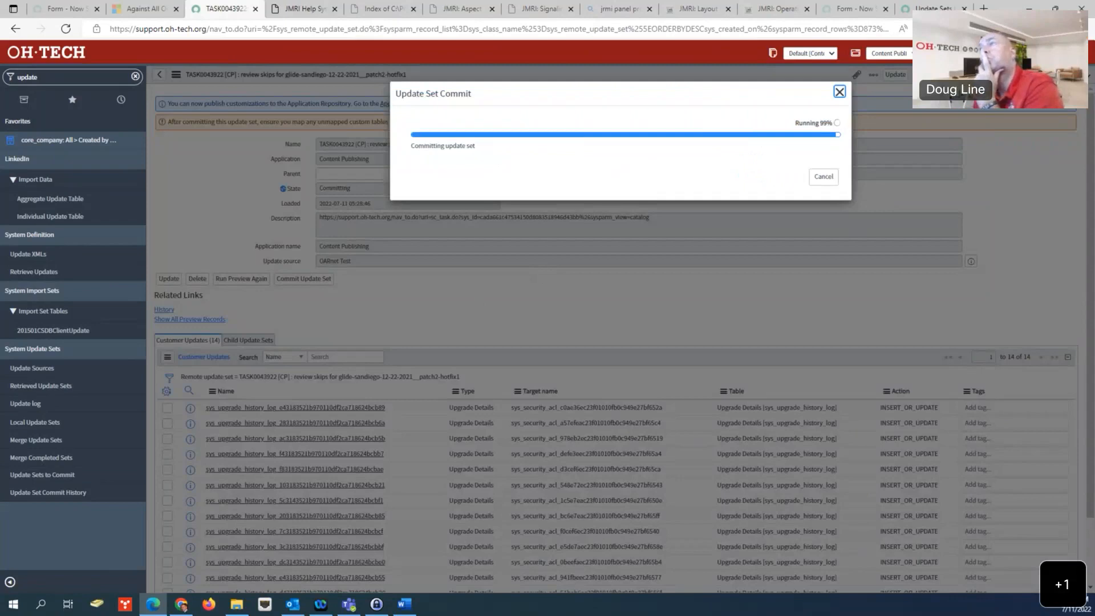
{"action": "key", "text": "alt+Tab"}
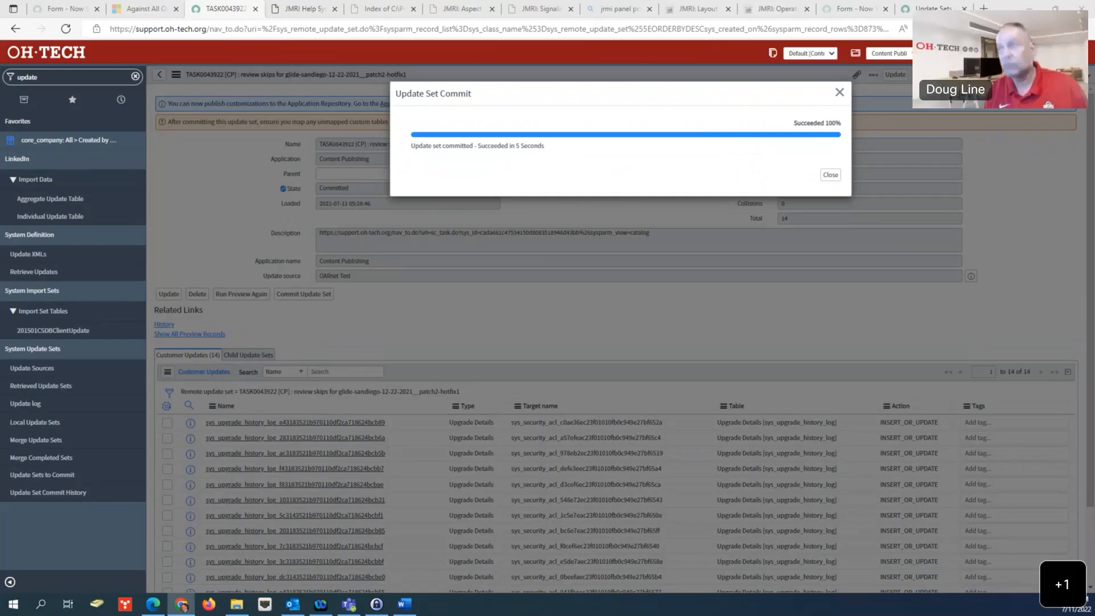
{"action": "left_click", "coordinate": [831, 176]}
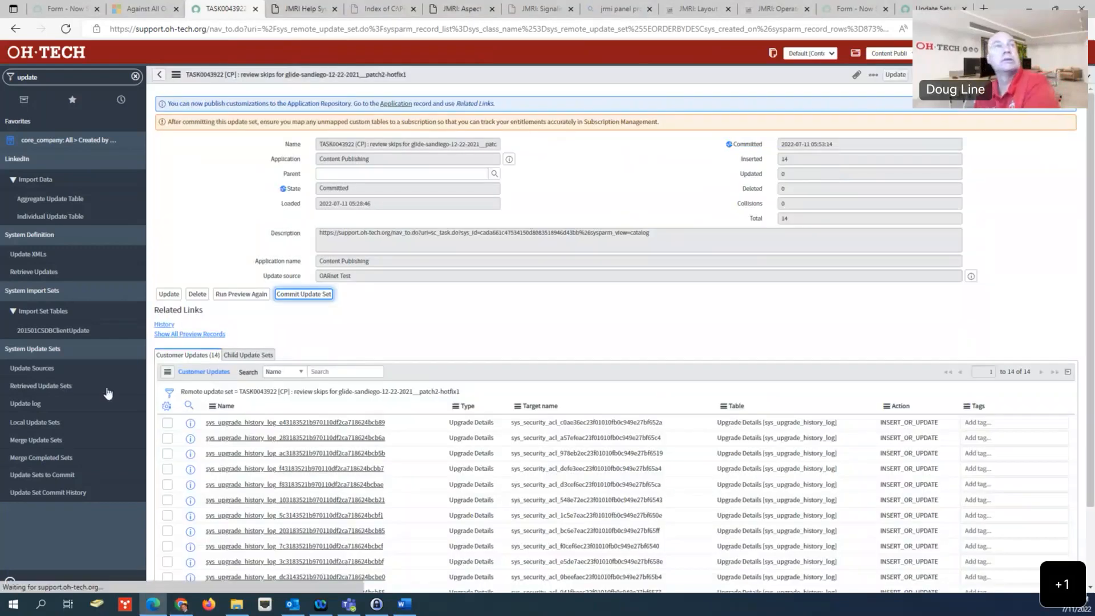
{"action": "left_click", "coordinate": [45, 392]}
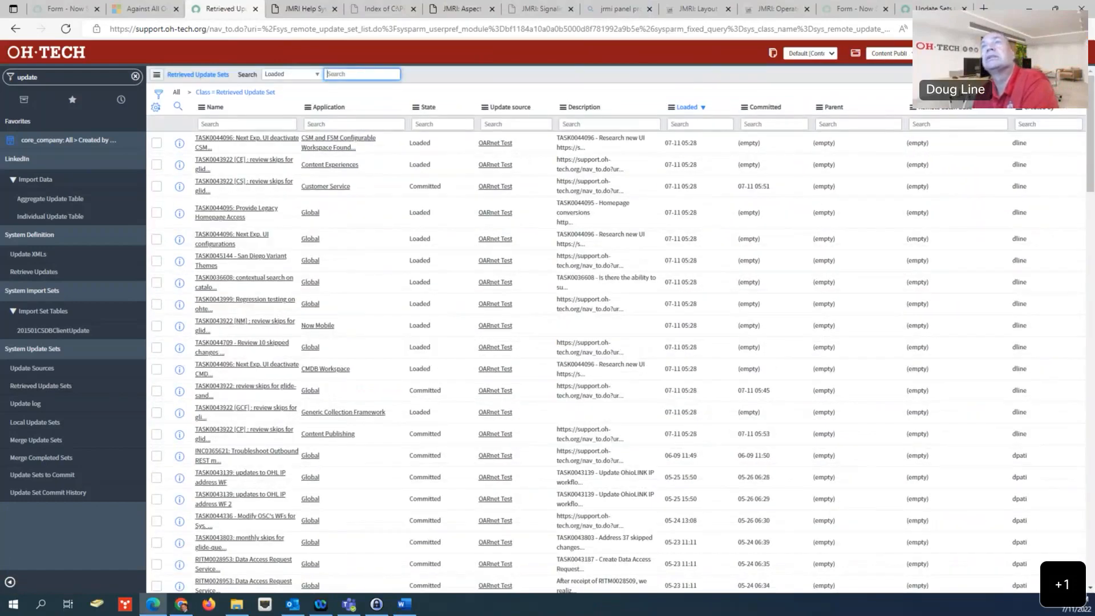
- Switch the application to Content Experiences and open the TASK0043922 [CE] update set
{"action": "left_click", "coordinate": [908, 53]}
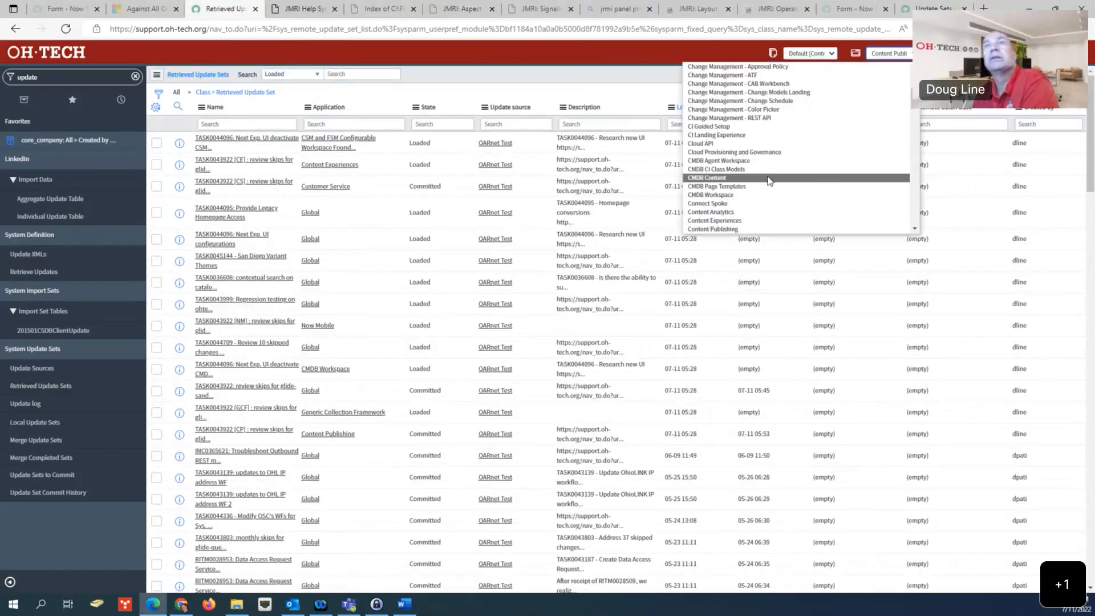
{"action": "left_click", "coordinate": [732, 221]}
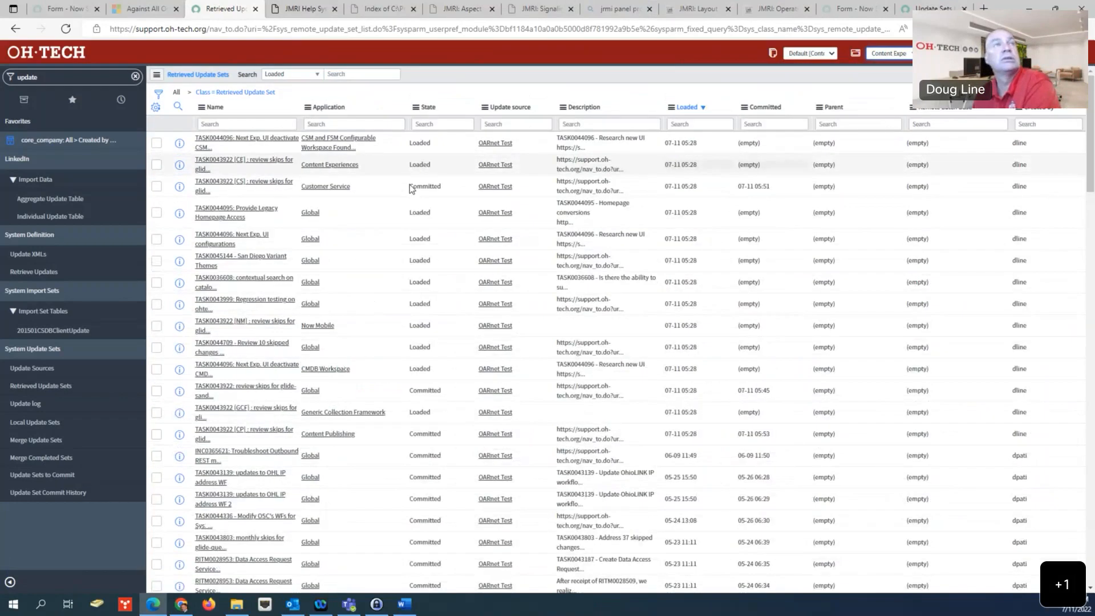
{"action": "left_click", "coordinate": [57, 385]}
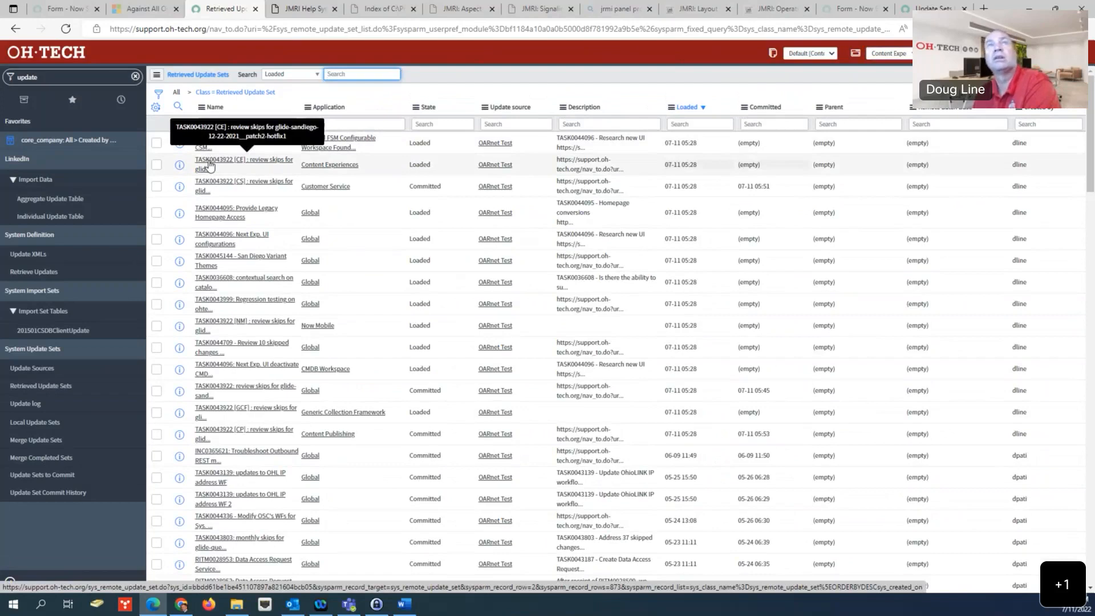
{"action": "left_click", "coordinate": [210, 164]}
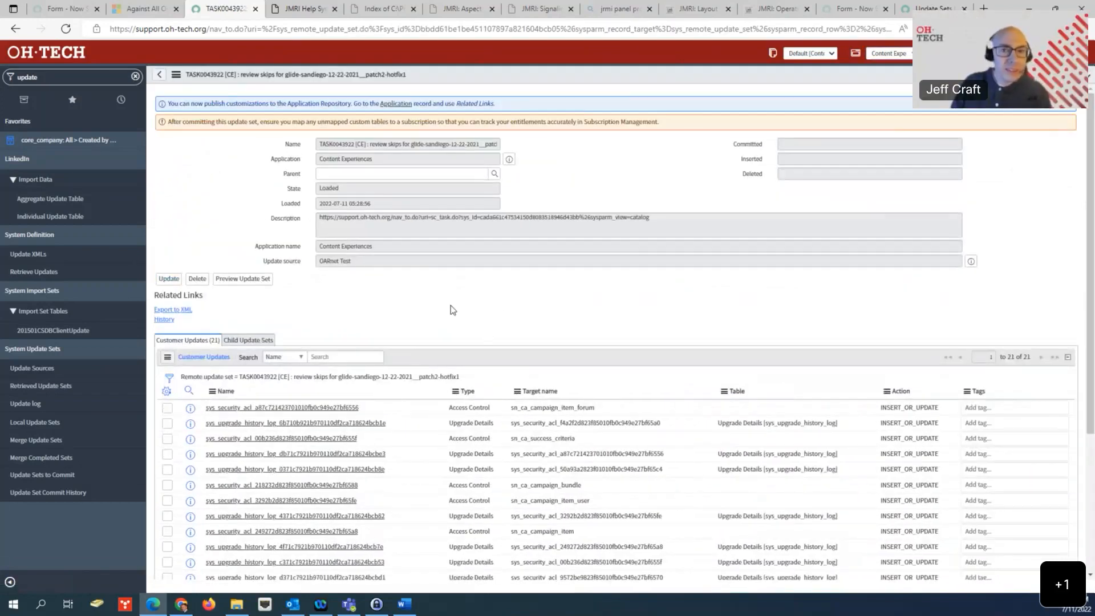
- Preview and commit TASK0043922 [CE]: 21 updates, 11 inserted and 10 updated
{"action": "left_click", "coordinate": [244, 279]}
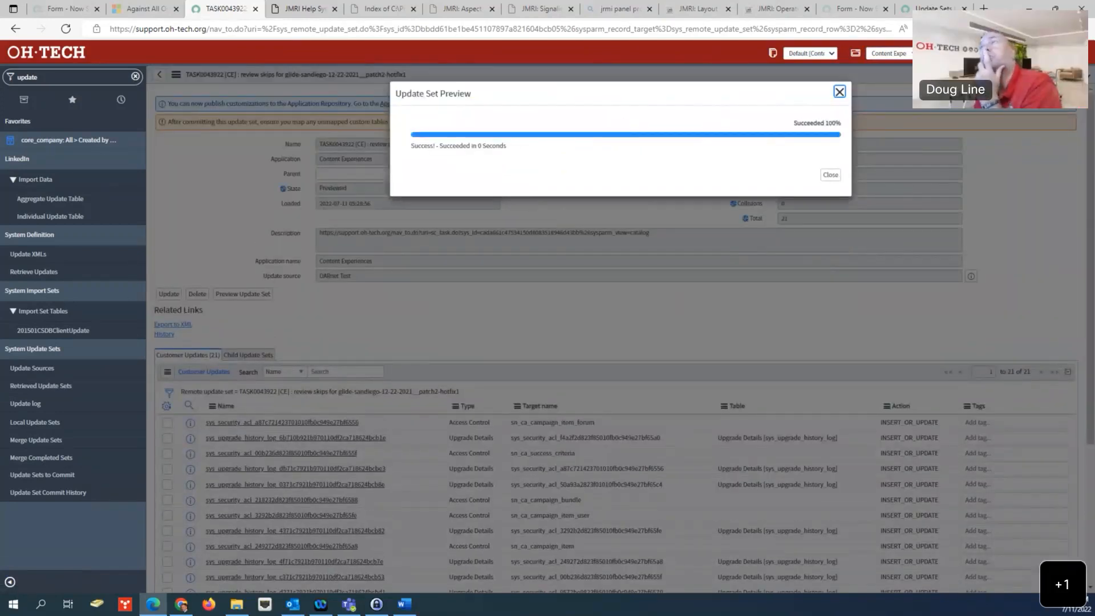
{"action": "left_click", "coordinate": [830, 175]}
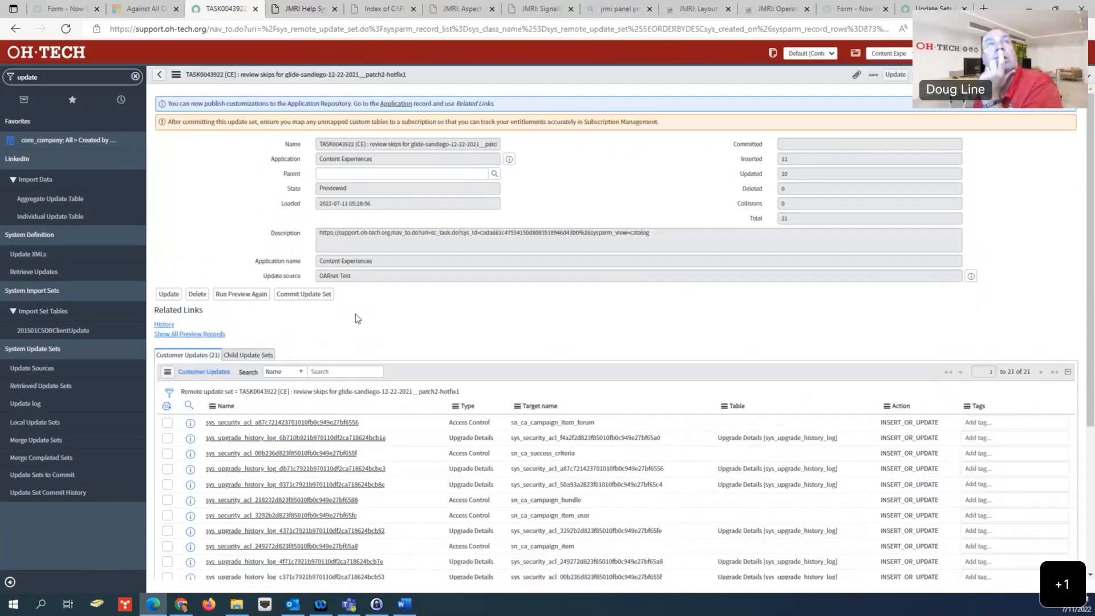
{"action": "left_click", "coordinate": [302, 295]}
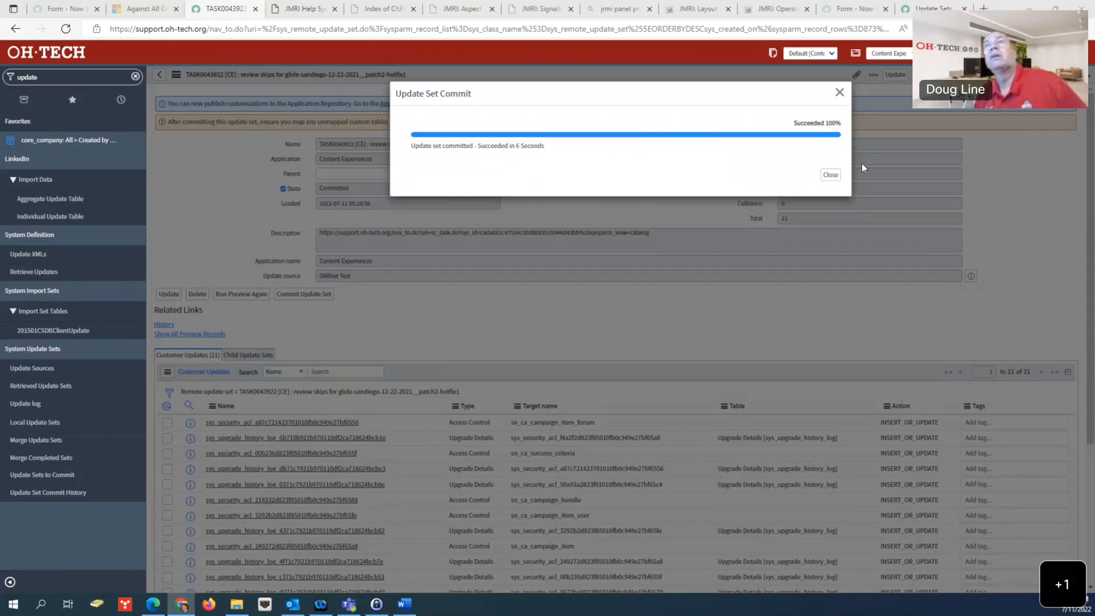
{"action": "left_click", "coordinate": [829, 175]}
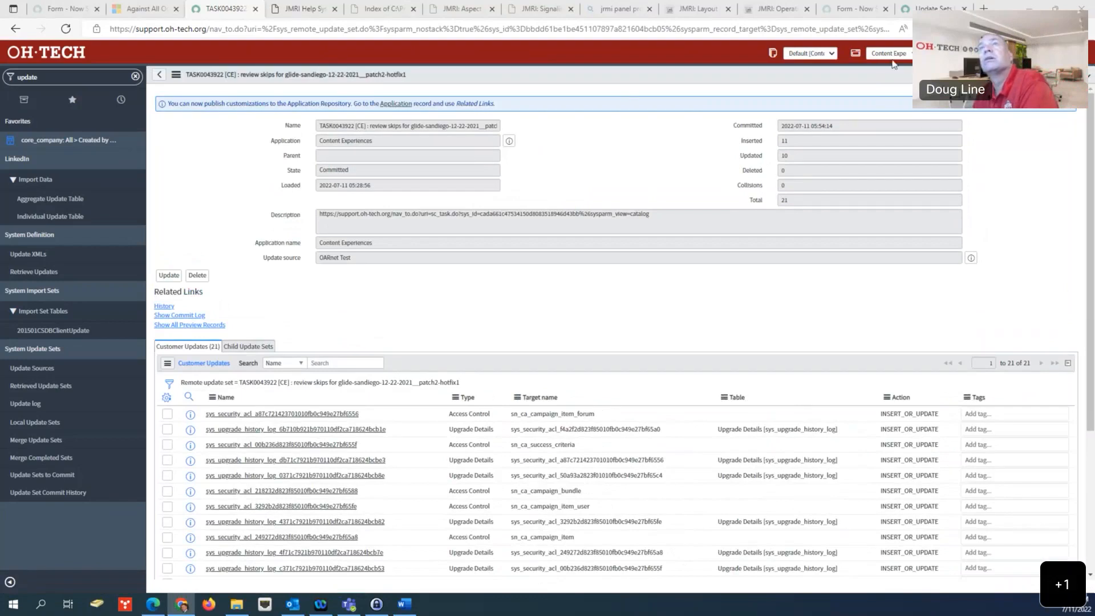
{"action": "left_click", "coordinate": [909, 54]}
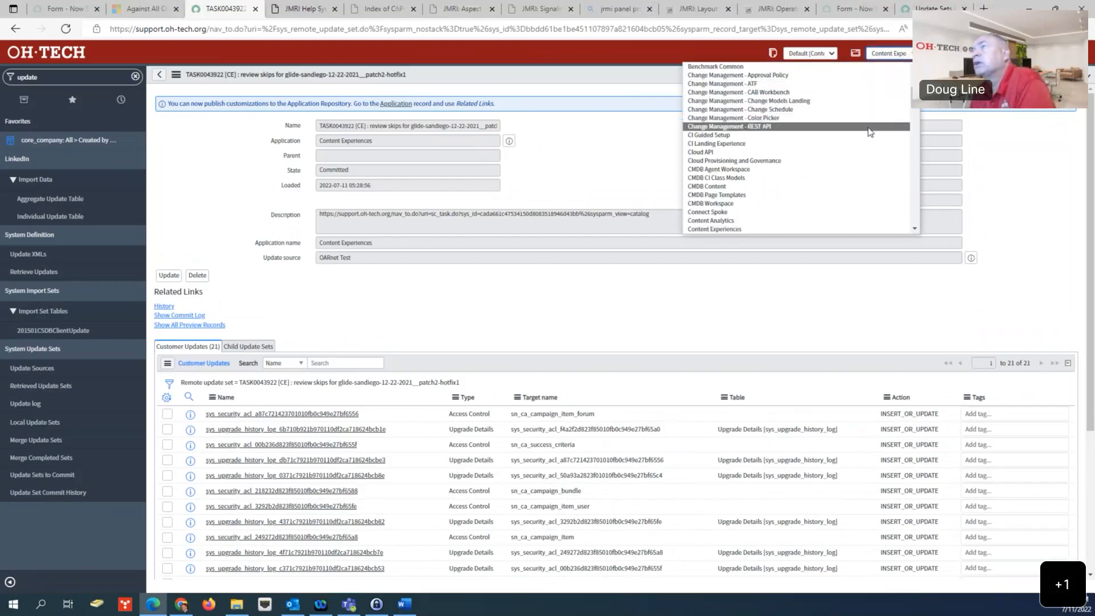
- Select Generic Collection Framework from the application picker list
{"action": "scroll", "coordinate": [866, 149], "scroll_direction": "down", "scroll_amount": 4}
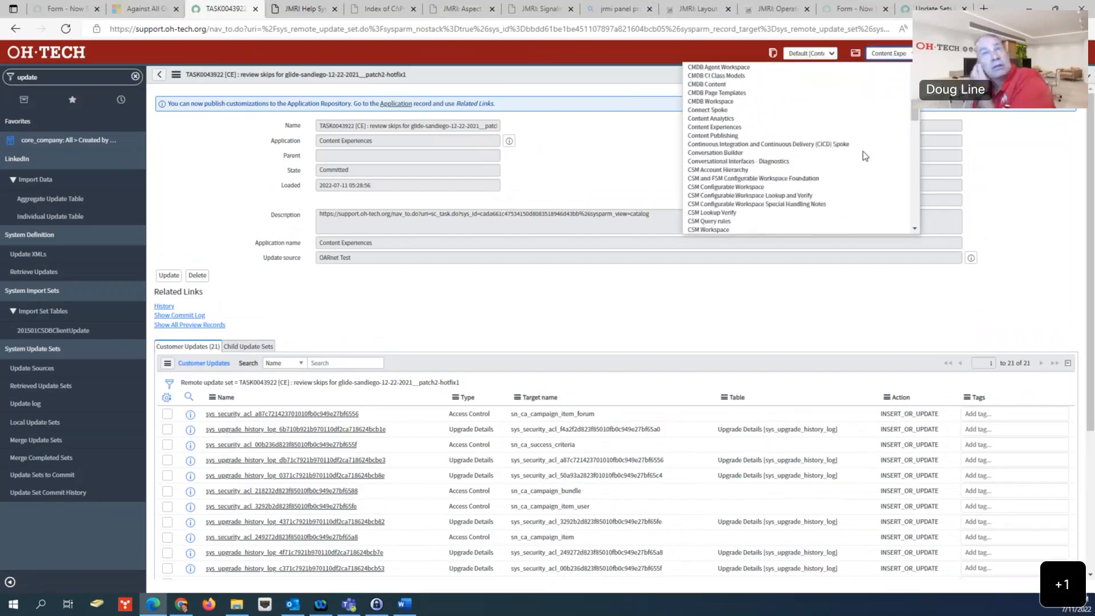
{"action": "scroll", "coordinate": [865, 155], "scroll_direction": "down", "scroll_amount": 6}
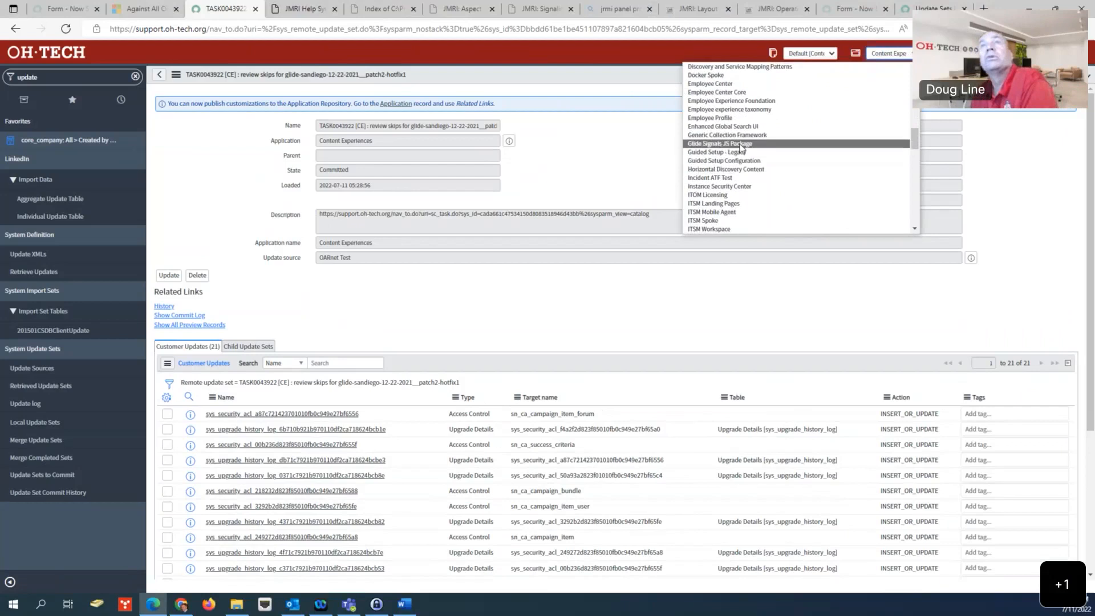
{"action": "left_click", "coordinate": [742, 136]}
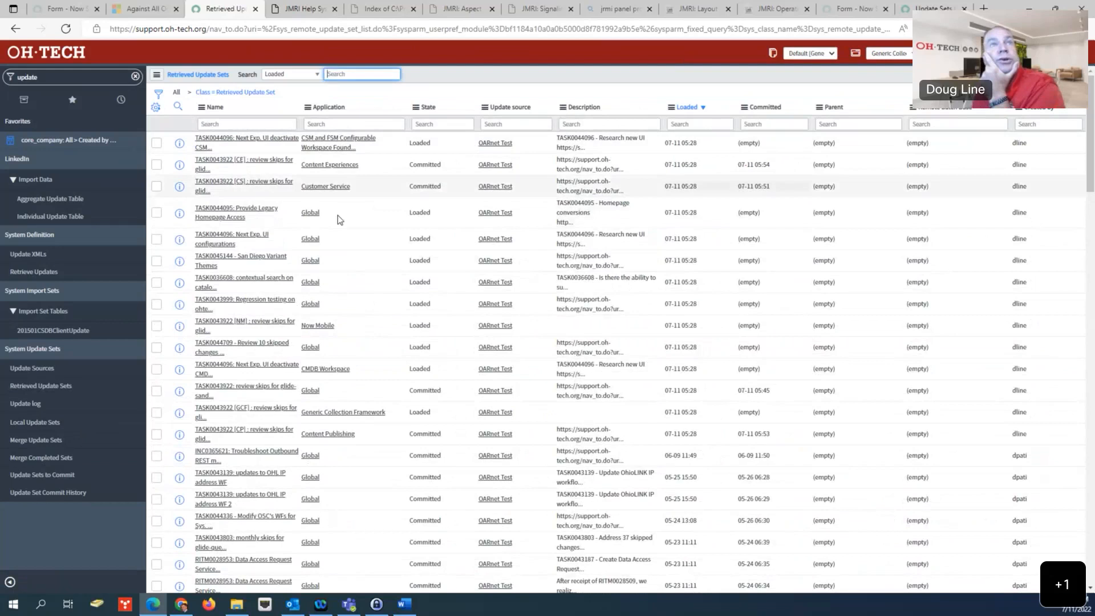
- Preview and commit TASK0043922 [GCF], inserting its single update, then return to the list
{"action": "left_click", "coordinate": [207, 415]}
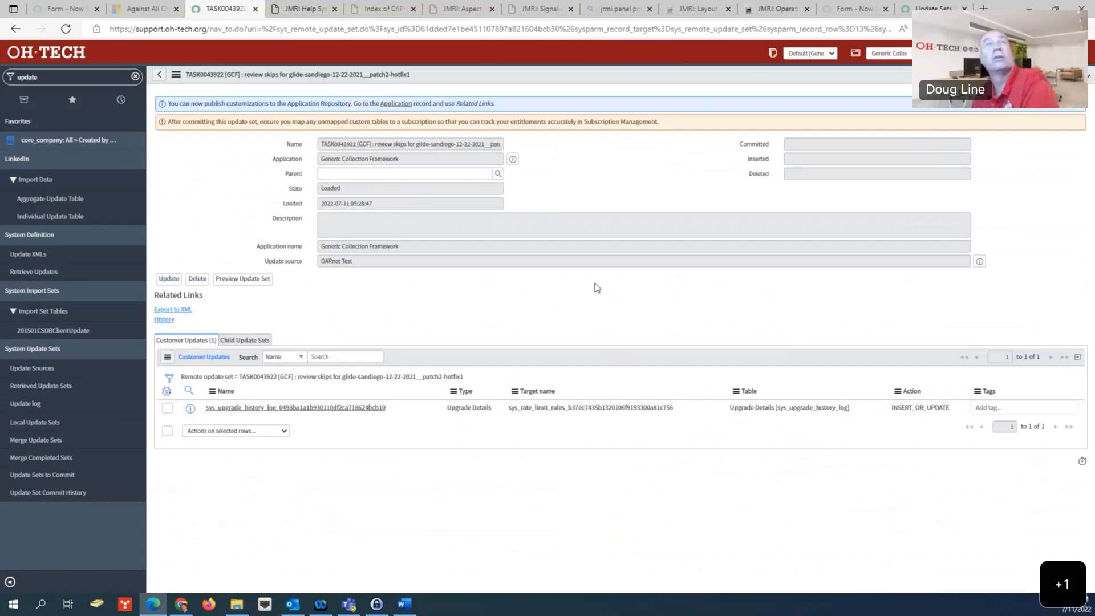
{"action": "left_click", "coordinate": [238, 279]}
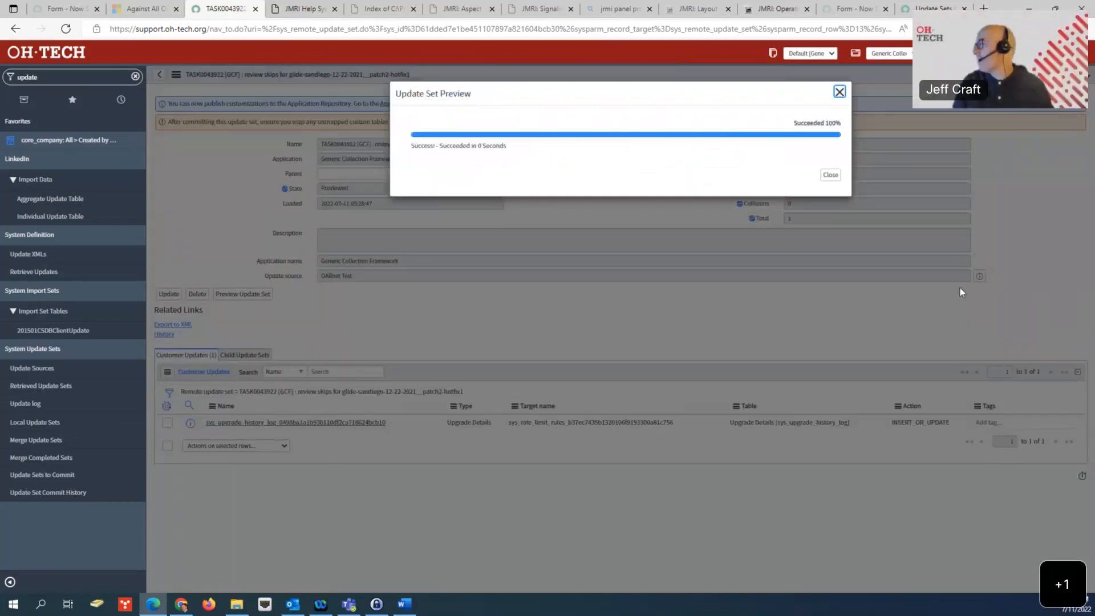
{"action": "left_click", "coordinate": [832, 178]}
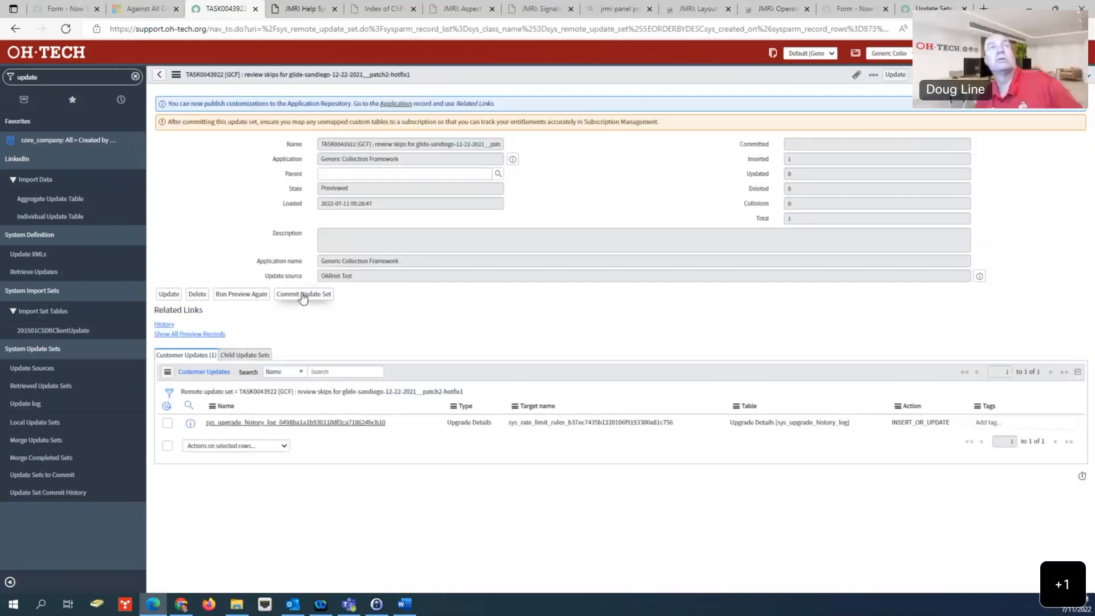
{"action": "left_click", "coordinate": [302, 296]}
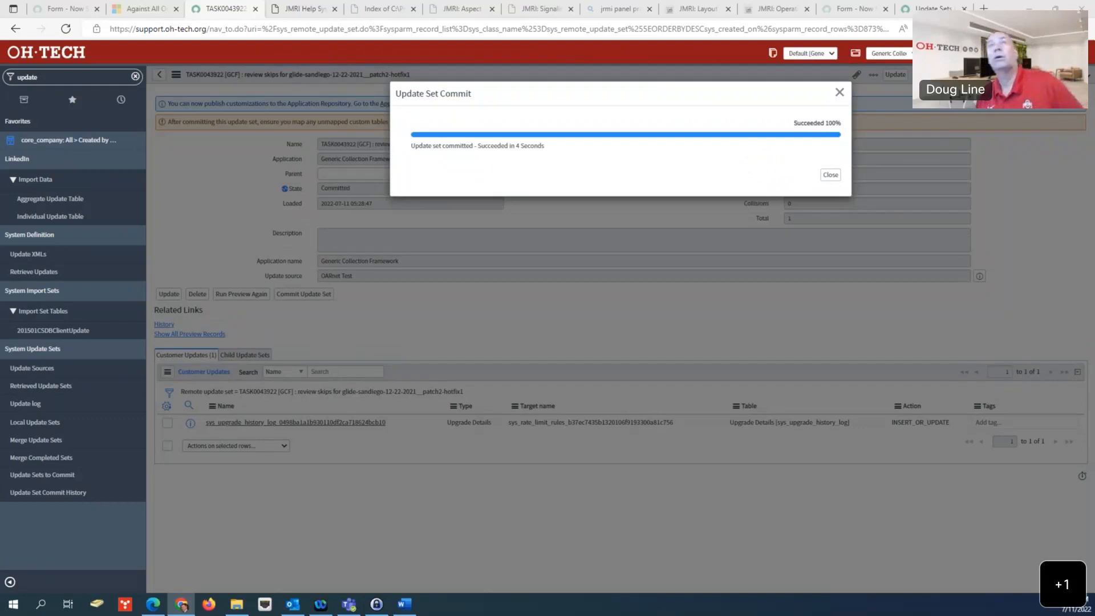
{"action": "left_click", "coordinate": [830, 174]}
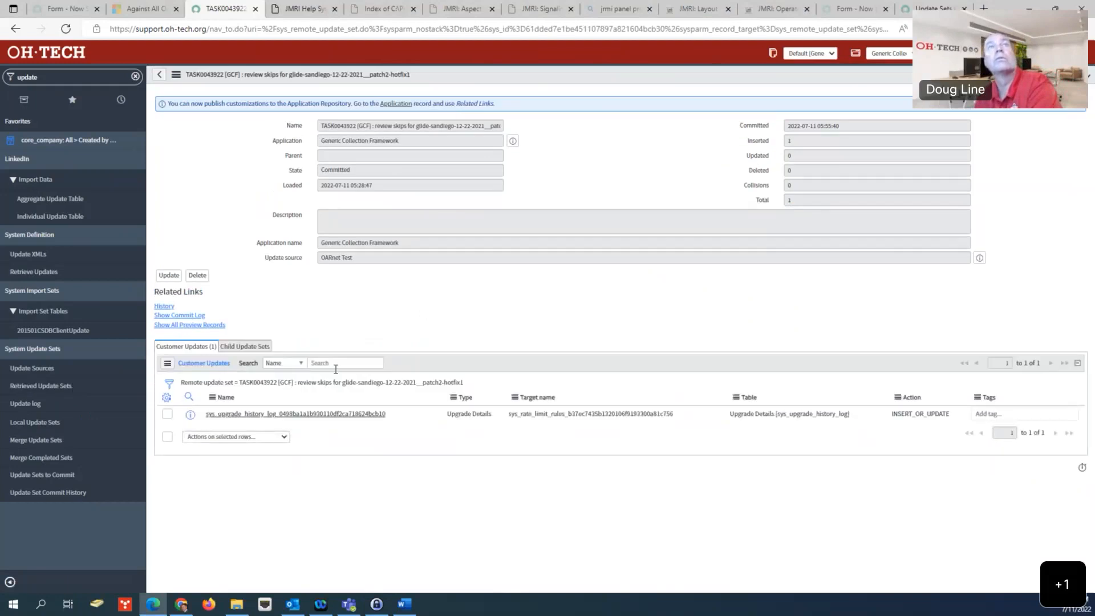
{"action": "left_click", "coordinate": [56, 389]}
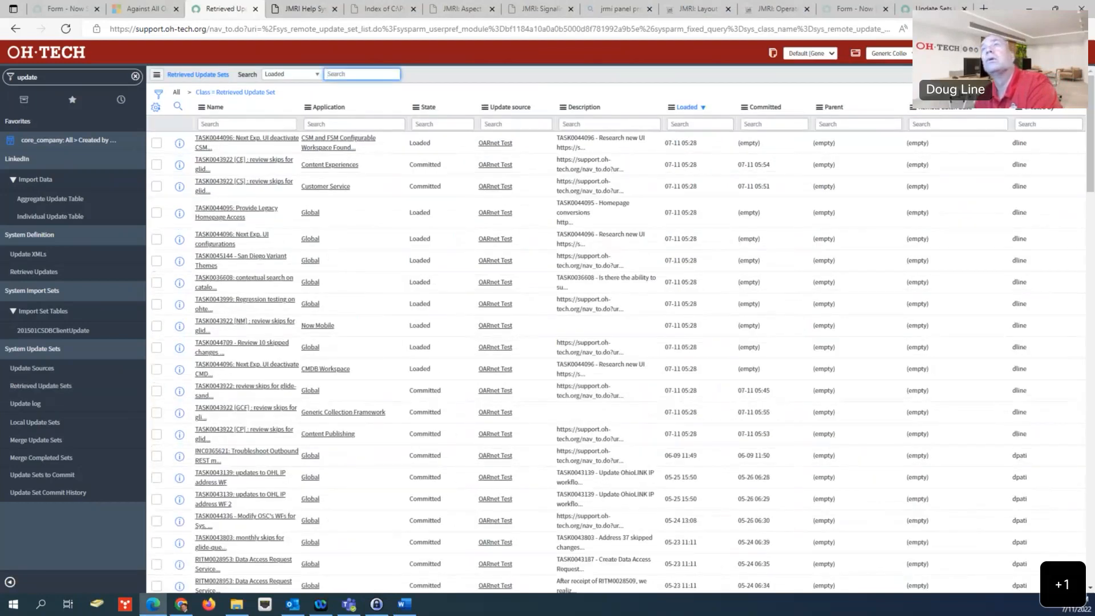
- Make Now Mobile the current application via the header application picker
{"action": "left_click", "coordinate": [888, 53]}
{"action": "scroll", "coordinate": [824, 165], "scroll_direction": "down", "scroll_amount": 10}
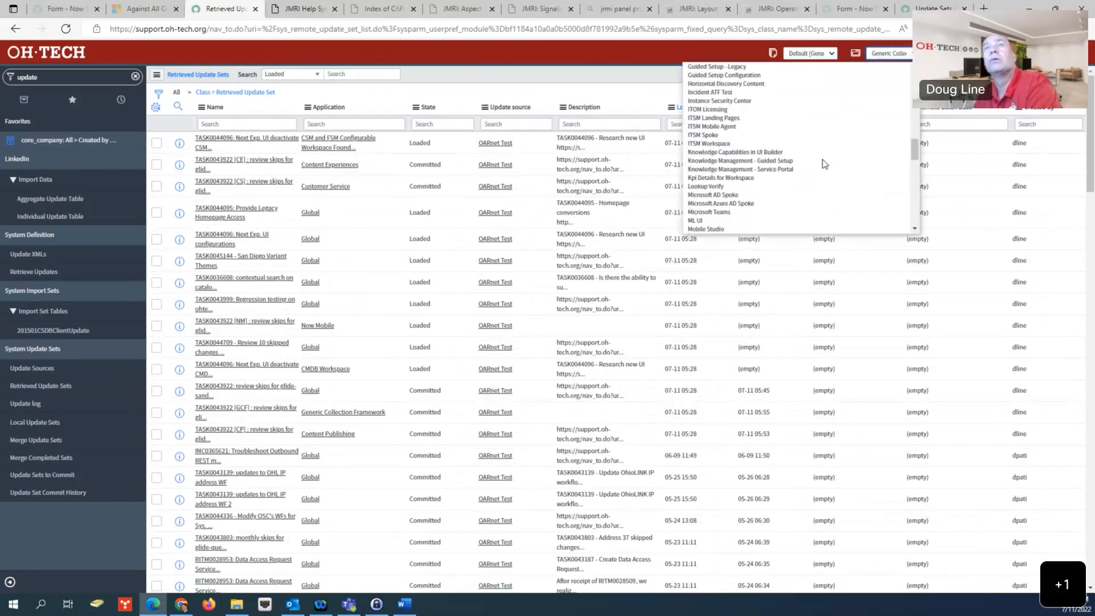
{"action": "scroll", "coordinate": [824, 165], "scroll_direction": "down", "scroll_amount": 1}
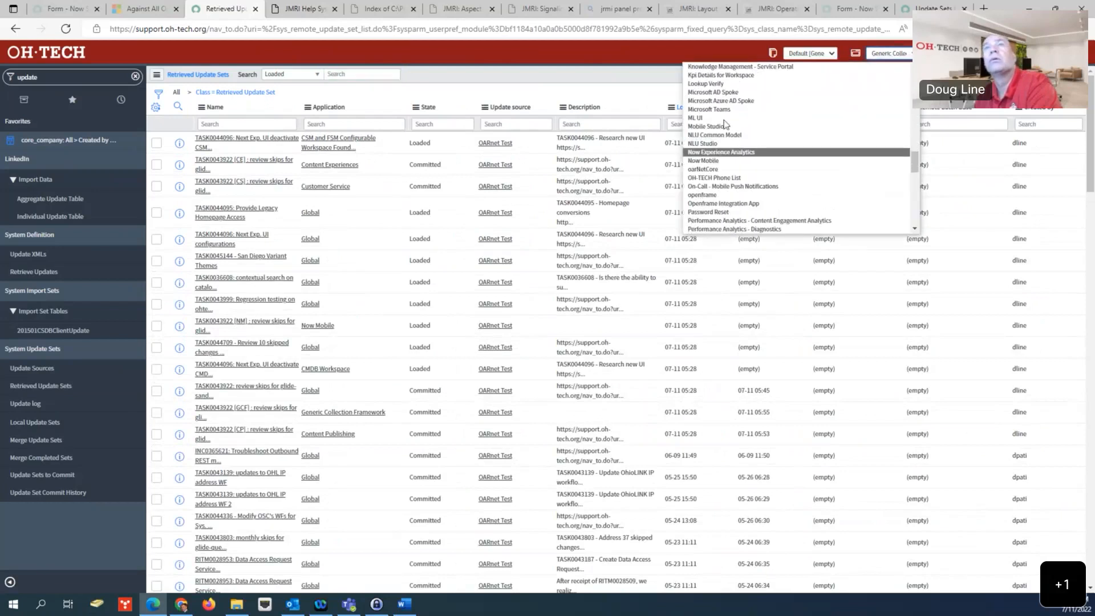
{"action": "left_click", "coordinate": [698, 162]}
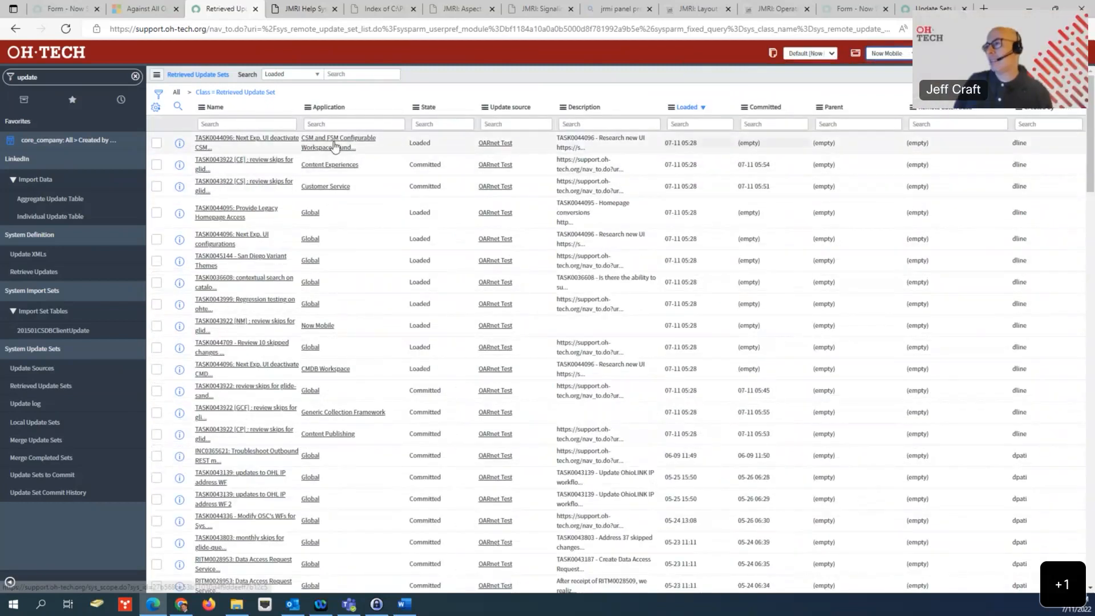
- Open TASK0043922 [NM] and preview it: 1 insert, 0 collisions
{"action": "left_click", "coordinate": [208, 323]}
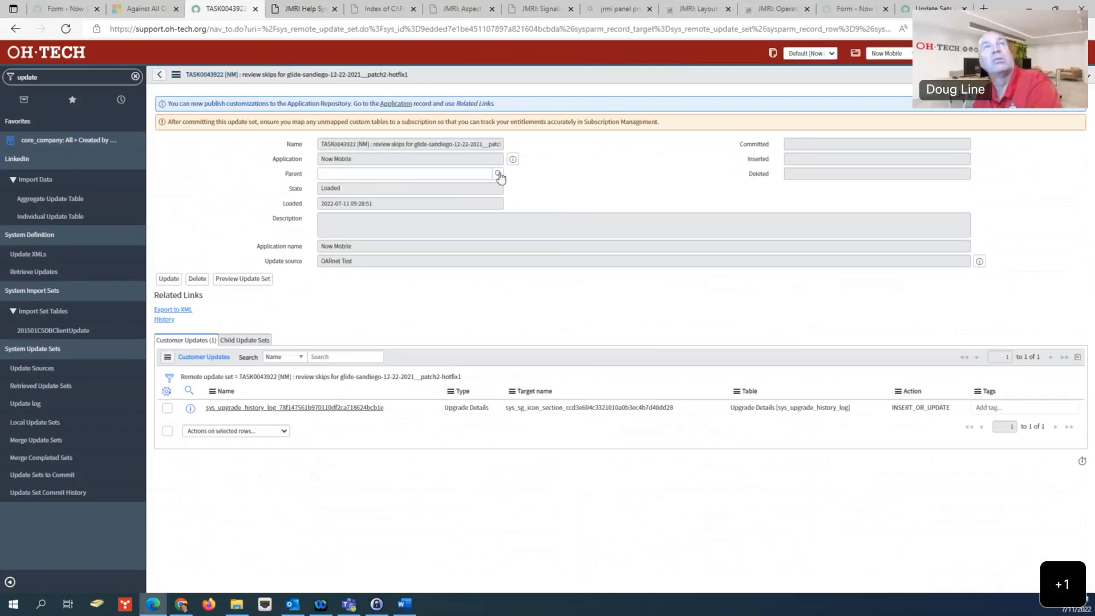
{"action": "left_click", "coordinate": [1020, 75]}
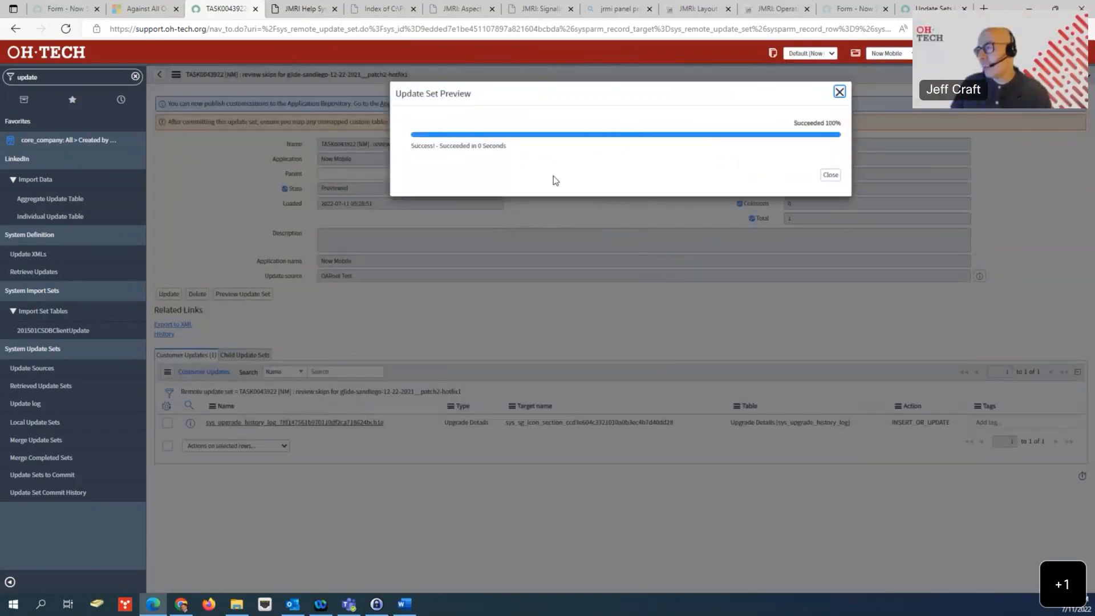
{"action": "left_click", "coordinate": [830, 176]}
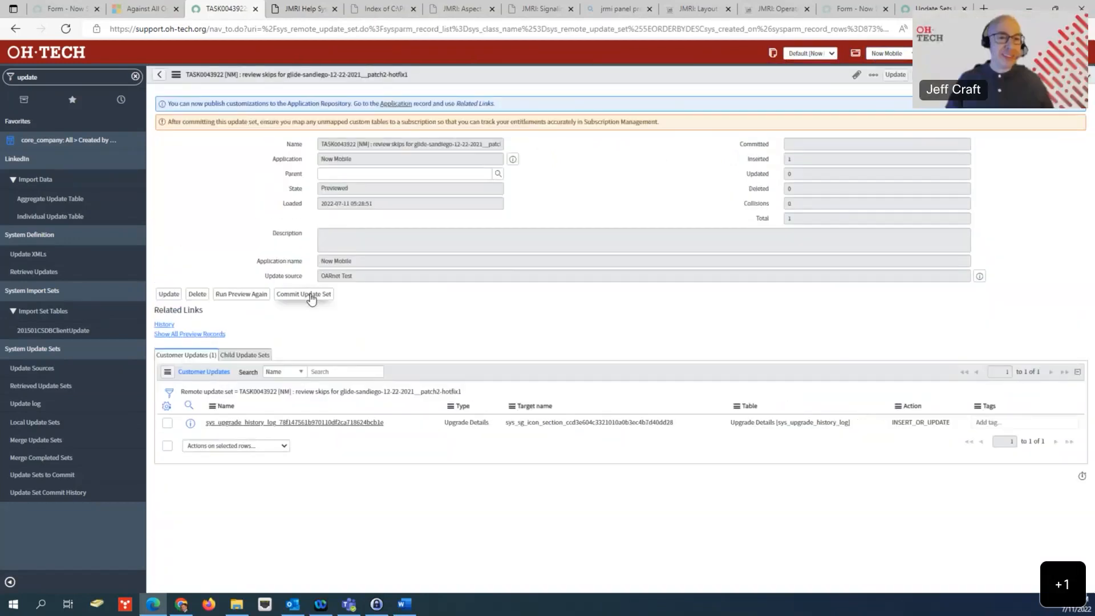
- Commit TASK0043922 [NM], inserting its single update with 0 collisions
{"action": "left_click", "coordinate": [311, 298]}
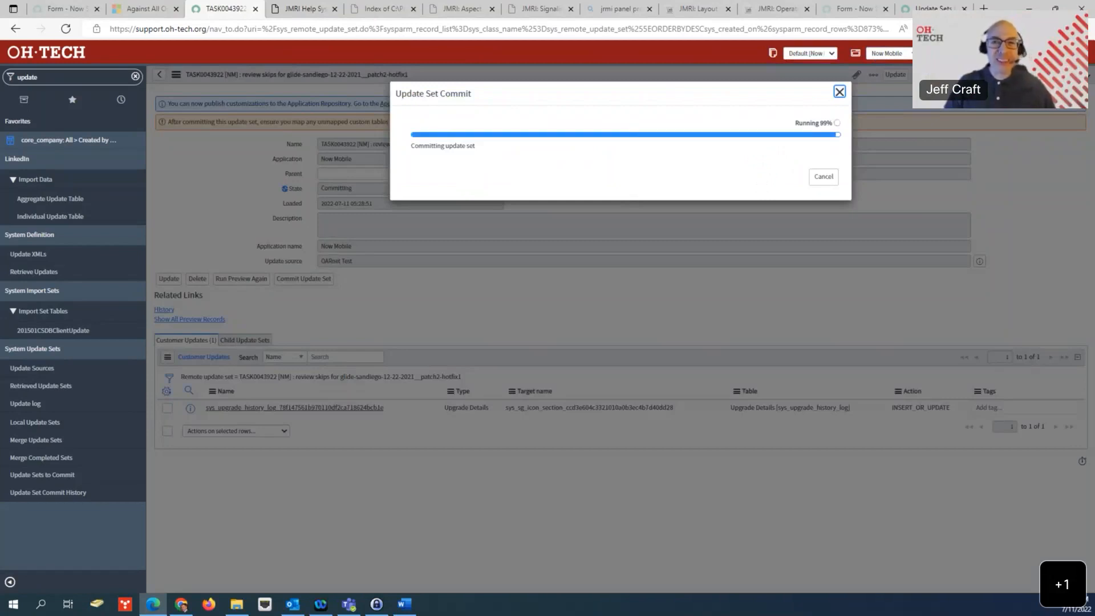
{"action": "key", "text": "alt+Tab"}
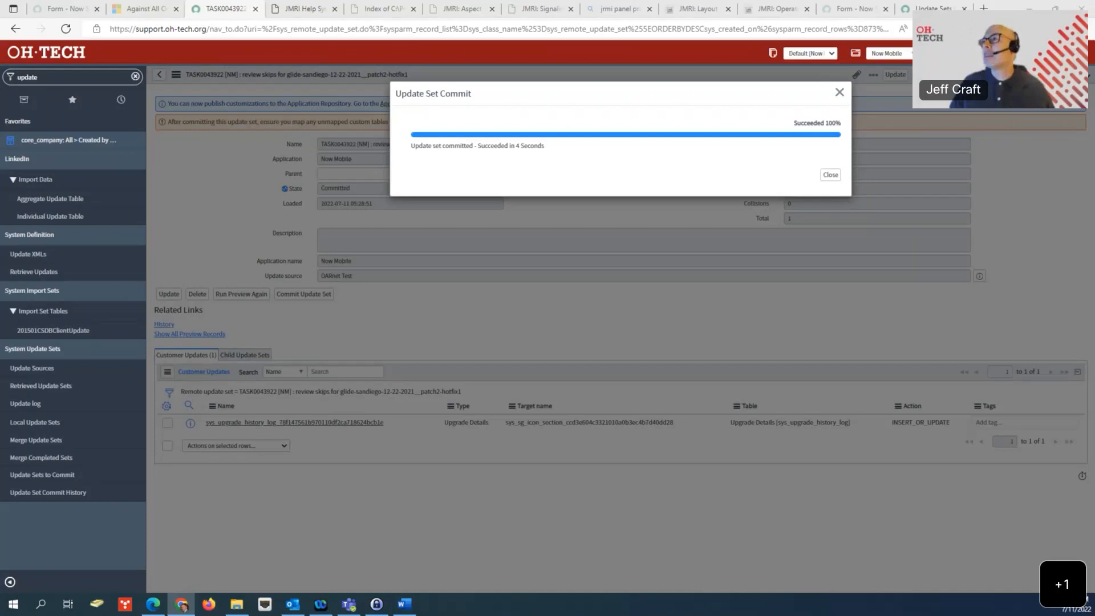
{"action": "left_click", "coordinate": [831, 174]}
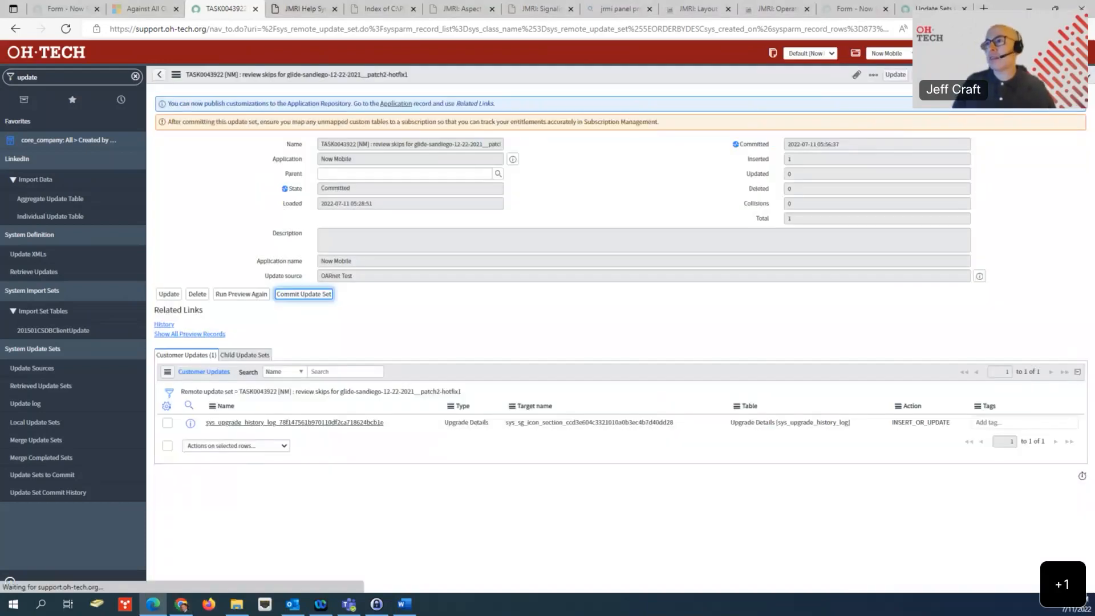
- Select Global as the working application in the header application picker
{"action": "left_click", "coordinate": [888, 53]}
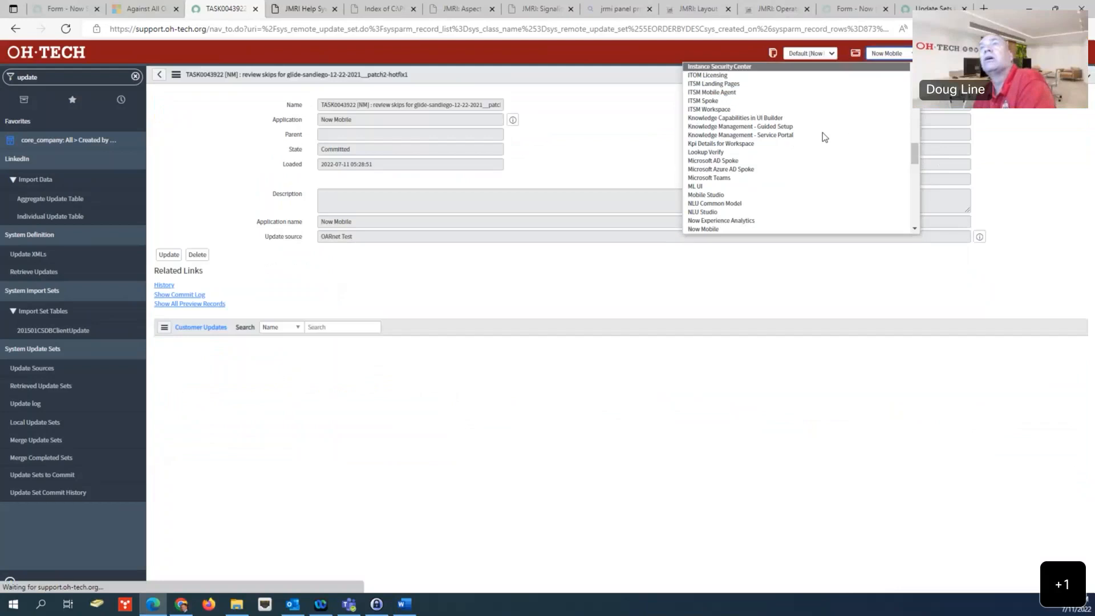
{"action": "scroll", "coordinate": [812, 127], "scroll_direction": "up", "scroll_amount": 10}
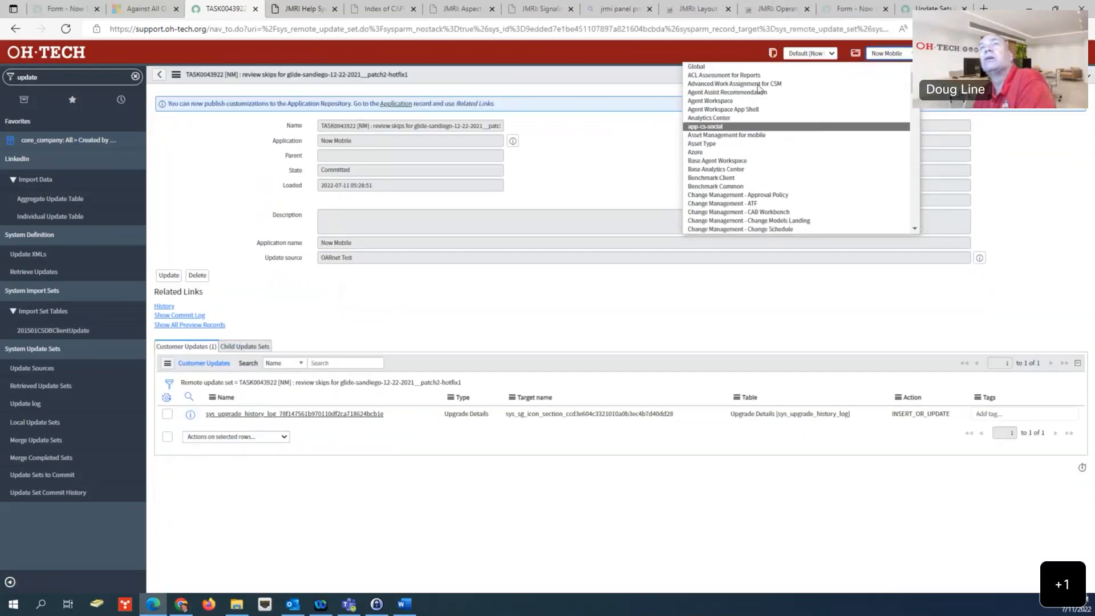
{"action": "left_click", "coordinate": [696, 67]}
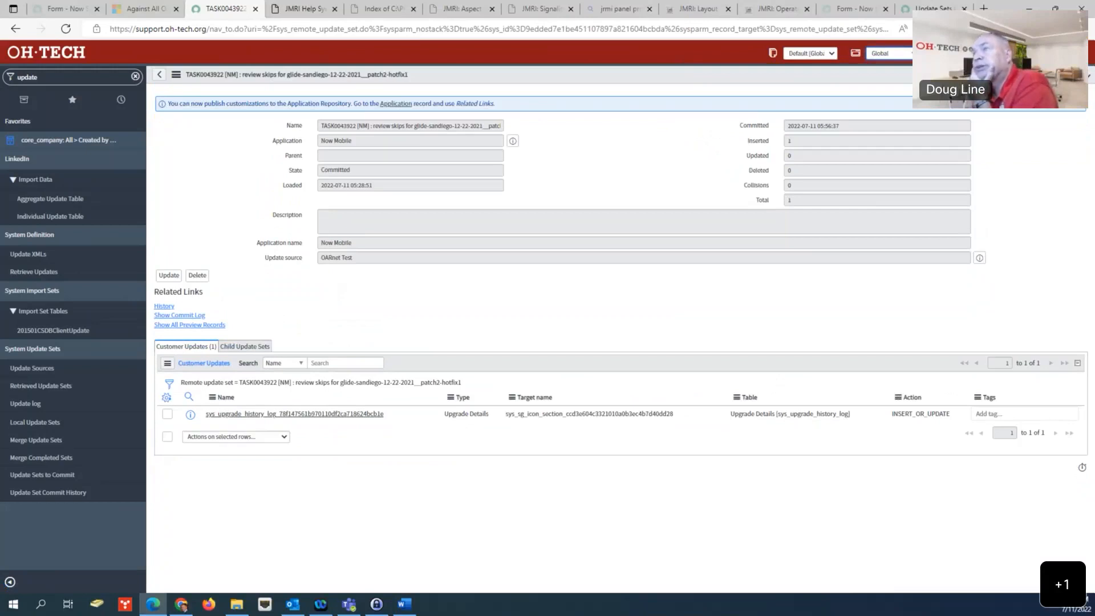
{"action": "left_click", "coordinate": [181, 605]}
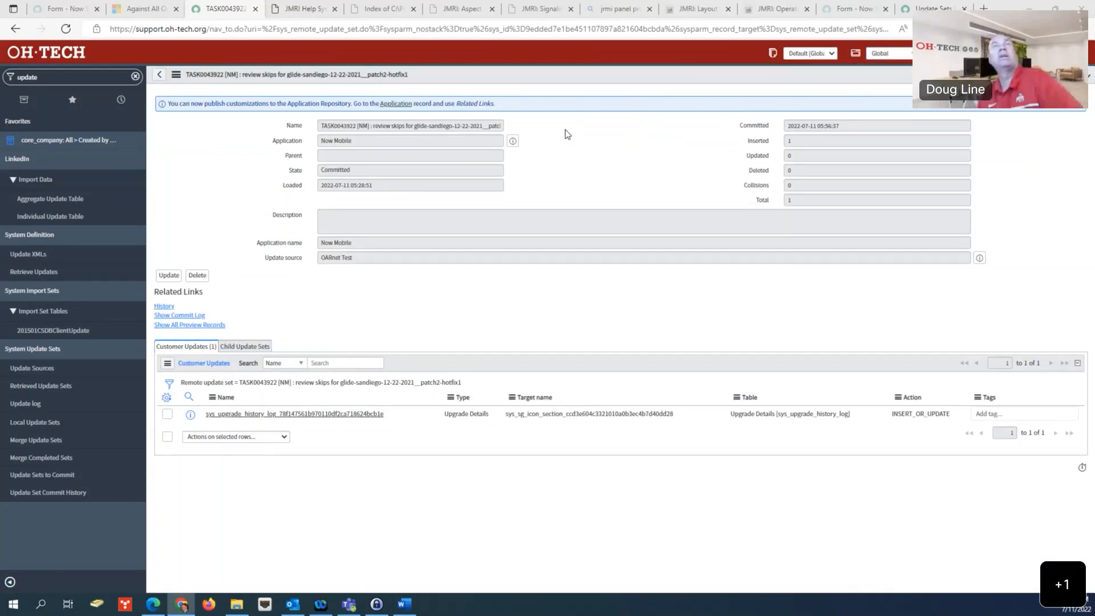
- Open TASK0044709 and preview it: 7 updates, 6 inserts, 1 update, 0 collisions
{"action": "left_click", "coordinate": [43, 391]}
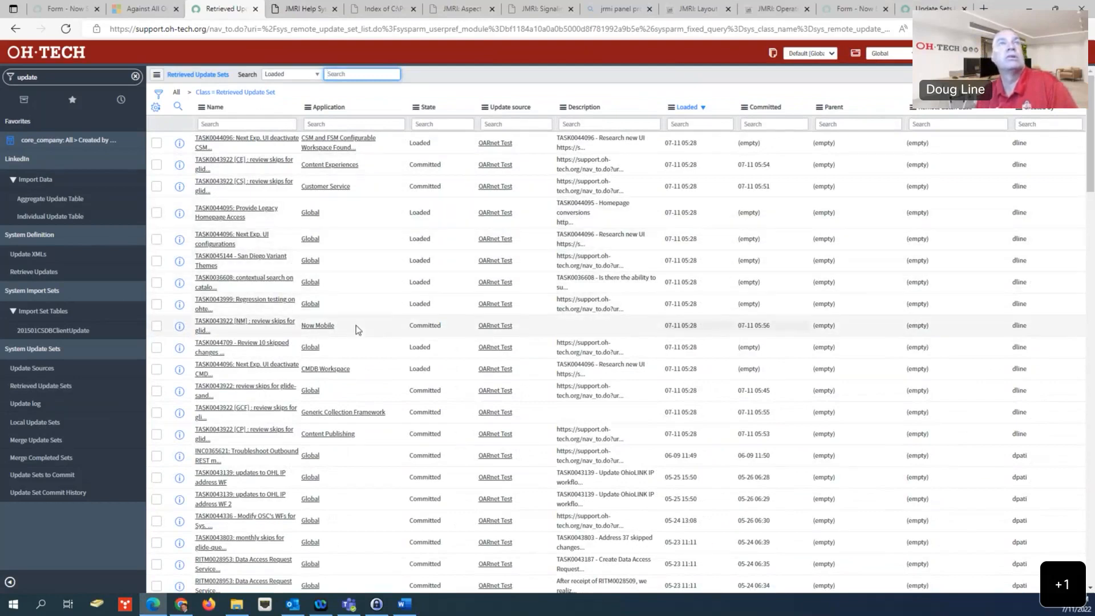
{"action": "left_click", "coordinate": [243, 344]}
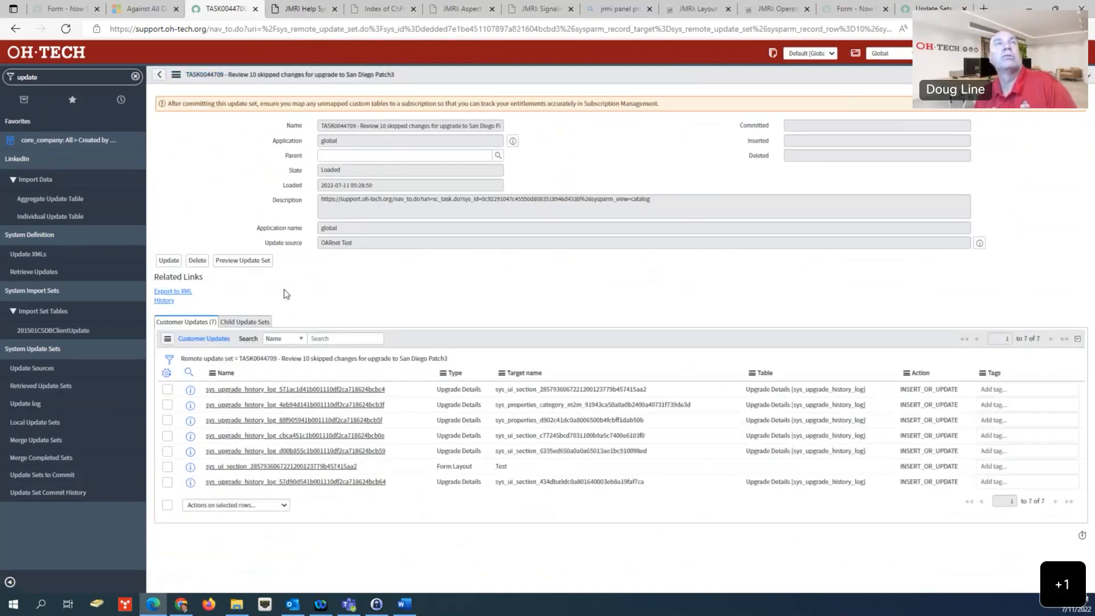
{"action": "left_click", "coordinate": [243, 261]}
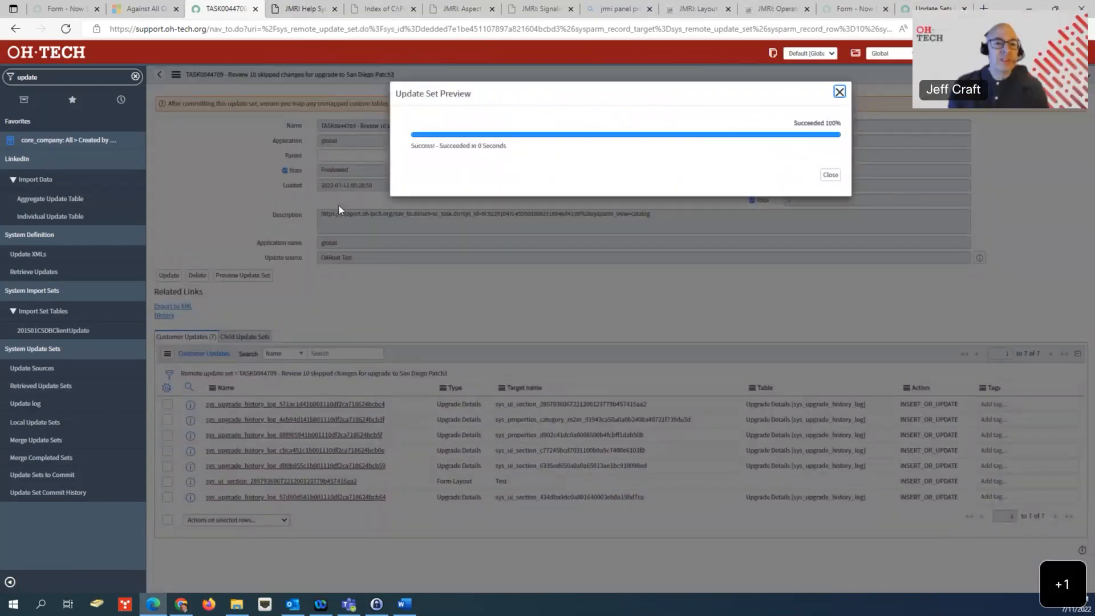
{"action": "left_click", "coordinate": [832, 177]}
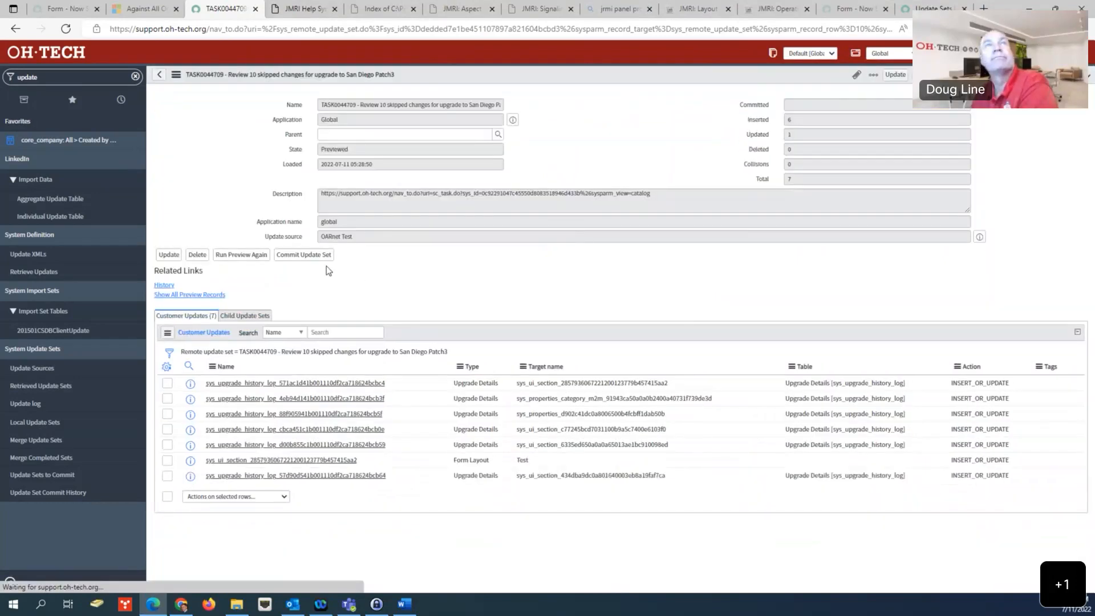
- Commit TASK0044709 (7 updates: 6 inserted, 1 updated) and close the success dialog
{"action": "left_click", "coordinate": [307, 277]}
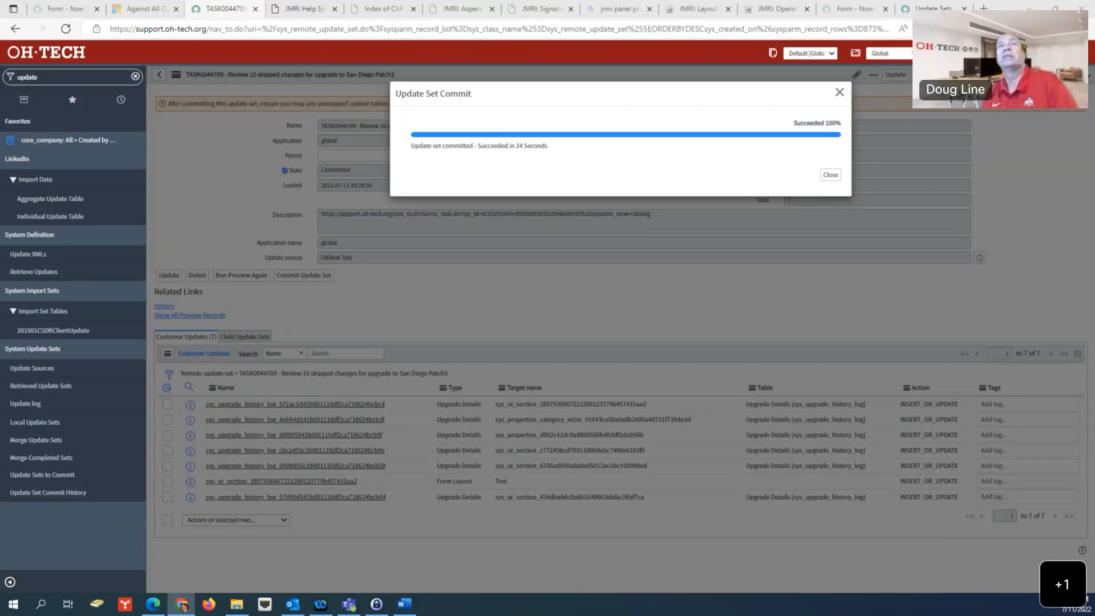
{"action": "left_click", "coordinate": [831, 175]}
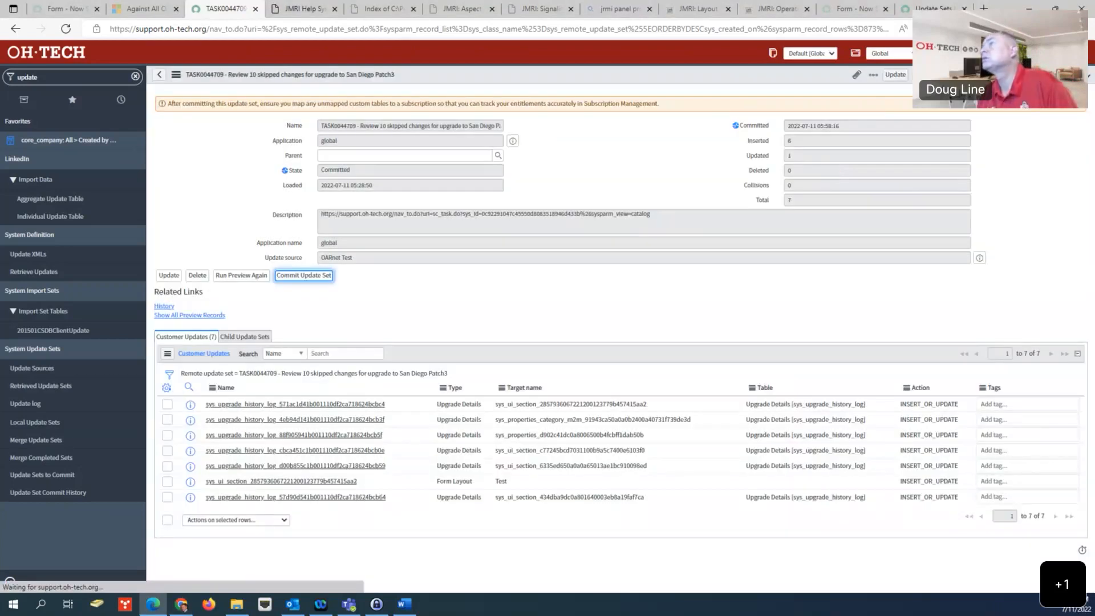
{"action": "key", "text": "alt+Tab"}
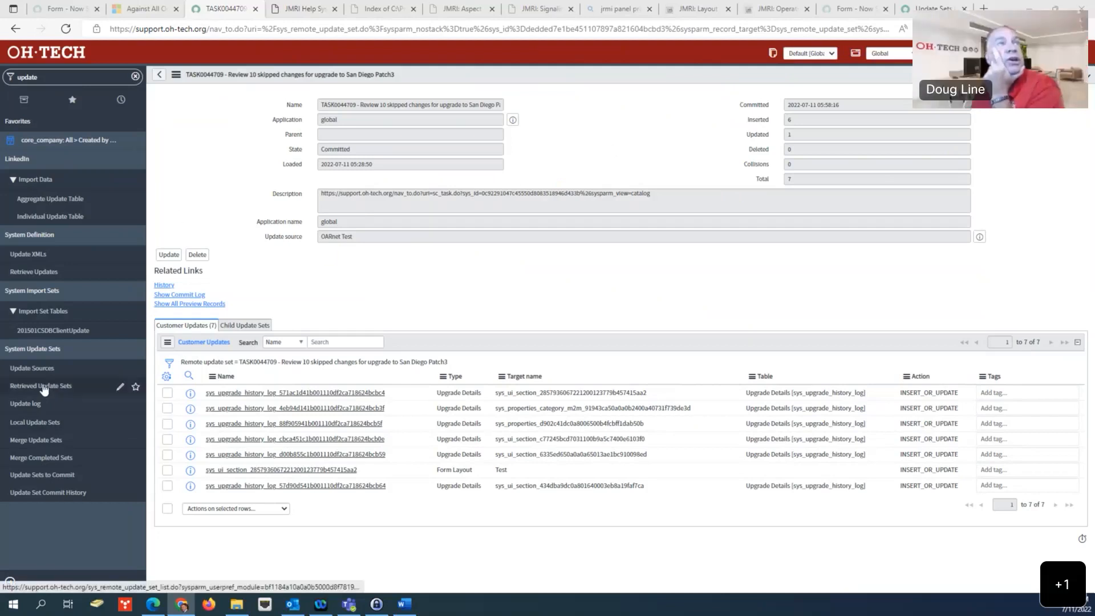
- Open the TASK0043999 regression testing update set and preview it; the preview fails with 1 error
{"action": "left_click", "coordinate": [41, 386]}
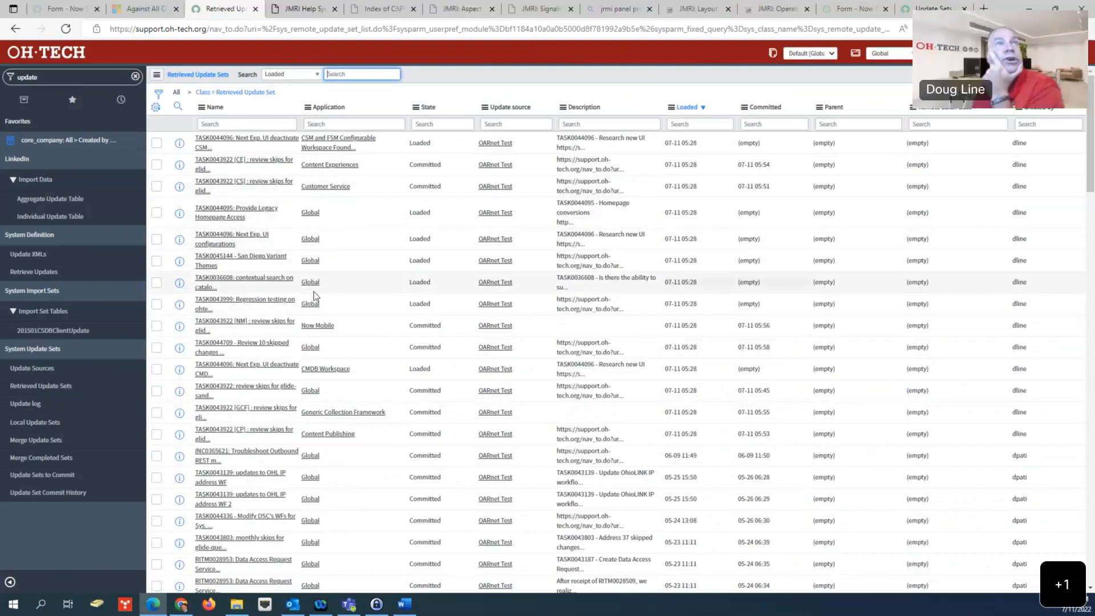
{"action": "left_click", "coordinate": [254, 305]}
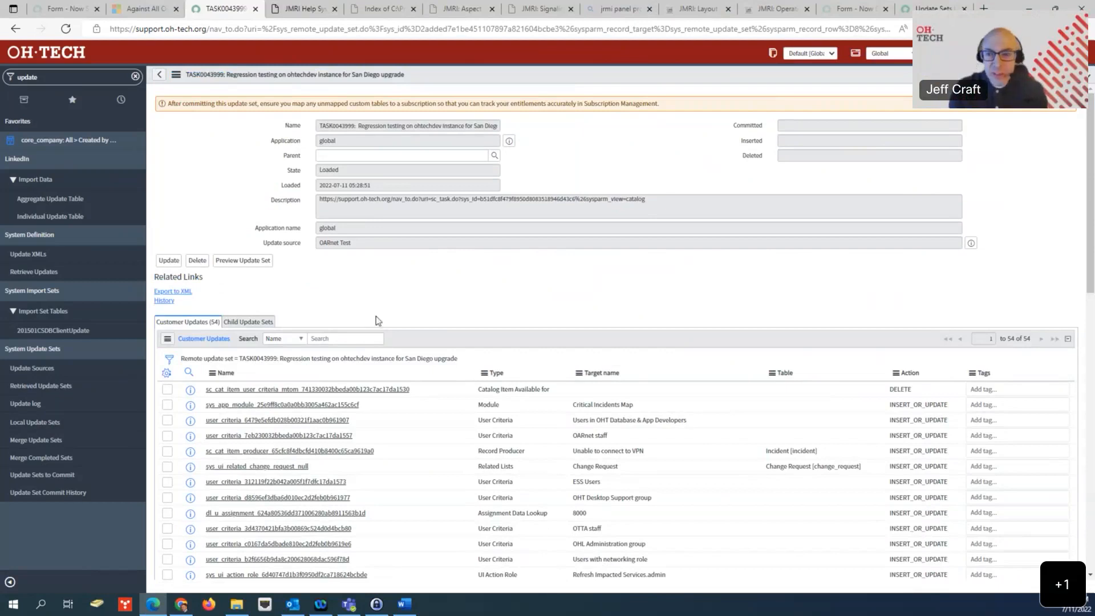
{"action": "left_click", "coordinate": [1068, 109]}
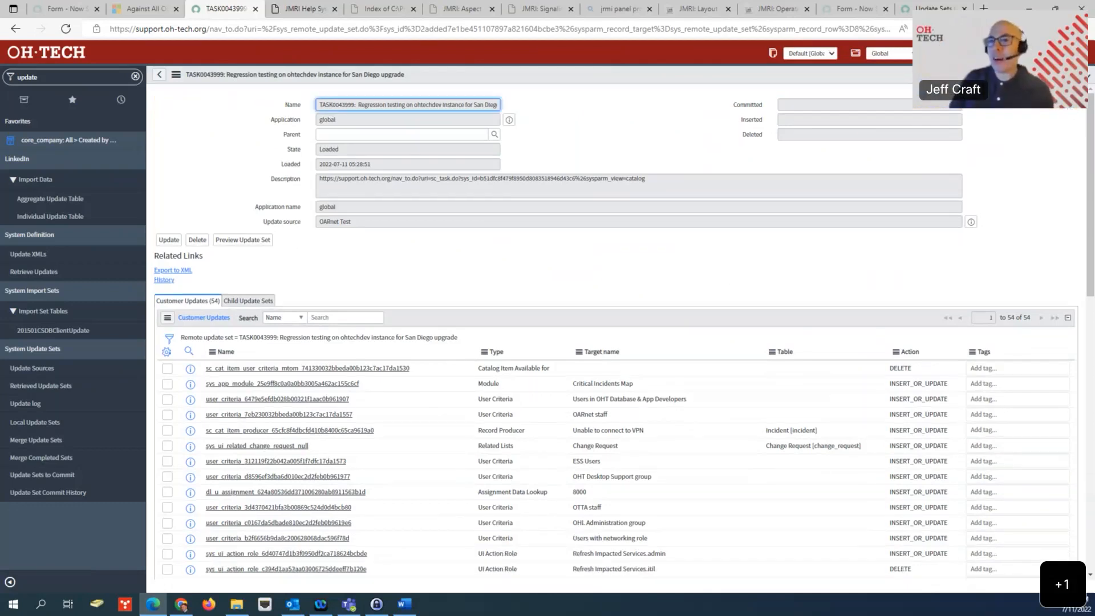
{"action": "left_click", "coordinate": [243, 239]}
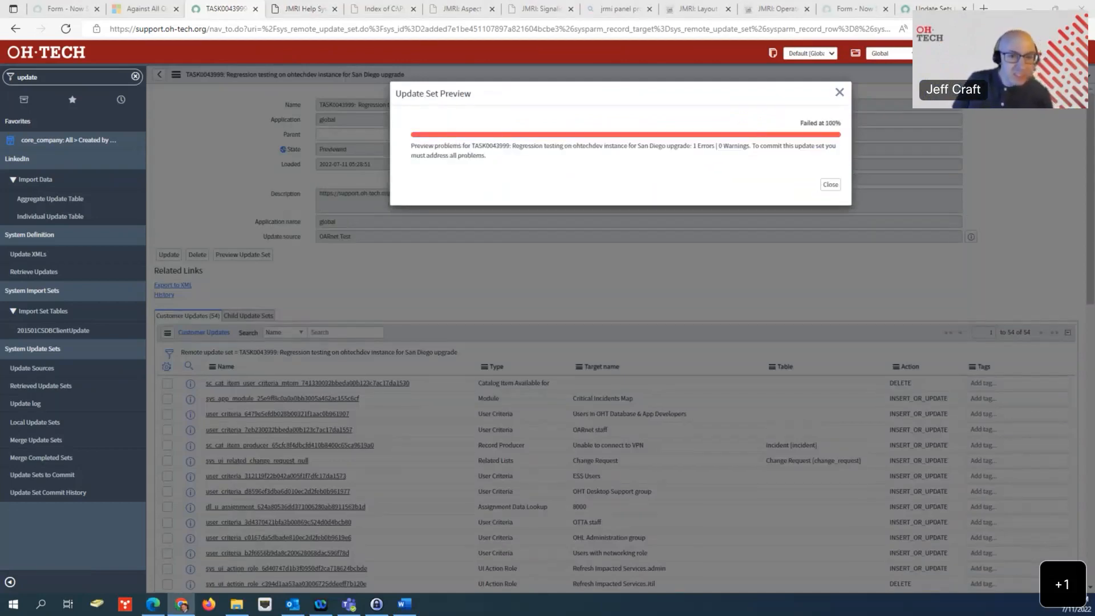
- Compare the newer local sc_cat_item_user_criteria_mtom update with the remote delete, then go back
{"action": "left_click", "coordinate": [831, 186]}
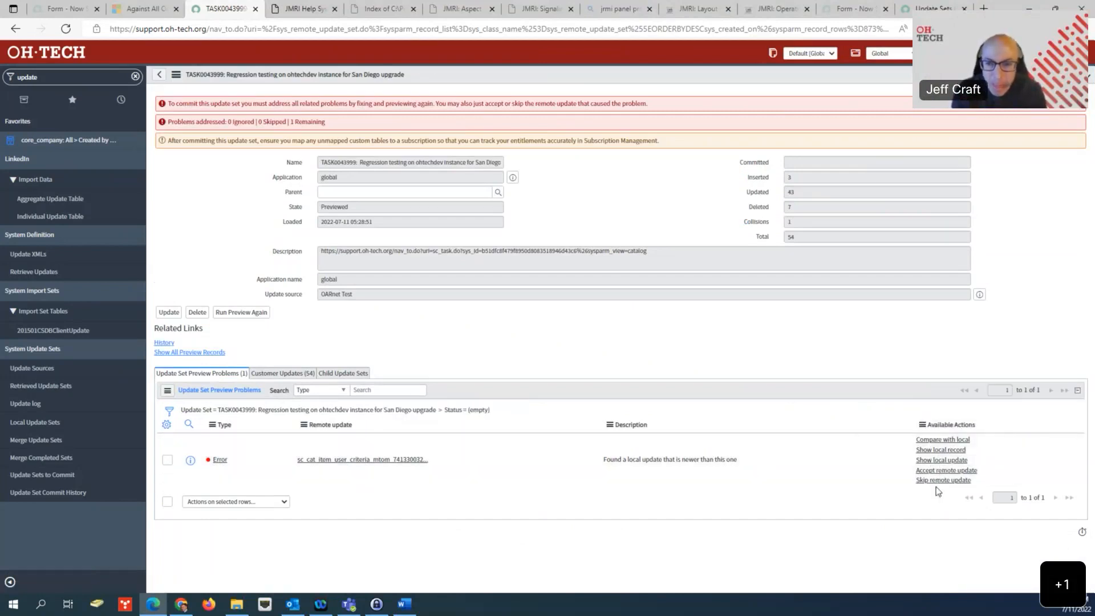
{"action": "left_click", "coordinate": [943, 442]}
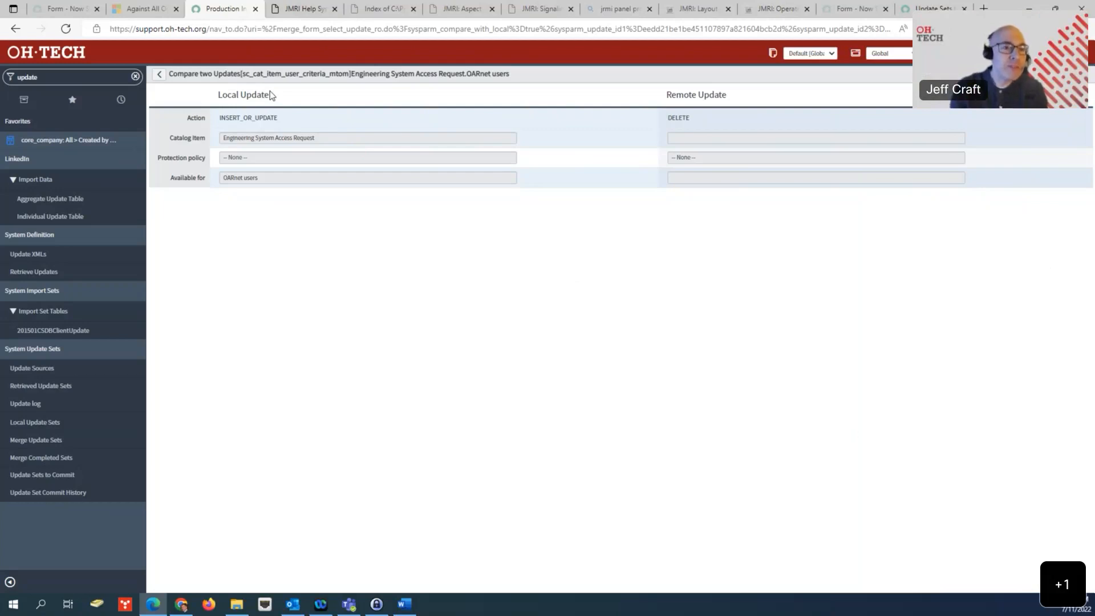
{"action": "left_click", "coordinate": [159, 76]}
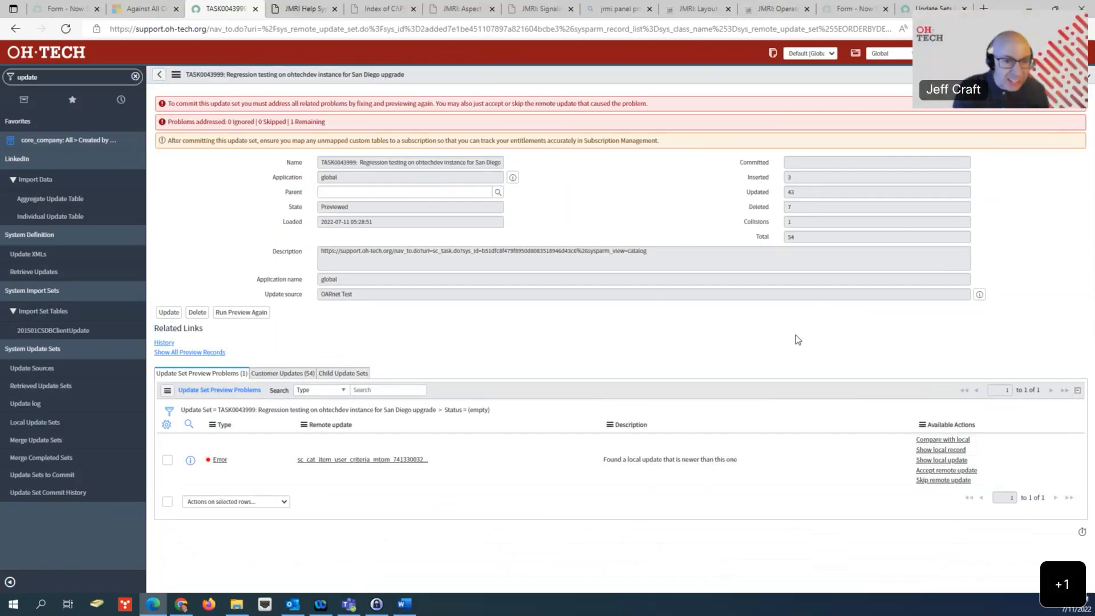
{"action": "left_click", "coordinate": [930, 439]}
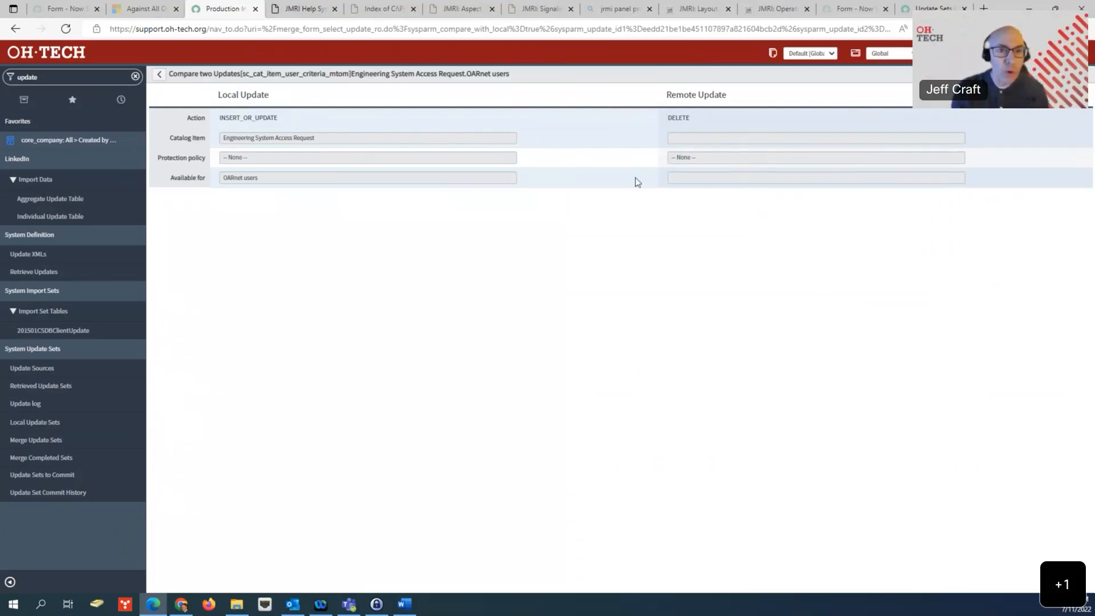
{"action": "left_click", "coordinate": [160, 78]}
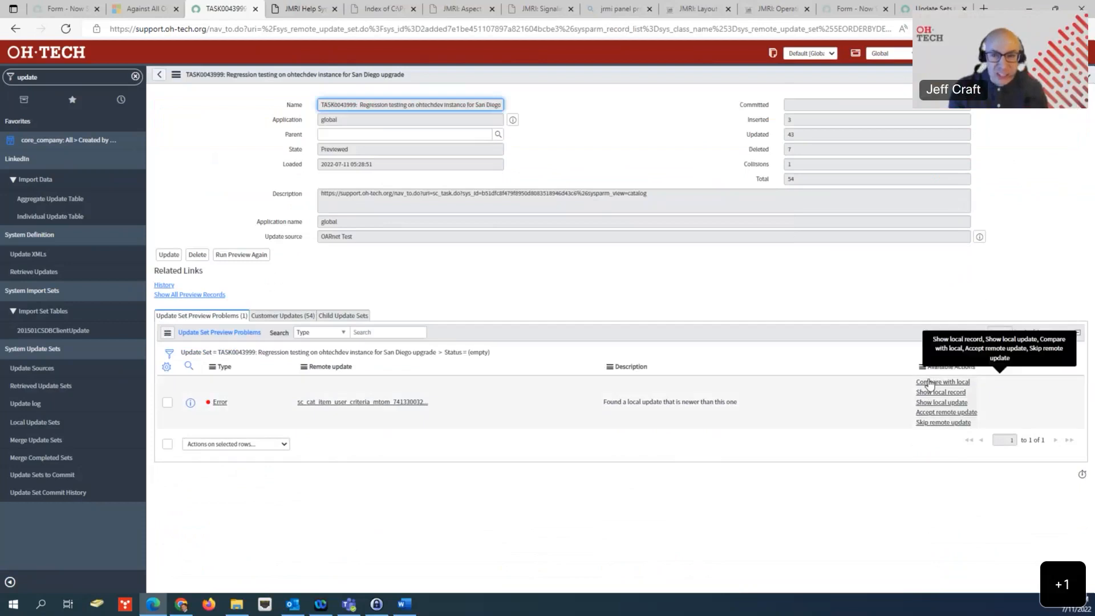
- Accept the remote update for the problem and commit the 54-update TASK0043999 set
{"action": "left_click", "coordinate": [945, 412]}
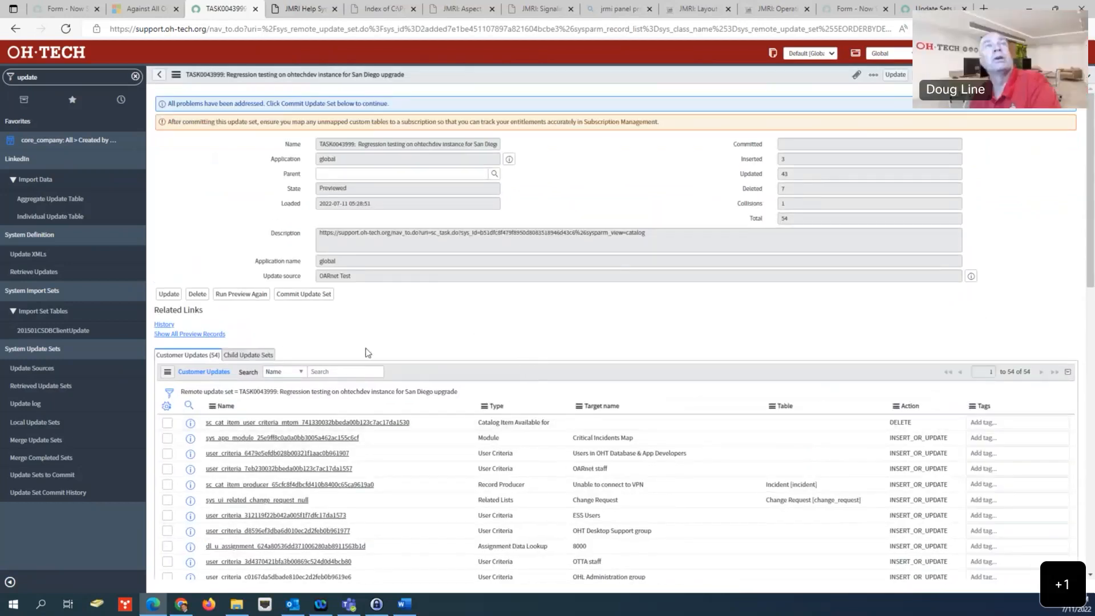
{"action": "left_click", "coordinate": [303, 295]}
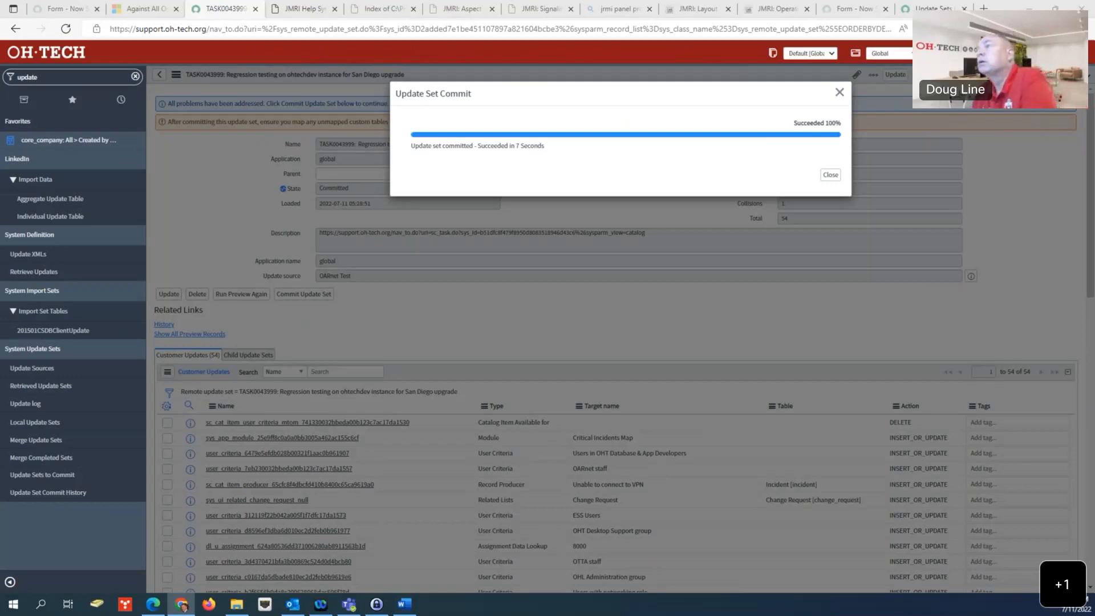
- Close the commit results and open TASK0044095 Provide Legacy Homepage Access from Retrieved Update Sets
{"action": "left_click", "coordinate": [831, 174]}
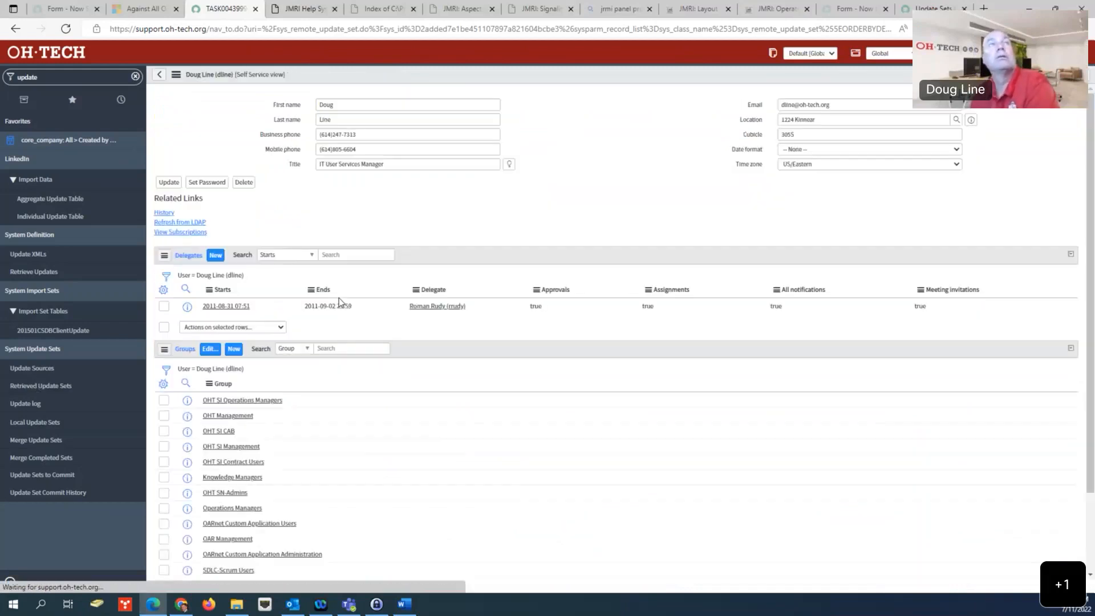
{"action": "left_click", "coordinate": [35, 386]}
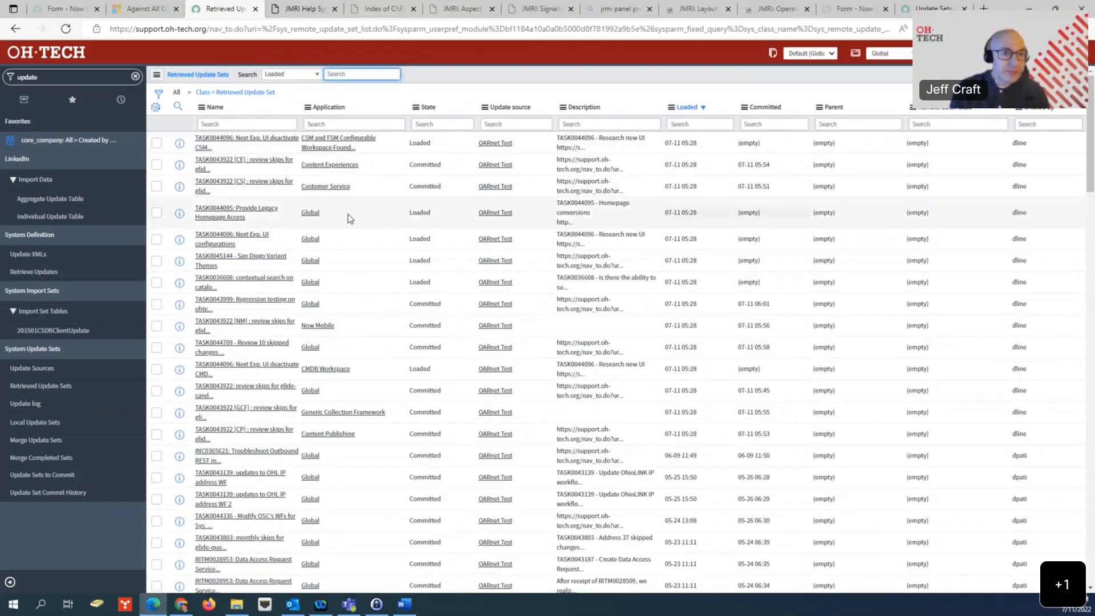
{"action": "left_click", "coordinate": [216, 211]}
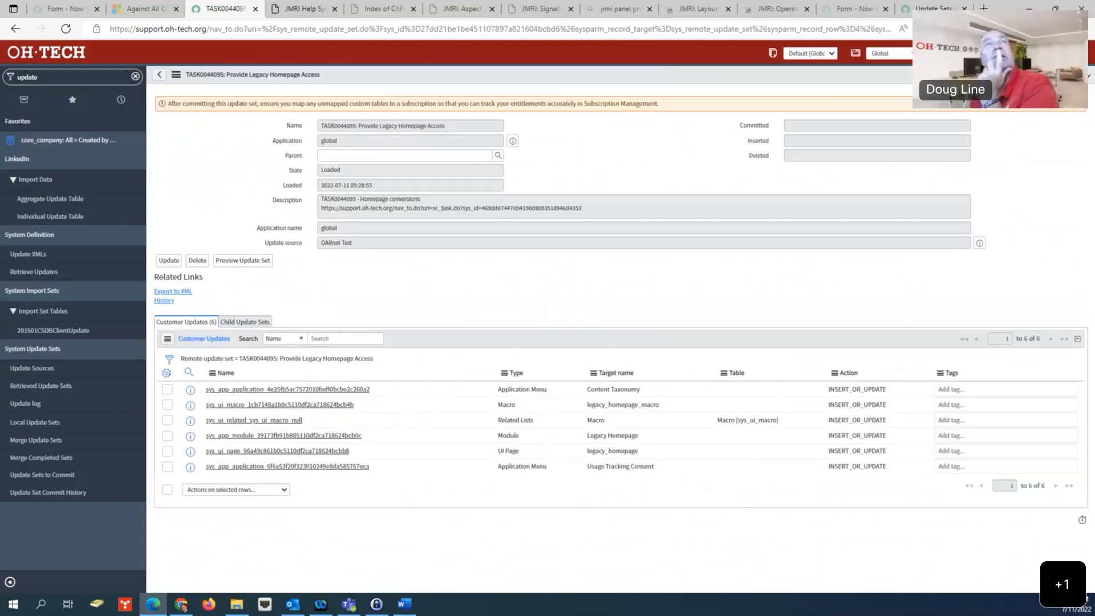
- Preview TASK0044095, then commit it (4 inserted, 2 updated) and return to Retrieved Update Sets
{"action": "left_click", "coordinate": [1043, 75]}
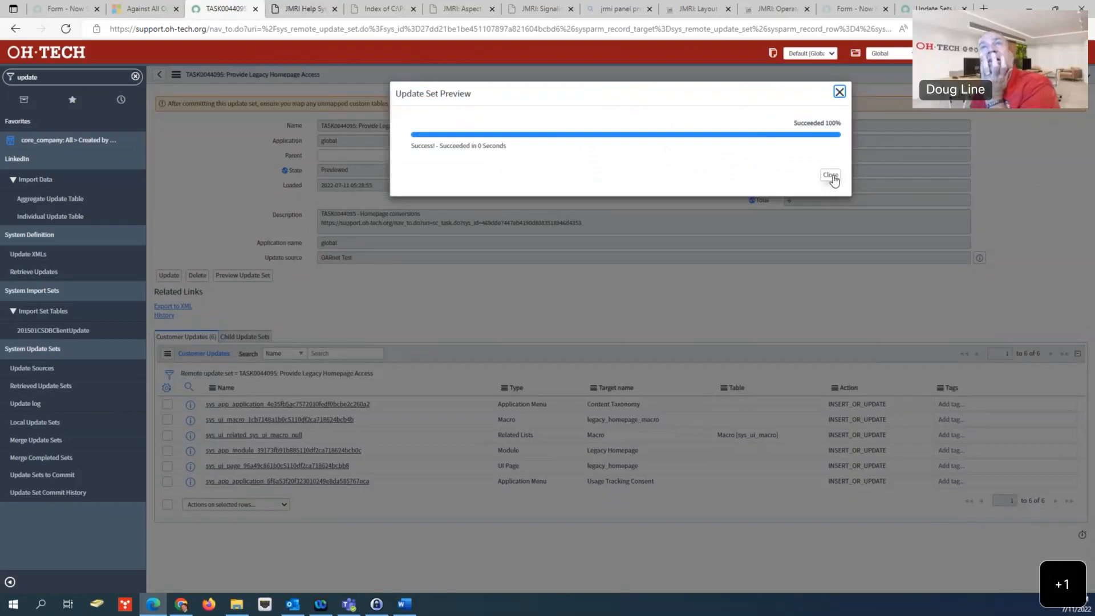
{"action": "left_click", "coordinate": [831, 175]}
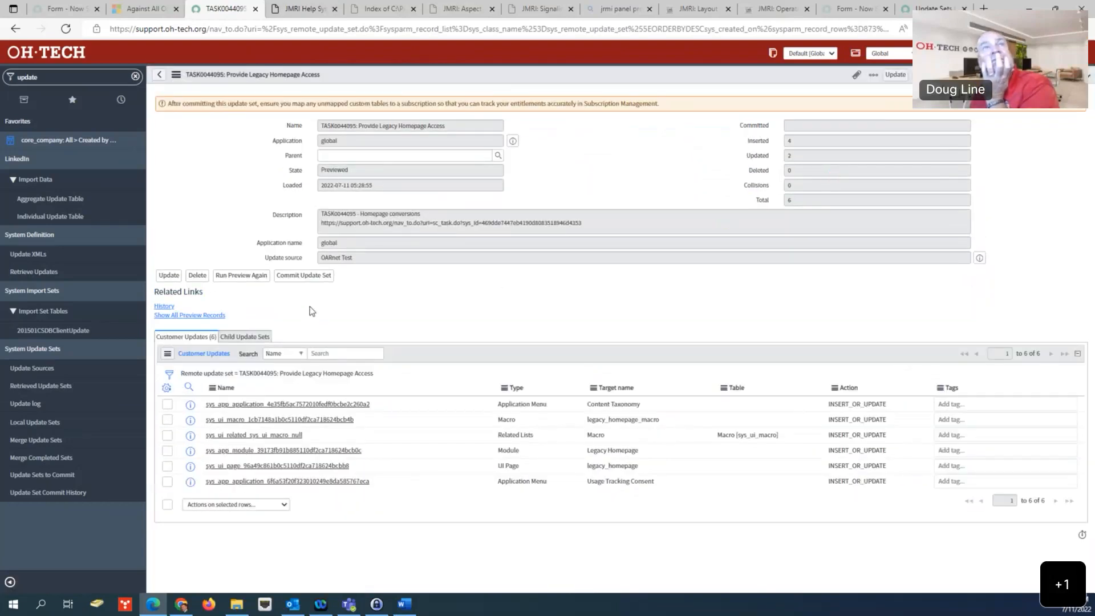
{"action": "left_click", "coordinate": [319, 277]}
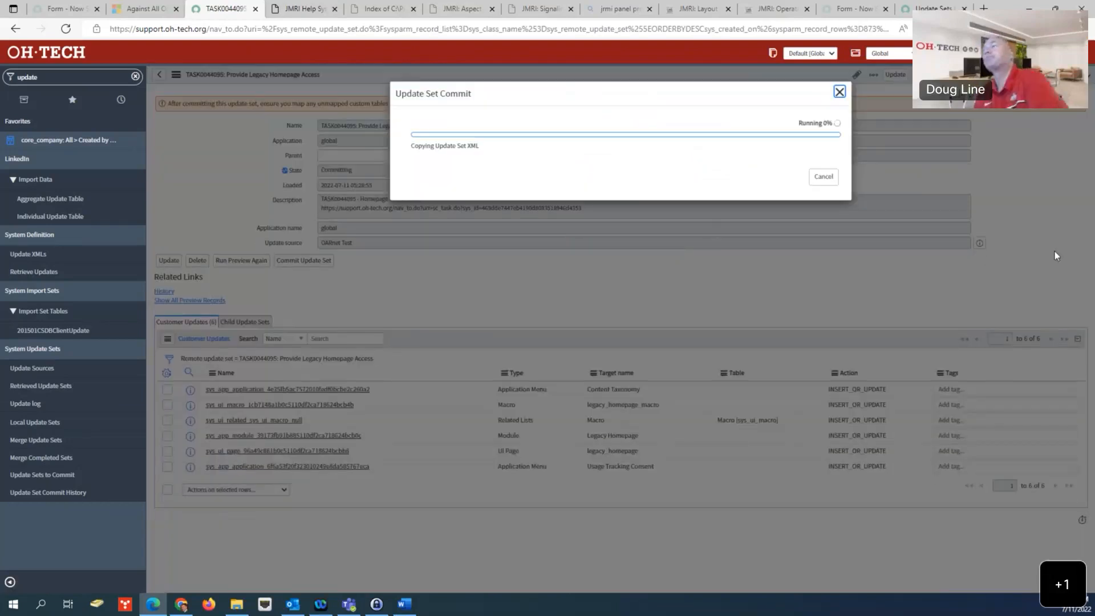
{"action": "key", "text": "alt+Tab"}
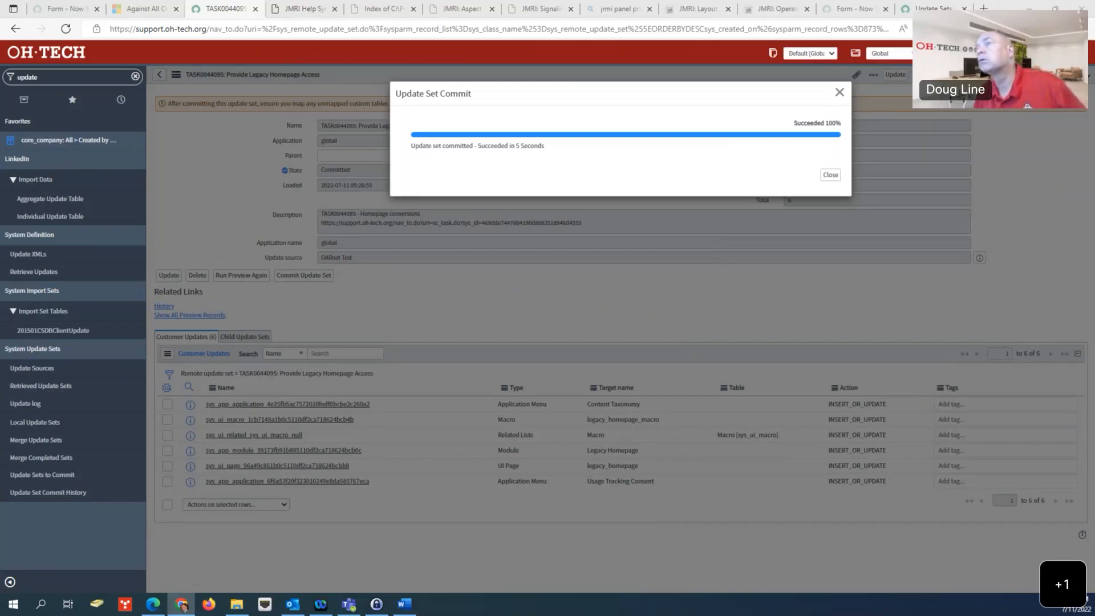
{"action": "left_click", "coordinate": [830, 176]}
{"action": "key", "text": "alt+Tab"}
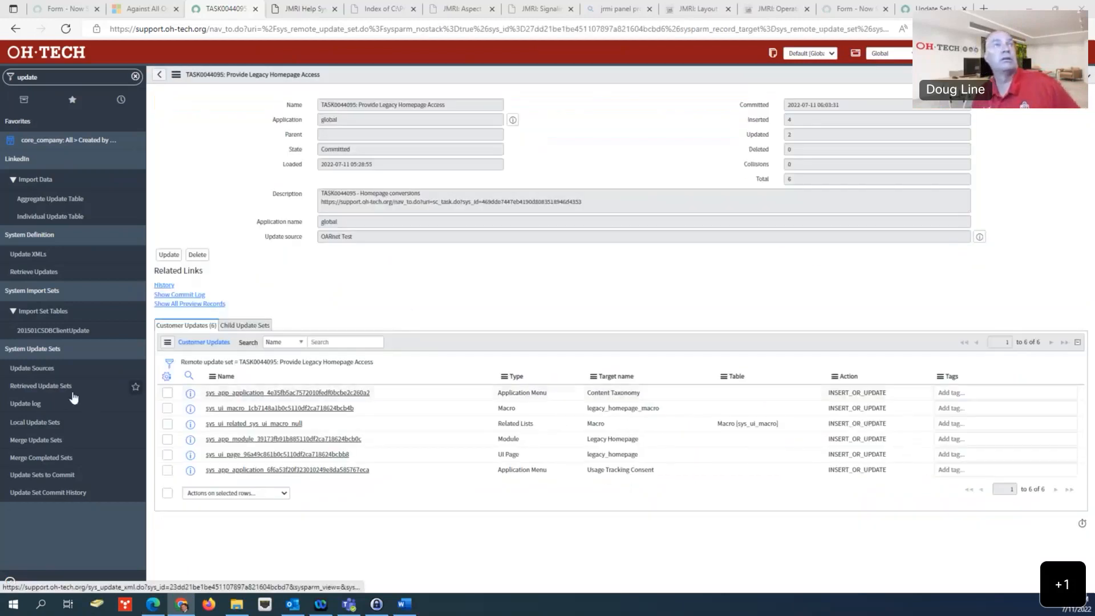
{"action": "left_click", "coordinate": [70, 388]}
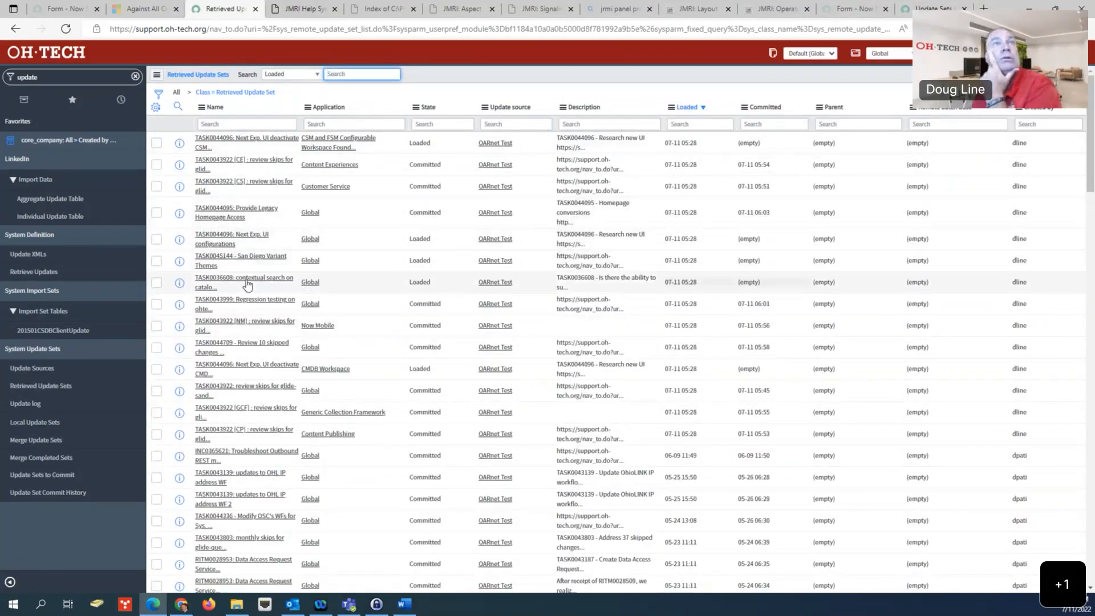
- Open TASK0036608 contextual search on catalog items and preview it, revealing 7 errors
{"action": "left_click", "coordinate": [211, 282]}
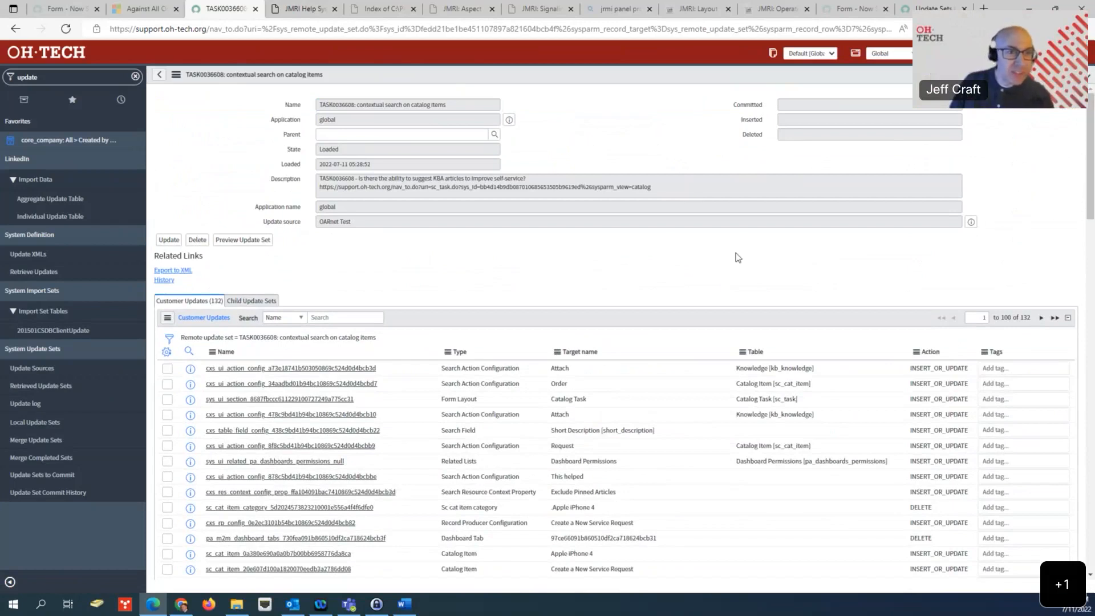
{"action": "left_click", "coordinate": [251, 241]}
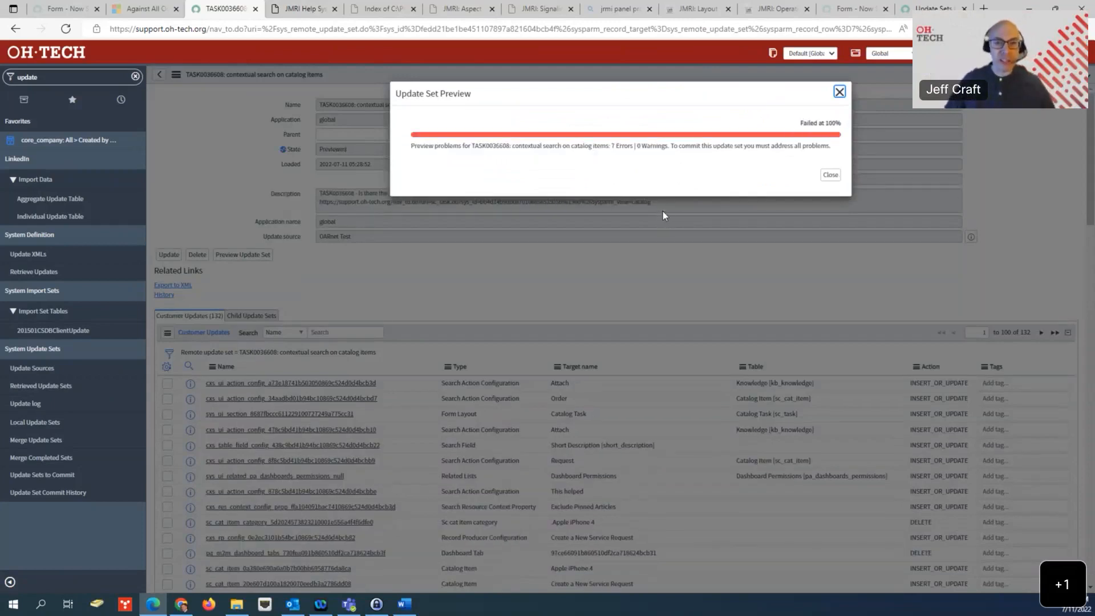
{"action": "left_click", "coordinate": [831, 176]}
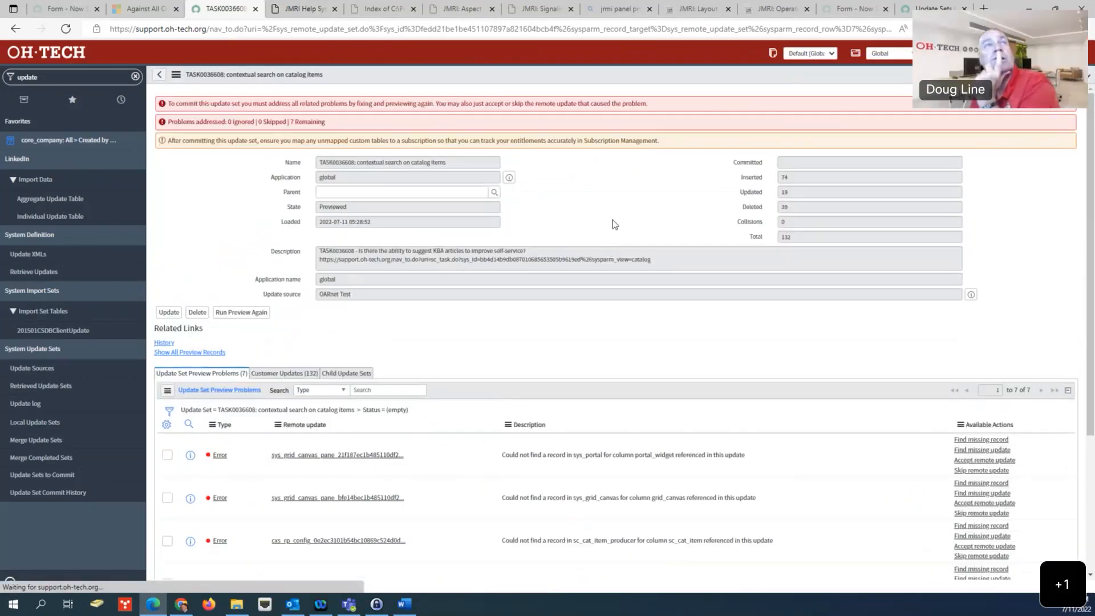
{"action": "left_click", "coordinate": [1070, 107]}
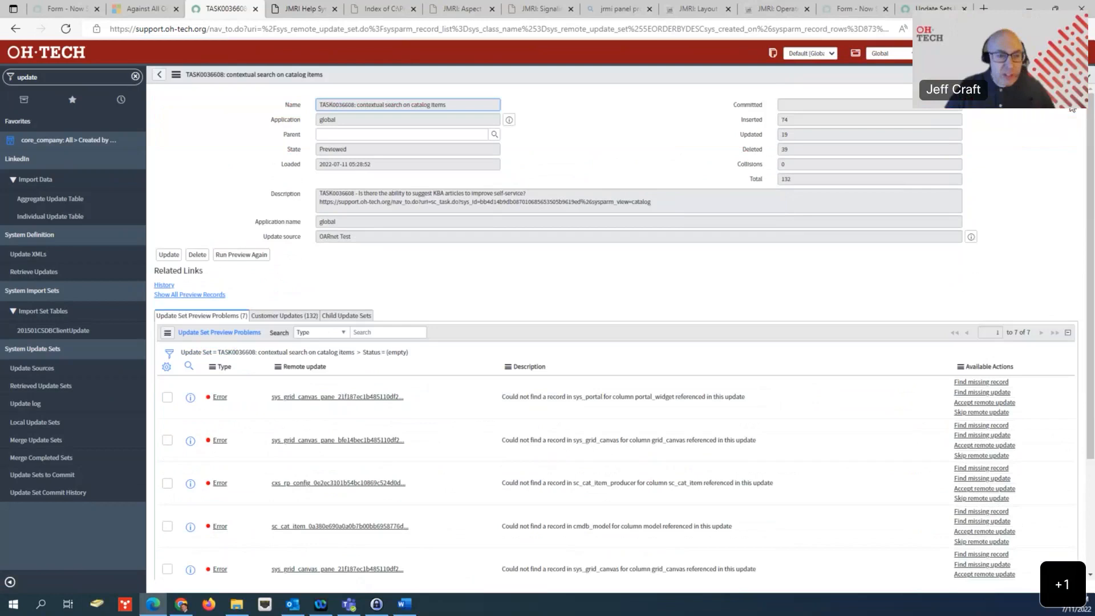
- Accept the remote update for the first portal_widget reference error, leaving 6 problems
{"action": "scroll", "coordinate": [561, 316], "scroll_direction": "down", "scroll_amount": 3}
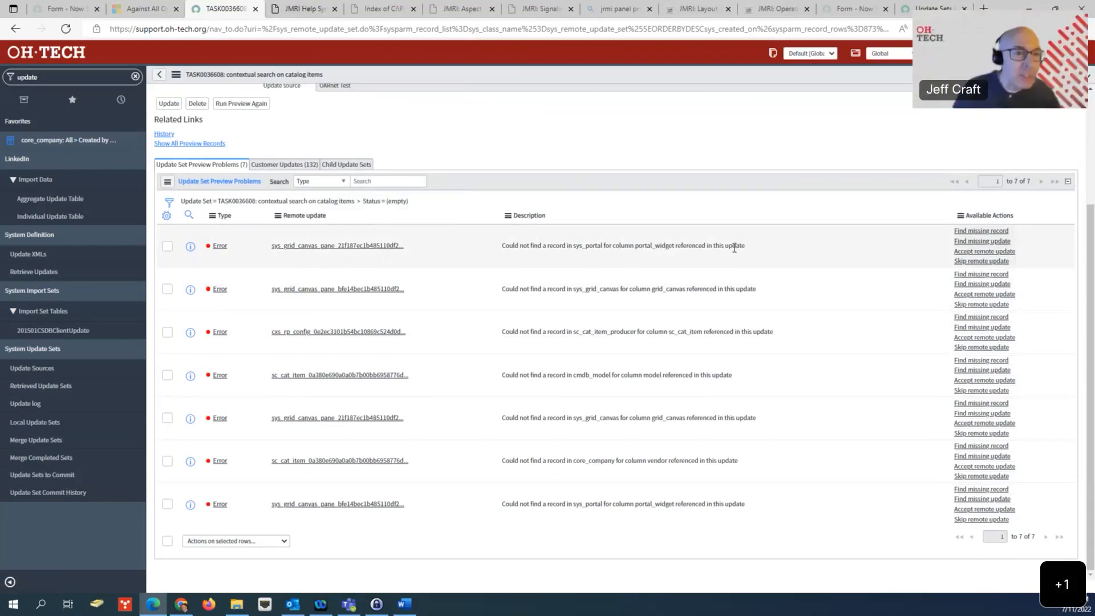
{"action": "left_click_drag", "start_coordinate": [978, 251], "coordinate": [614, 251]}
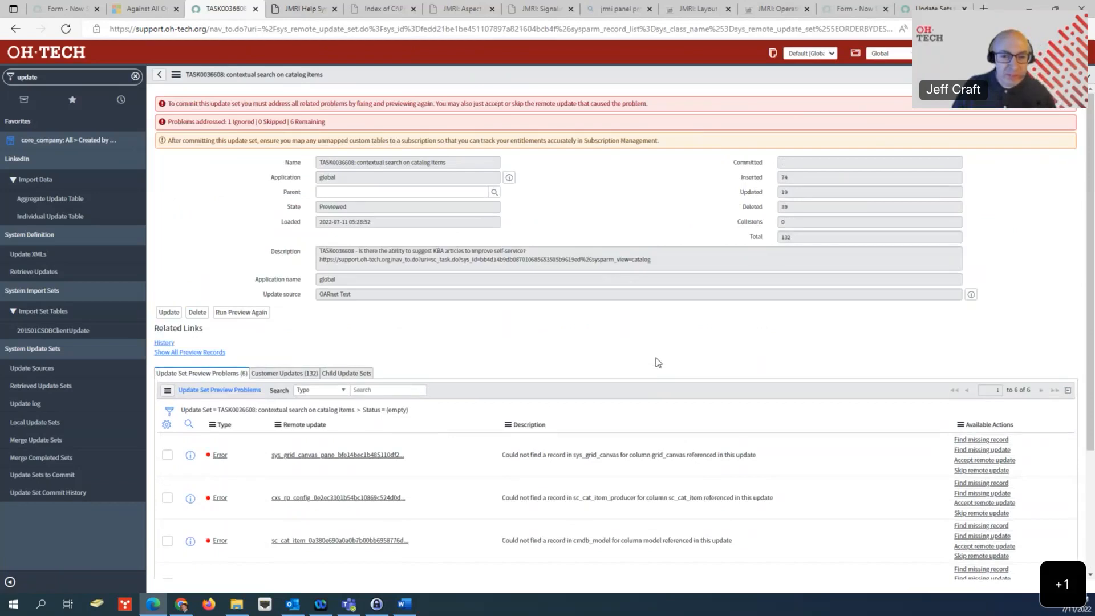
{"action": "scroll", "coordinate": [656, 362], "scroll_direction": "down", "scroll_amount": 3}
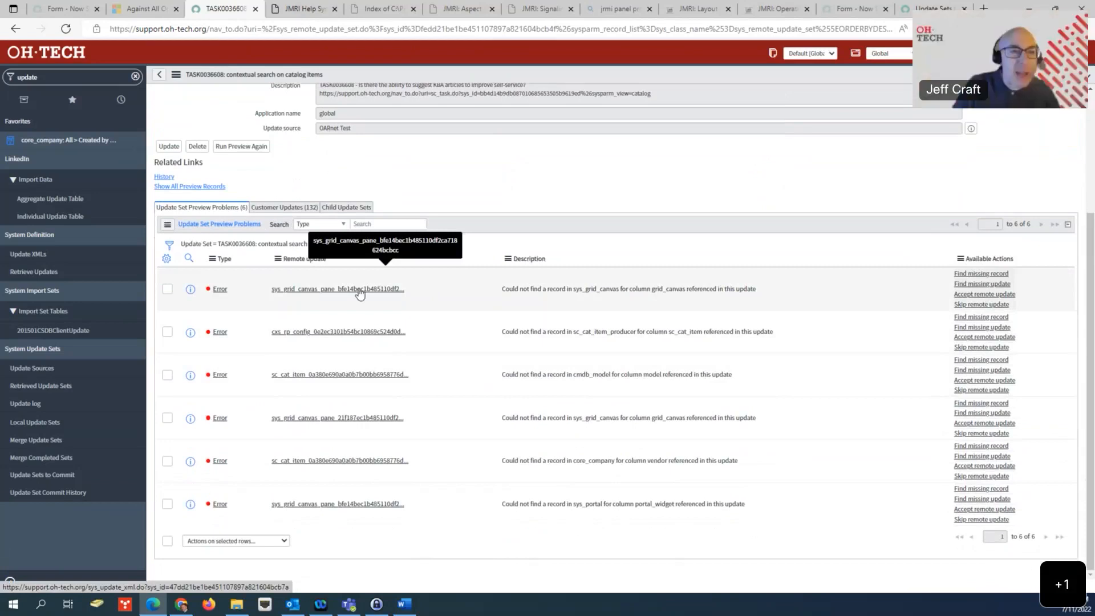
- Accept the remote update on the remaining six preview problems, then commit TASK0036608
{"action": "left_click", "coordinate": [968, 296]}
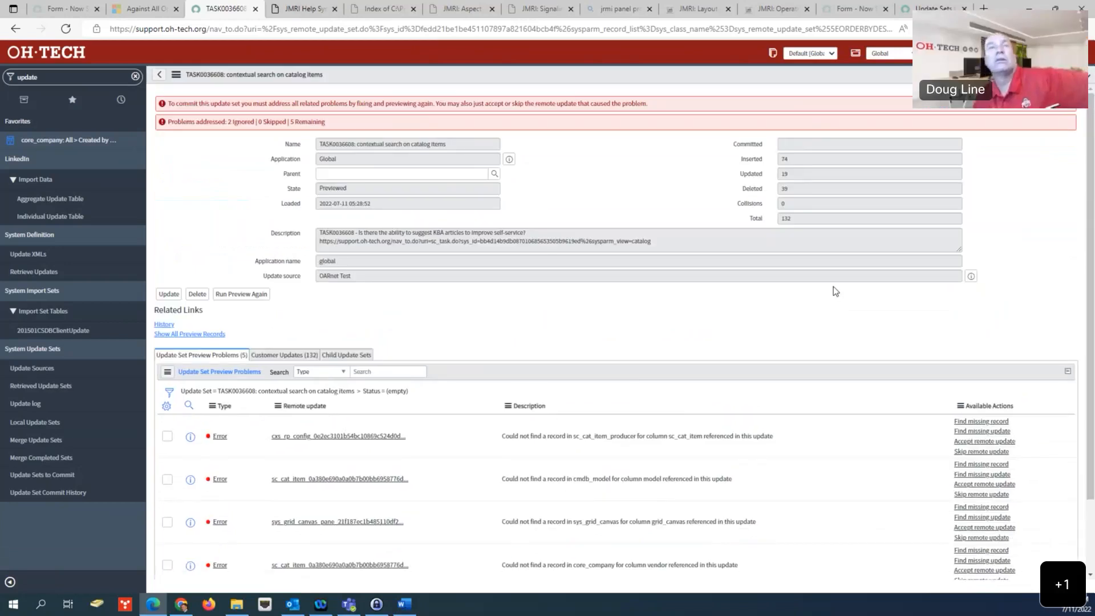
{"action": "scroll", "coordinate": [704, 401], "scroll_direction": "down", "scroll_amount": 2}
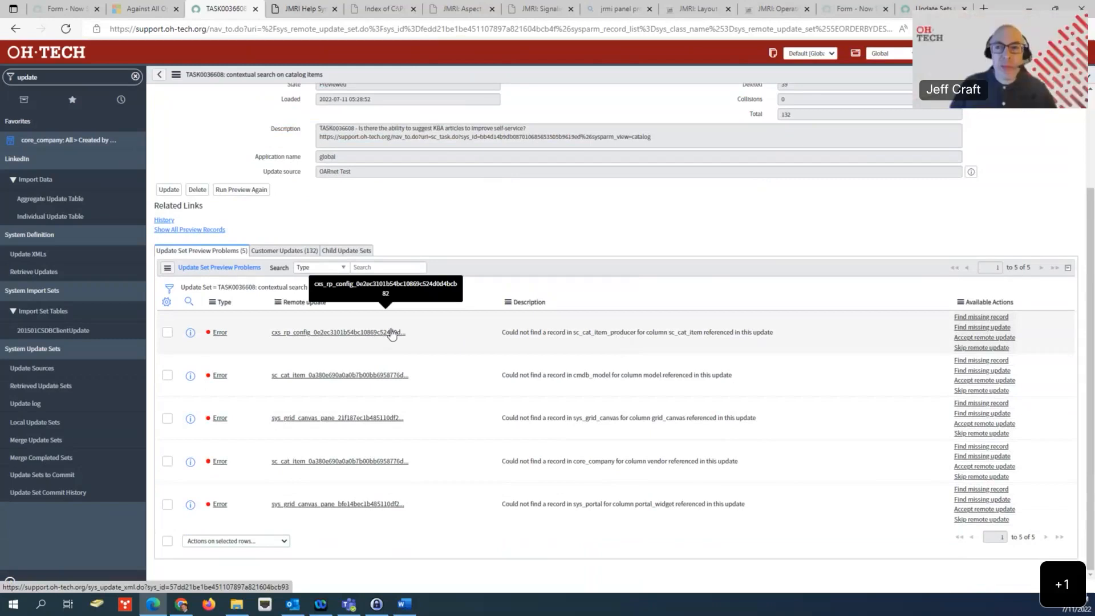
{"action": "left_click", "coordinate": [991, 341]}
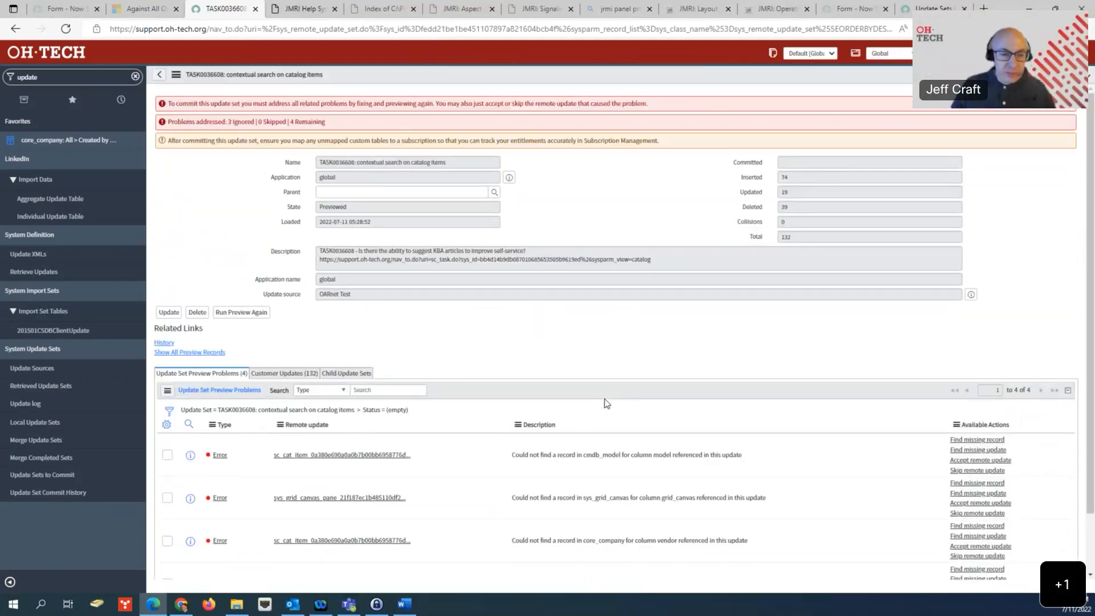
{"action": "scroll", "coordinate": [605, 398], "scroll_direction": "down", "scroll_amount": 1}
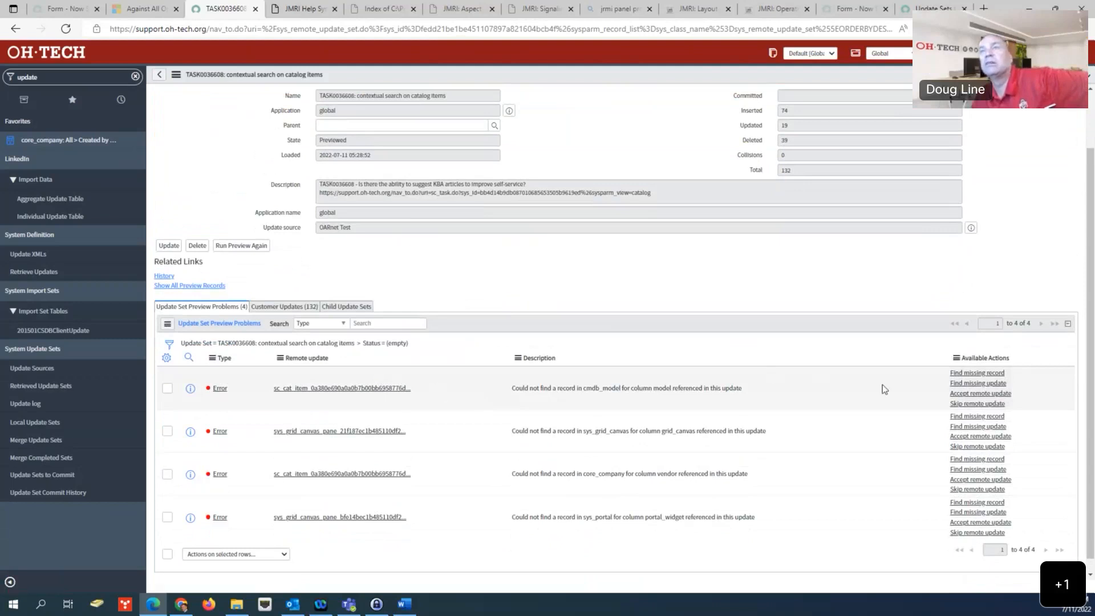
{"action": "left_click", "coordinate": [981, 393]}
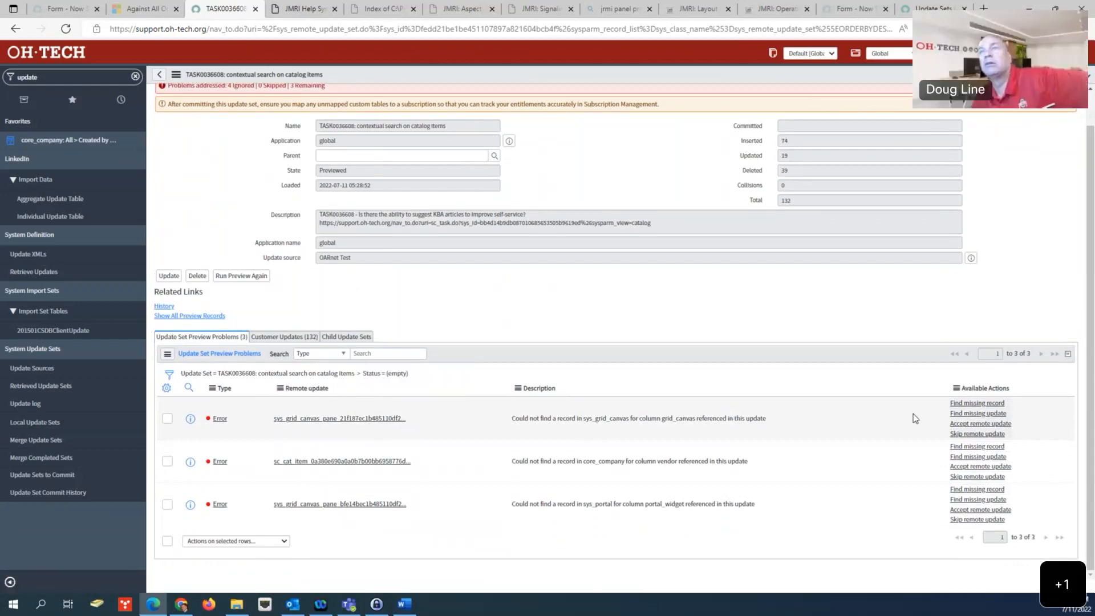
{"action": "left_click", "coordinate": [982, 425]}
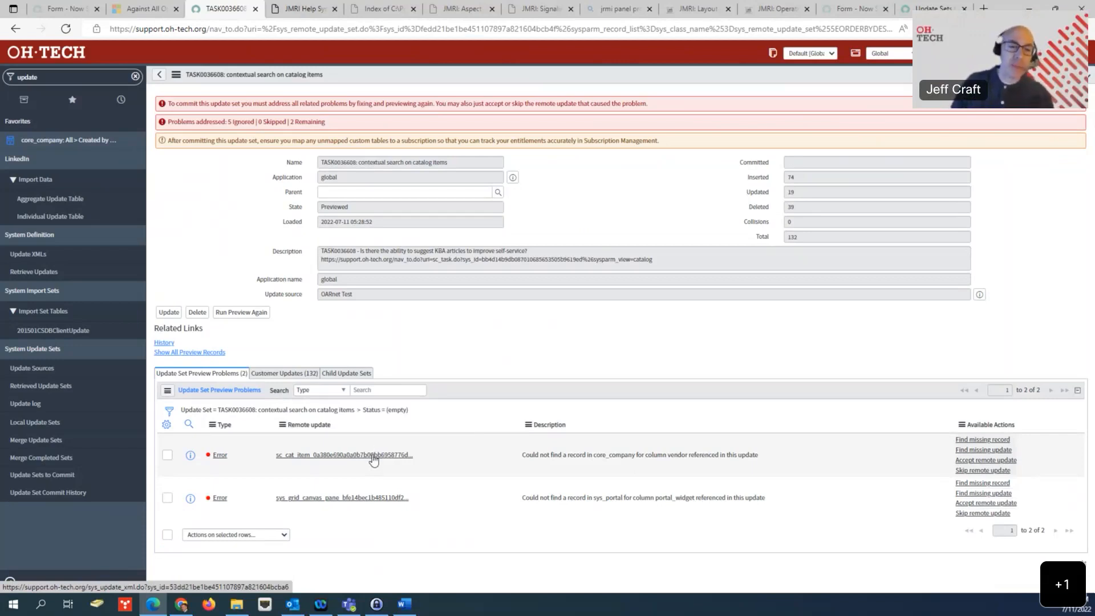
{"action": "left_click", "coordinate": [986, 460]}
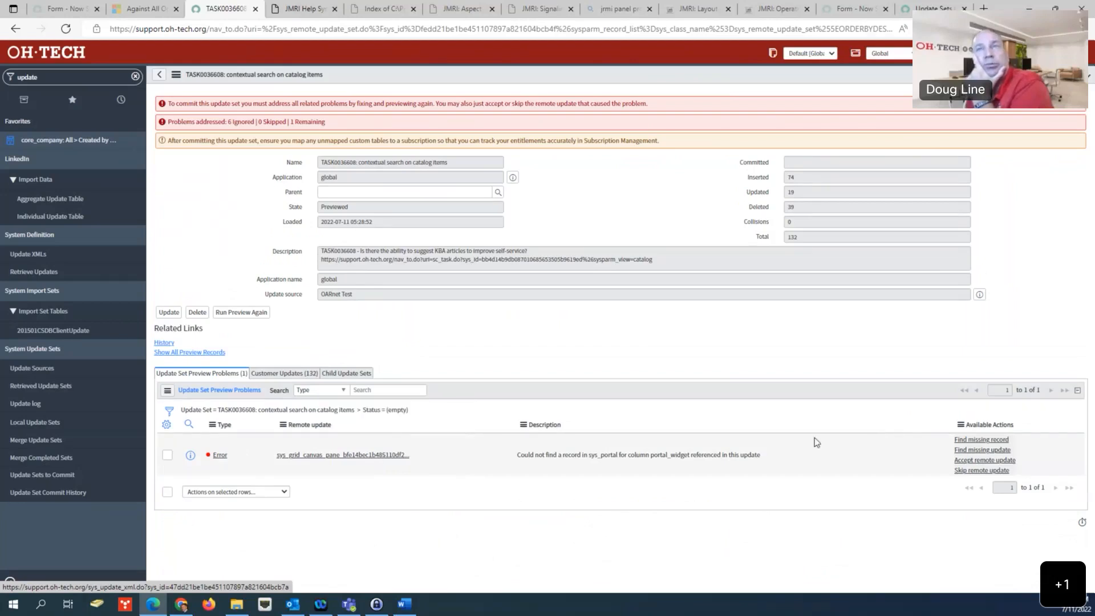
{"action": "left_click", "coordinate": [974, 460]}
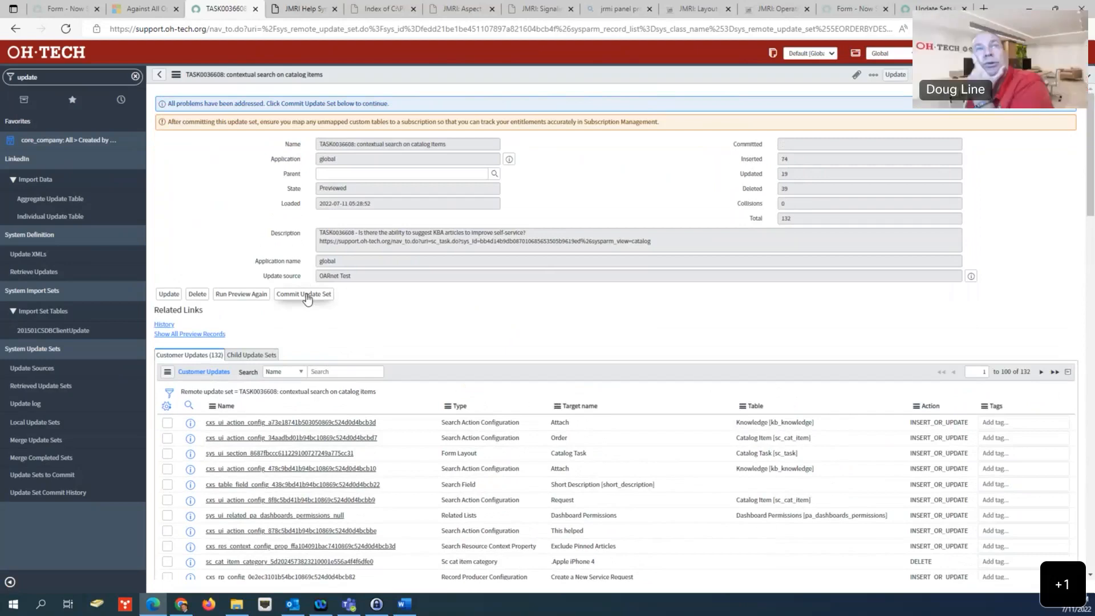
{"action": "left_click", "coordinate": [305, 294]}
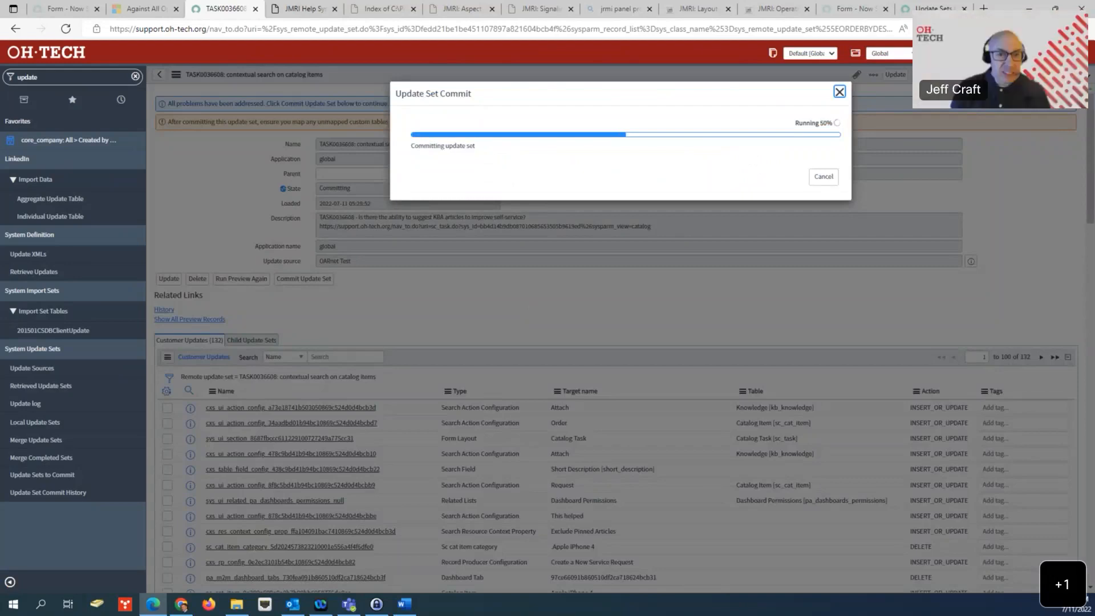
- Close the finished TASK0036608 commit: 132 updates, 74 inserted, 19 updated, 39 deleted
{"action": "key", "text": "alt+Tab"}
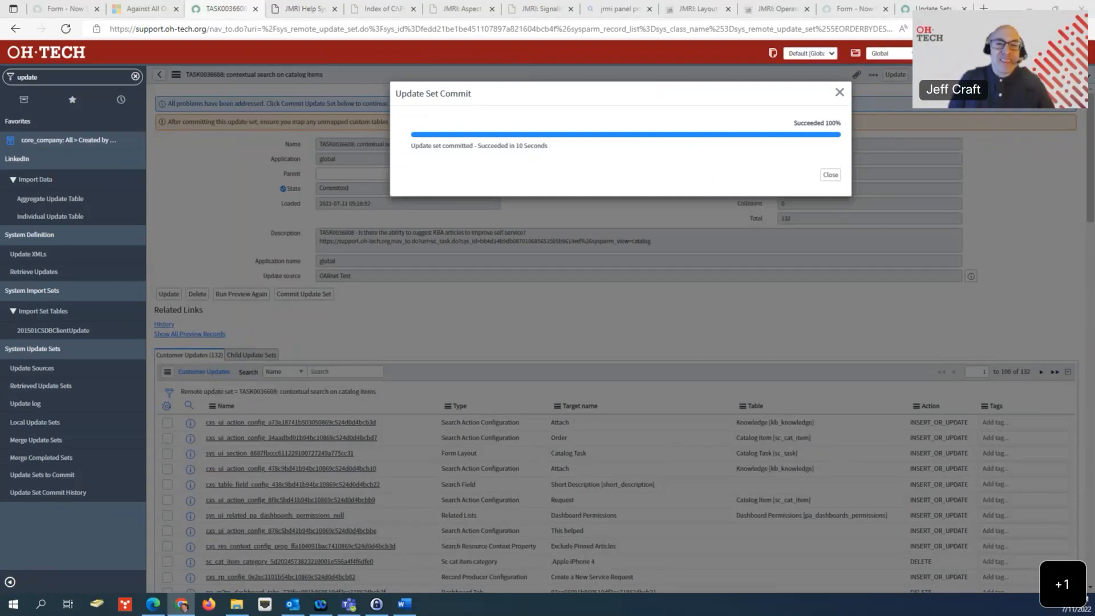
{"action": "left_click", "coordinate": [830, 175]}
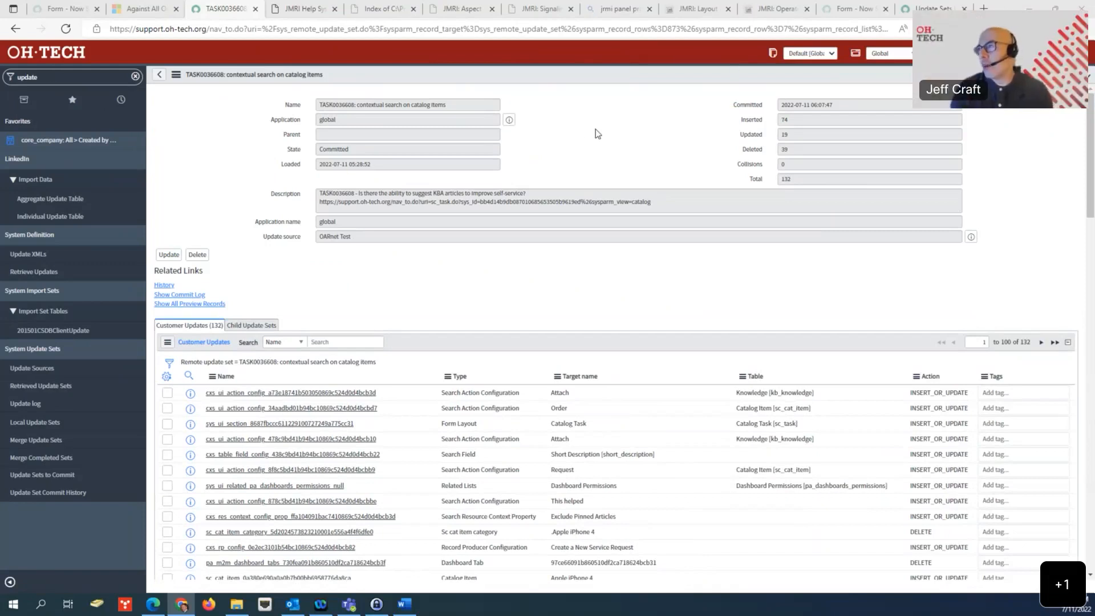
- Filter the application navigator with 'system def', then change the filter to 'plugins'
{"action": "left_click", "coordinate": [67, 77]}
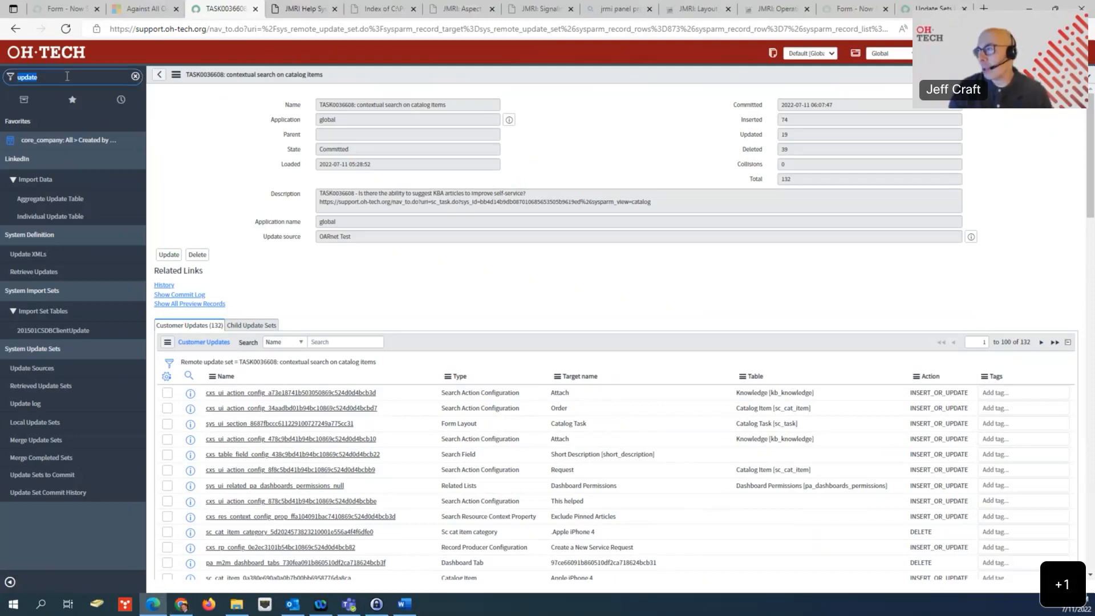
{"action": "type", "text": "s"}
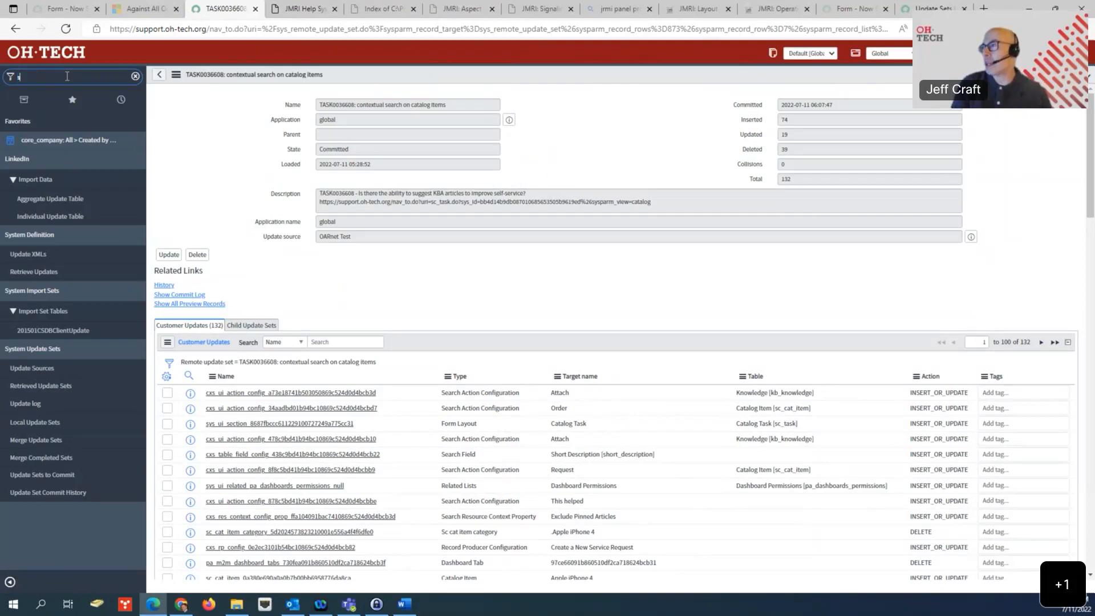
{"action": "type", "text": "ystem"}
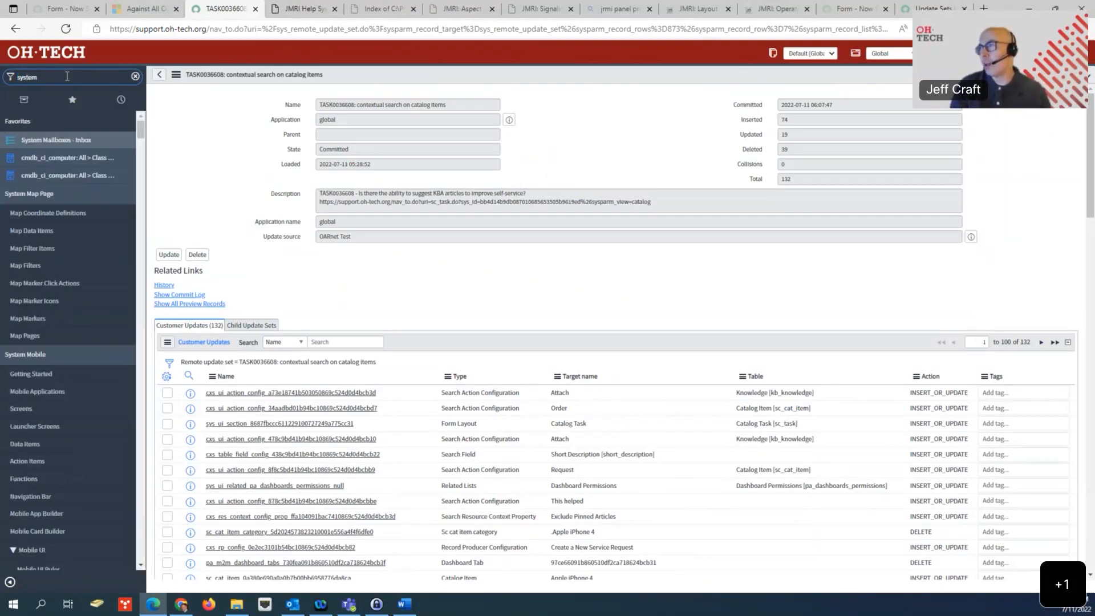
{"action": "type", "text": " def"}
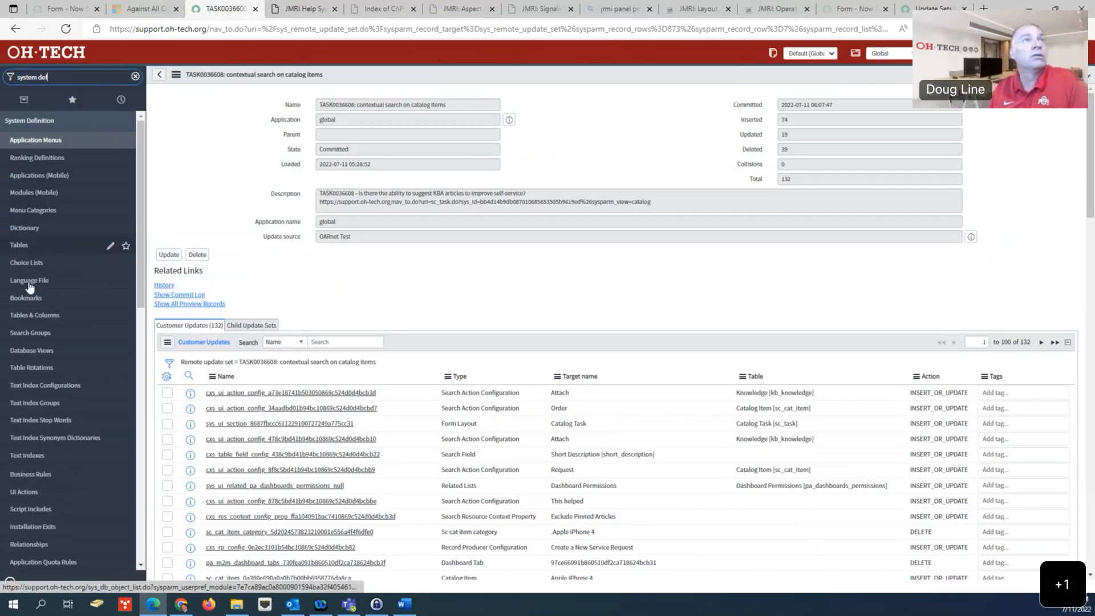
{"action": "scroll", "coordinate": [35, 314], "scroll_direction": "down", "scroll_amount": 3}
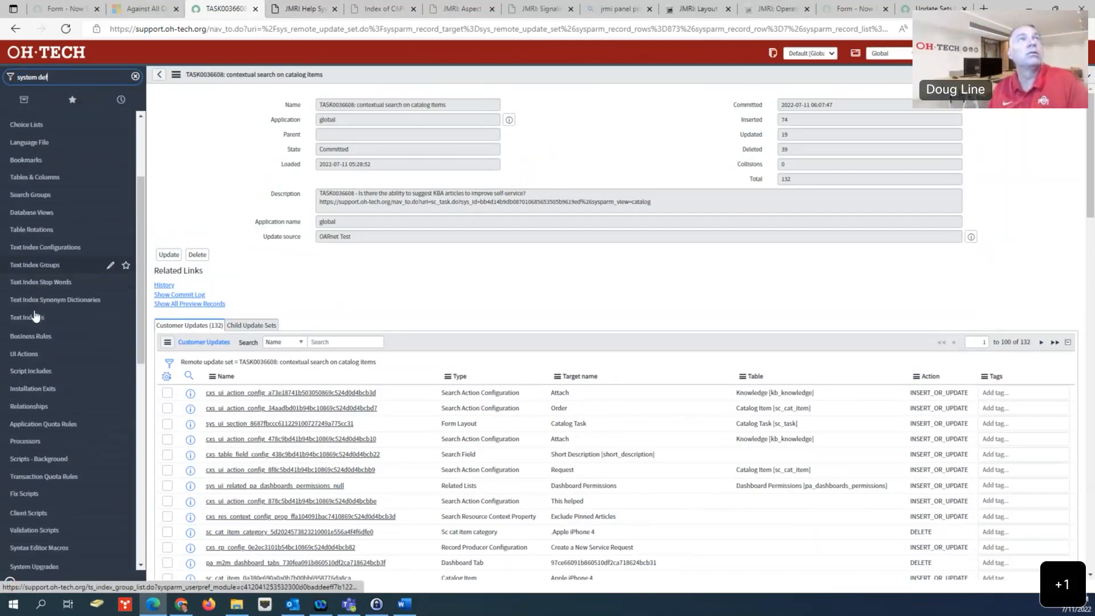
{"action": "scroll", "coordinate": [34, 315], "scroll_direction": "up", "scroll_amount": 3}
{"action": "left_click", "coordinate": [73, 74]}
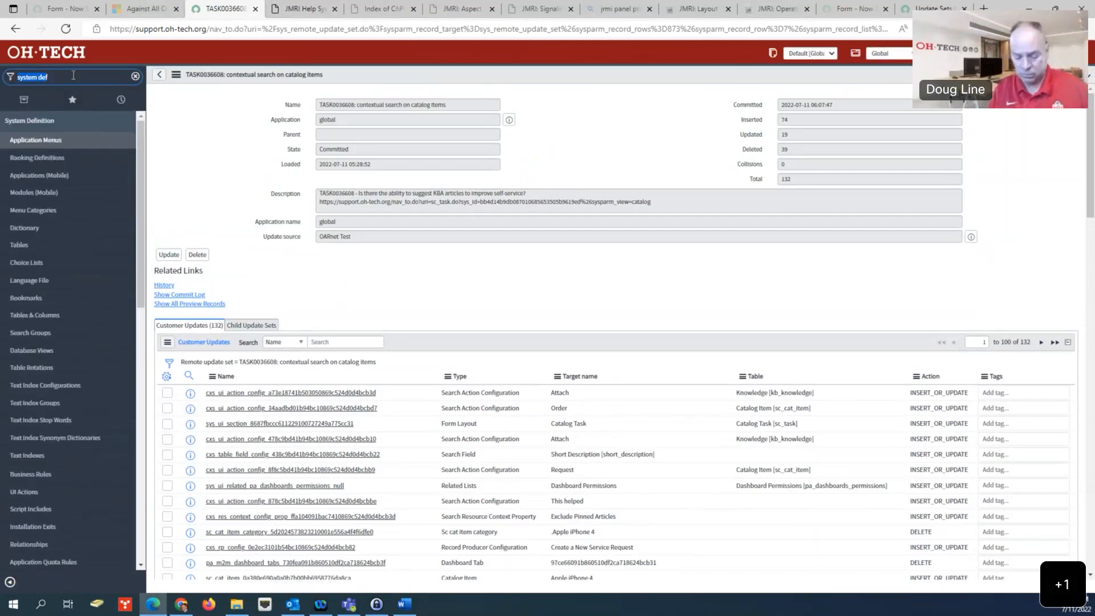
{"action": "type", "text": "plugins"}
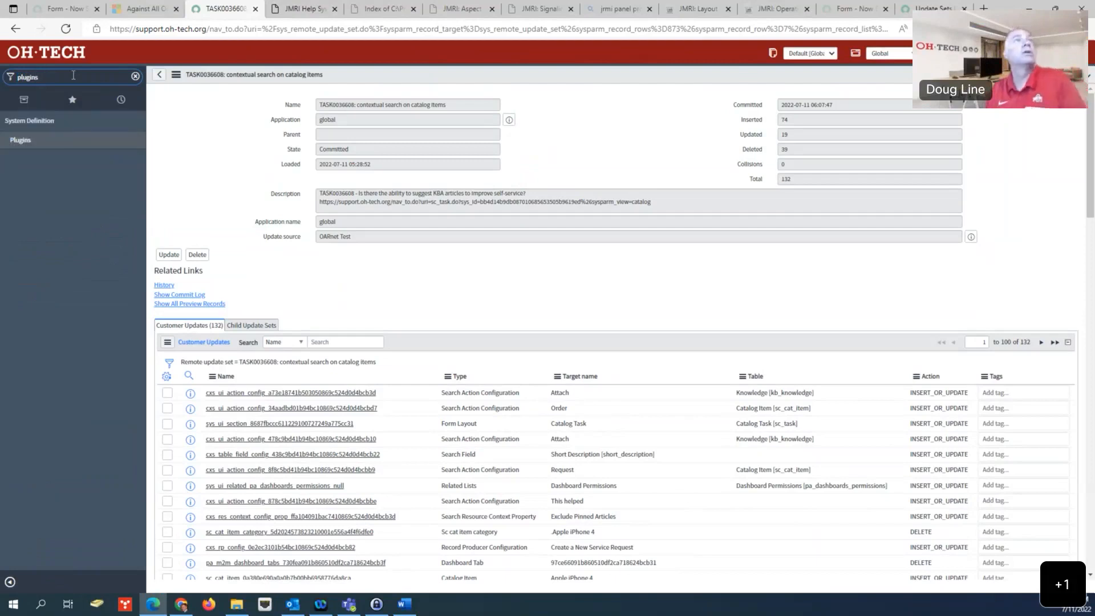
{"action": "left_click", "coordinate": [19, 142]}
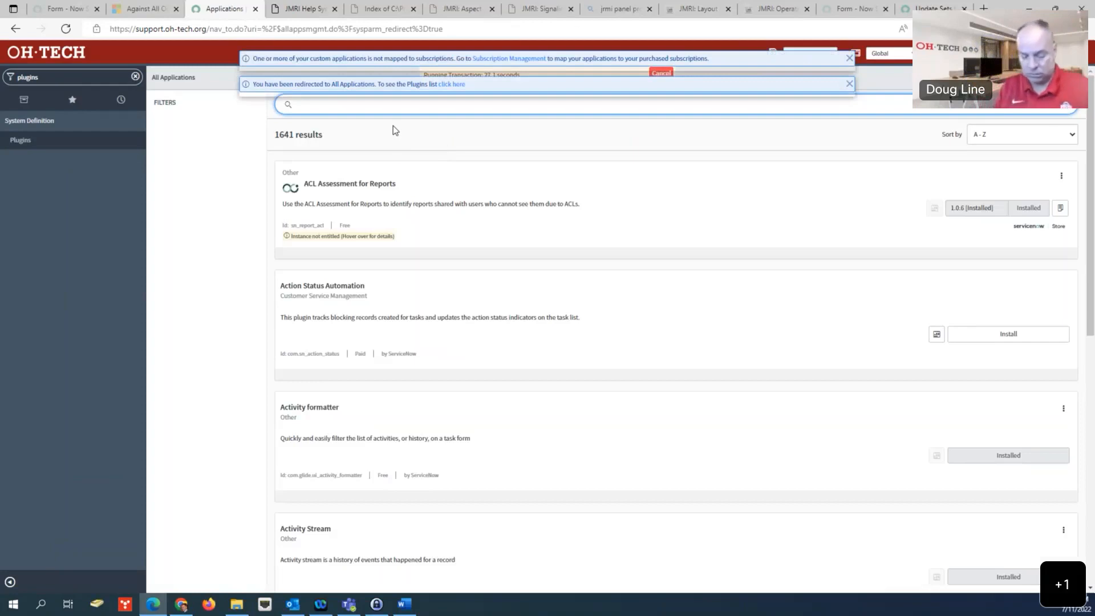
{"action": "type", "text": "homepa"}
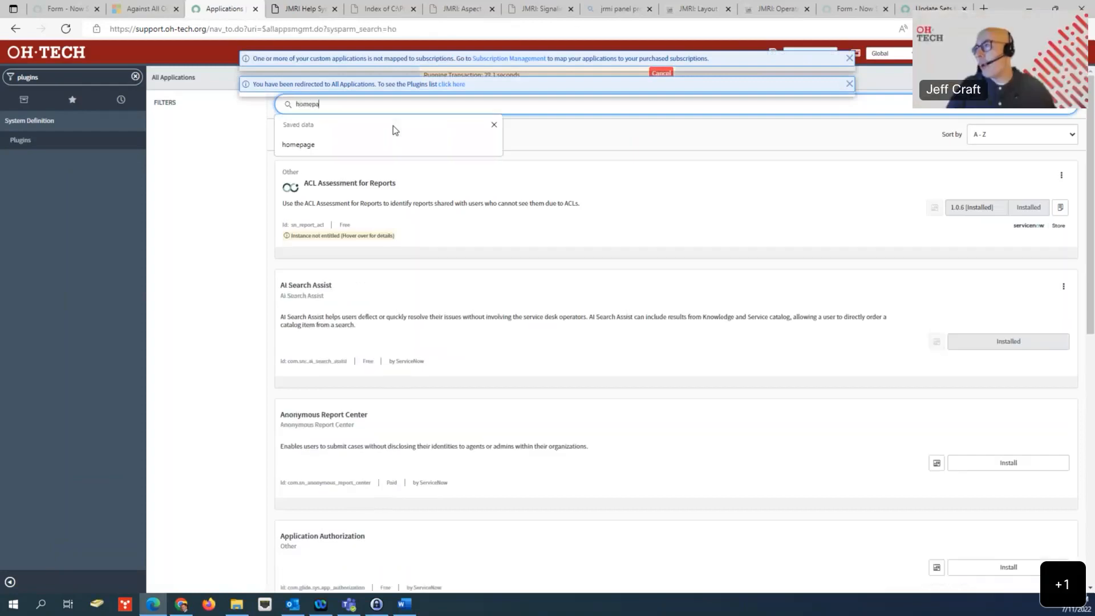
{"action": "type", "text": "ge"}
{"action": "key", "text": "Return"}
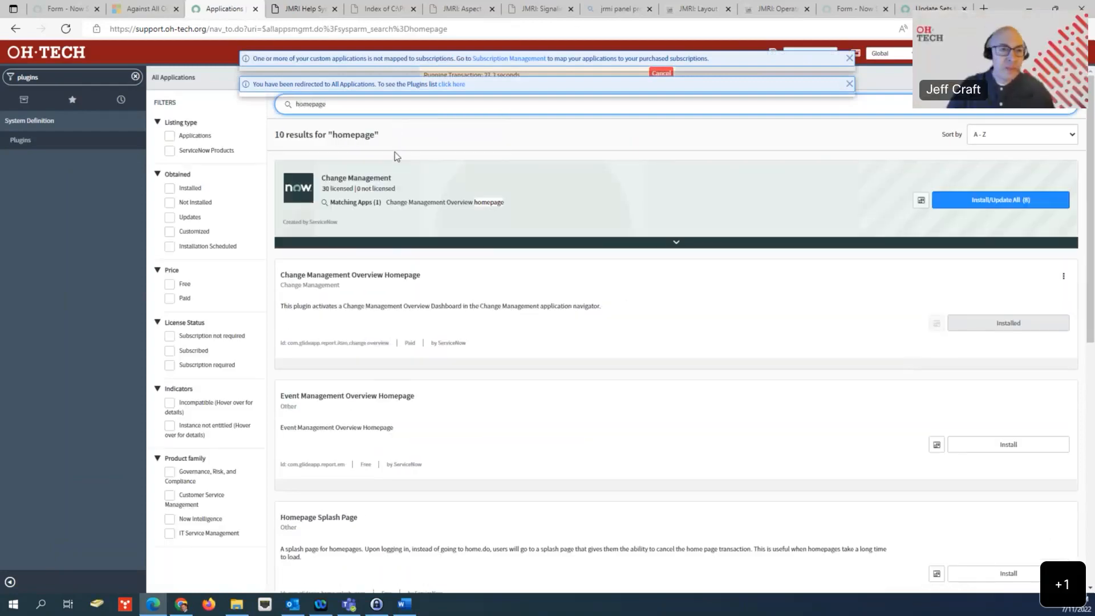
{"action": "scroll", "coordinate": [439, 377], "scroll_direction": "down", "scroll_amount": 7}
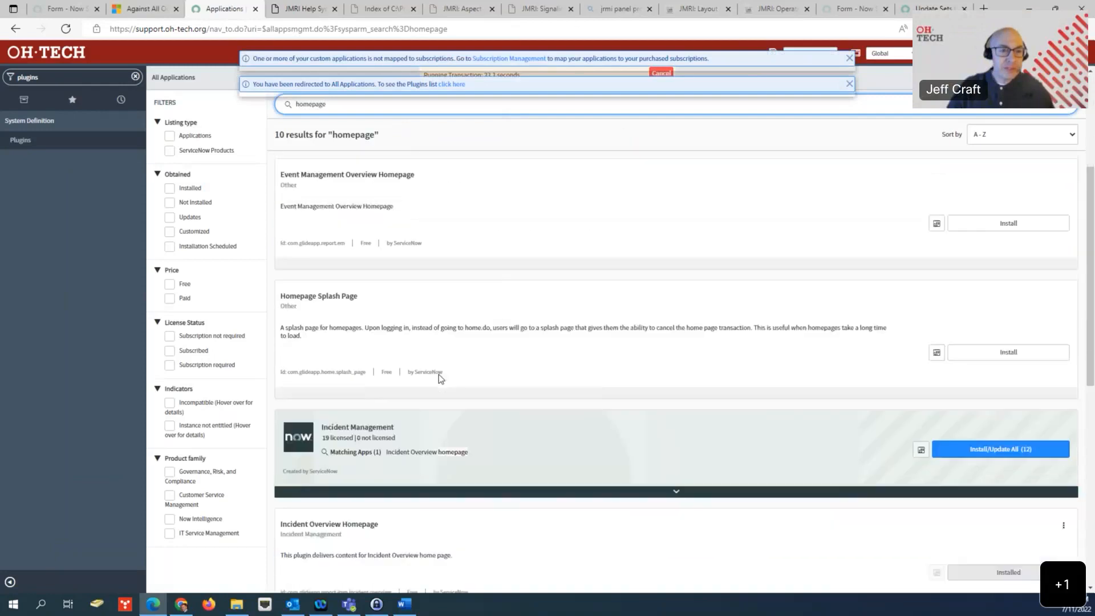
{"action": "scroll", "coordinate": [439, 377], "scroll_direction": "down", "scroll_amount": 4}
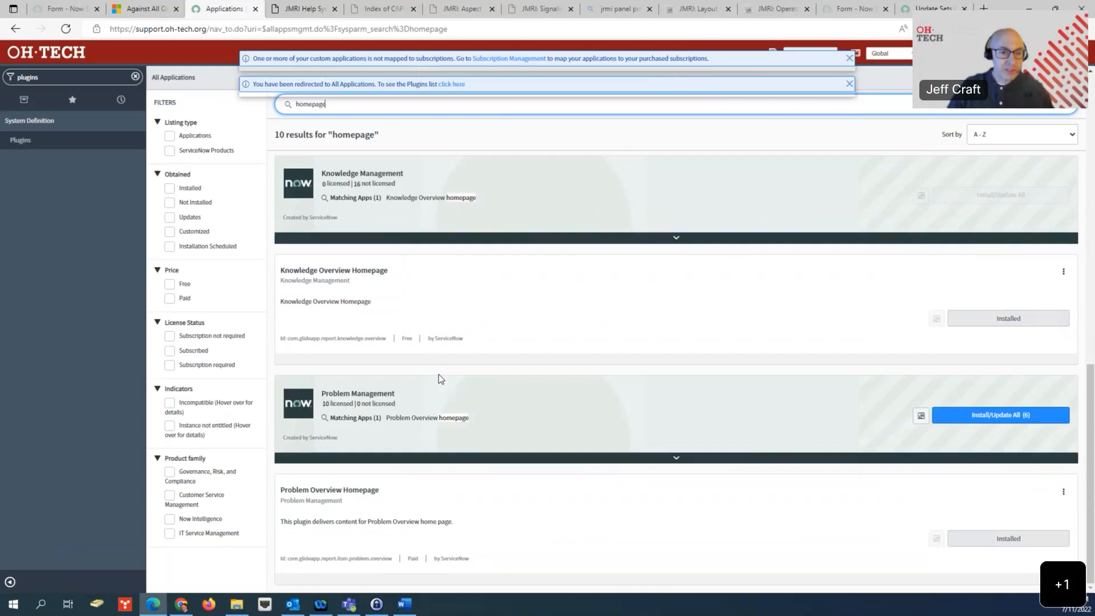
{"action": "scroll", "coordinate": [439, 374], "scroll_direction": "up", "scroll_amount": 10}
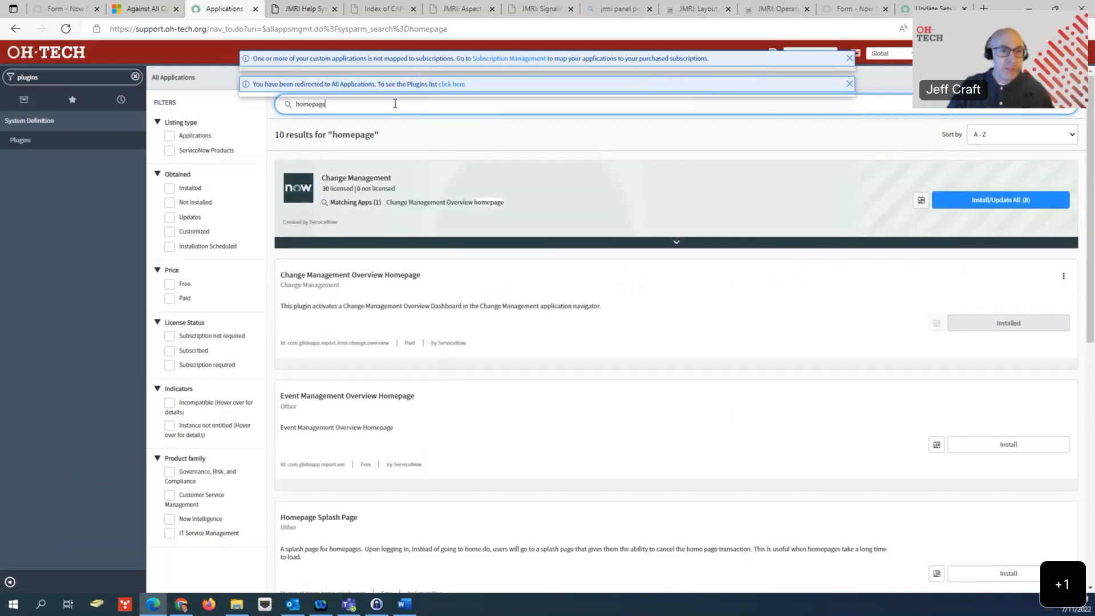
{"action": "type", "text": "dep"}
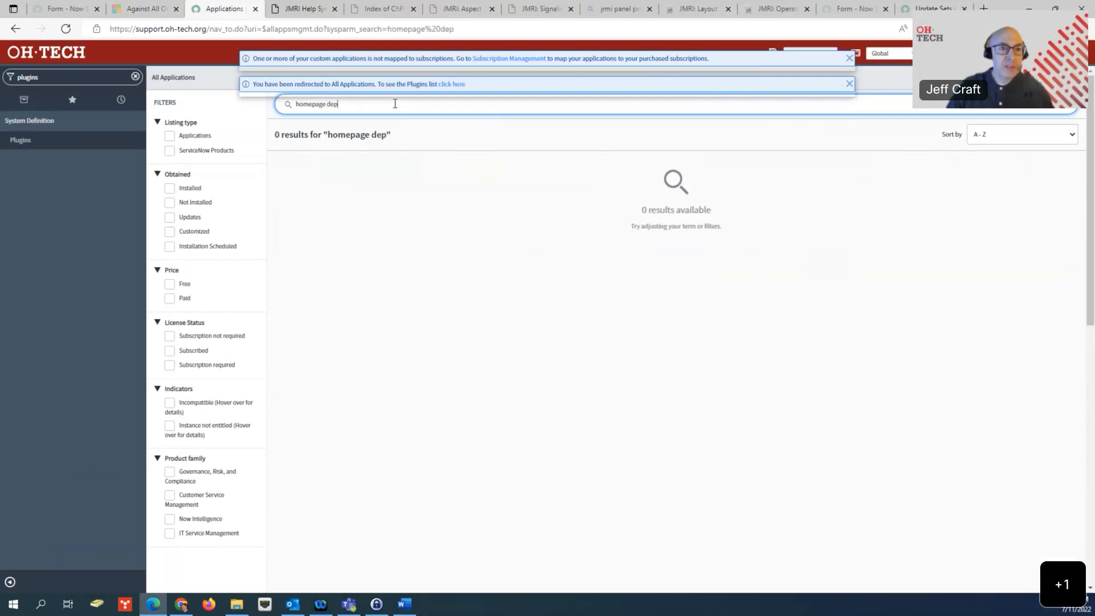
{"action": "key", "text": "BackSpace"}
{"action": "key", "text": "BackSpace"}
{"action": "key", "text": "BackSpace"}
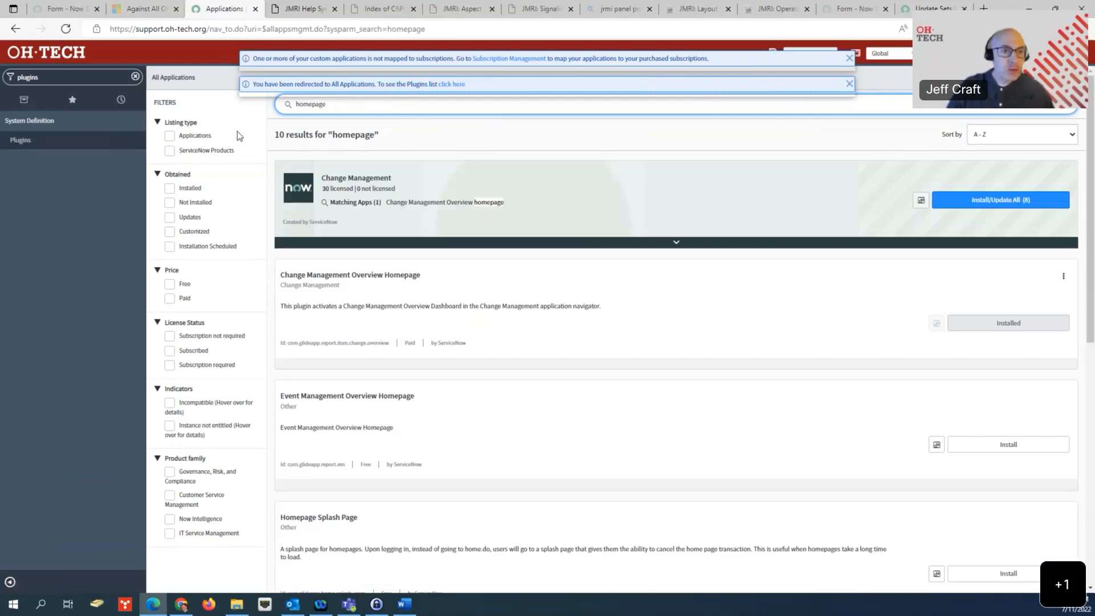
{"action": "left_click", "coordinate": [169, 202]}
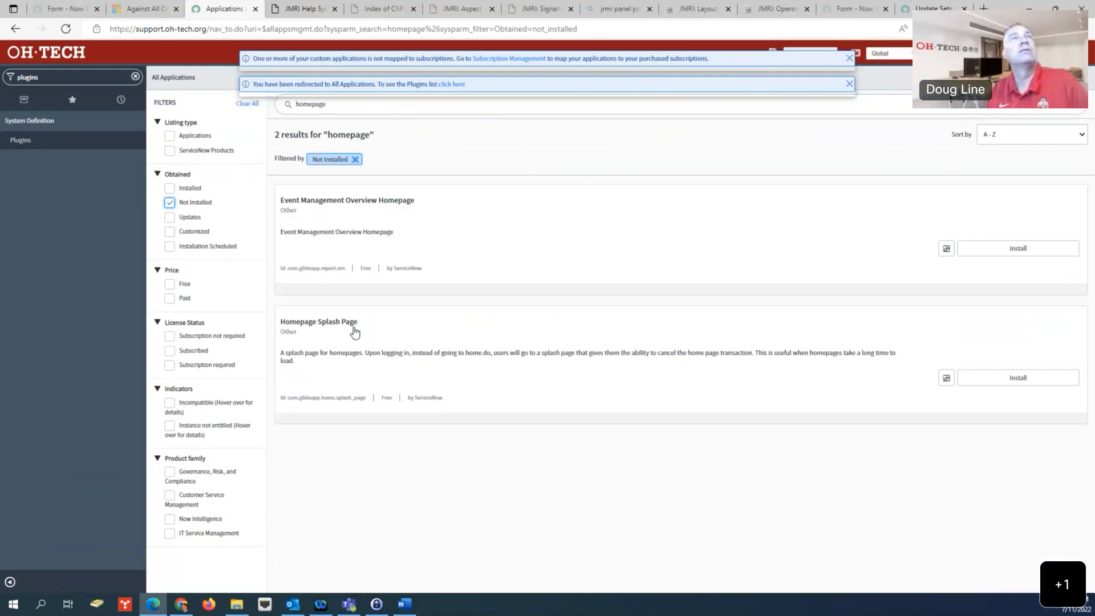
{"action": "left_click", "coordinate": [169, 204]}
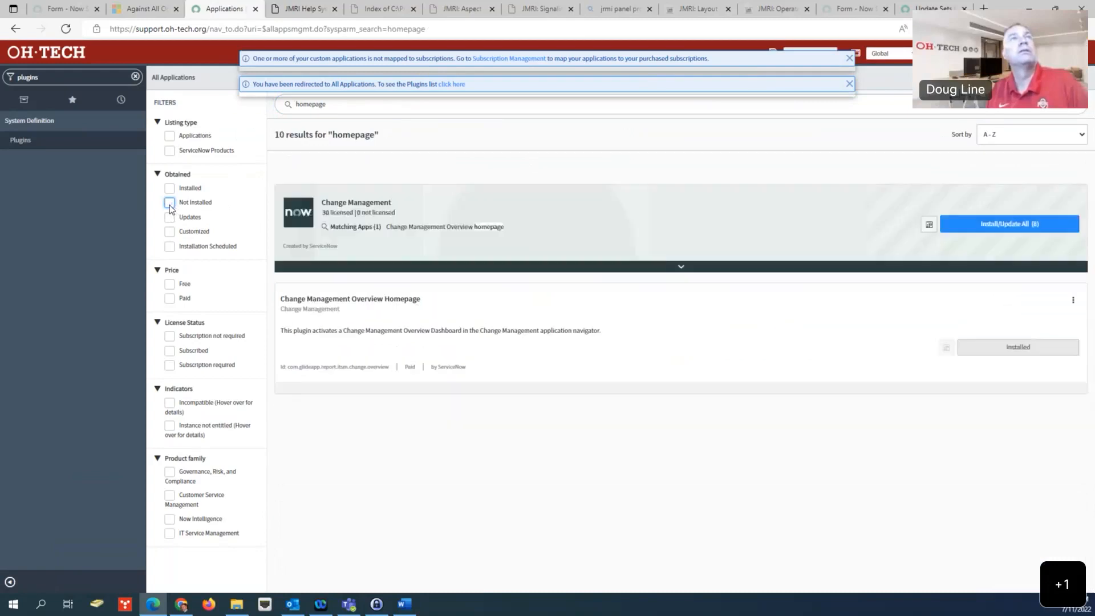
{"action": "left_click", "coordinate": [170, 136]}
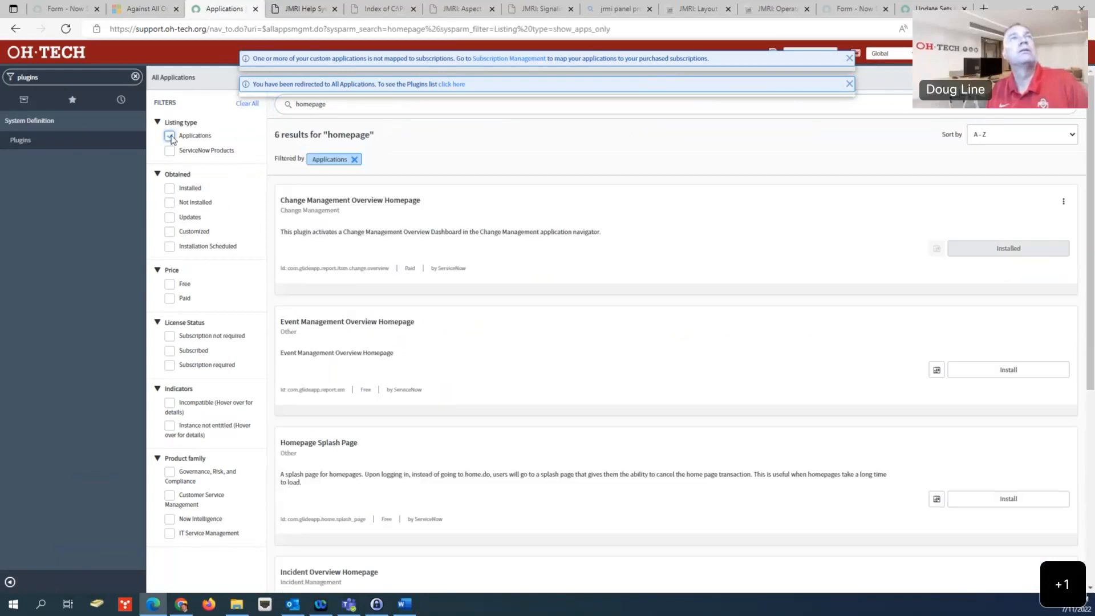
{"action": "scroll", "coordinate": [633, 331], "scroll_direction": "down", "scroll_amount": 5}
{"action": "scroll", "coordinate": [633, 332], "scroll_direction": "up", "scroll_amount": 5}
{"action": "scroll", "coordinate": [633, 330], "scroll_direction": "down", "scroll_amount": 1}
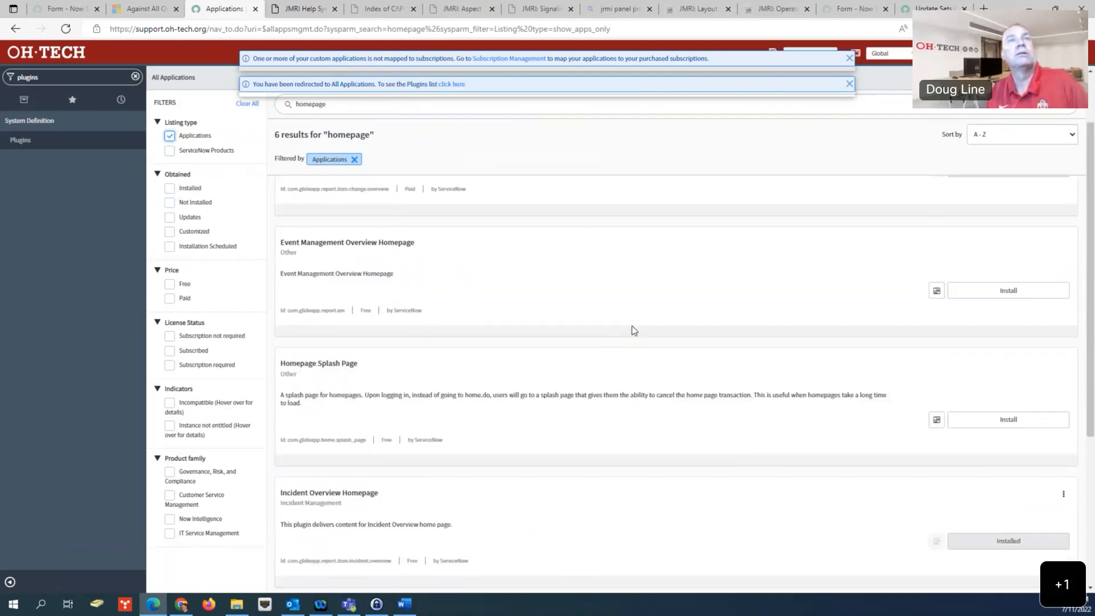
{"action": "scroll", "coordinate": [631, 330], "scroll_direction": "down", "scroll_amount": 4}
{"action": "scroll", "coordinate": [632, 330], "scroll_direction": "up", "scroll_amount": 5}
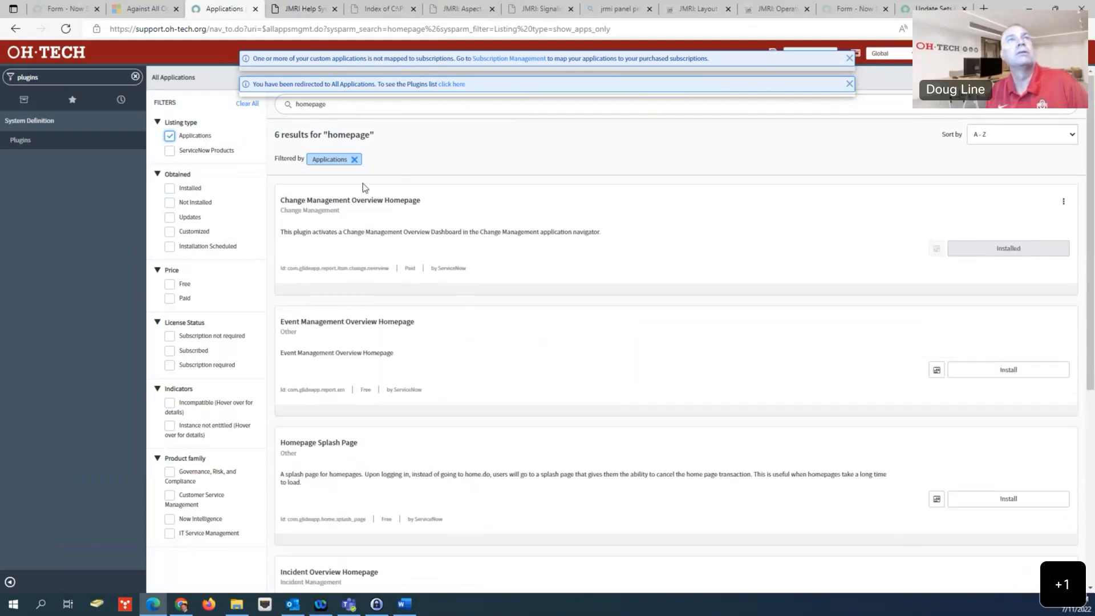
{"action": "left_click", "coordinate": [169, 136]}
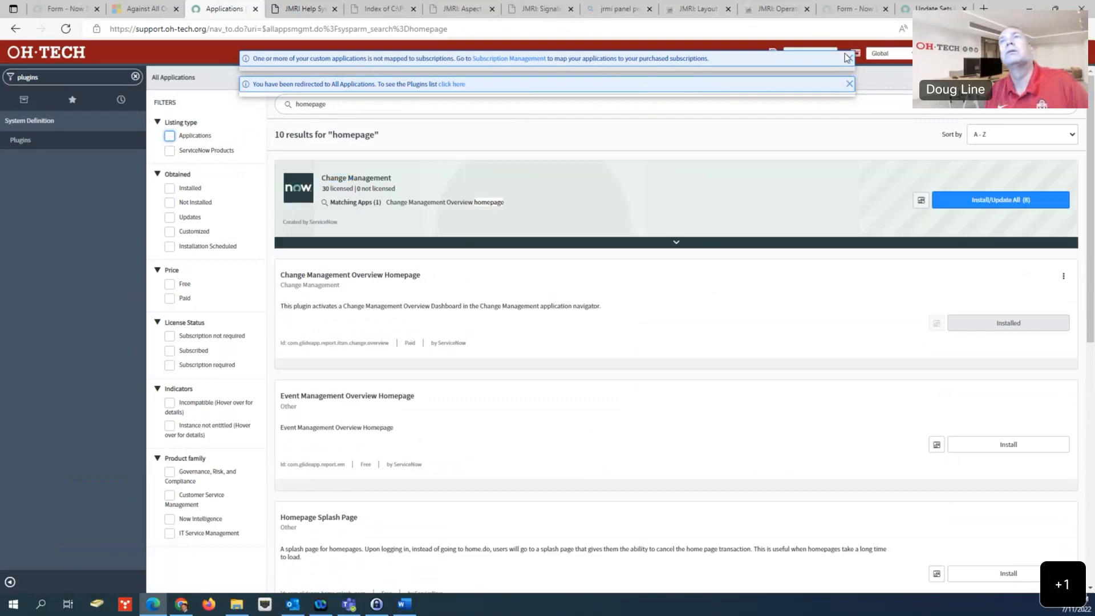
{"action": "left_click", "coordinate": [849, 82]}
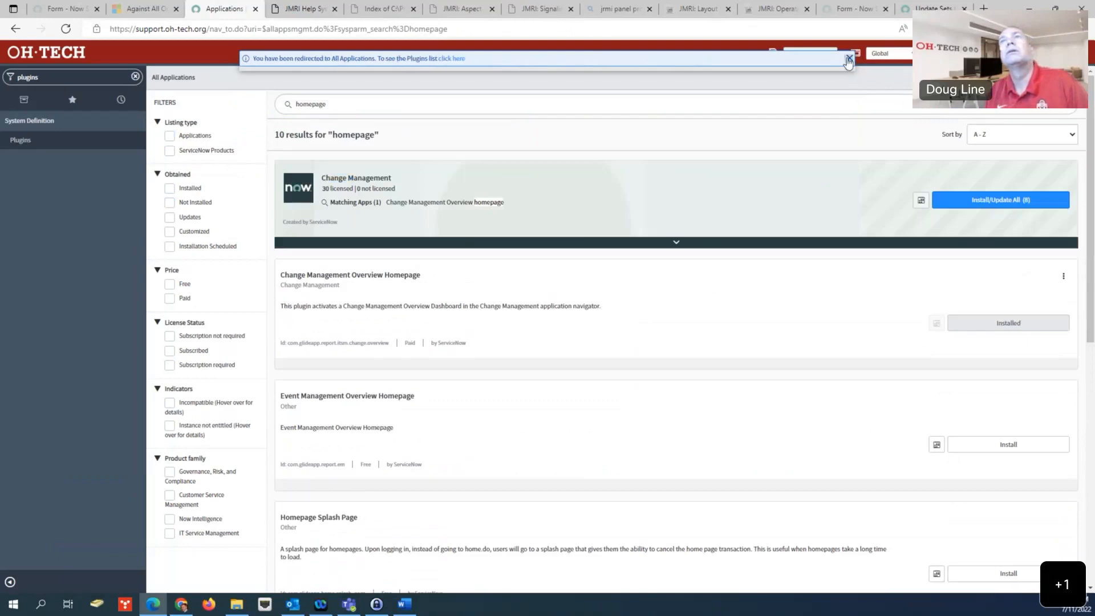
{"action": "left_click", "coordinate": [849, 58]}
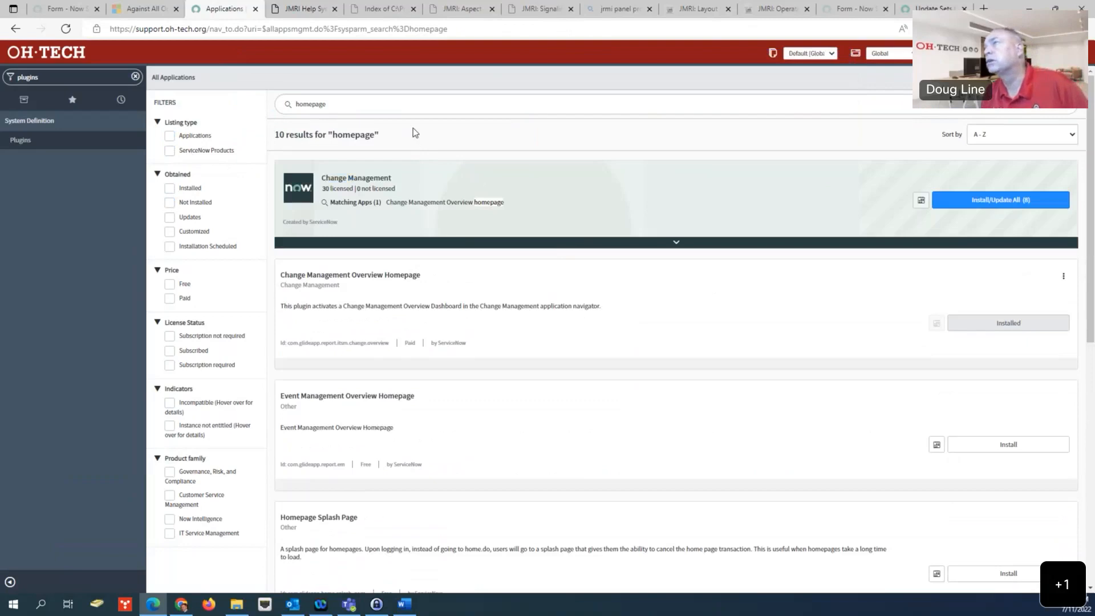
{"action": "double_click", "coordinate": [368, 106]}
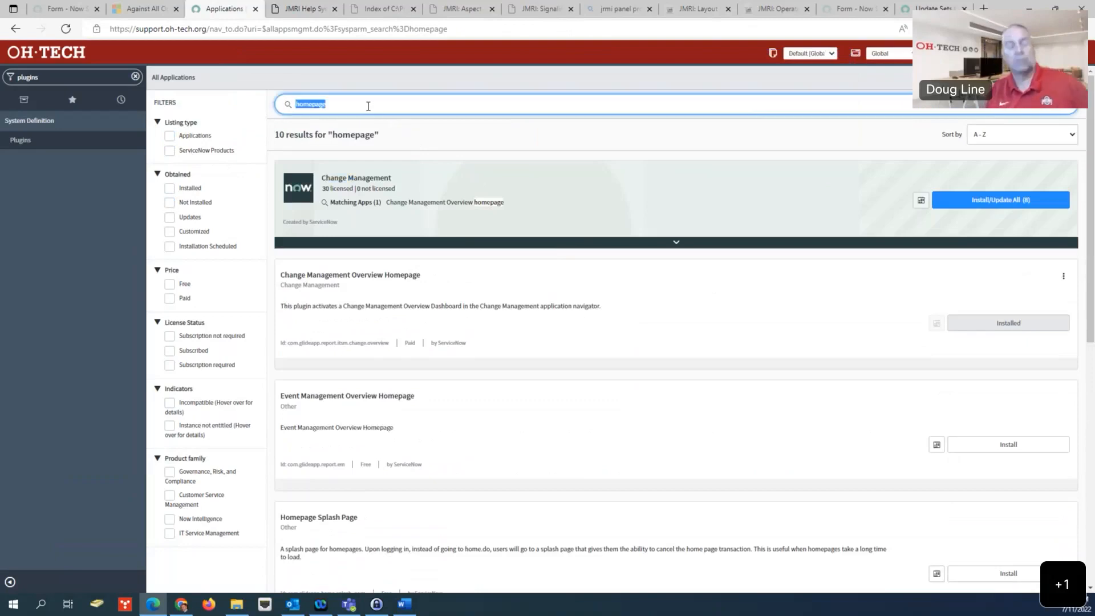
{"action": "type", "text": "Home"}
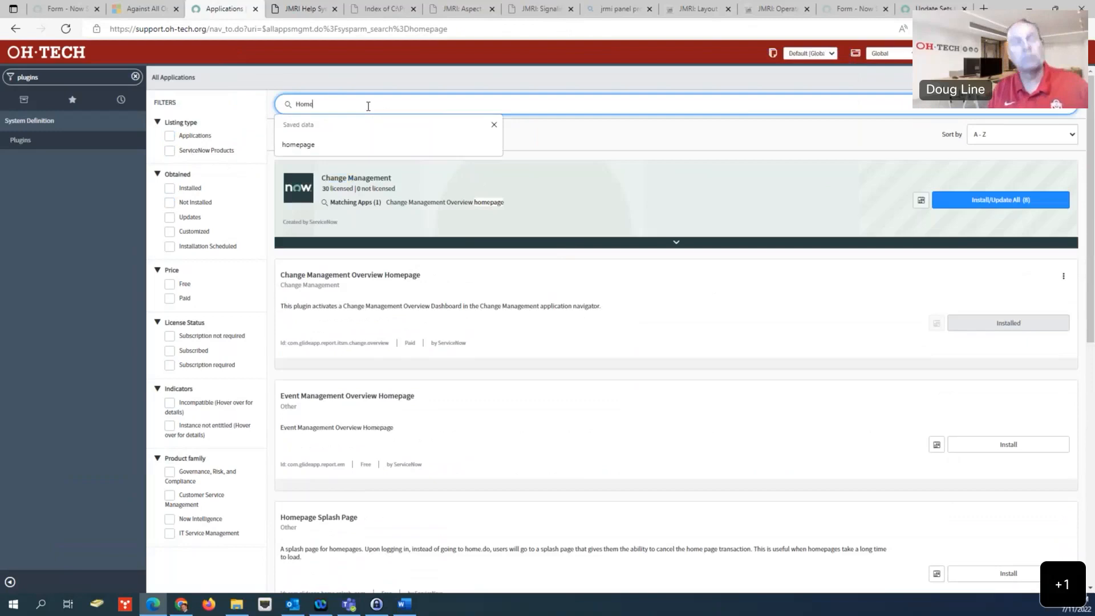
{"action": "key", "text": "Return"}
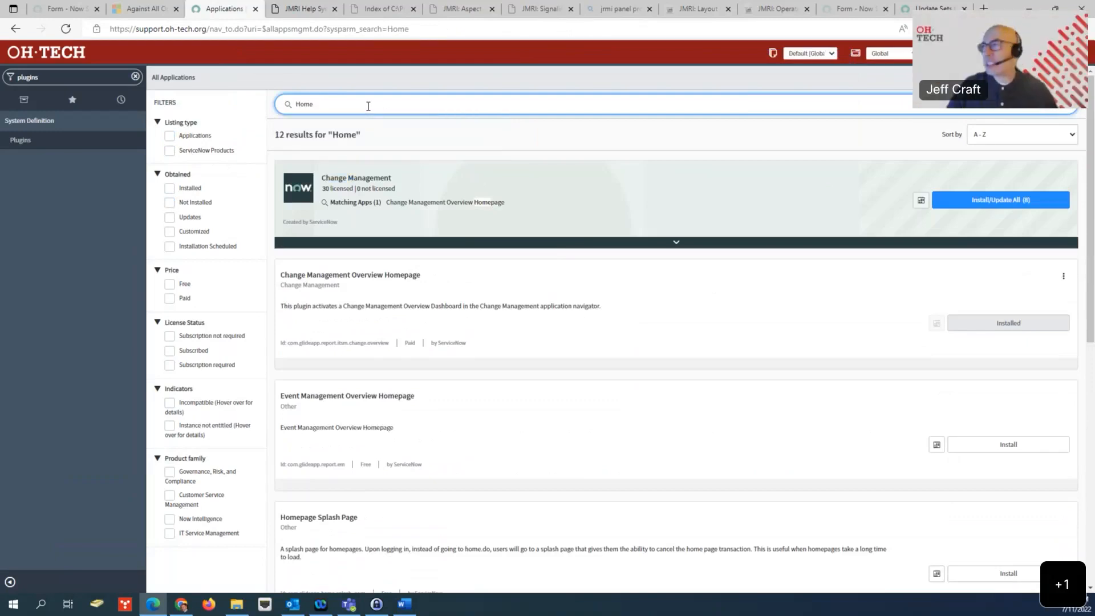
{"action": "type", "text": "page"}
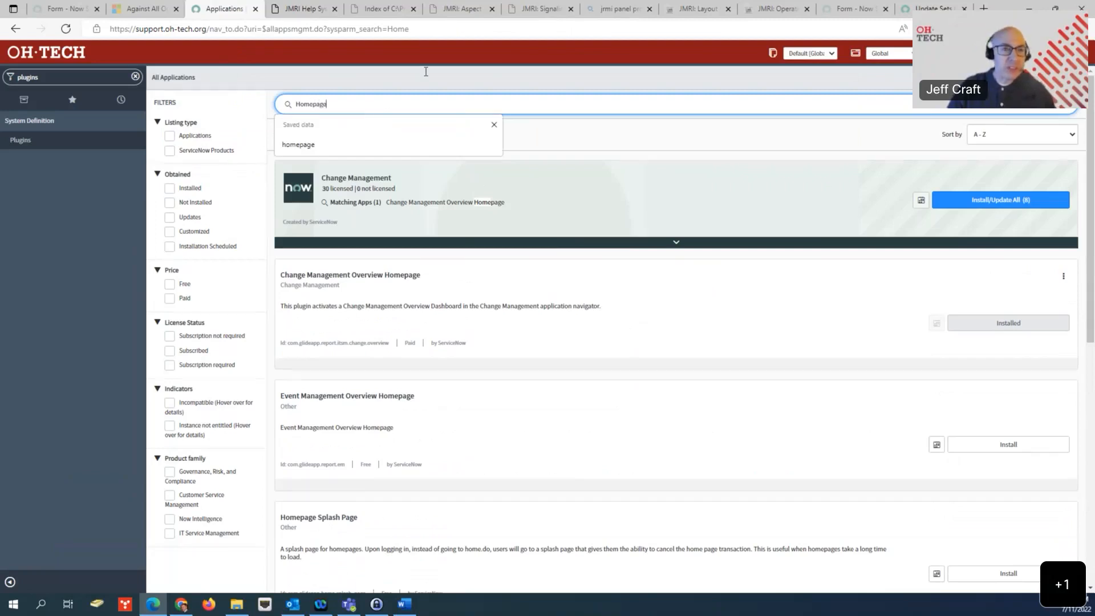
{"action": "key", "text": "Return"}
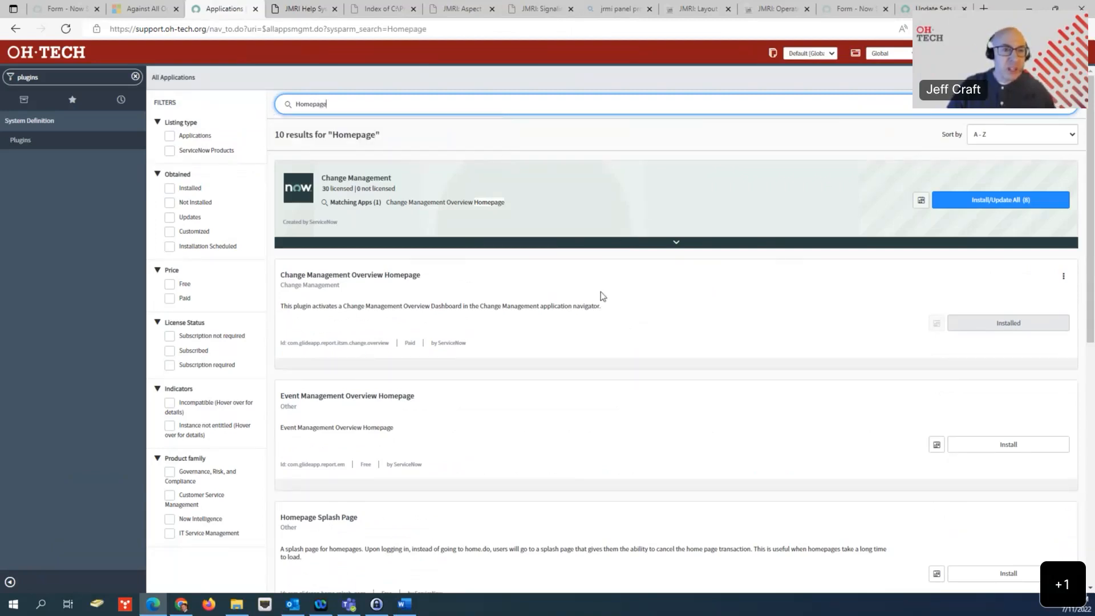
{"action": "scroll", "coordinate": [601, 294], "scroll_direction": "down", "scroll_amount": 6}
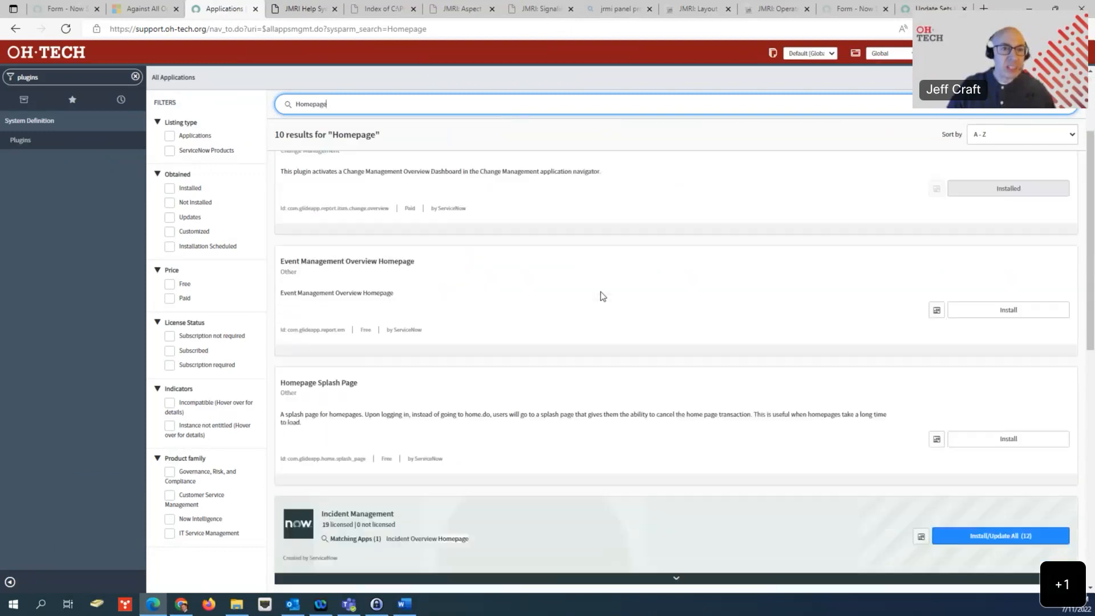
{"action": "scroll", "coordinate": [601, 294], "scroll_direction": "down", "scroll_amount": 2}
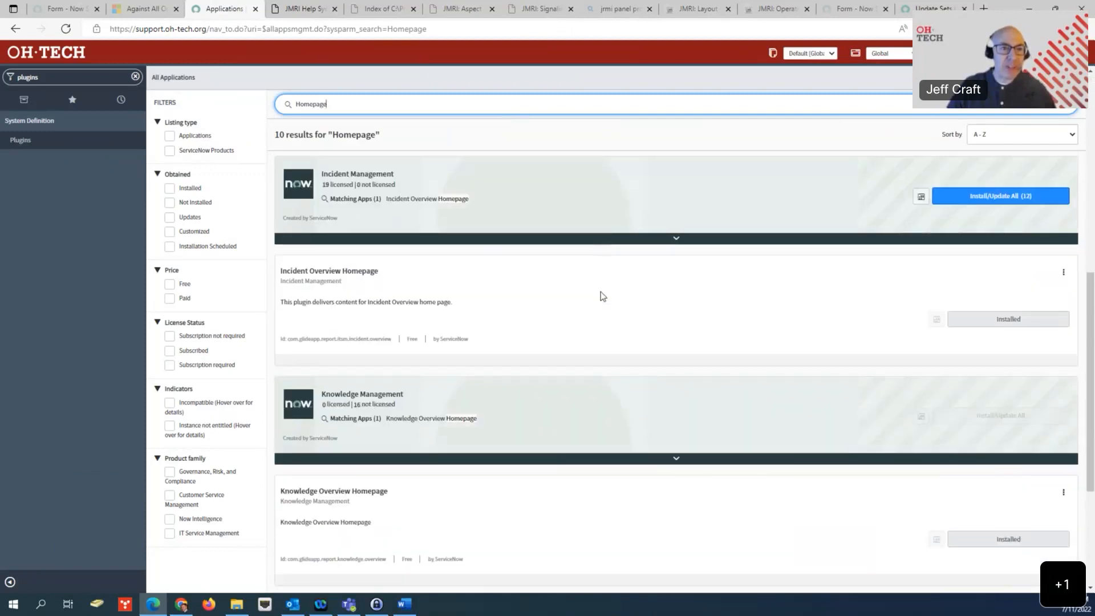
{"action": "scroll", "coordinate": [603, 296], "scroll_direction": "down", "scroll_amount": 4}
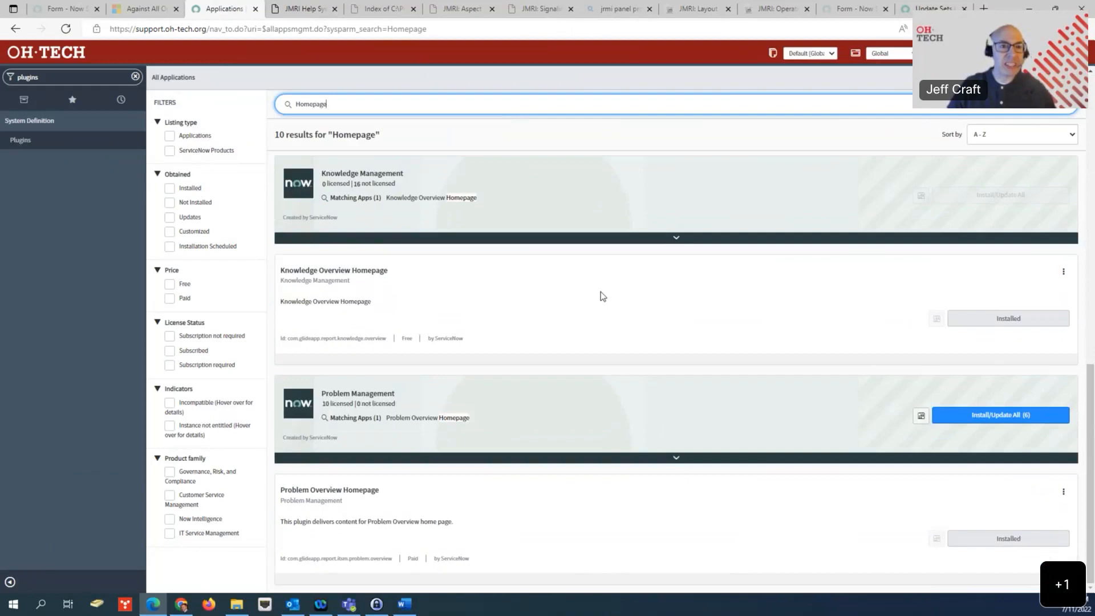
{"action": "scroll", "coordinate": [600, 292], "scroll_direction": "up", "scroll_amount": 10}
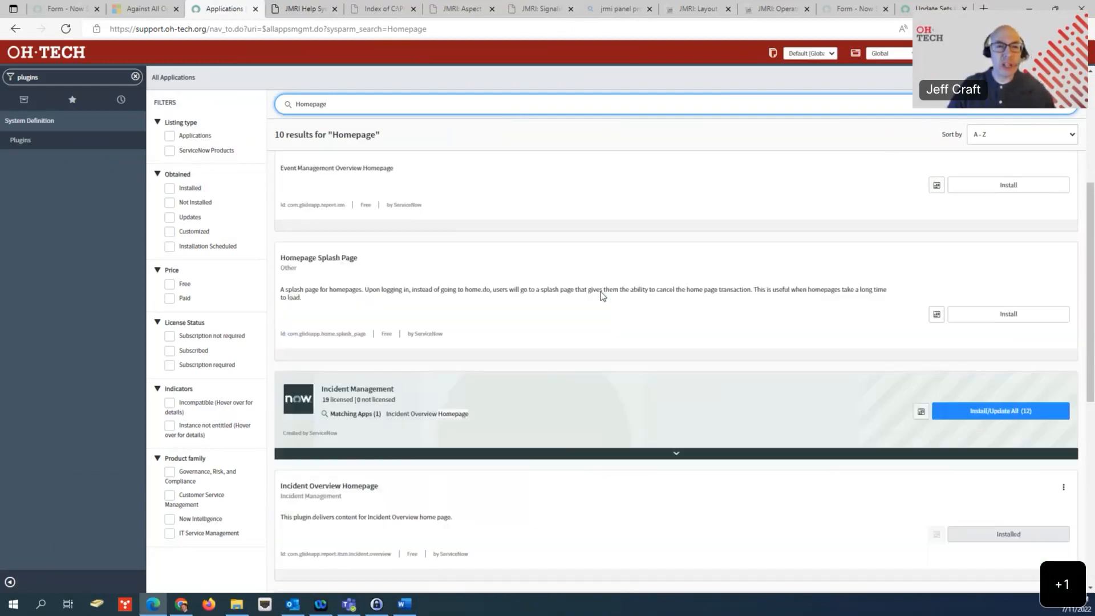
{"action": "scroll", "coordinate": [602, 295], "scroll_direction": "up", "scroll_amount": 3}
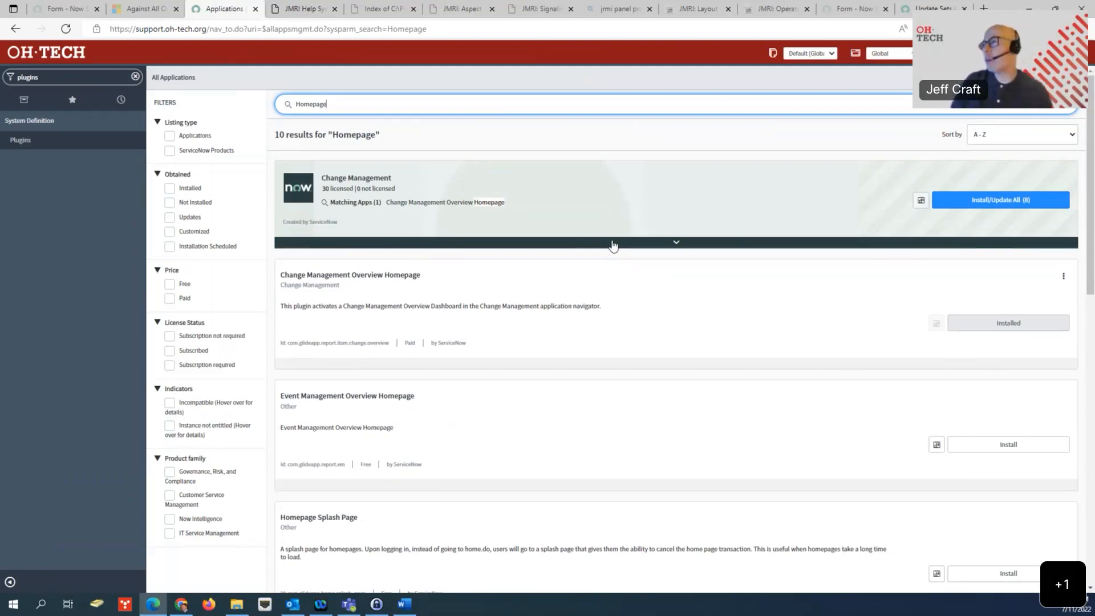
- Clear the Homepage search so all applications are listed again
{"action": "left_click", "coordinate": [358, 107]}
{"action": "key", "text": "Return"}
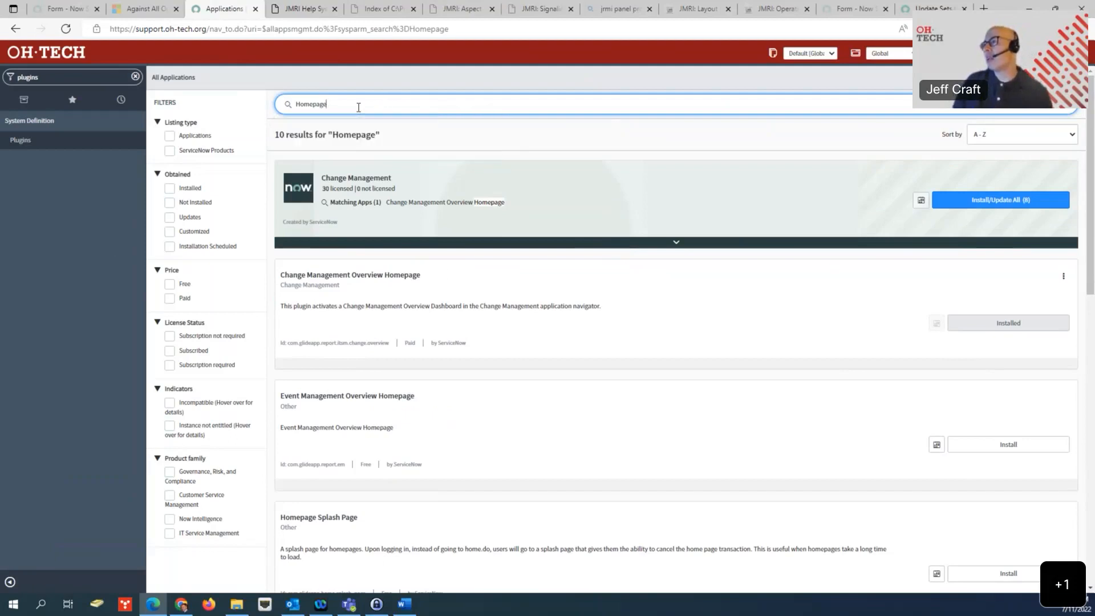
{"action": "key", "text": "BackSpace"}
{"action": "key", "text": "BackSpace"}
{"action": "key", "text": "BackSpace"}
{"action": "key", "text": "BackSpace"}
{"action": "key", "text": "BackSpace"}
{"action": "key", "text": "BackSpace"}
{"action": "key", "text": "BackSpace"}
{"action": "key", "text": "BackSpace"}
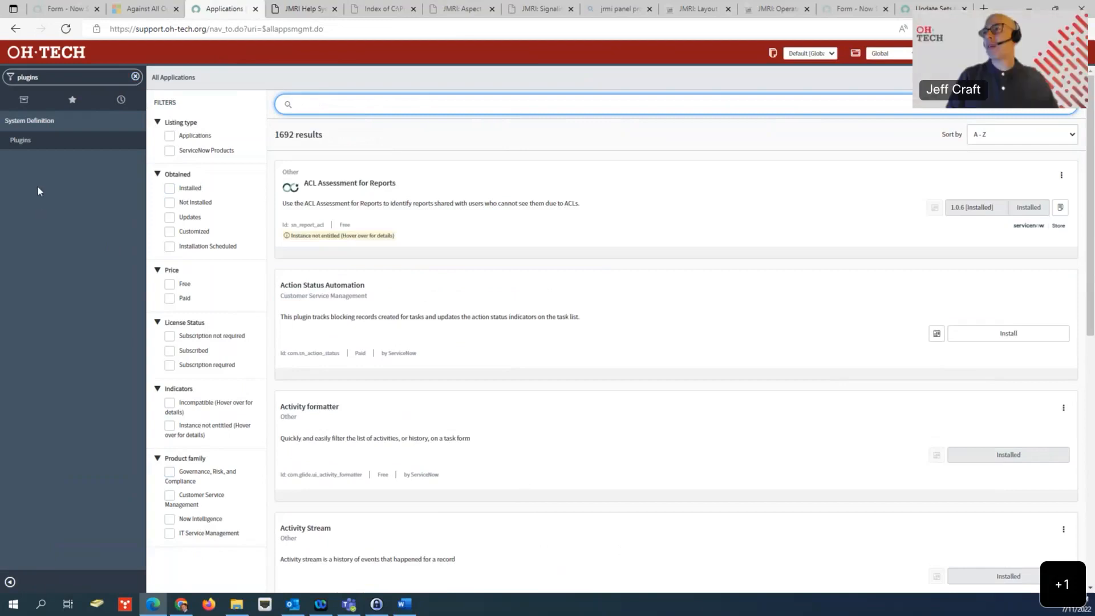
- Filter the navigator for 'store' and open System Applications > Available To Obtain From Store
{"action": "left_click", "coordinate": [88, 76]}
{"action": "type", "text": "store"}
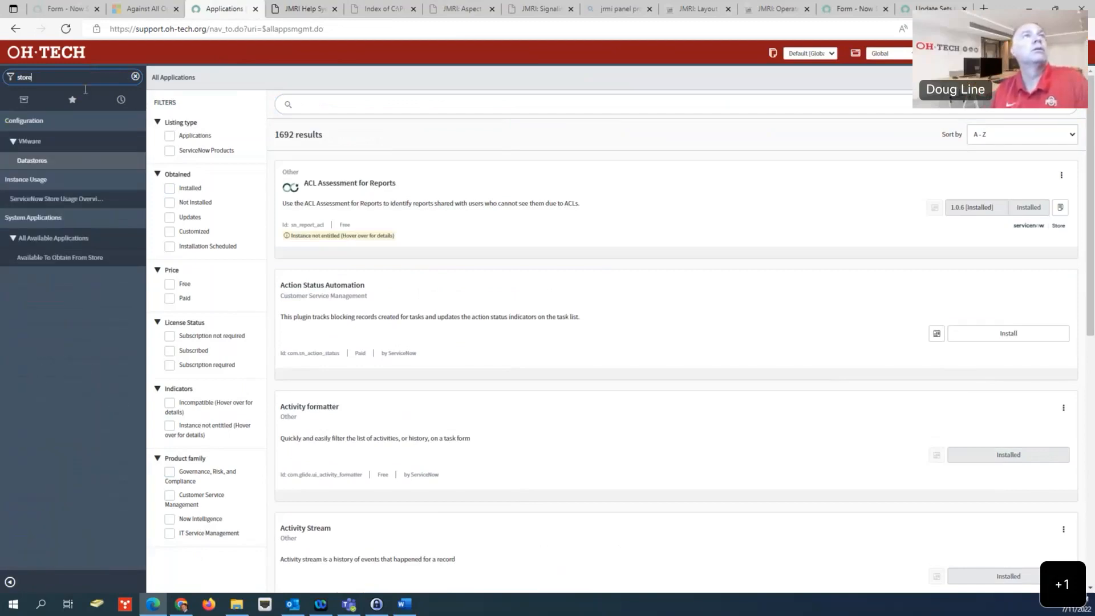
{"action": "left_click", "coordinate": [63, 259]}
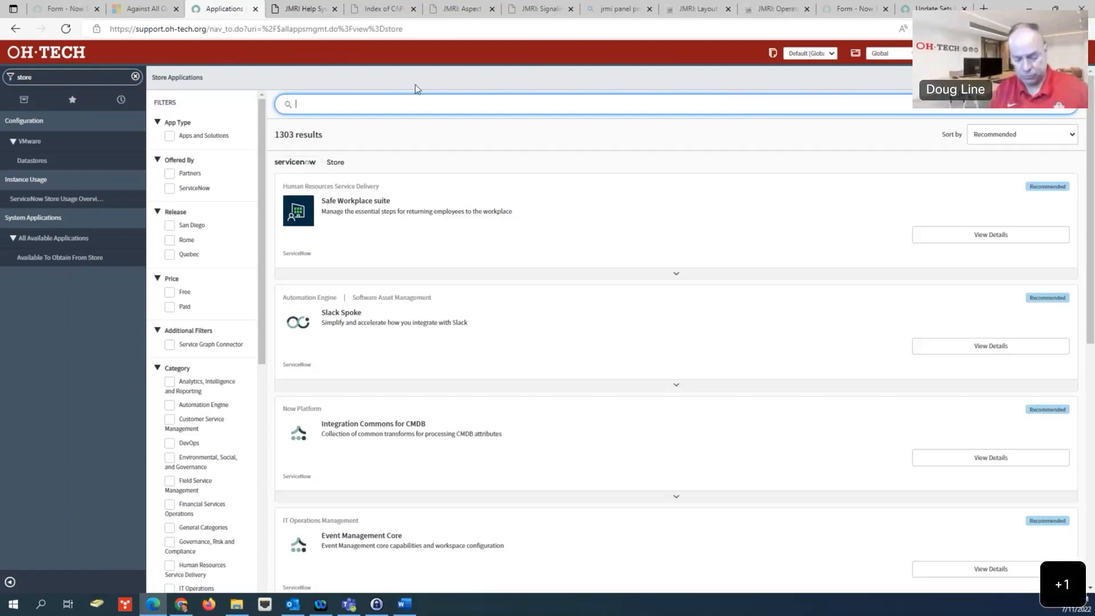
- Search Store applications for 'Homepage', then return to System Definition > Plugins via a 'plugins' filter
{"action": "type", "text": "Homepage"}
{"action": "key", "text": "Return"}
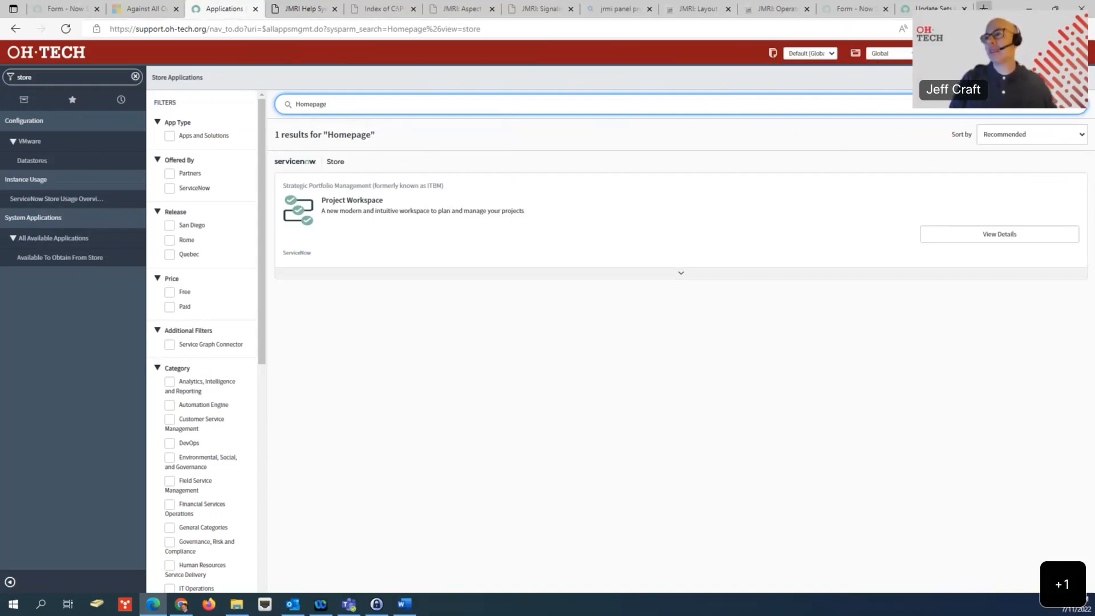
{"action": "left_click", "coordinate": [80, 82]}
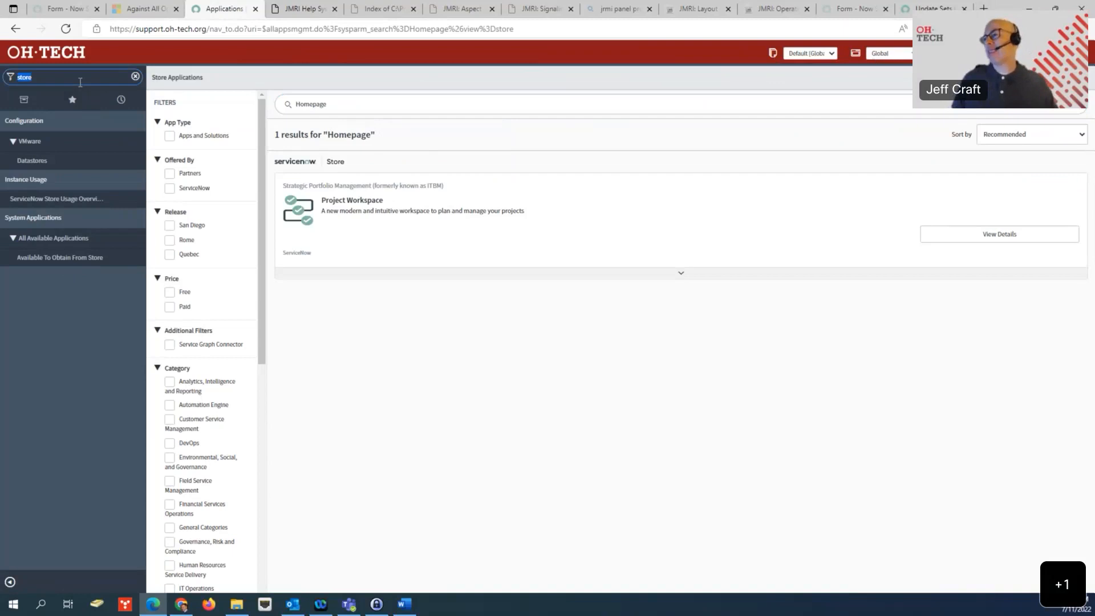
{"action": "type", "text": "plugins"}
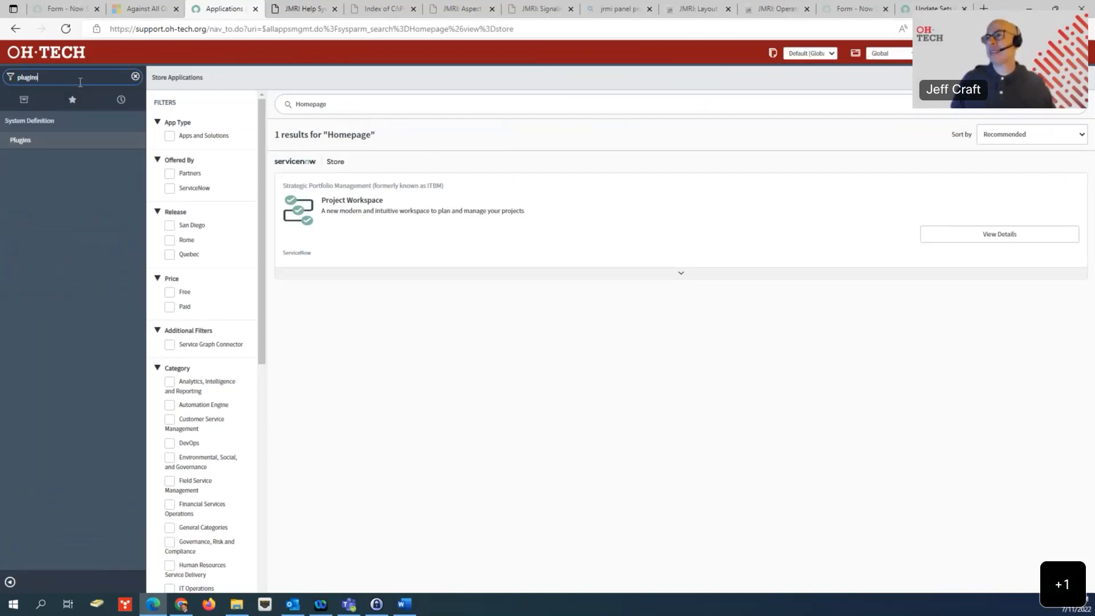
{"action": "left_click", "coordinate": [126, 142]}
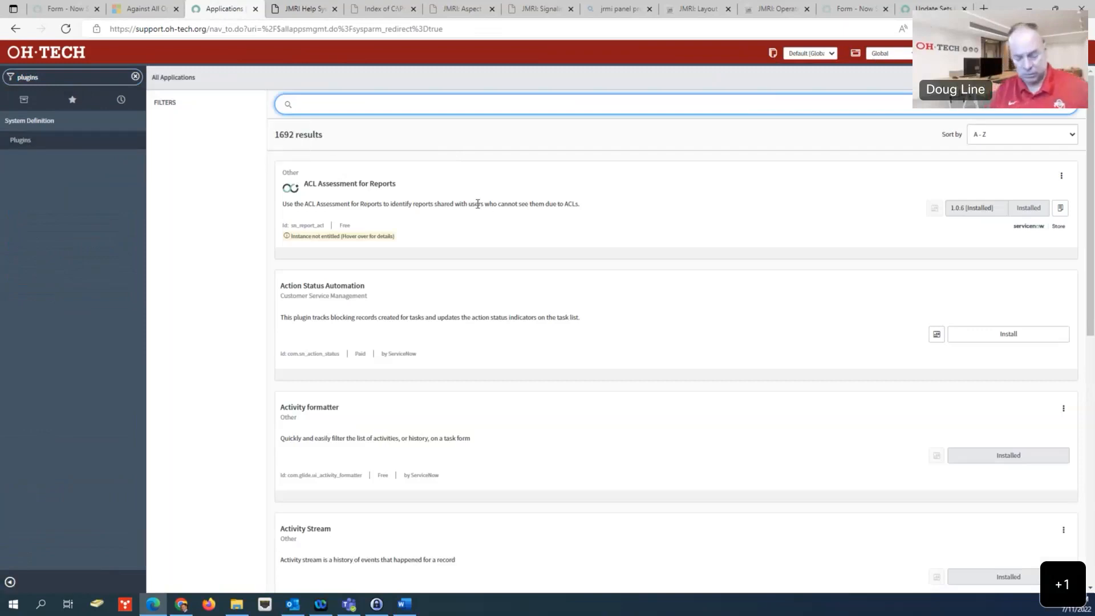
- Search All Applications for 'Homepage' and scroll through the 16 matching homepage plugins
{"action": "type", "text": "Homepage"}
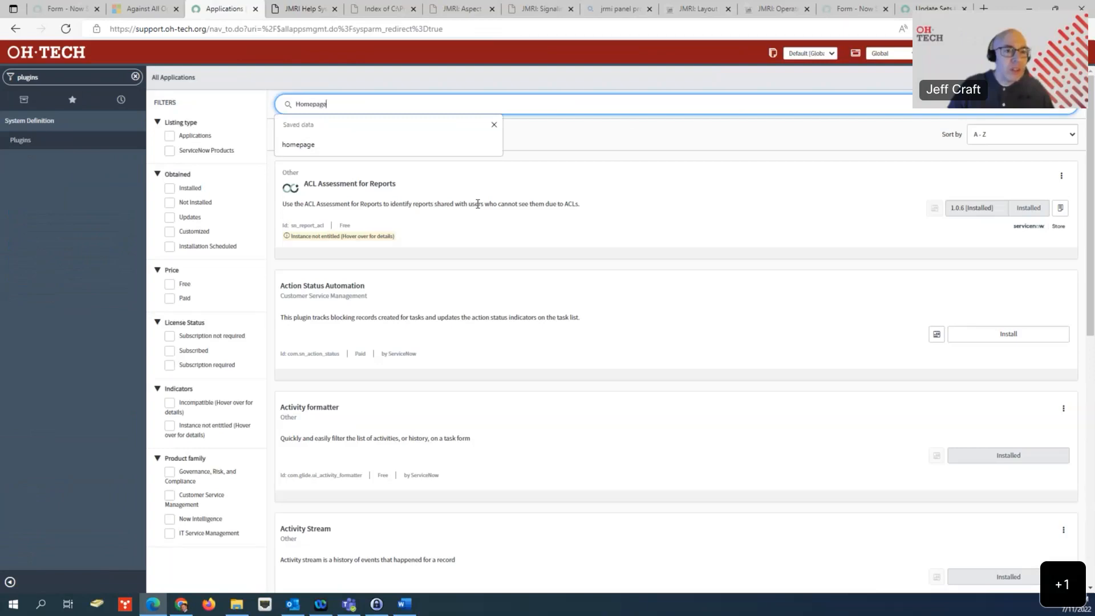
{"action": "key", "text": "Return"}
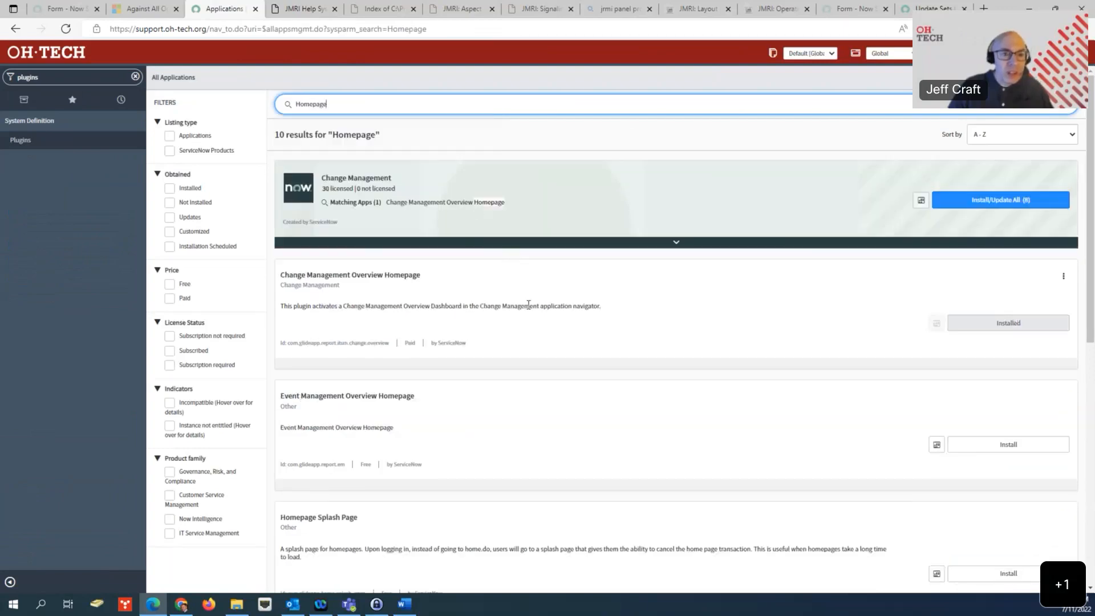
{"action": "scroll", "coordinate": [532, 316], "scroll_direction": "down", "scroll_amount": 3}
{"action": "scroll", "coordinate": [532, 317], "scroll_direction": "down", "scroll_amount": 3}
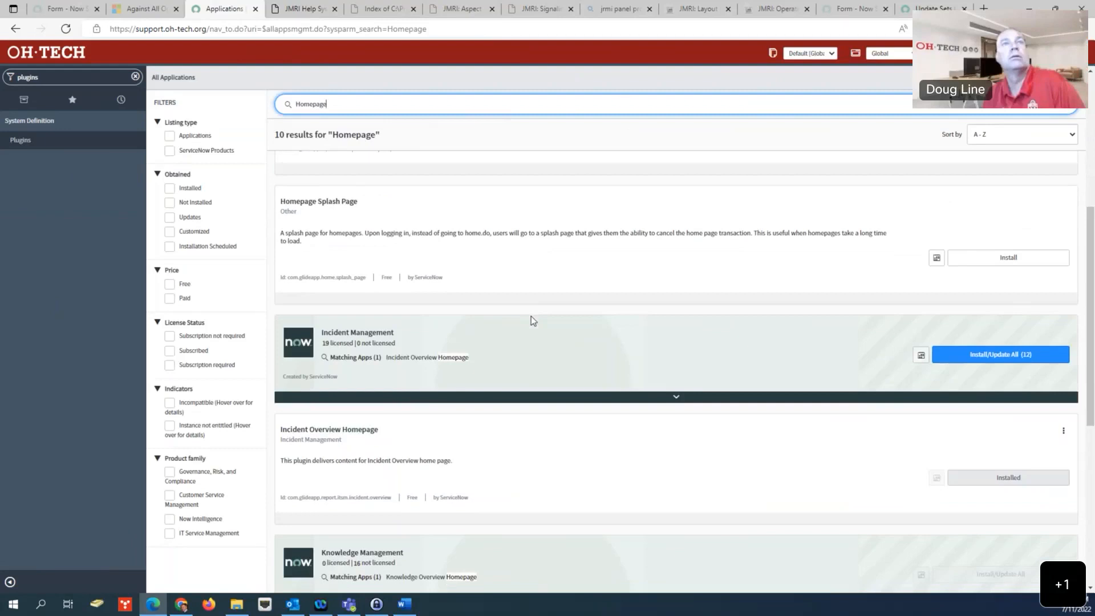
{"action": "scroll", "coordinate": [531, 317], "scroll_direction": "down", "scroll_amount": 4}
{"action": "scroll", "coordinate": [532, 321], "scroll_direction": "down", "scroll_amount": 1}
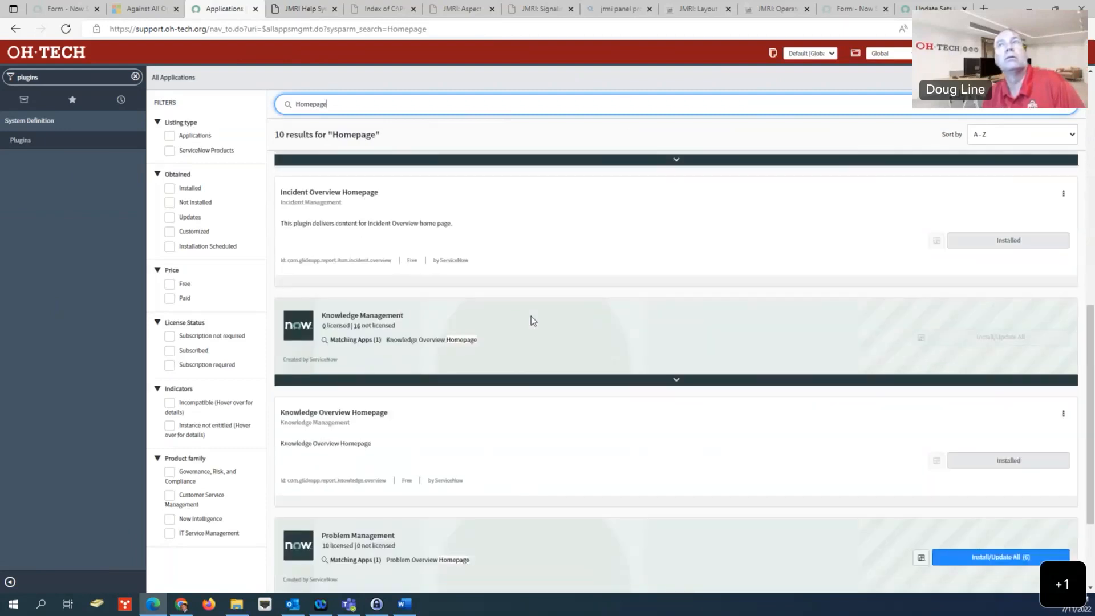
{"action": "scroll", "coordinate": [532, 316], "scroll_direction": "down", "scroll_amount": 3}
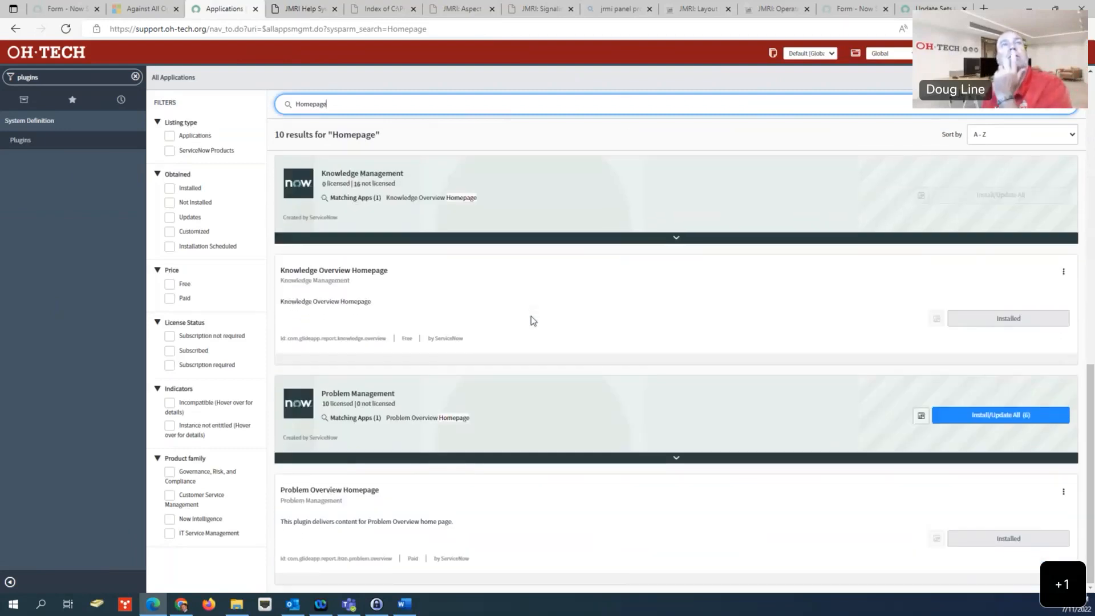
{"action": "scroll", "coordinate": [530, 316], "scroll_direction": "up", "scroll_amount": 10}
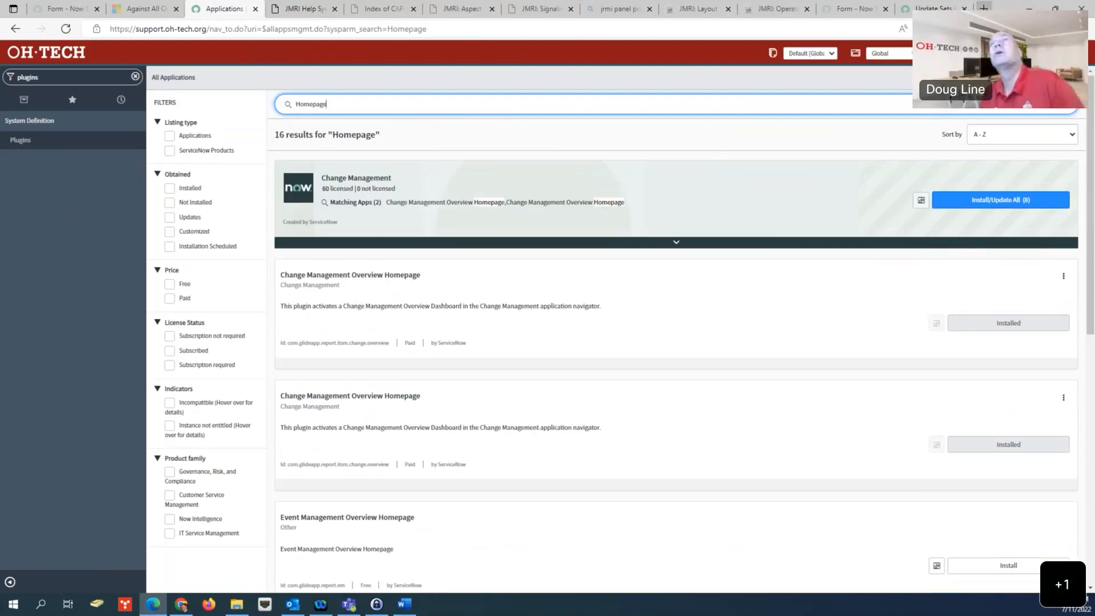
{"action": "left_click", "coordinate": [984, 8]}
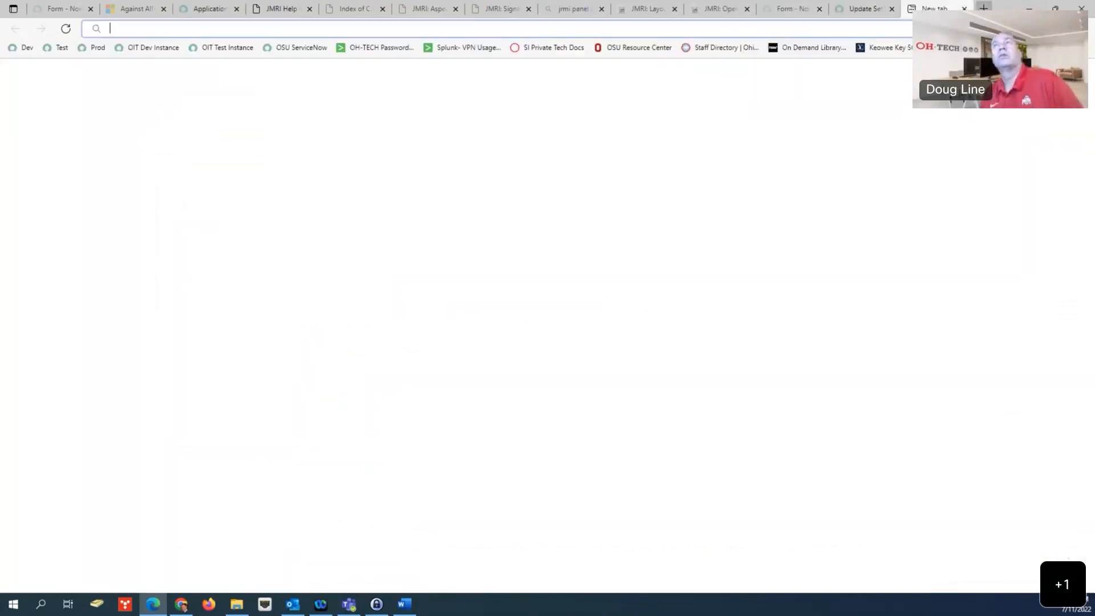
- Go to store.servicenow.com in the new browser tab
{"action": "left_click", "coordinate": [273, 28]}
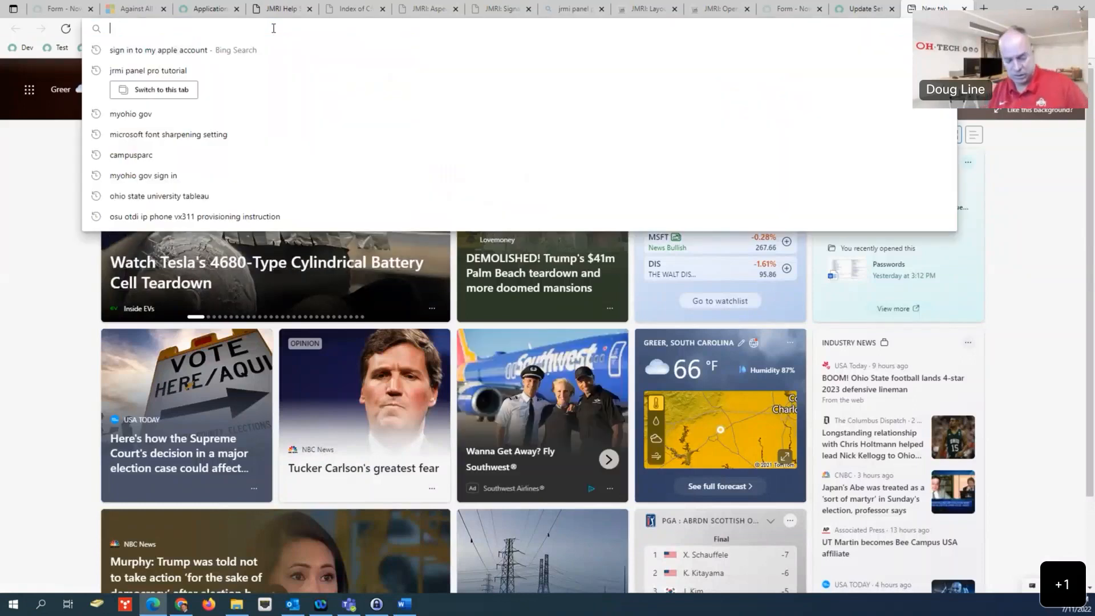
{"action": "type", "text": "s"}
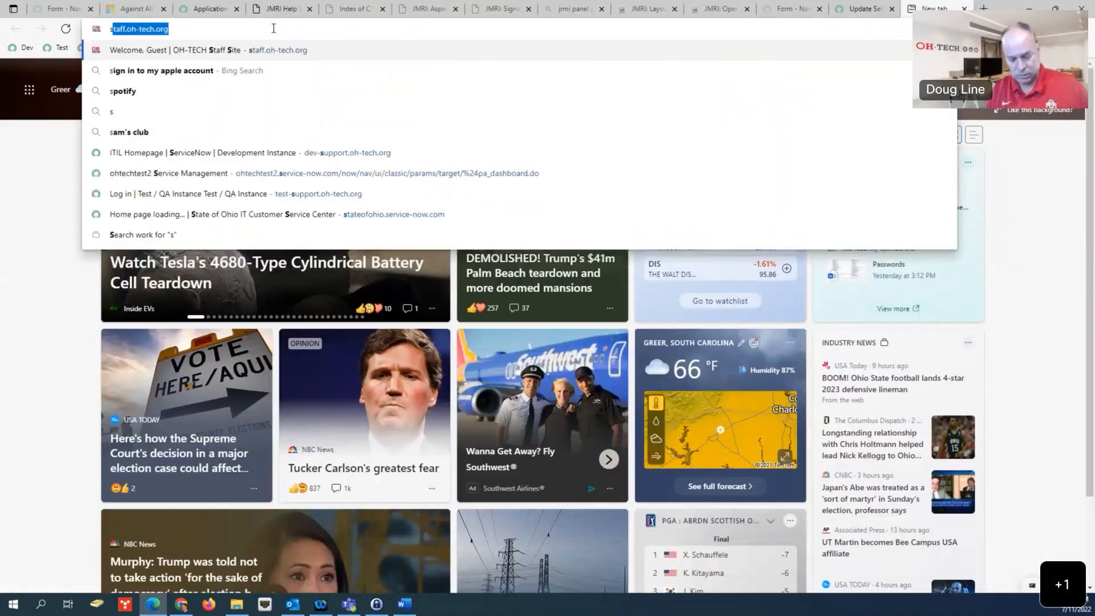
{"action": "type", "text": "tore.servi"}
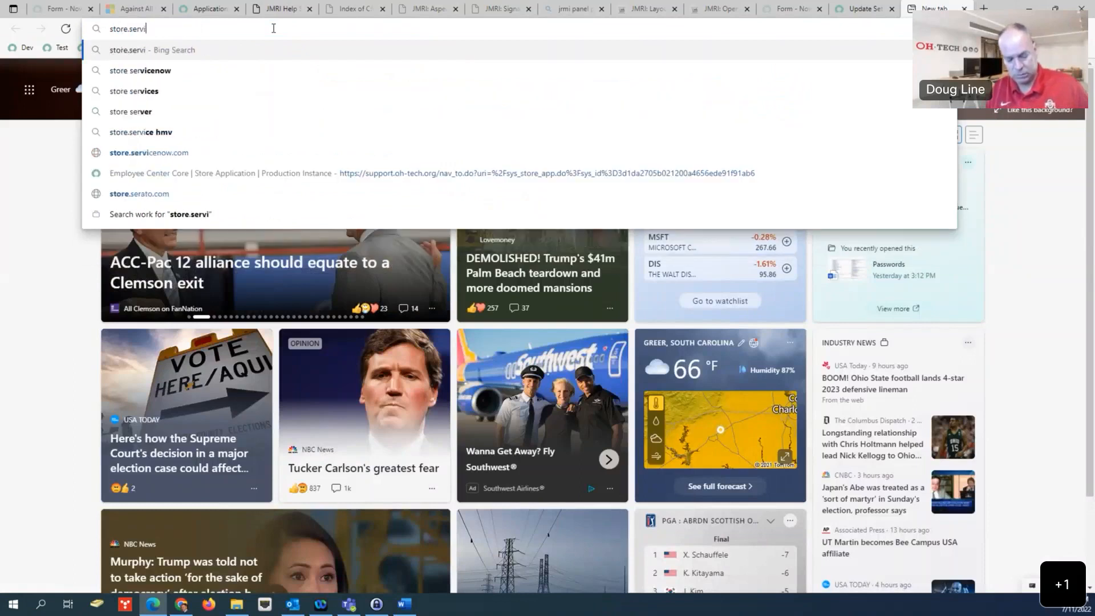
{"action": "type", "text": "cenow.co"}
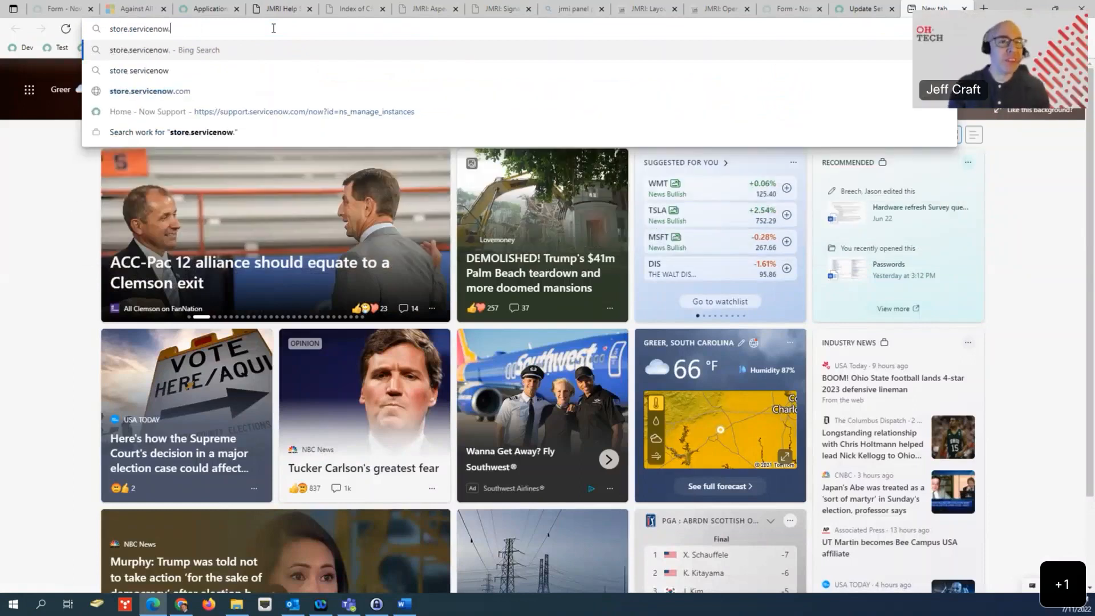
{"action": "type", "text": "m"}
{"action": "key", "text": "Return"}
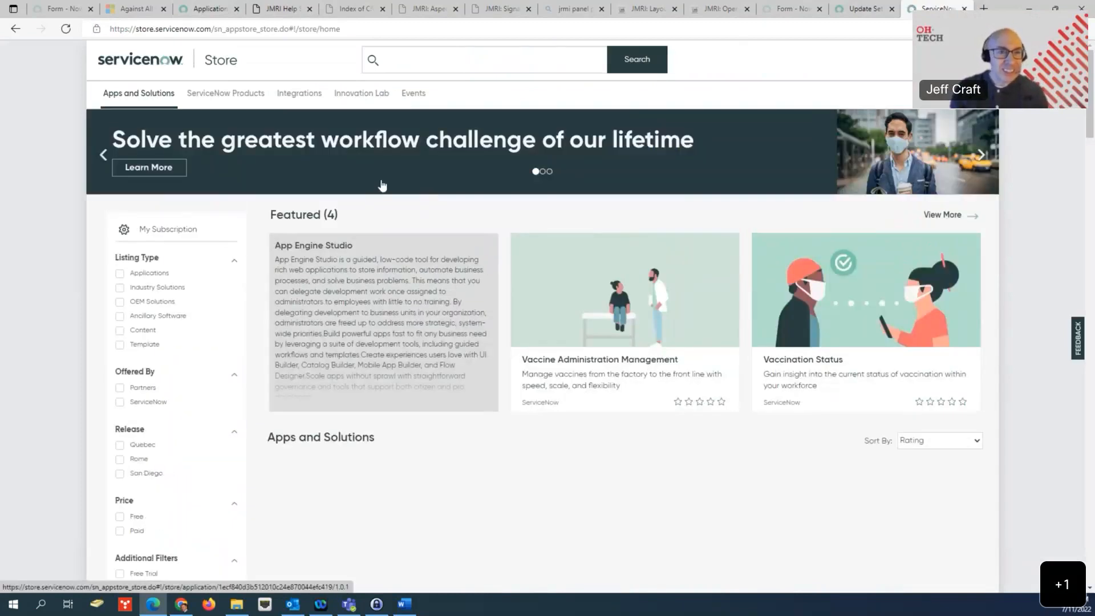
- Search the ServiceNow Store for 'Homepage', which leads to the sign-in page
{"action": "left_click", "coordinate": [434, 59]}
{"action": "type", "text": "Homepage"}
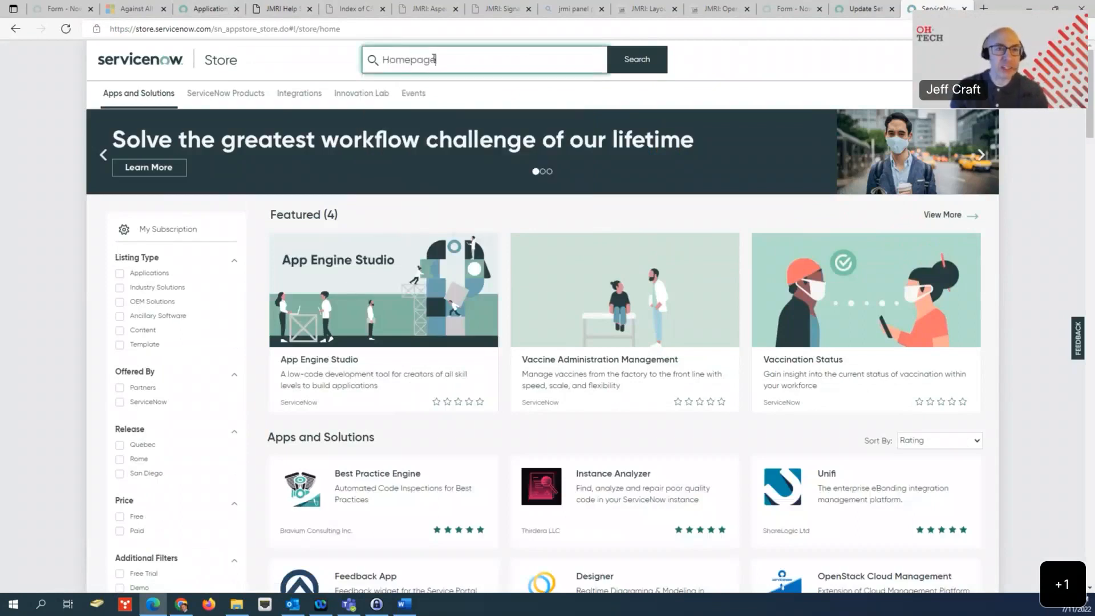
{"action": "key", "text": "Return"}
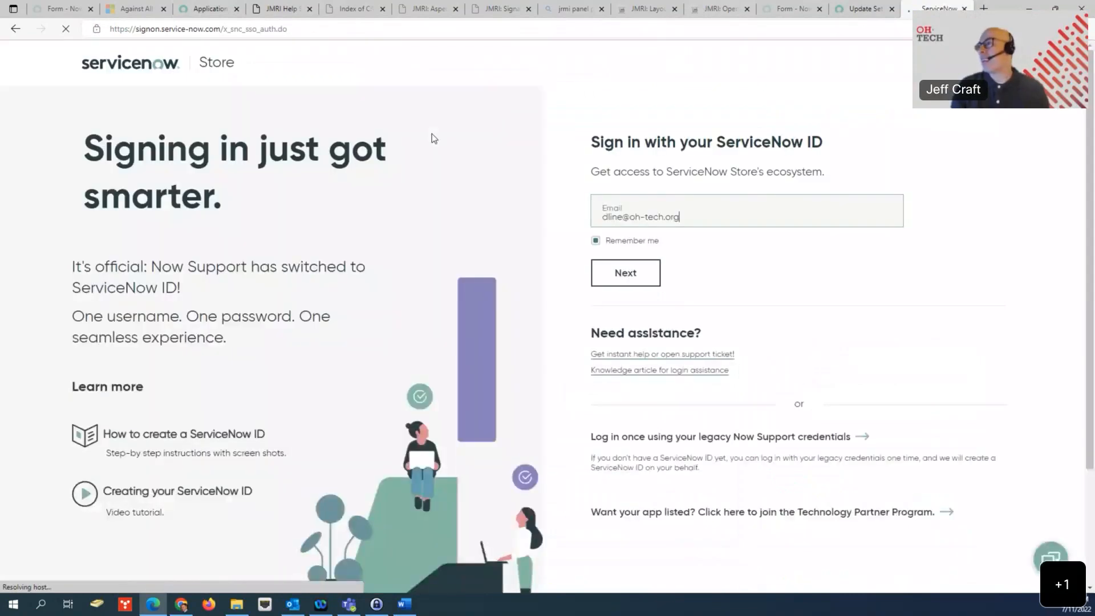
- Sign in with the ServiceNow ID and verify using the SMS passcode
{"action": "left_click", "coordinate": [634, 274]}
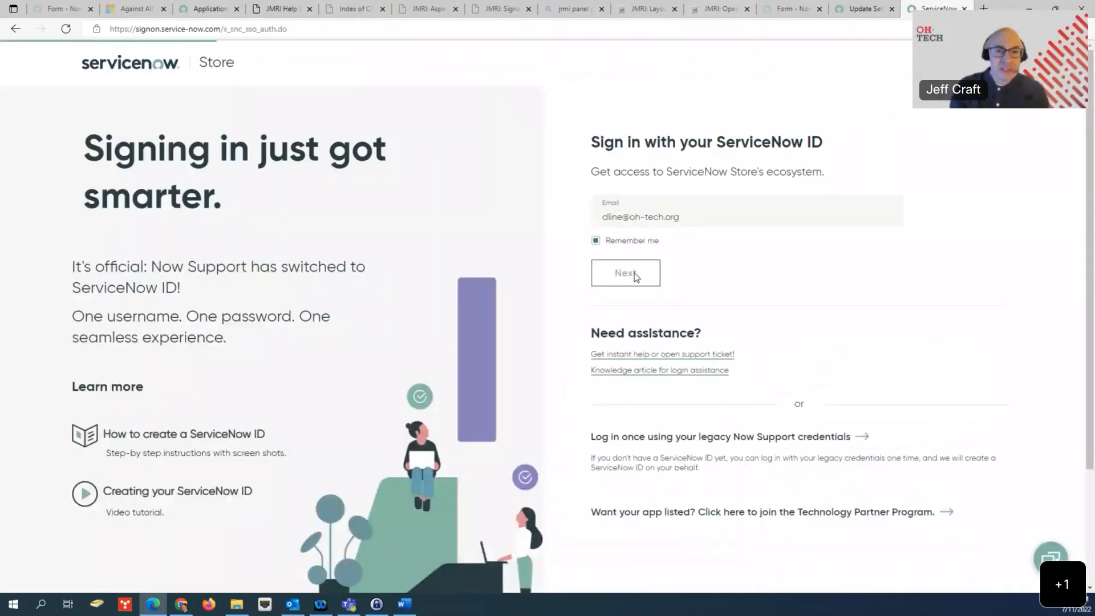
{"action": "left_click", "coordinate": [633, 288]}
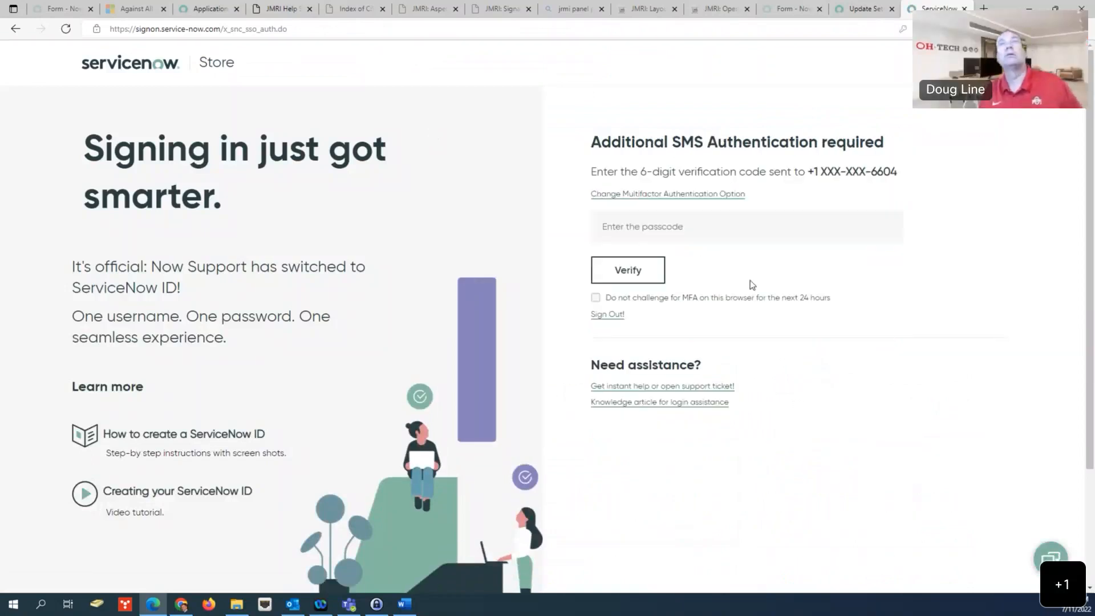
{"action": "left_click", "coordinate": [662, 227]}
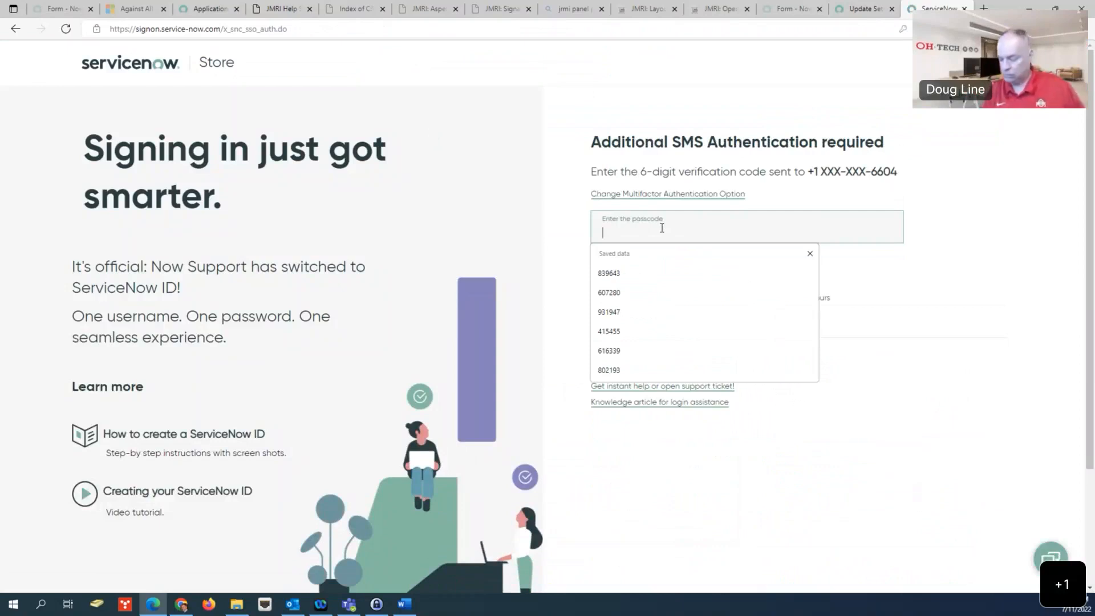
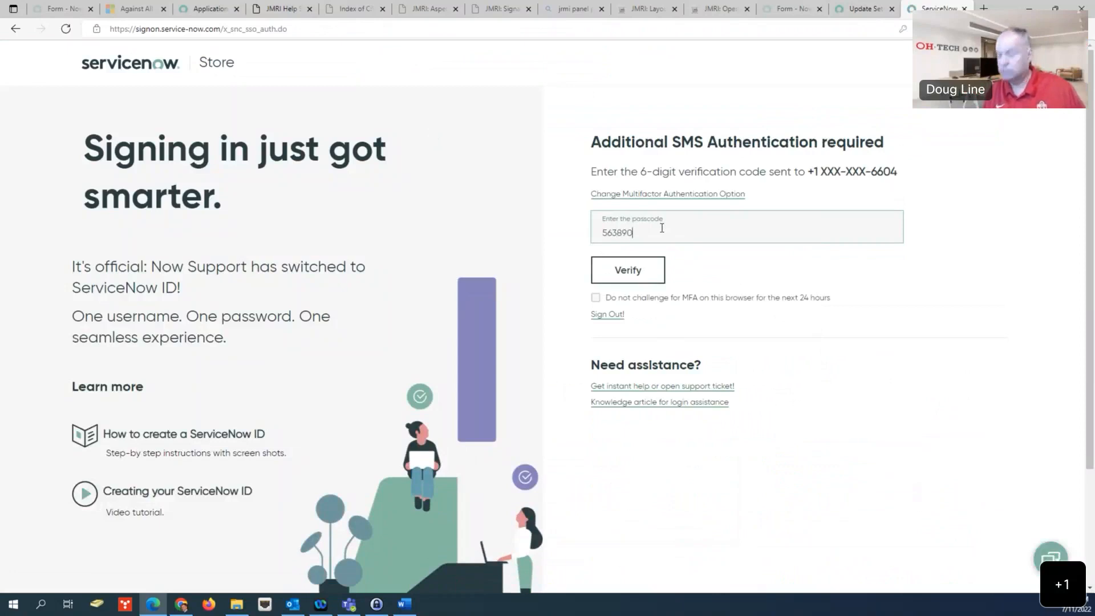
{"action": "left_click", "coordinate": [627, 270]}
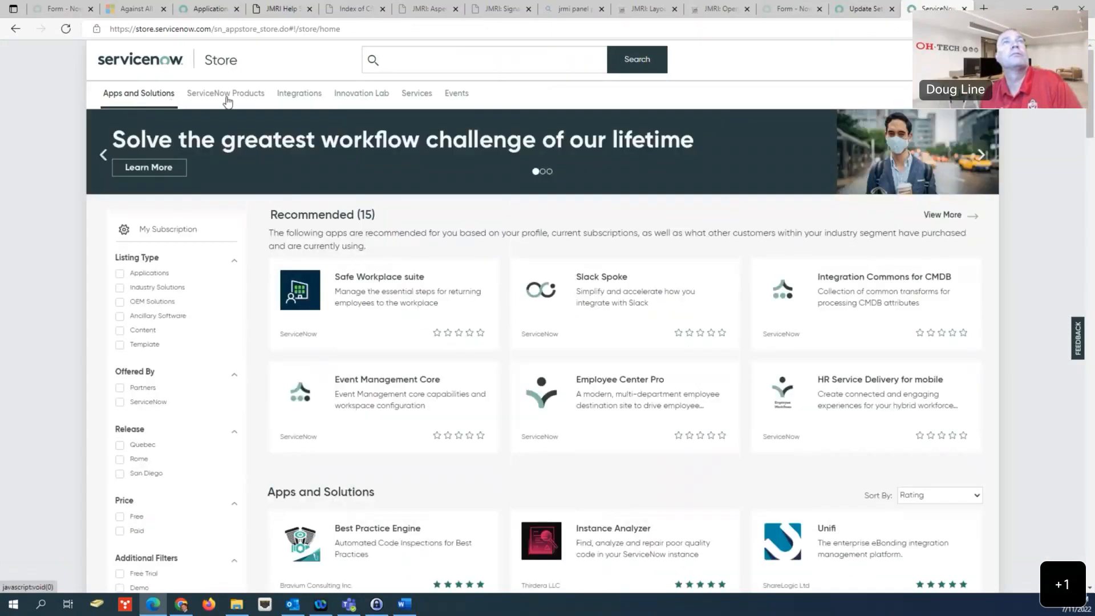
- Search the Store for 'homepage', open the Homepage deprecation help tool, and click Get
{"action": "left_click", "coordinate": [420, 57]}
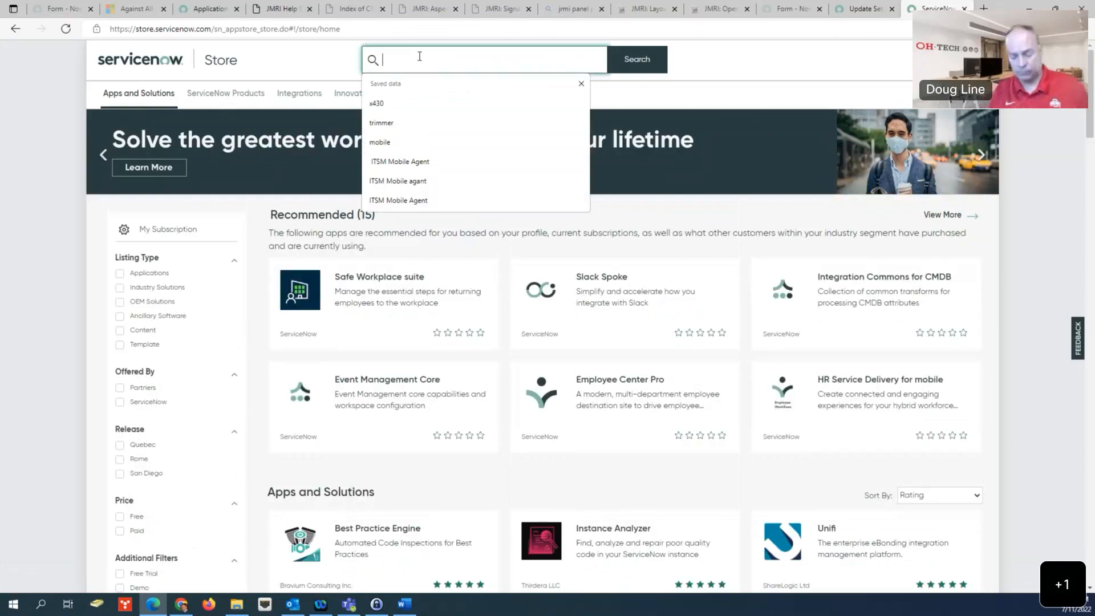
{"action": "type", "text": "homepage"}
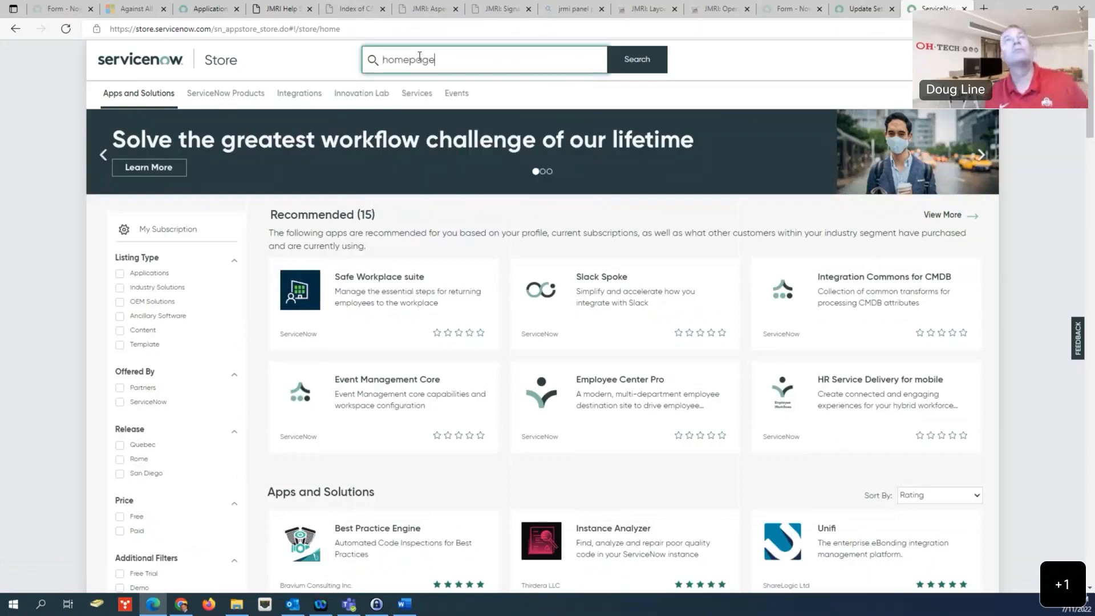
{"action": "left_click", "coordinate": [638, 63]}
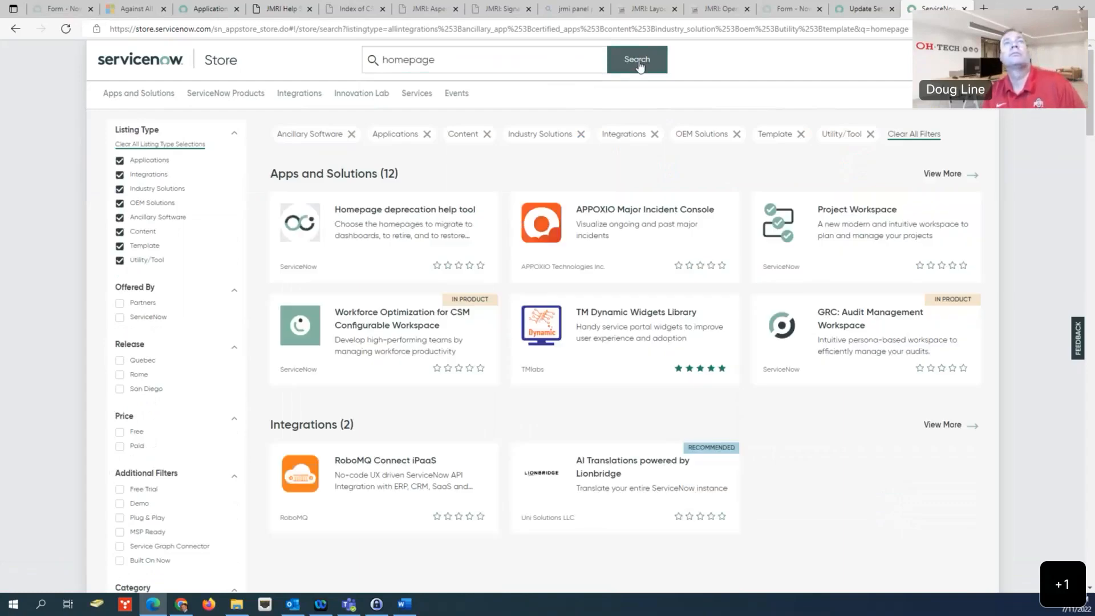
{"action": "left_click", "coordinate": [373, 226]}
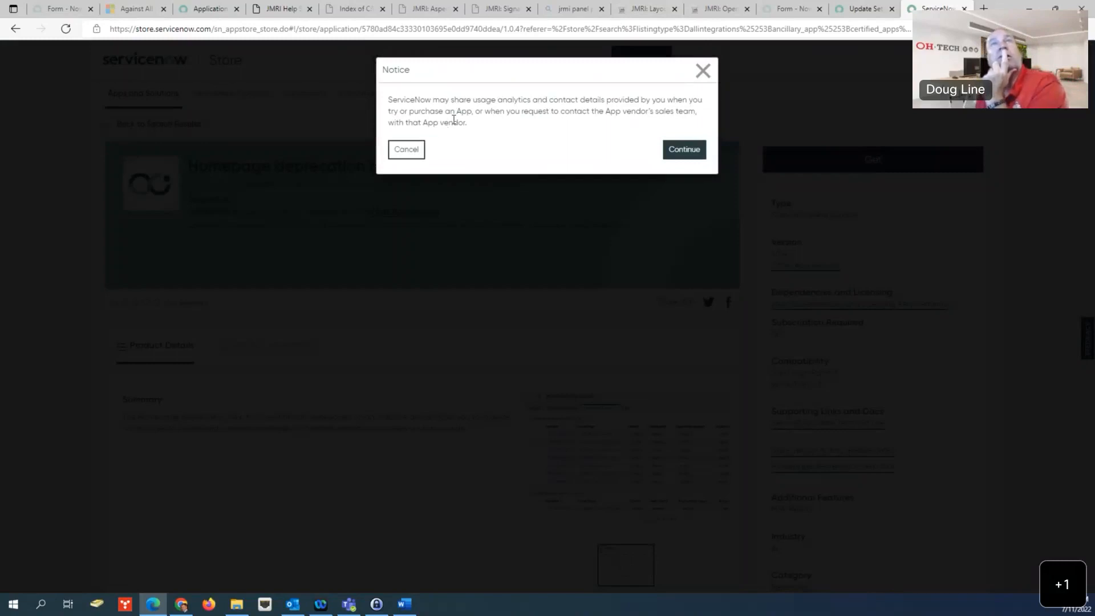
{"action": "left_click", "coordinate": [689, 151]}
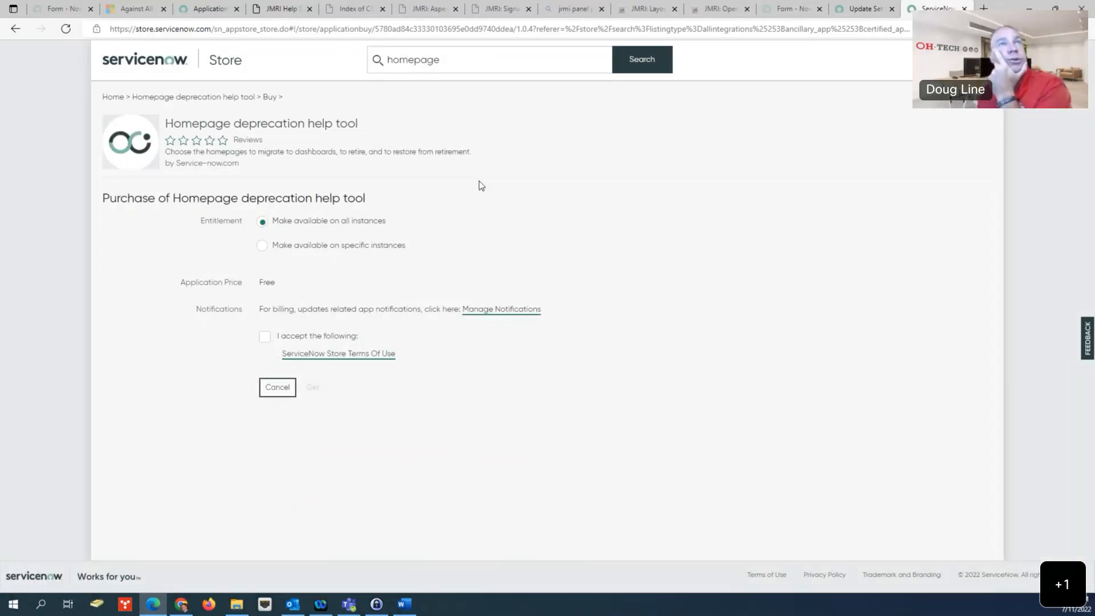
- Accept the terms, get the free app for all instances, and confirm the purchase
{"action": "left_click", "coordinate": [265, 338]}
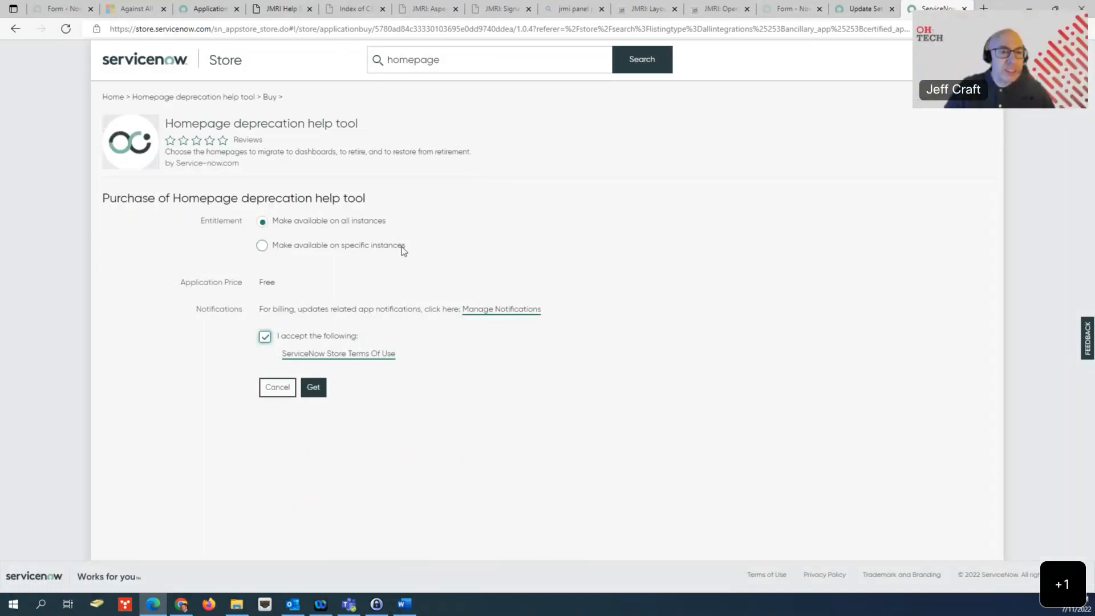
{"action": "left_click", "coordinate": [313, 389]}
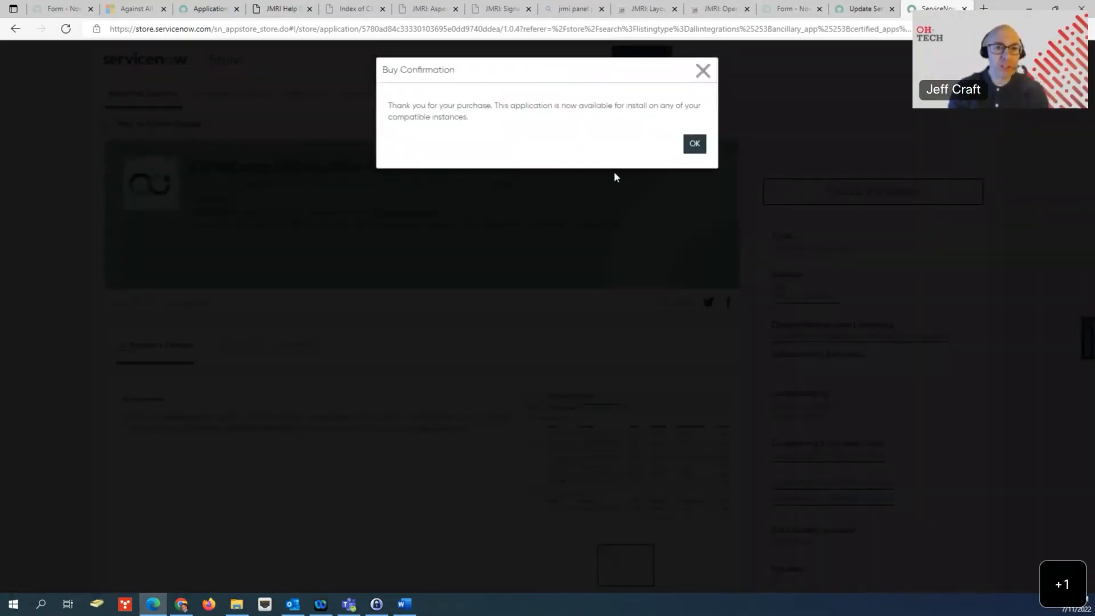
{"action": "left_click", "coordinate": [695, 144]}
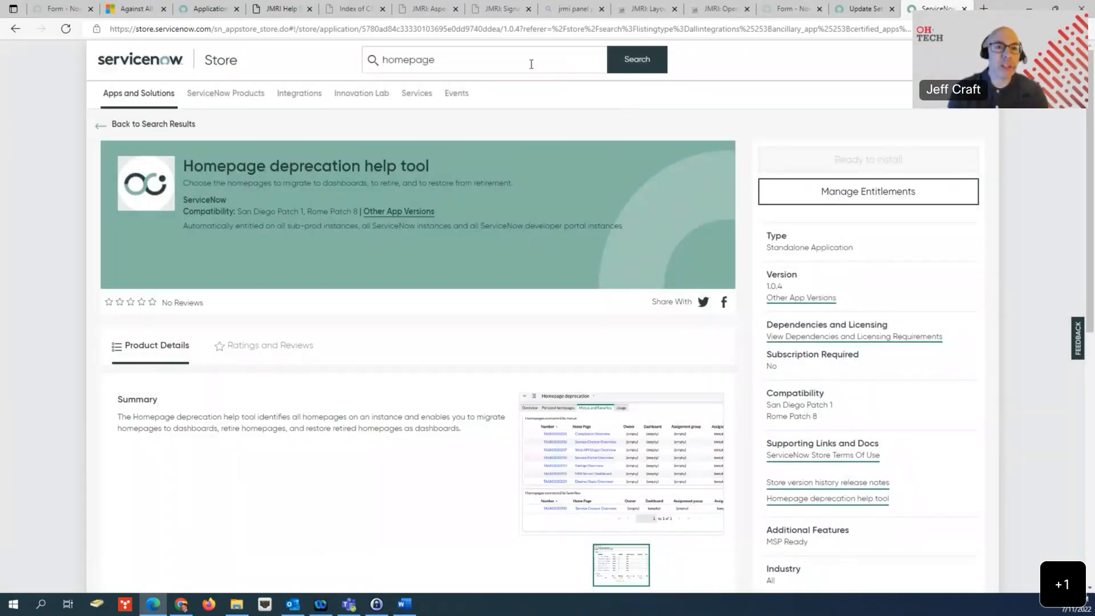
- Reload the instance's Homepage results, dismiss the subscription notice, review them, and log out
{"action": "left_click", "coordinate": [208, 11]}
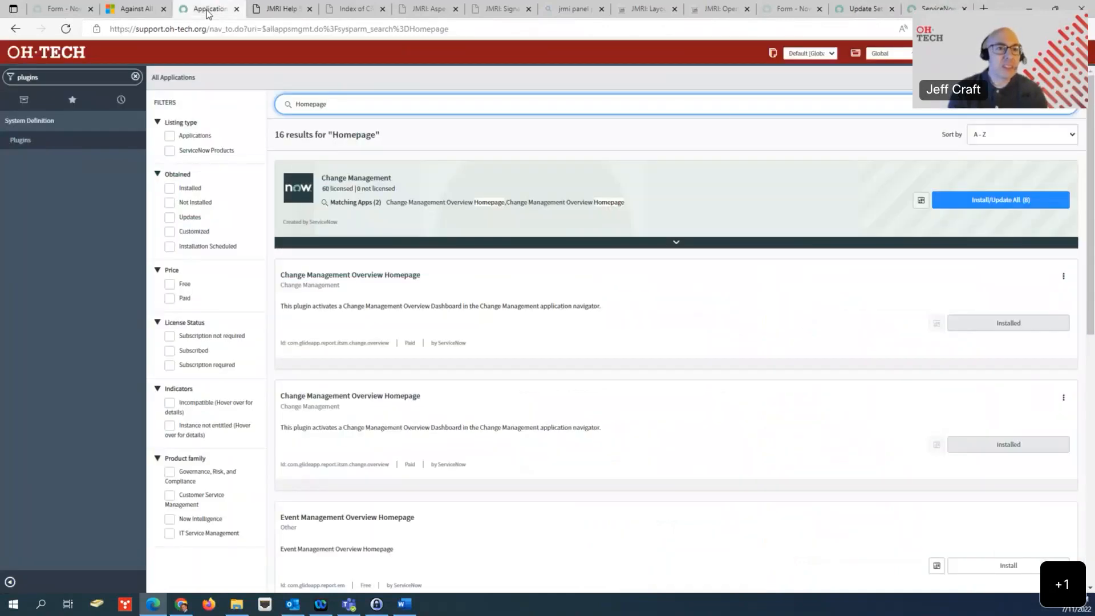
{"action": "left_click", "coordinate": [65, 29]}
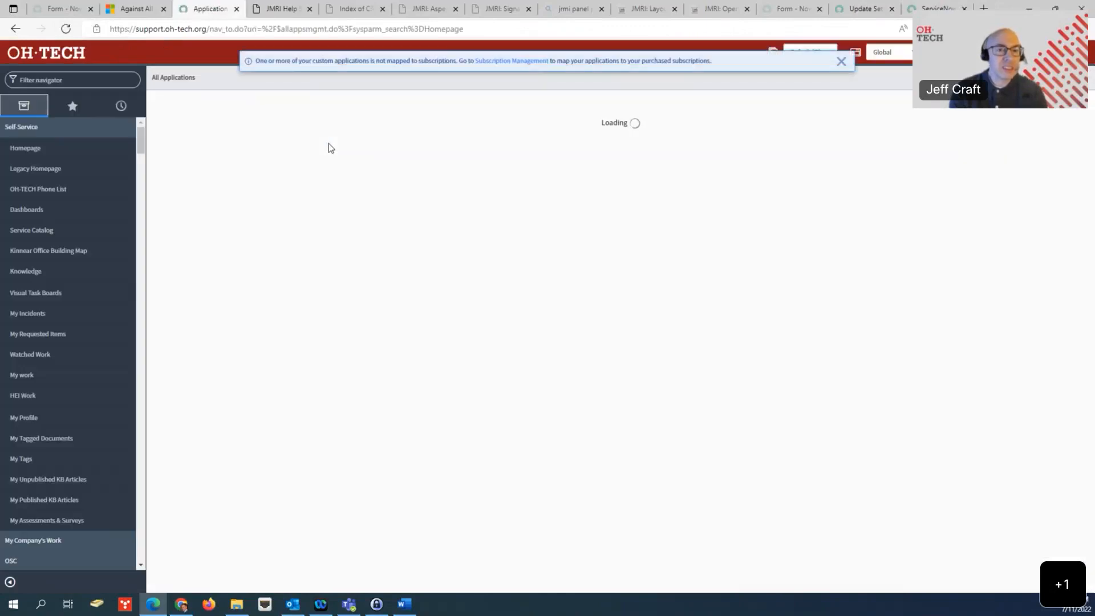
{"action": "left_click", "coordinate": [841, 62]}
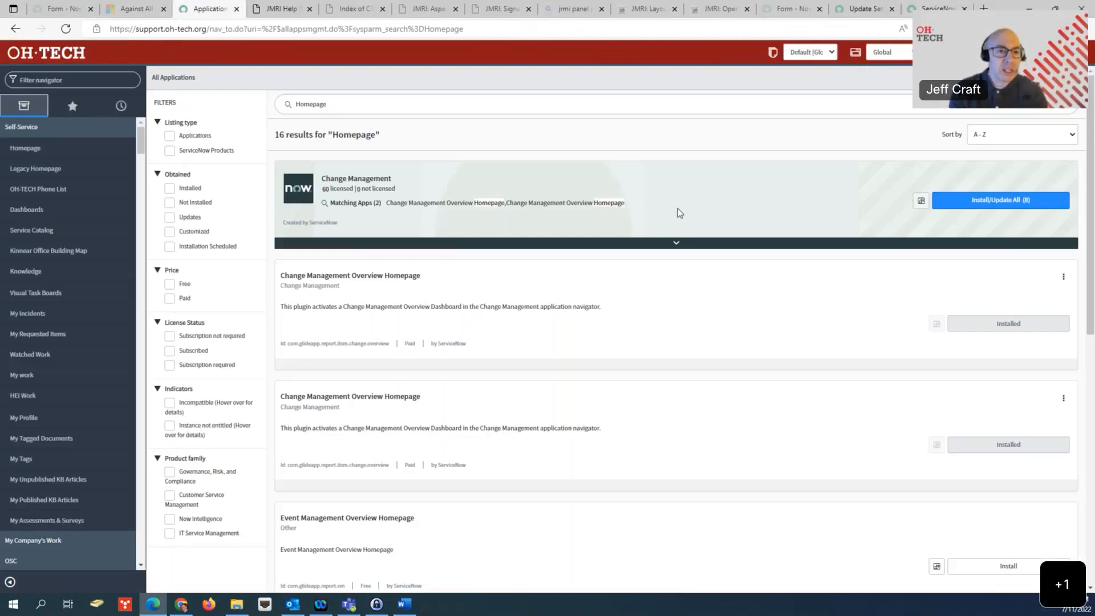
{"action": "scroll", "coordinate": [392, 266], "scroll_direction": "down", "scroll_amount": 10}
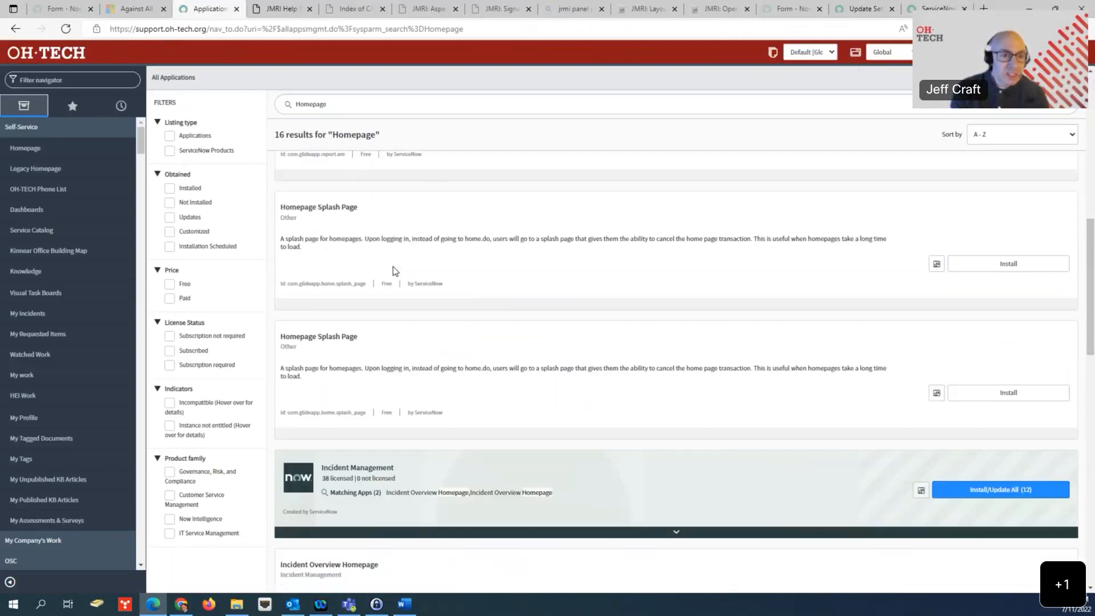
{"action": "scroll", "coordinate": [393, 266], "scroll_direction": "down", "scroll_amount": 4}
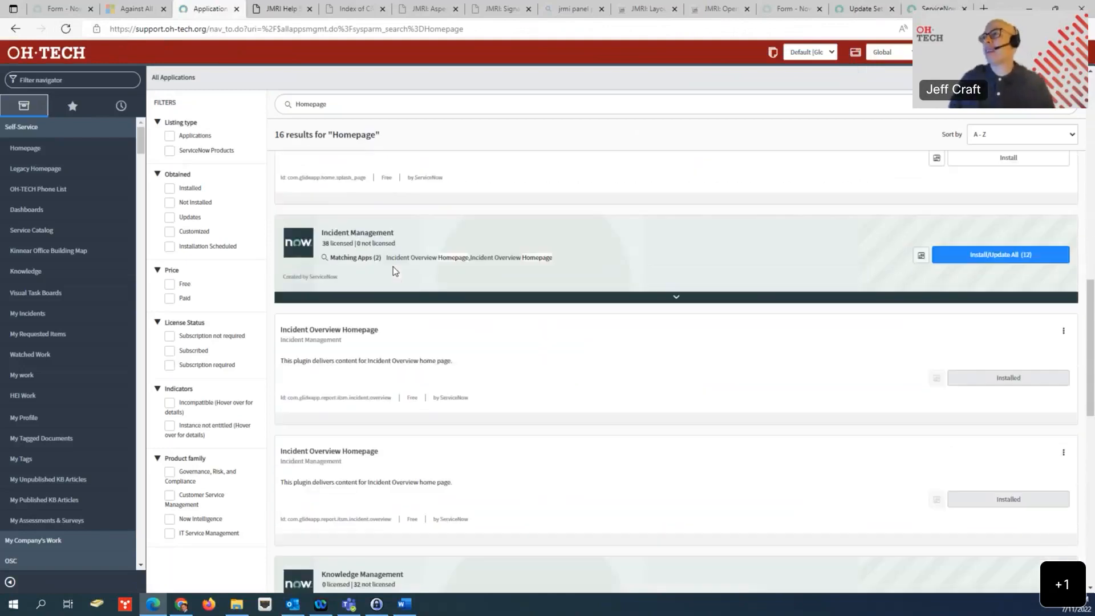
{"action": "scroll", "coordinate": [392, 265], "scroll_direction": "down", "scroll_amount": 10}
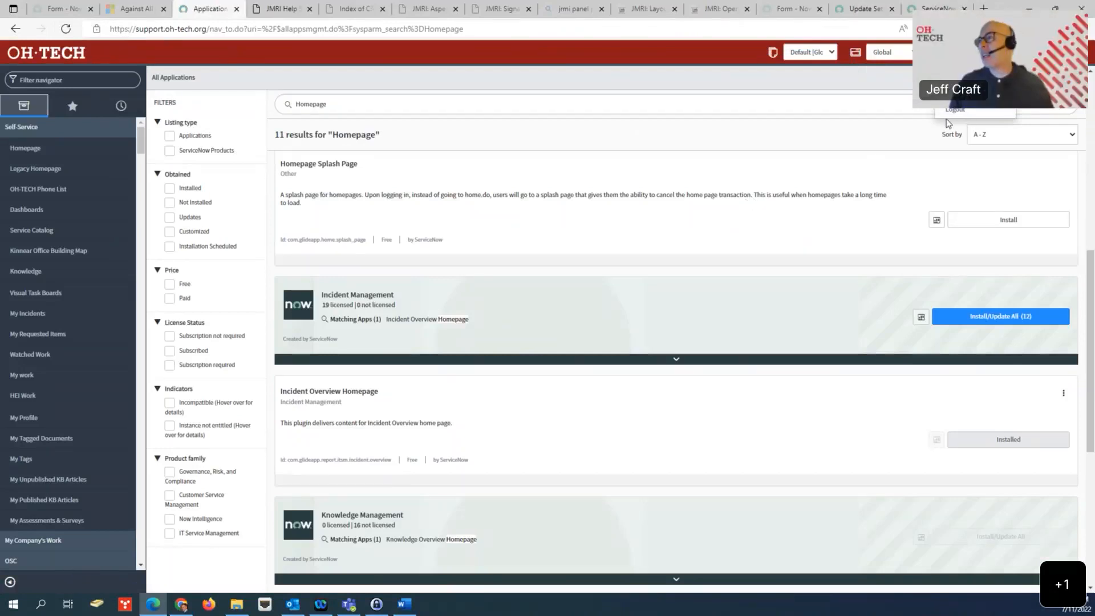
{"action": "left_click", "coordinate": [956, 114]}
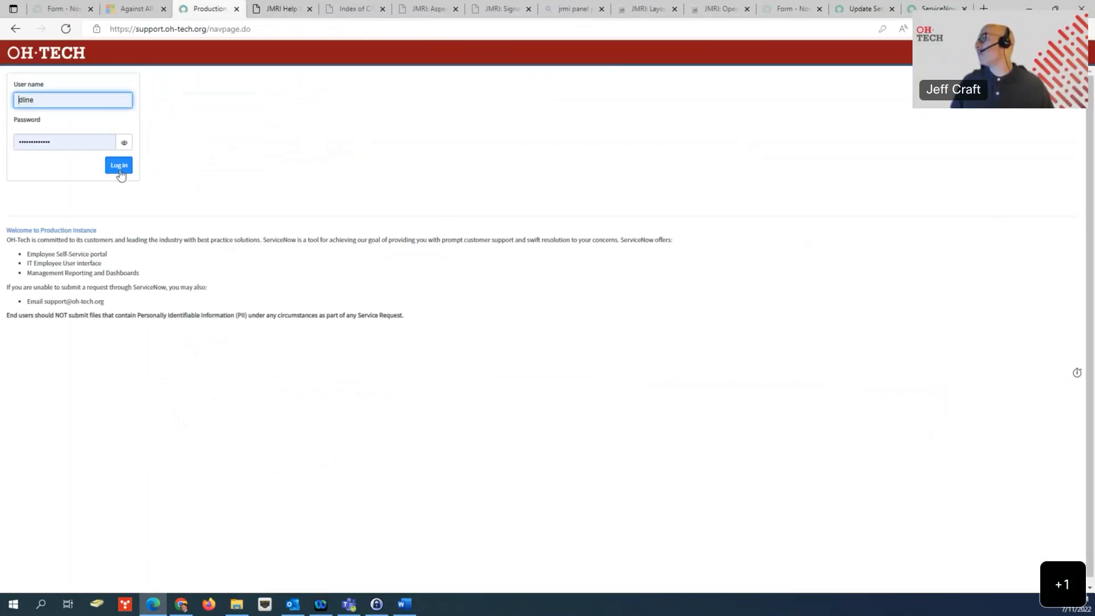
- Log back in and open the Plugins module via the 'plugin' navigator filter
{"action": "key", "text": "Return"}
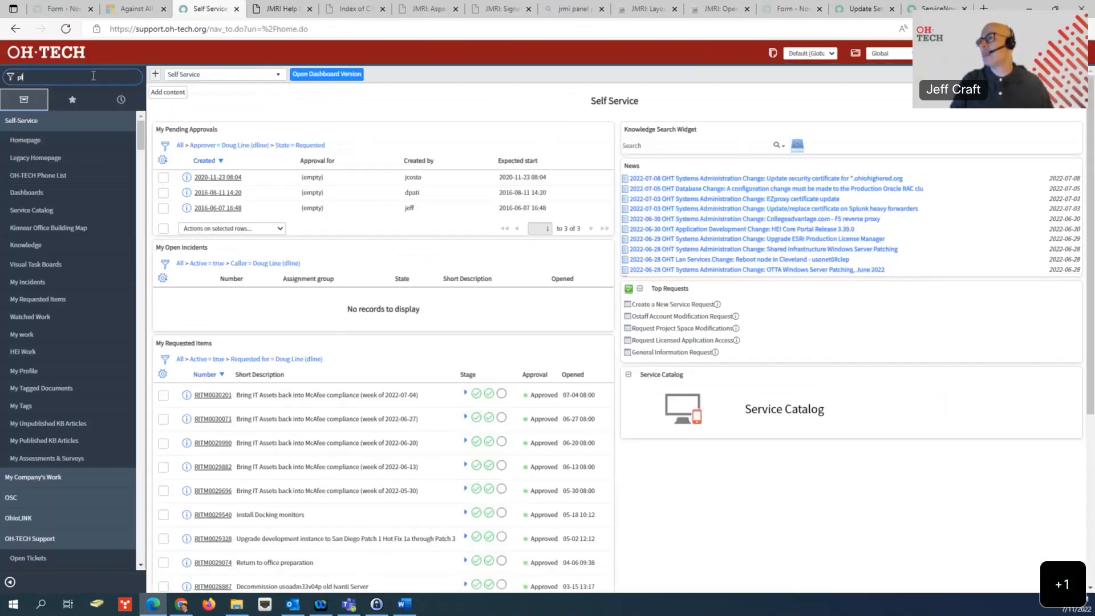
{"action": "type", "text": "plugin"}
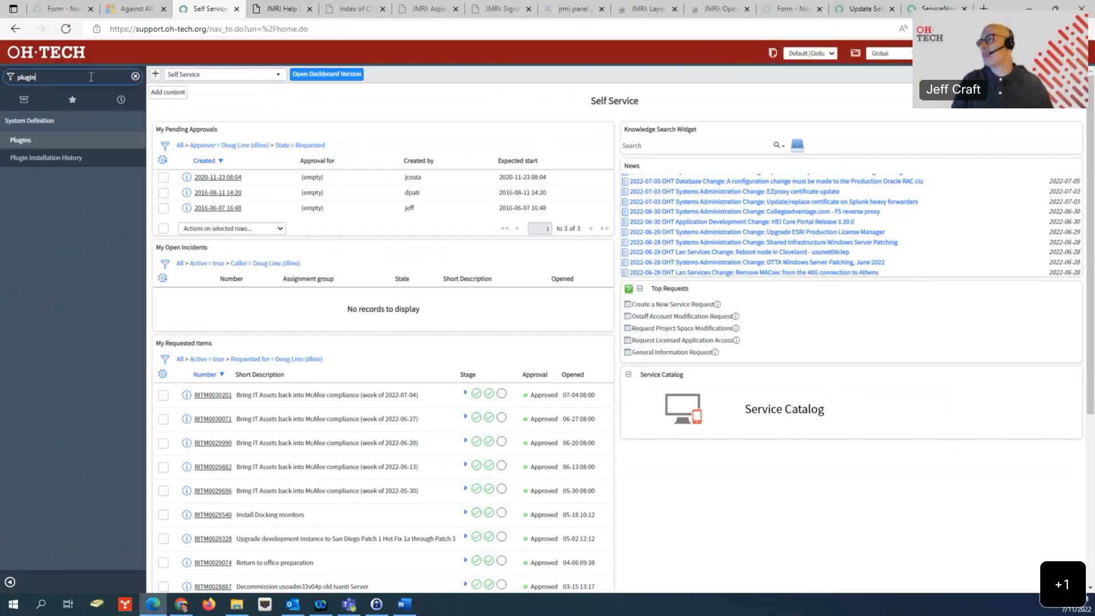
{"action": "left_click", "coordinate": [40, 139]}
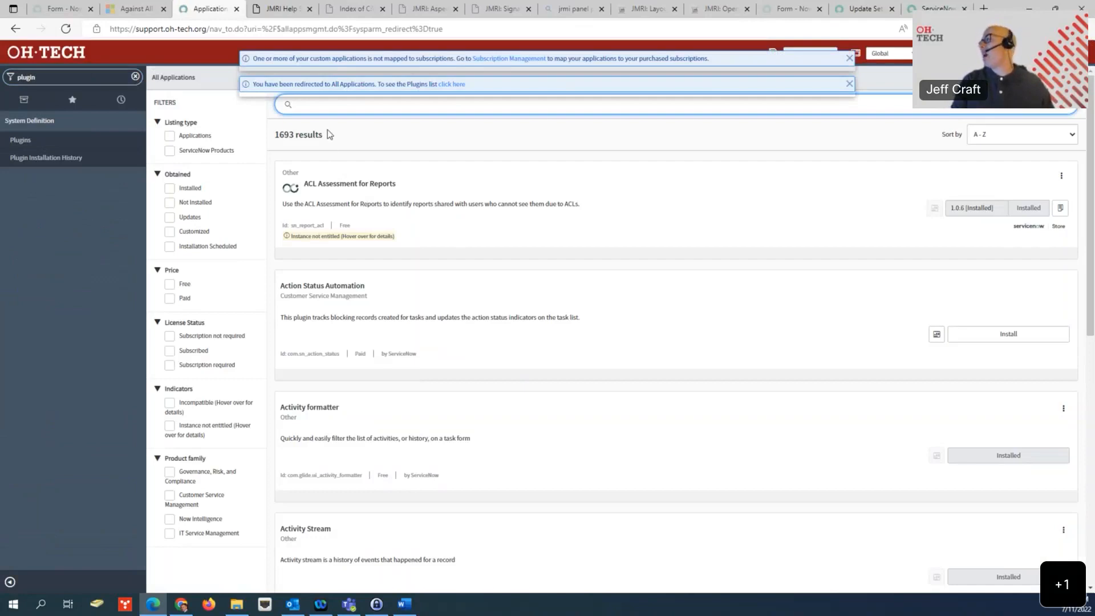
- Search applications for 'Homepage', dismiss both notices, and scroll to the Homepage deprecation help tool
{"action": "left_click", "coordinate": [329, 109]}
{"action": "type", "text": "H"}
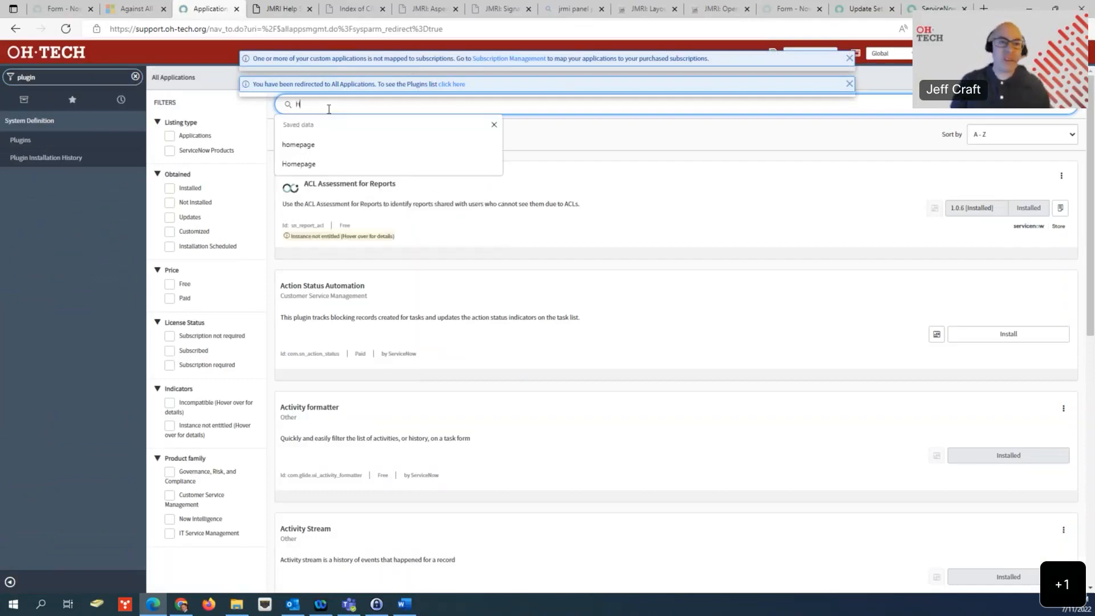
{"action": "type", "text": "omepage"}
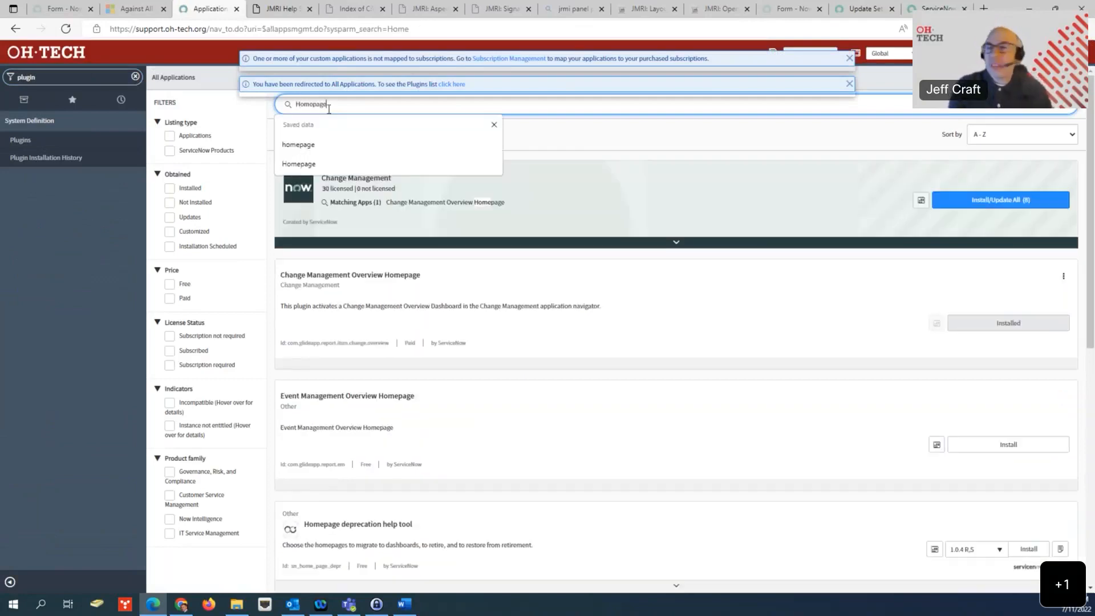
{"action": "key", "text": "Return"}
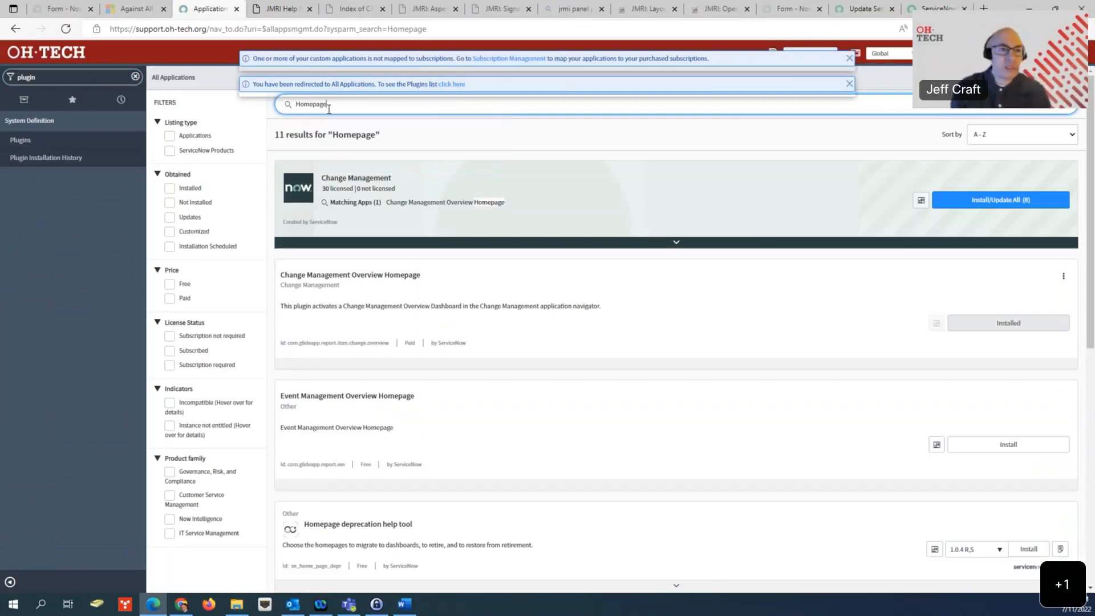
{"action": "left_click", "coordinate": [849, 58]}
{"action": "left_click", "coordinate": [850, 58]}
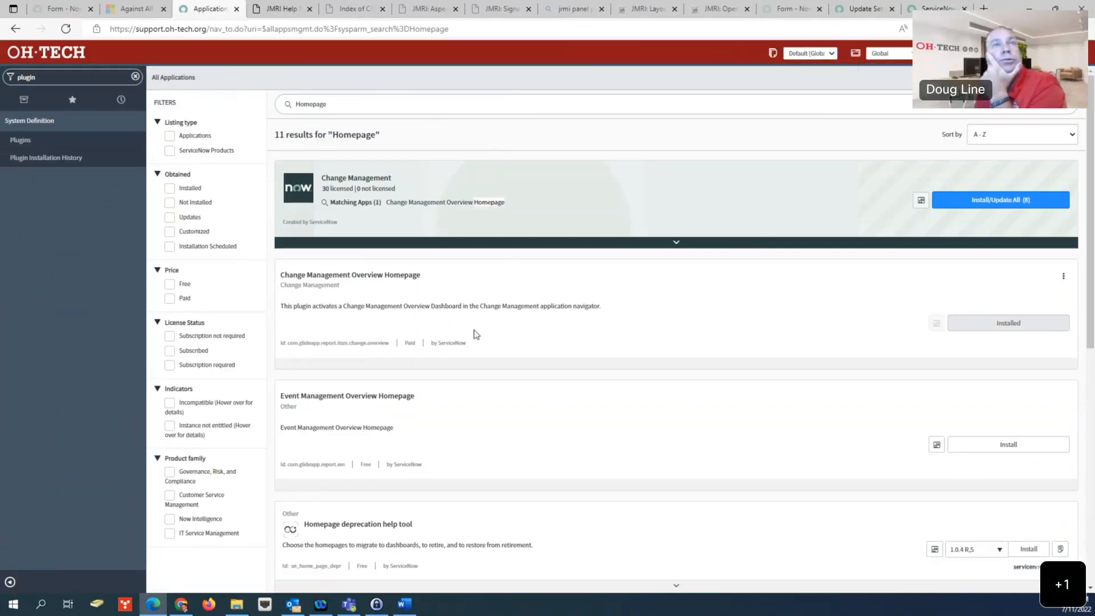
{"action": "scroll", "coordinate": [736, 474], "scroll_direction": "down", "scroll_amount": 3}
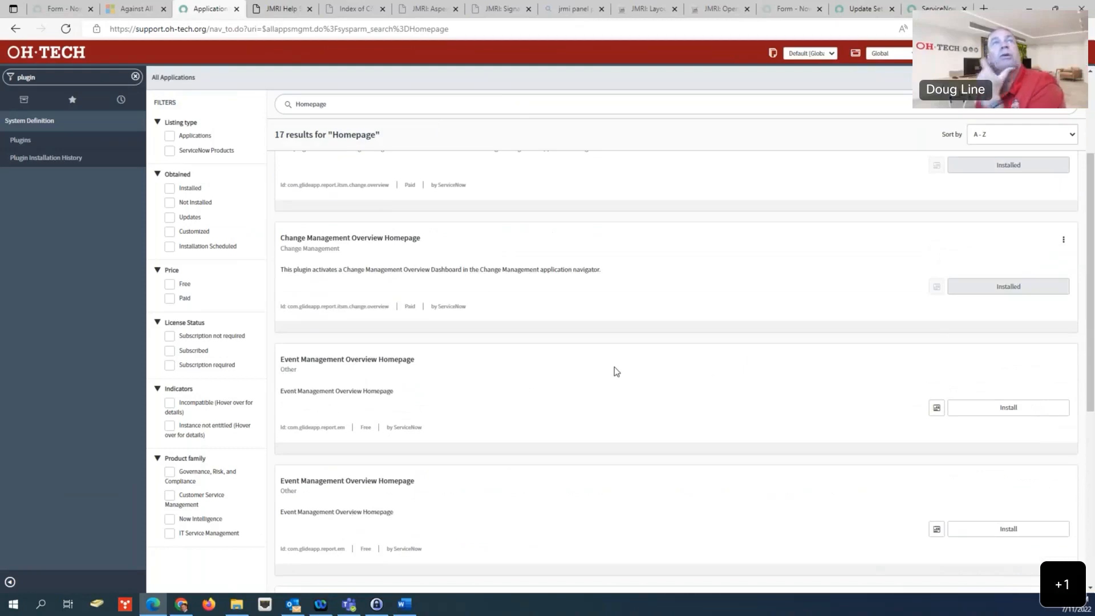
{"action": "scroll", "coordinate": [616, 371], "scroll_direction": "up", "scroll_amount": 3}
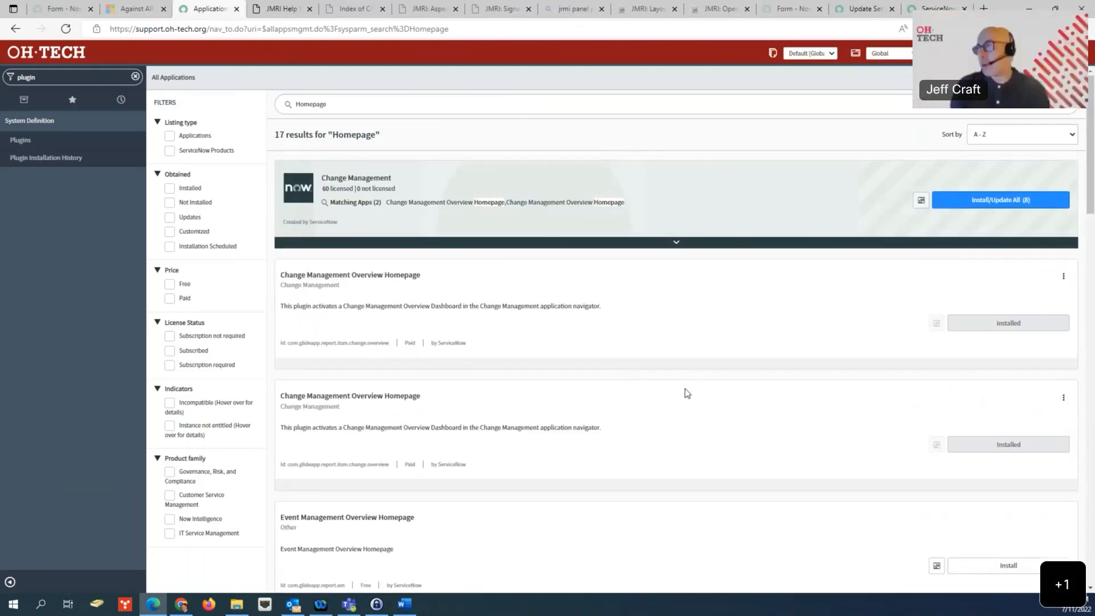
{"action": "scroll", "coordinate": [687, 393], "scroll_direction": "down", "scroll_amount": 7}
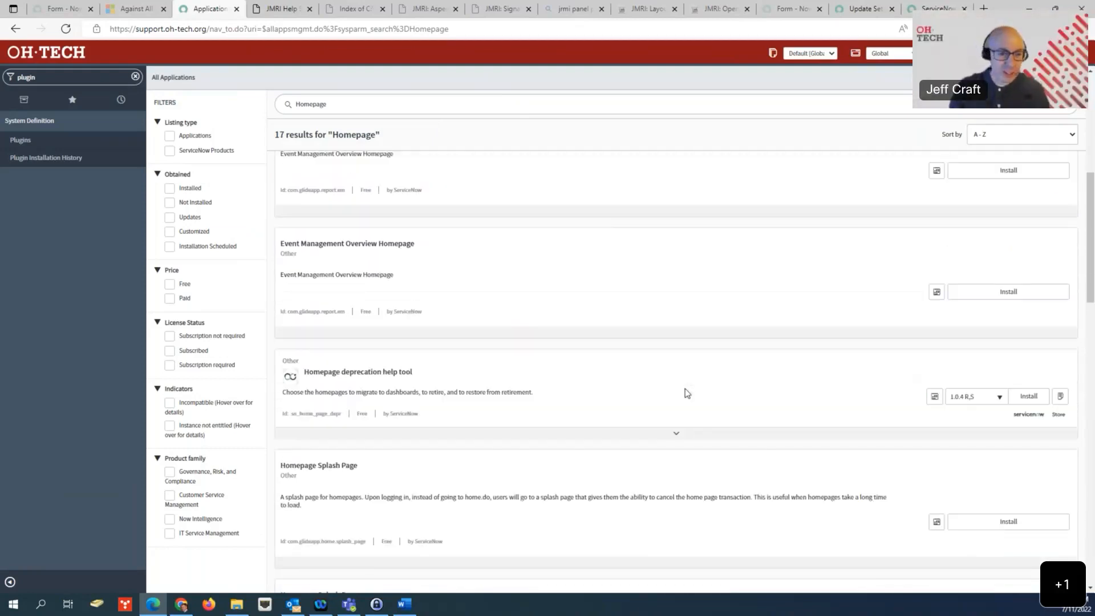
{"action": "scroll", "coordinate": [617, 379], "scroll_direction": "down", "scroll_amount": 1}
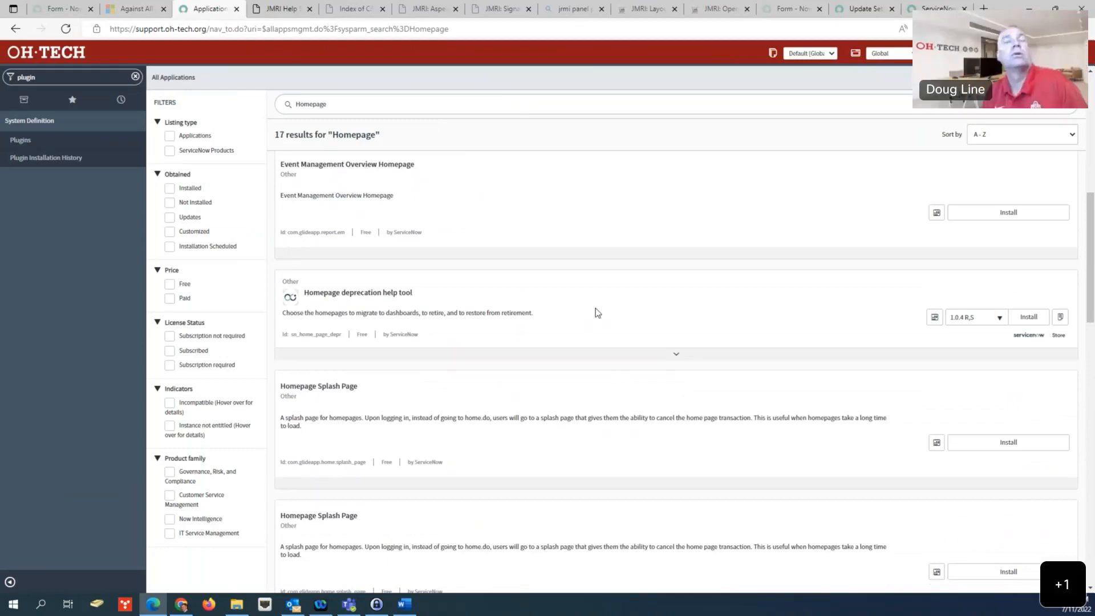
- Install version 1.0.4 of Homepage deprecation help tool and confirm in the installation dialog
{"action": "left_click", "coordinate": [1029, 318]}
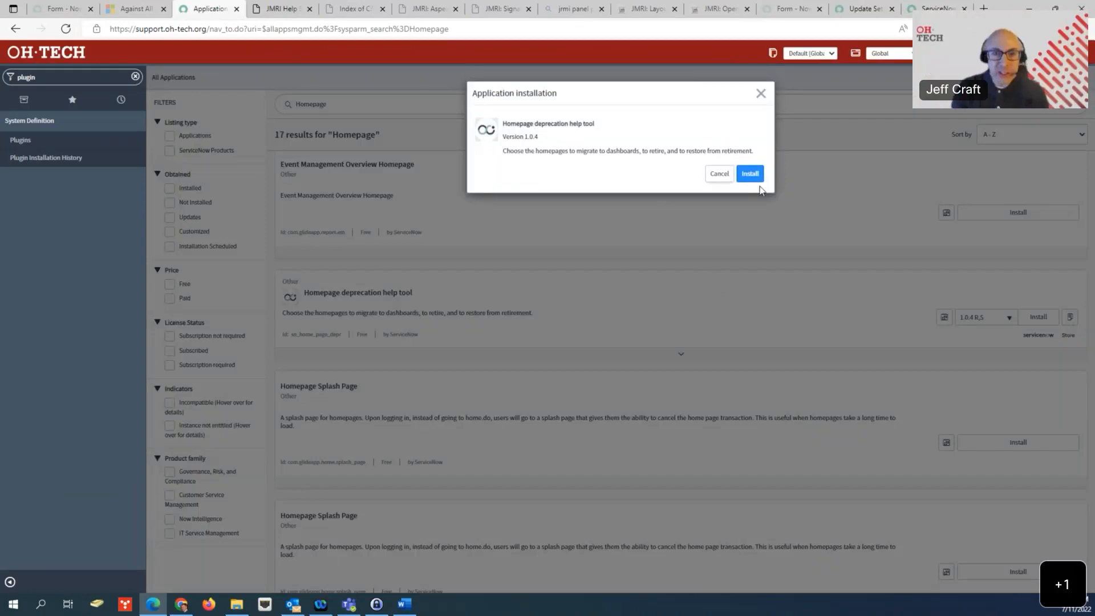
{"action": "left_click", "coordinate": [751, 175]}
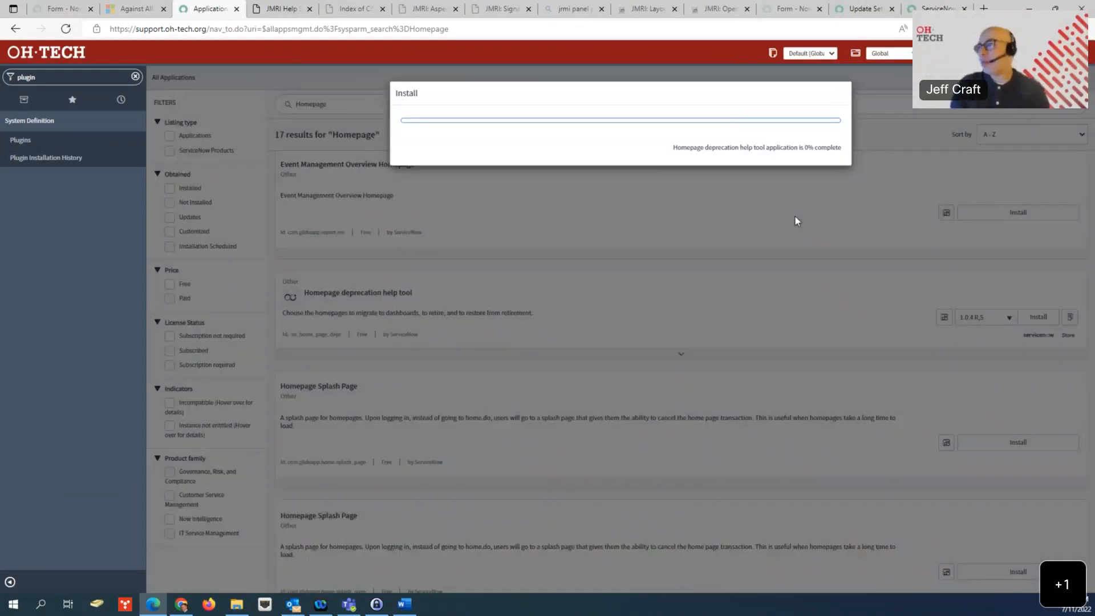
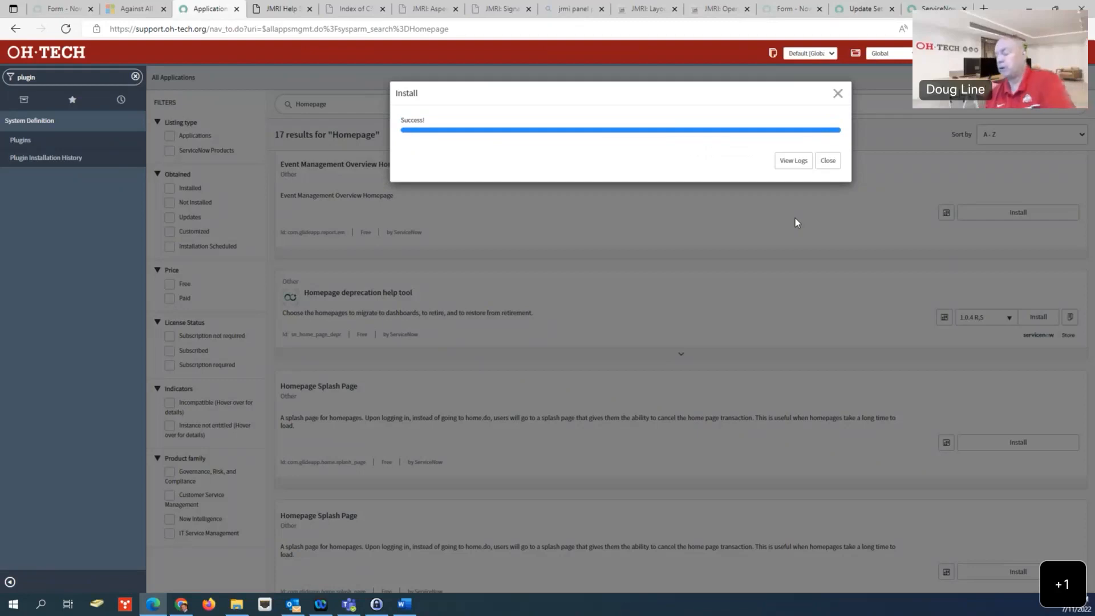
- Close the install success dialog and clear the plugin filter from the navigator
{"action": "left_click", "coordinate": [827, 160]}
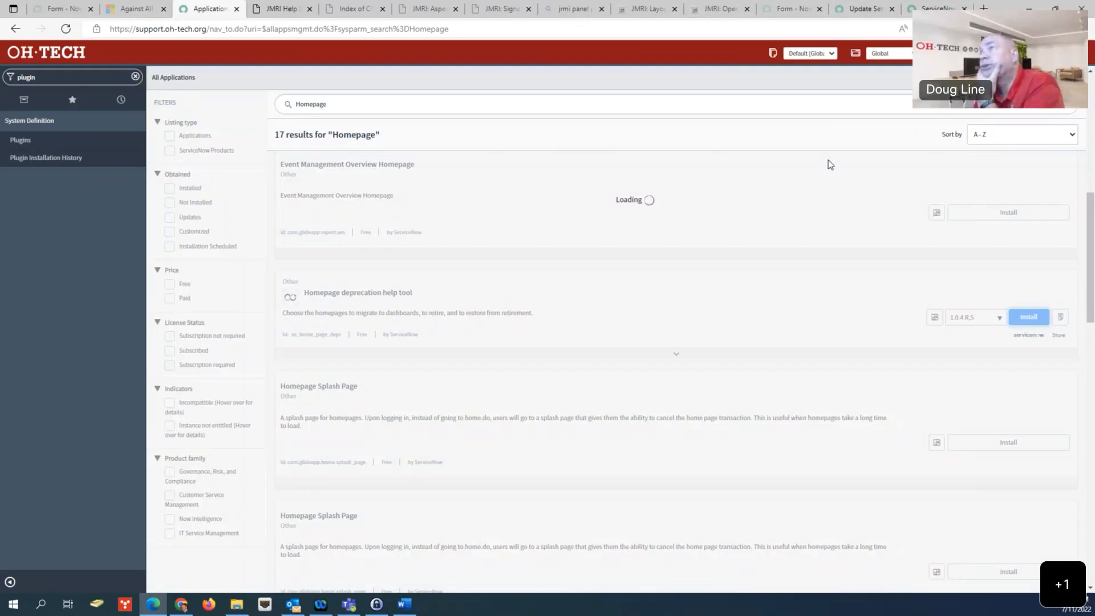
{"action": "left_click", "coordinate": [135, 77]}
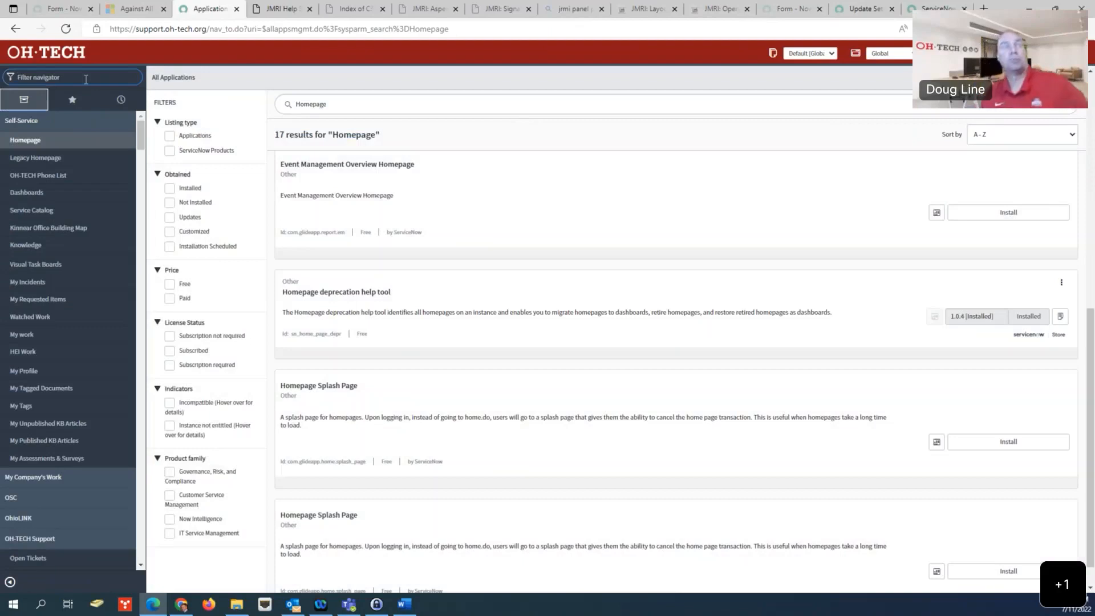
- Filter the navigator for 'homepage', reload the browser page, then filter for 'homepage' again
{"action": "type", "text": "homepage"}
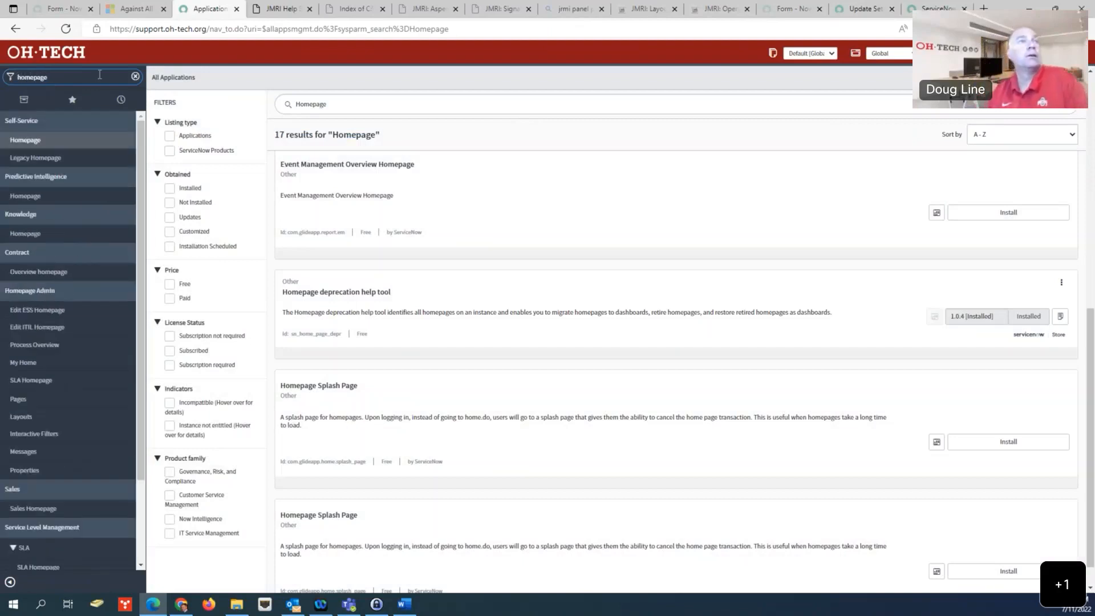
{"action": "scroll", "coordinate": [71, 207], "scroll_direction": "down", "scroll_amount": 2}
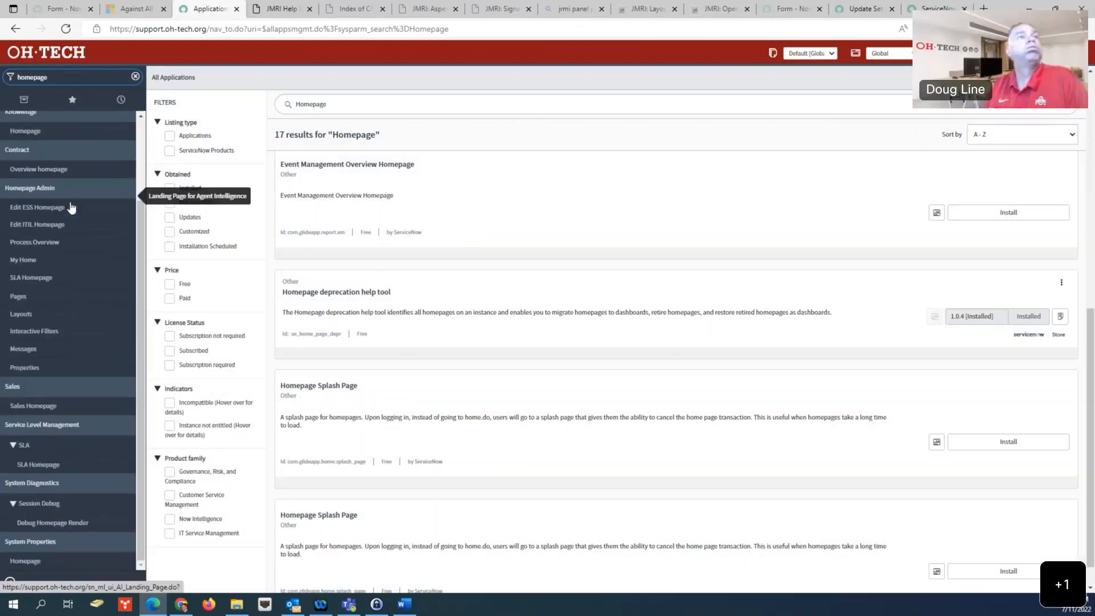
{"action": "scroll", "coordinate": [71, 207], "scroll_direction": "up", "scroll_amount": 2}
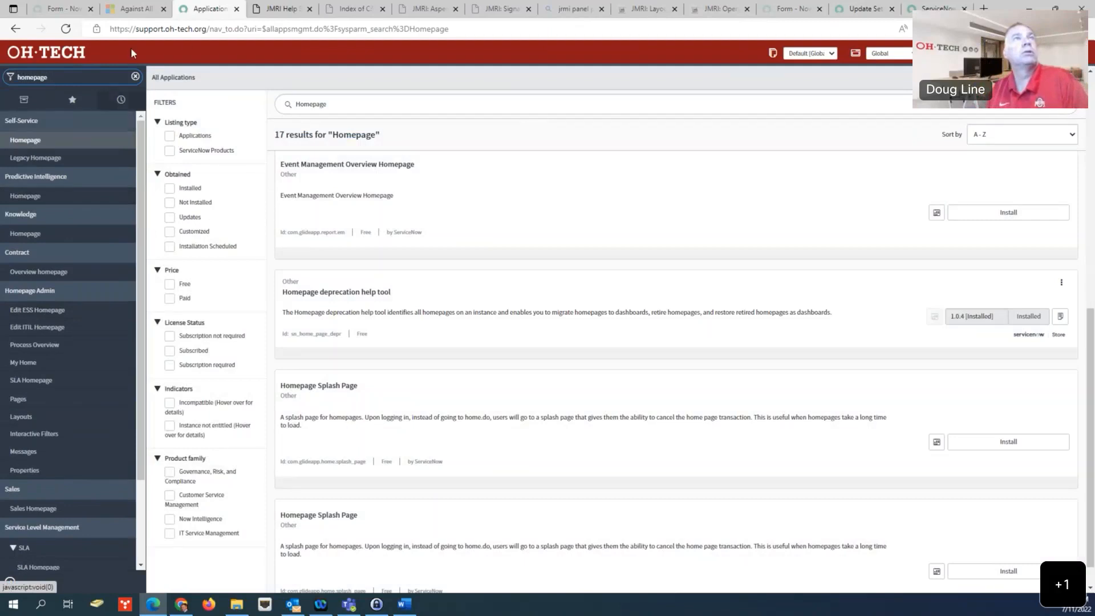
{"action": "left_click", "coordinate": [67, 29]}
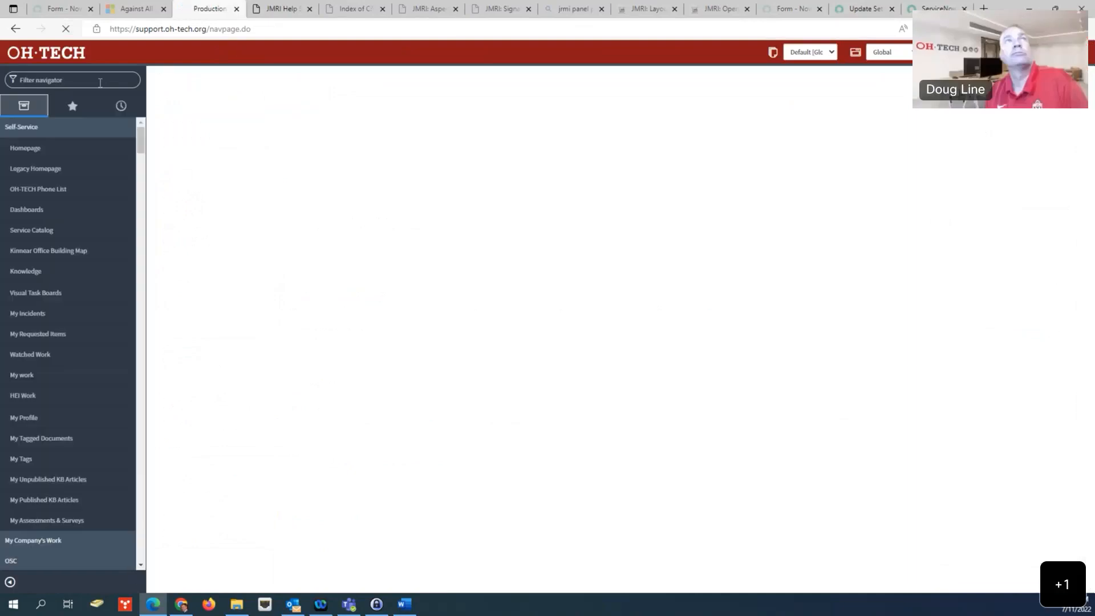
{"action": "left_click", "coordinate": [100, 83]}
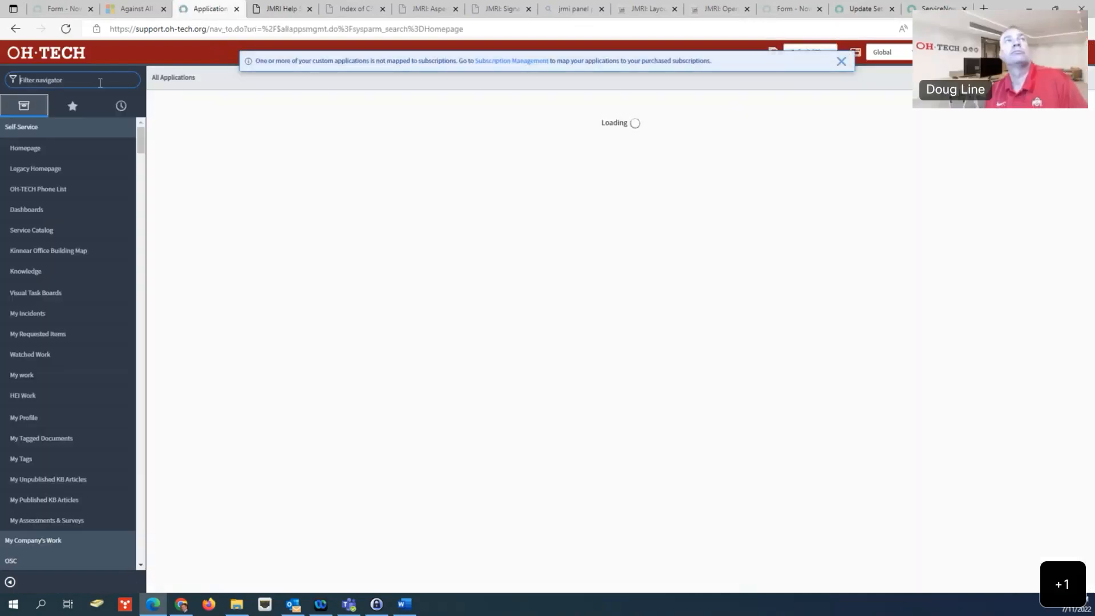
{"action": "type", "text": "homepa"}
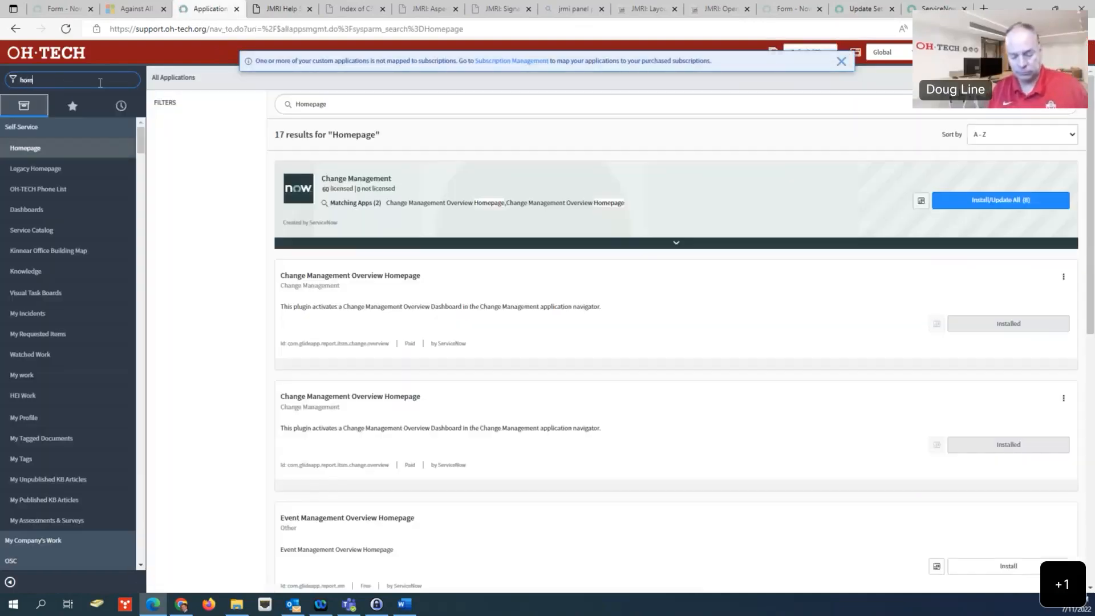
{"action": "type", "text": "ge"}
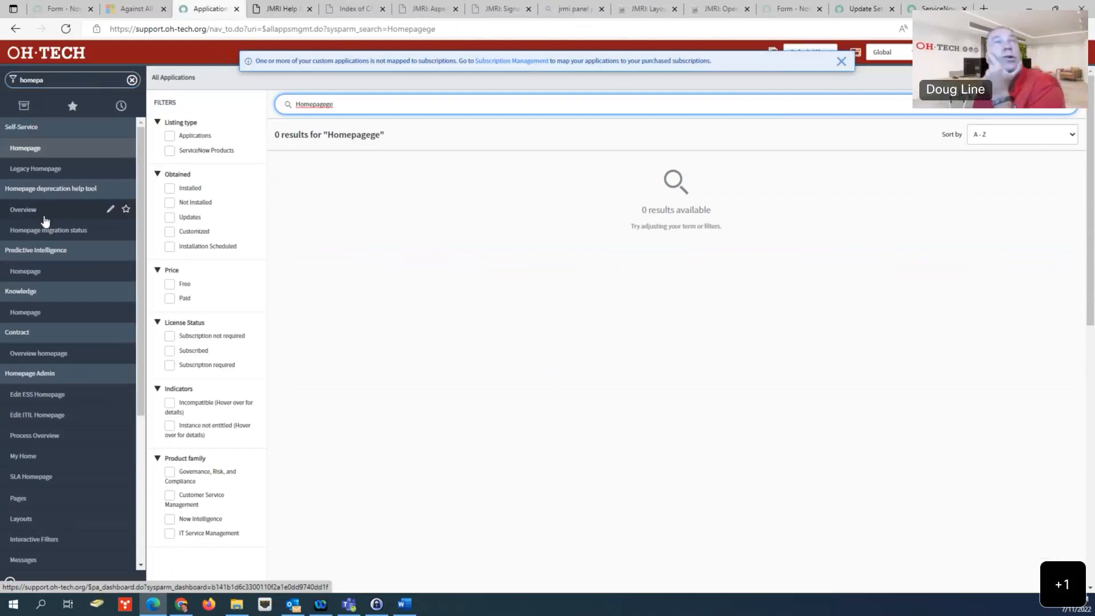
- Open Homepage deprecation help tool > Overview and close the subscription mapping banner
{"action": "left_click", "coordinate": [45, 214]}
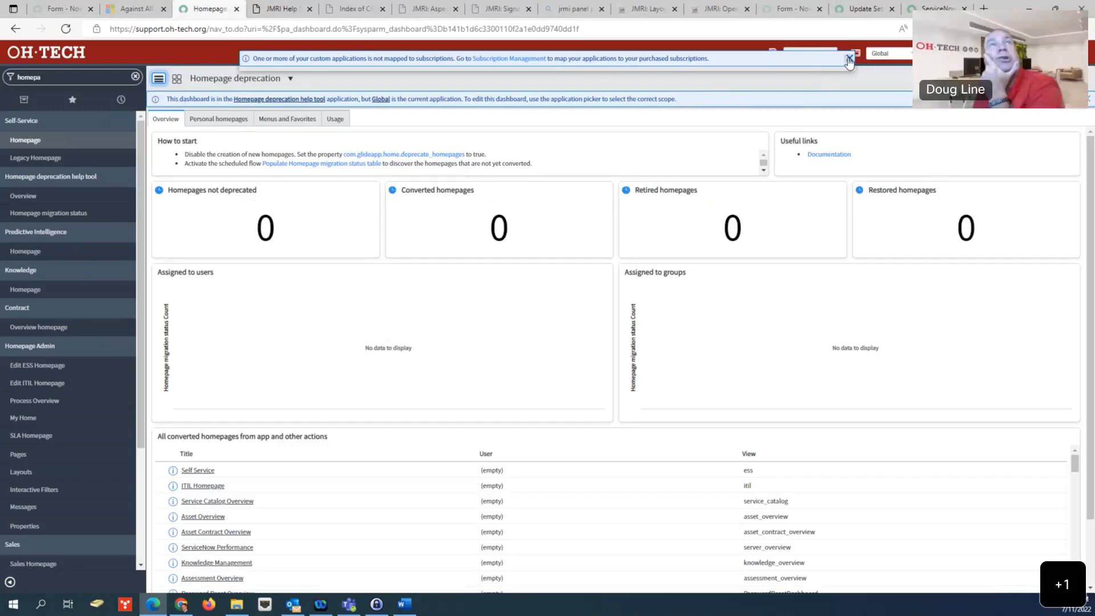
{"action": "left_click", "coordinate": [849, 60]}
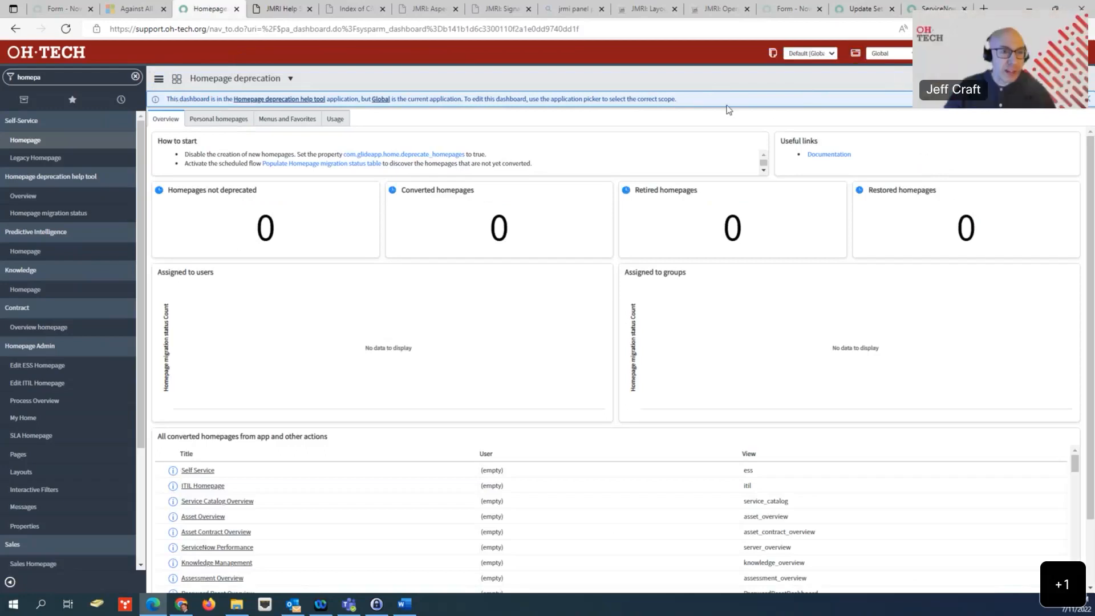
- Open com.glideapp.home.deprecate_homepages in a new tab, change its value from false to true, and save
{"action": "right_click", "coordinate": [406, 156]}
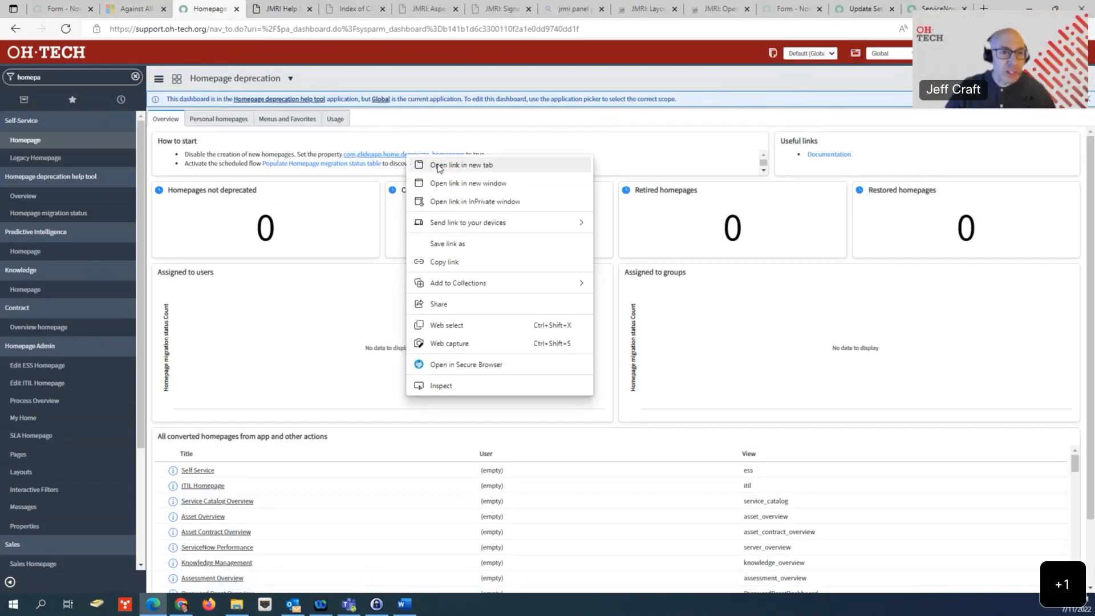
{"action": "left_click", "coordinate": [439, 164]}
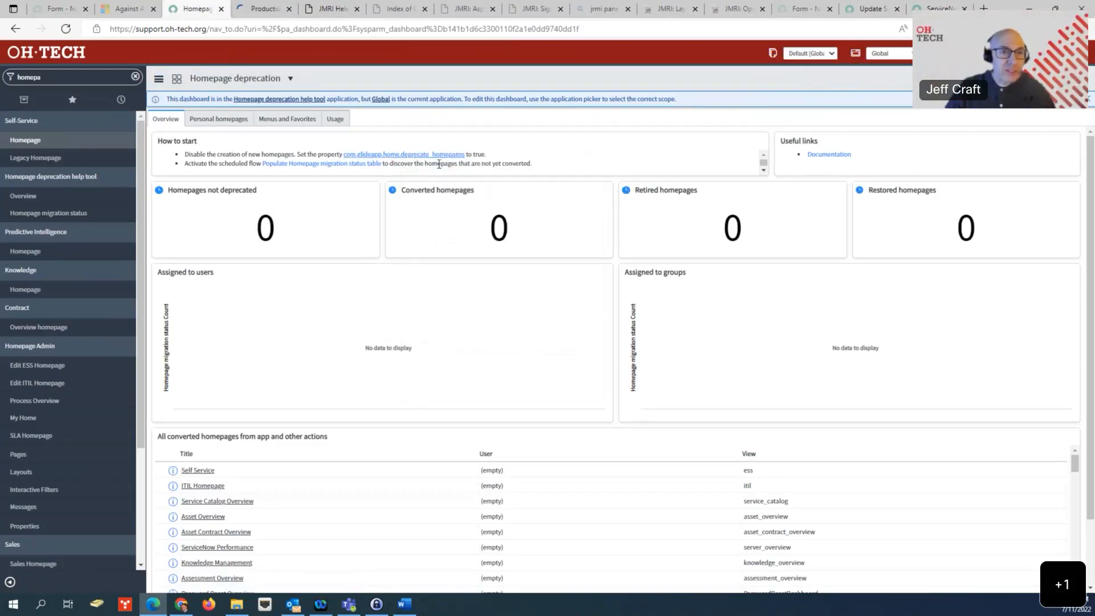
{"action": "left_click", "coordinate": [262, 10]}
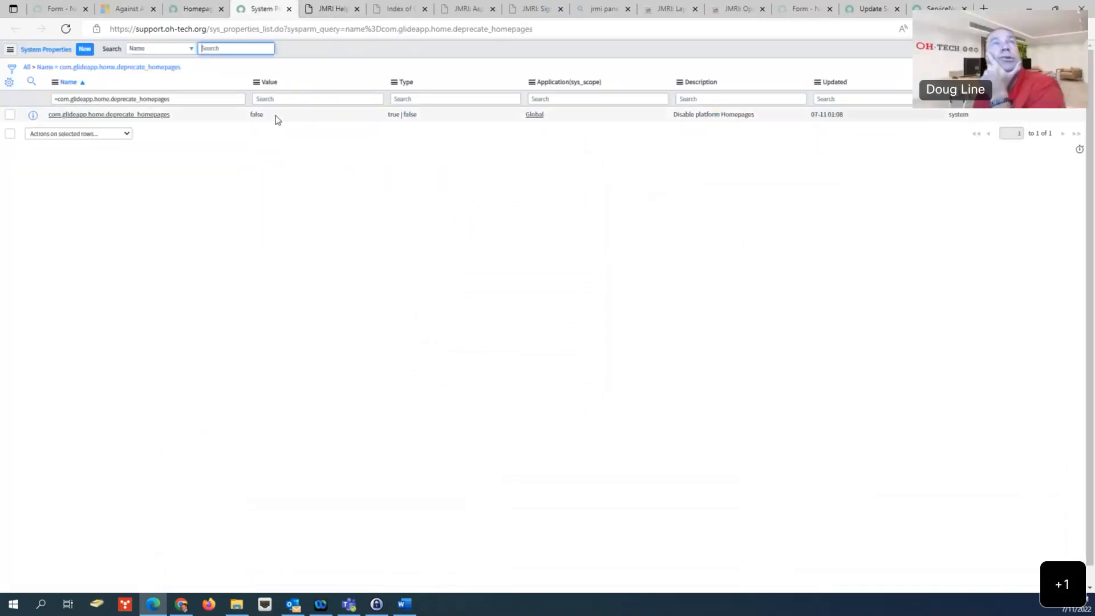
{"action": "double_click", "coordinate": [275, 115]}
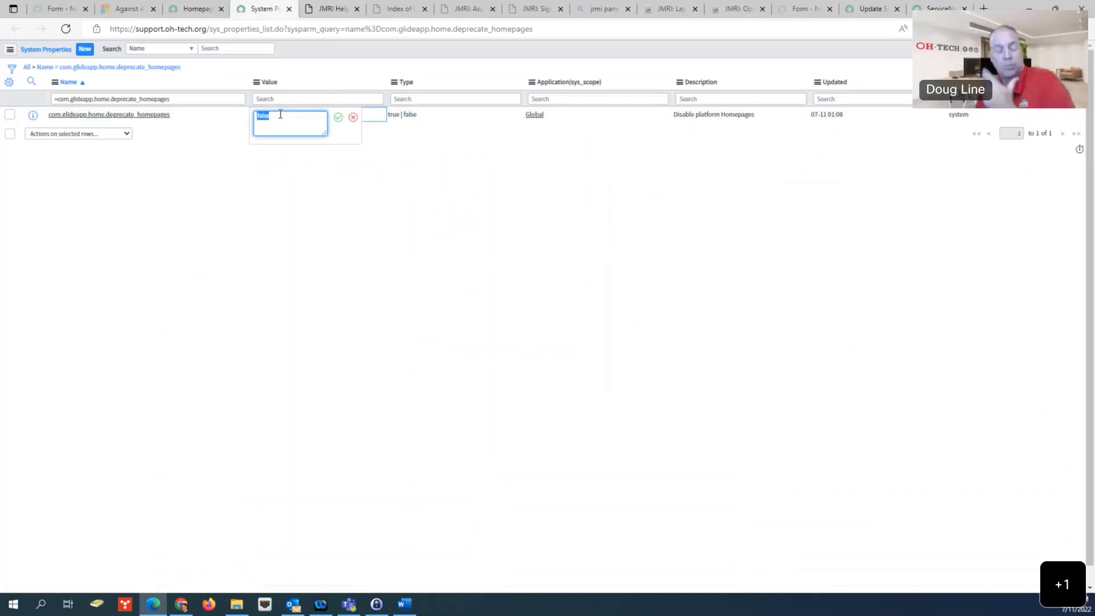
{"action": "type", "text": "true"}
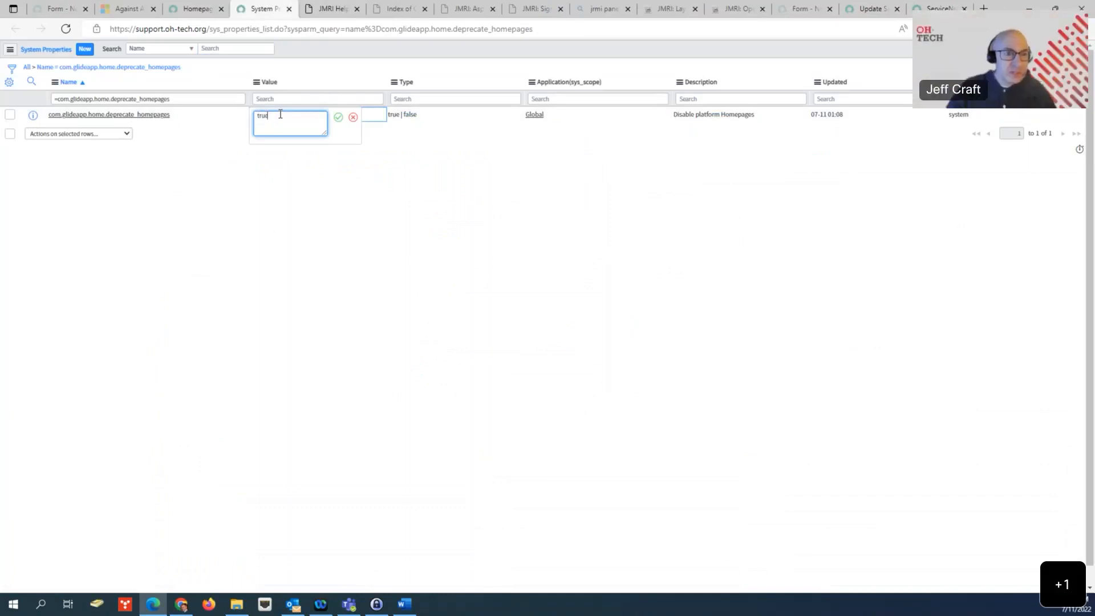
{"action": "left_click", "coordinate": [338, 118]}
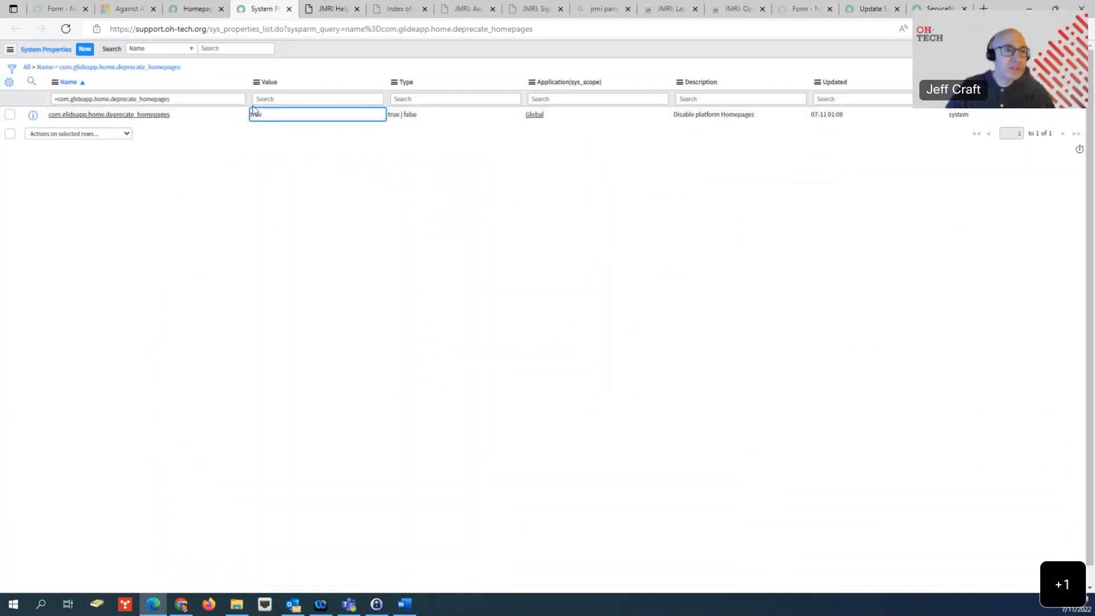
{"action": "left_click", "coordinate": [65, 28]}
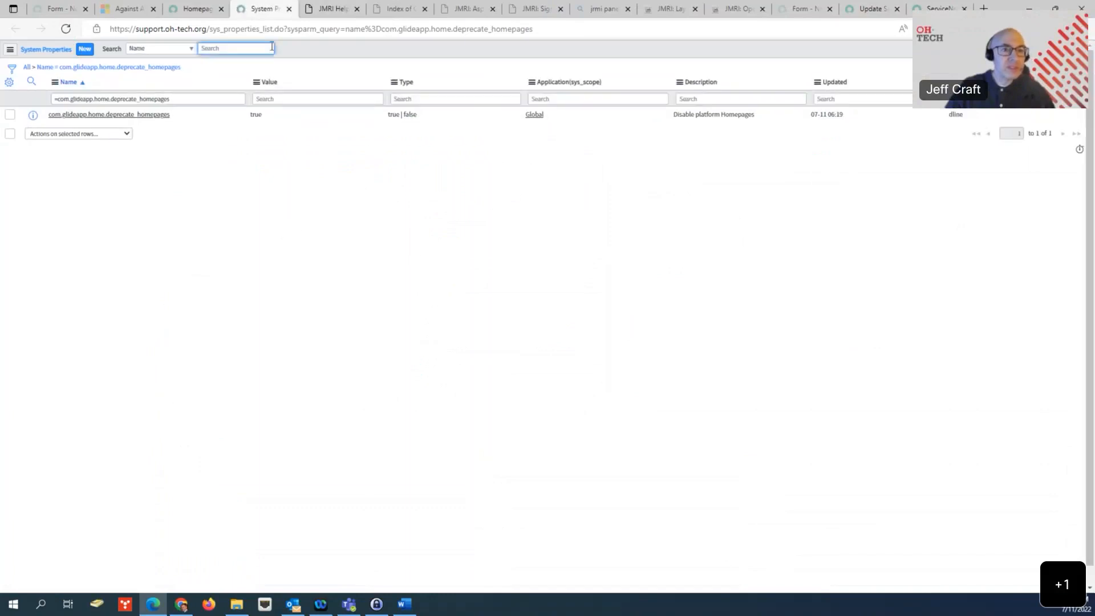
{"action": "left_click", "coordinate": [289, 9]}
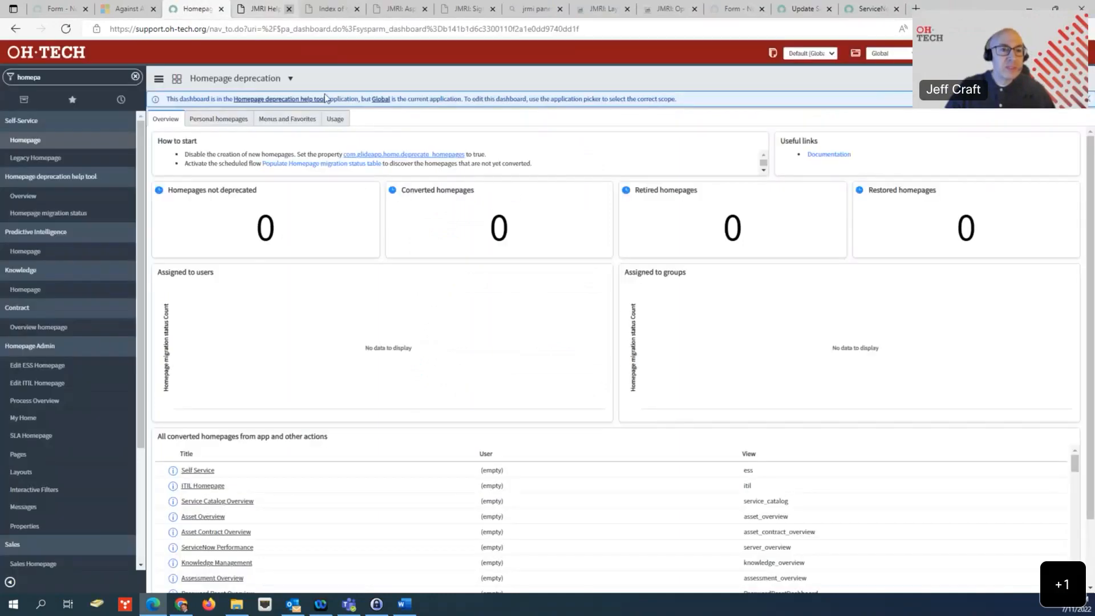
- Open the Populate Homepage migration status table flow in a new Flow Designer tab
{"action": "right_click", "coordinate": [314, 166]}
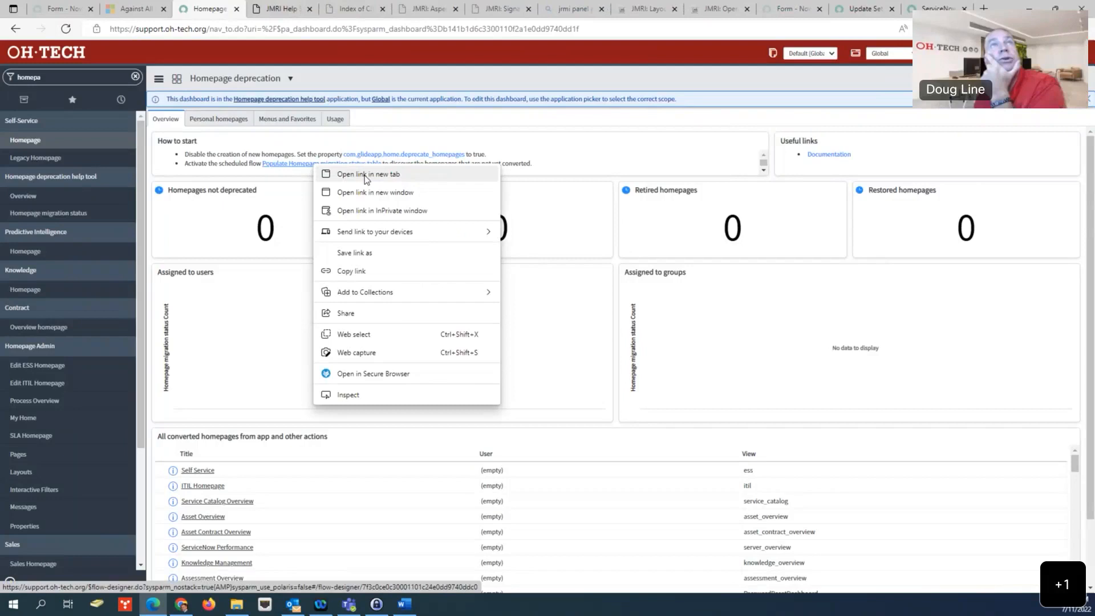
{"action": "left_click", "coordinate": [365, 176]}
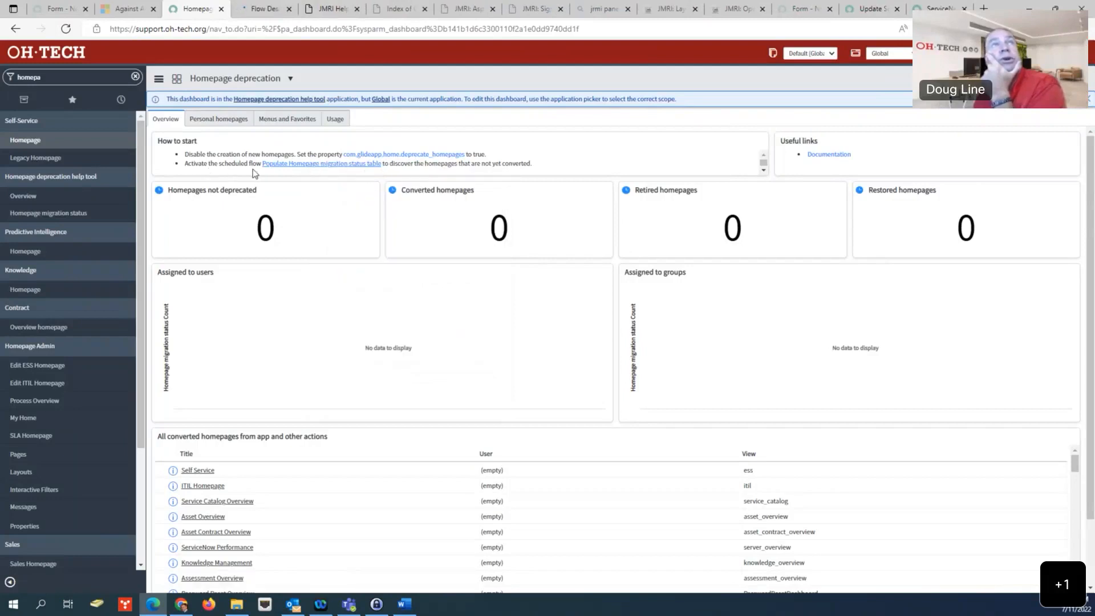
{"action": "left_click", "coordinate": [266, 11]}
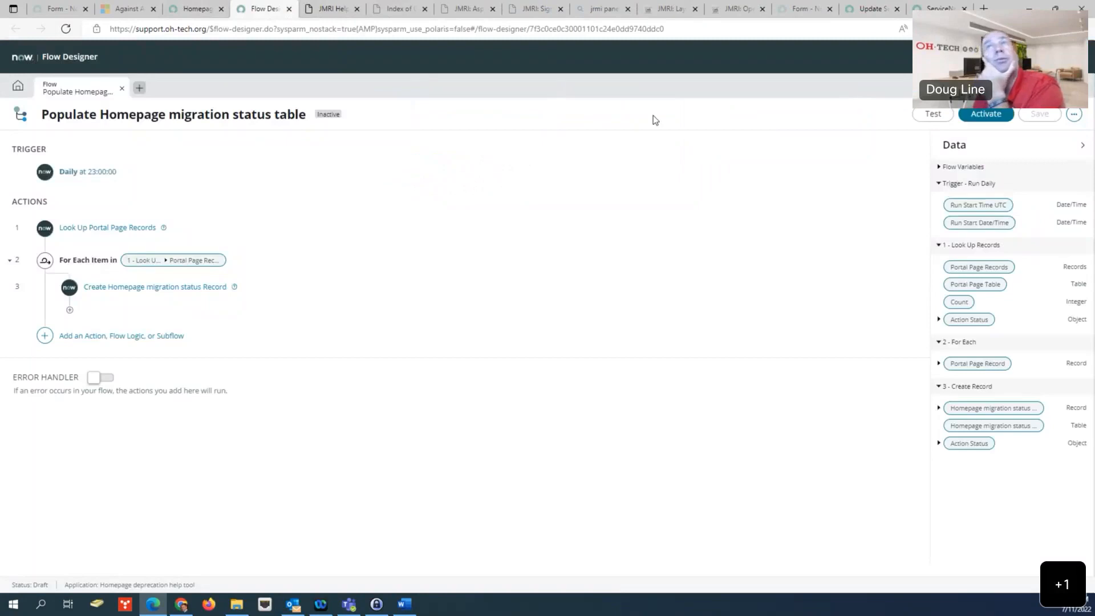
- Run a flow test and open its execution details, with every step Completed
{"action": "left_click", "coordinate": [932, 115]}
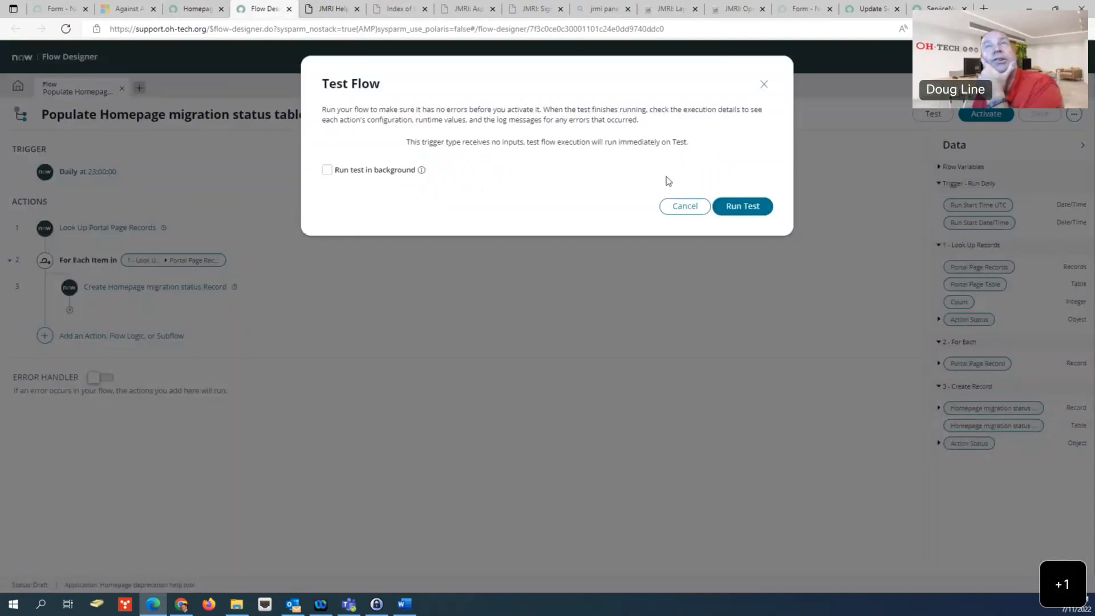
{"action": "left_click", "coordinate": [752, 208]}
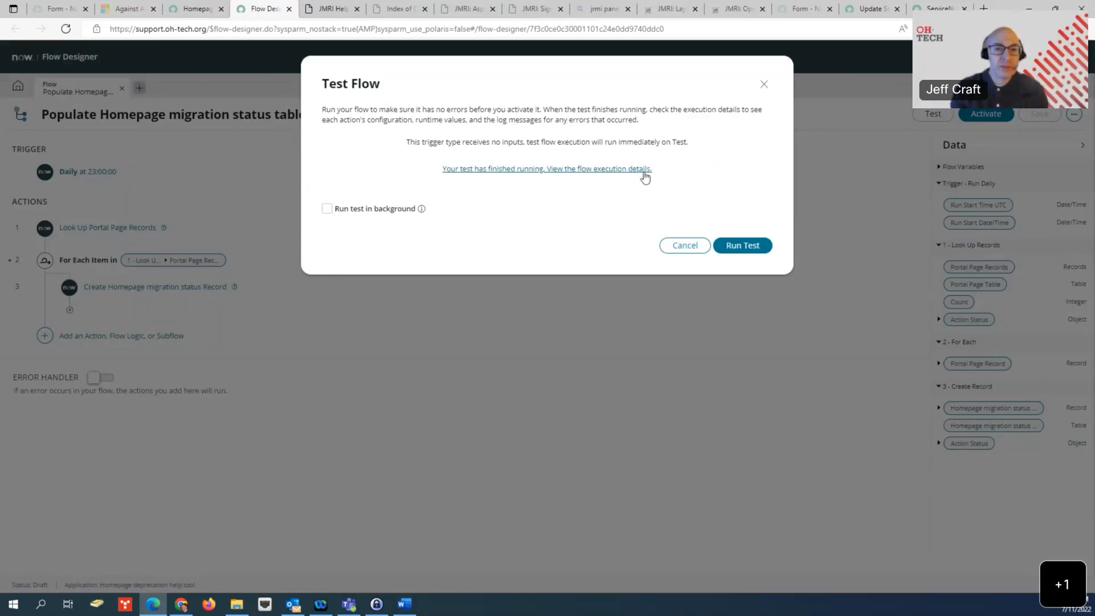
{"action": "left_click", "coordinate": [564, 170]}
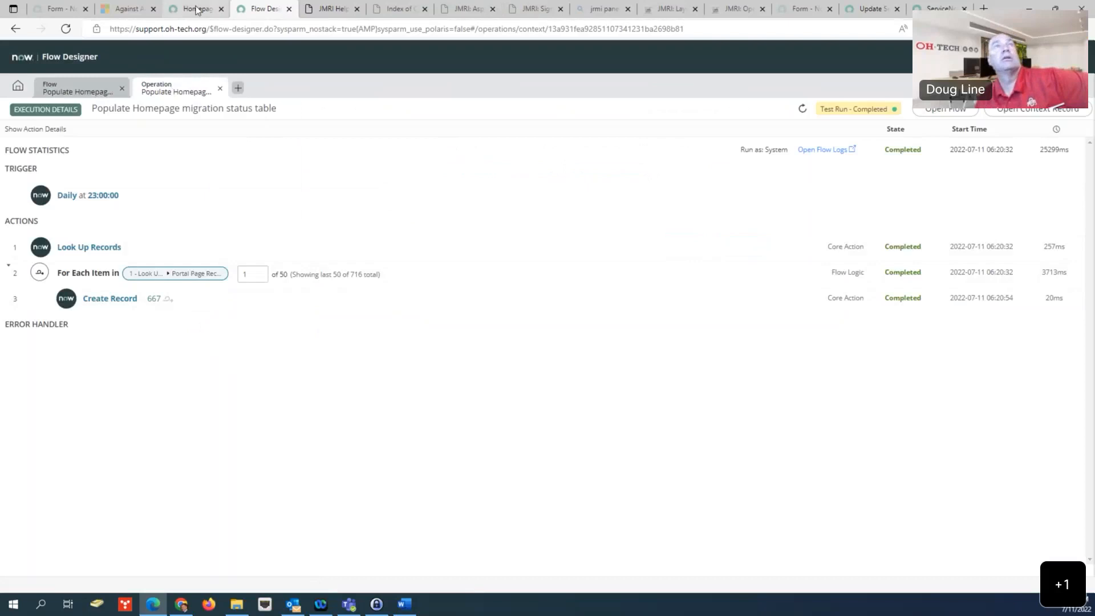
- Check the Daily trigger's runtime details, then close the finished test run results
{"action": "left_click_drag", "start_coordinate": [201, 57], "coordinate": [230, 108]}
{"action": "left_click", "coordinate": [421, 197]}
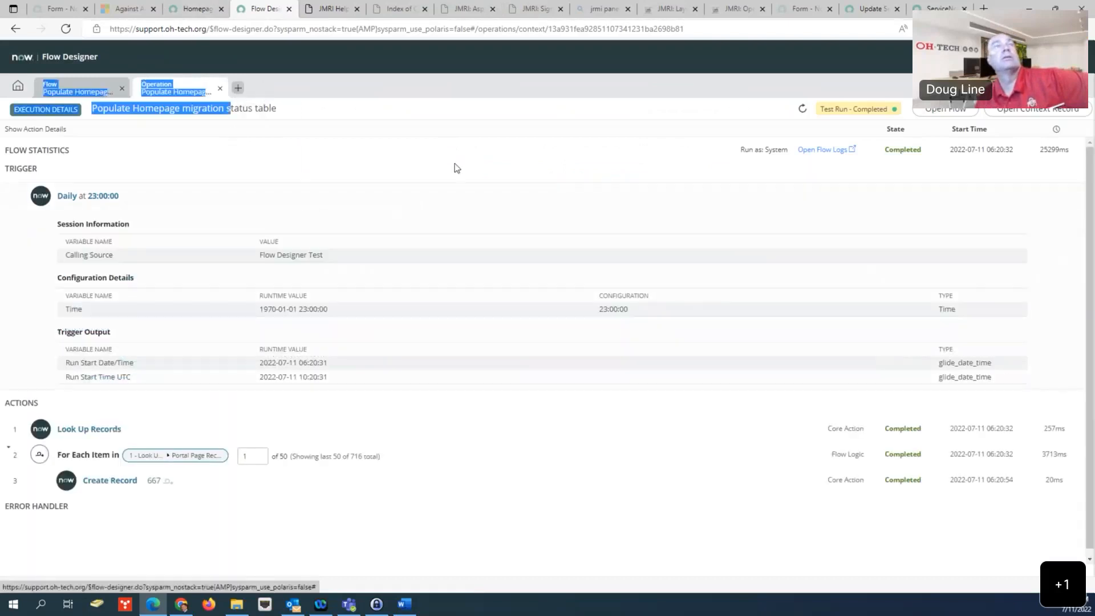
{"action": "left_click", "coordinate": [15, 30]}
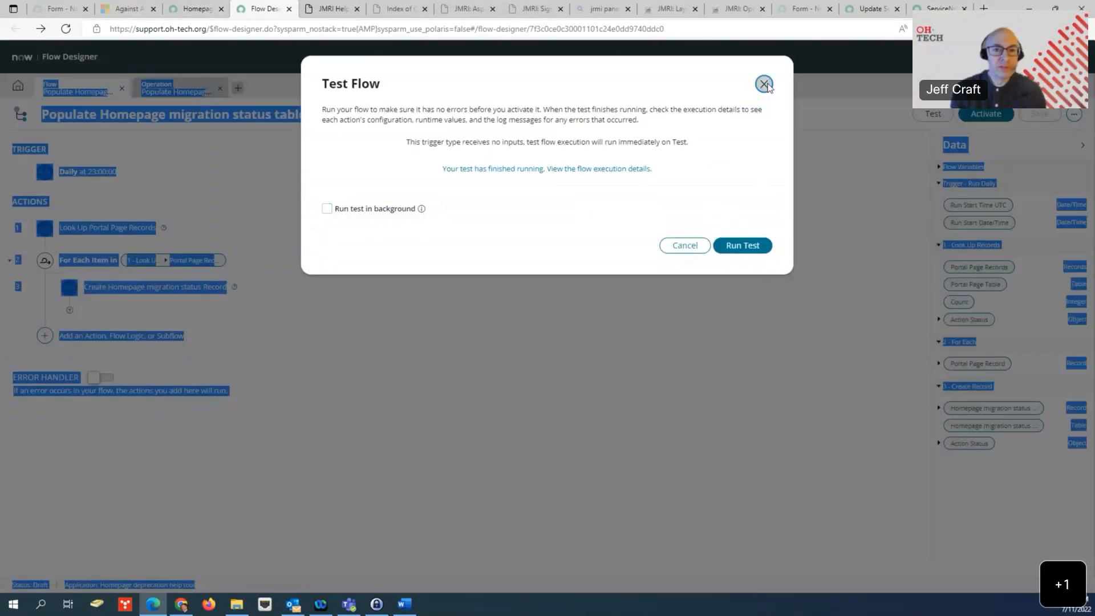
{"action": "left_click", "coordinate": [764, 86]}
- Activate the flow and return to the dashboard, now showing 716 homepages not deprecated
{"action": "left_click", "coordinate": [989, 116]}
{"action": "left_click", "coordinate": [639, 193]}
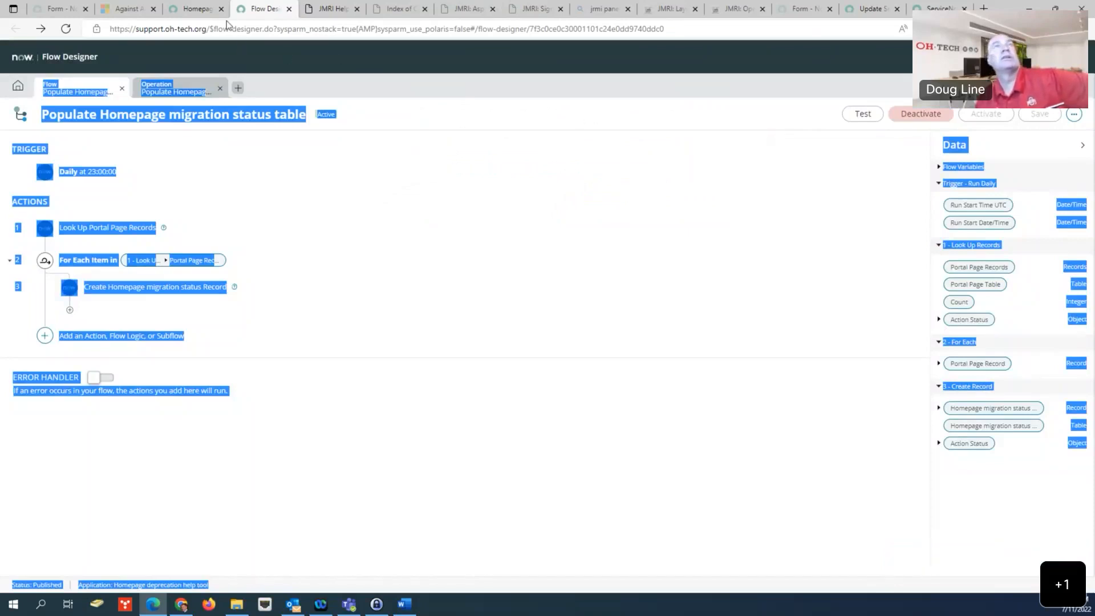
{"action": "left_click", "coordinate": [207, 14]}
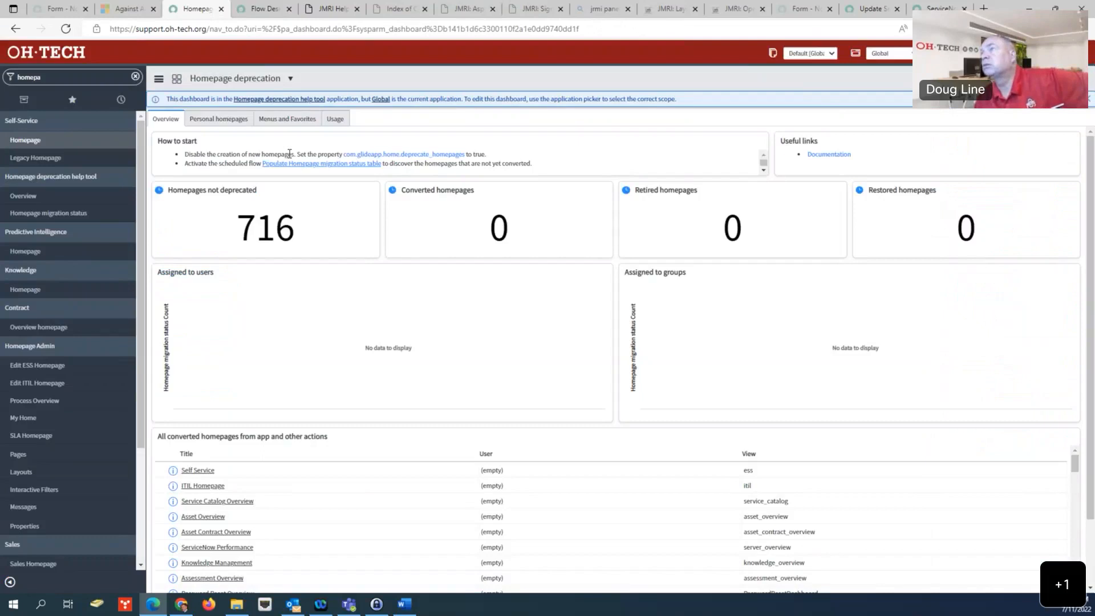
- Replace the navigator filter text with 'system properties'
{"action": "left_click", "coordinate": [81, 77]}
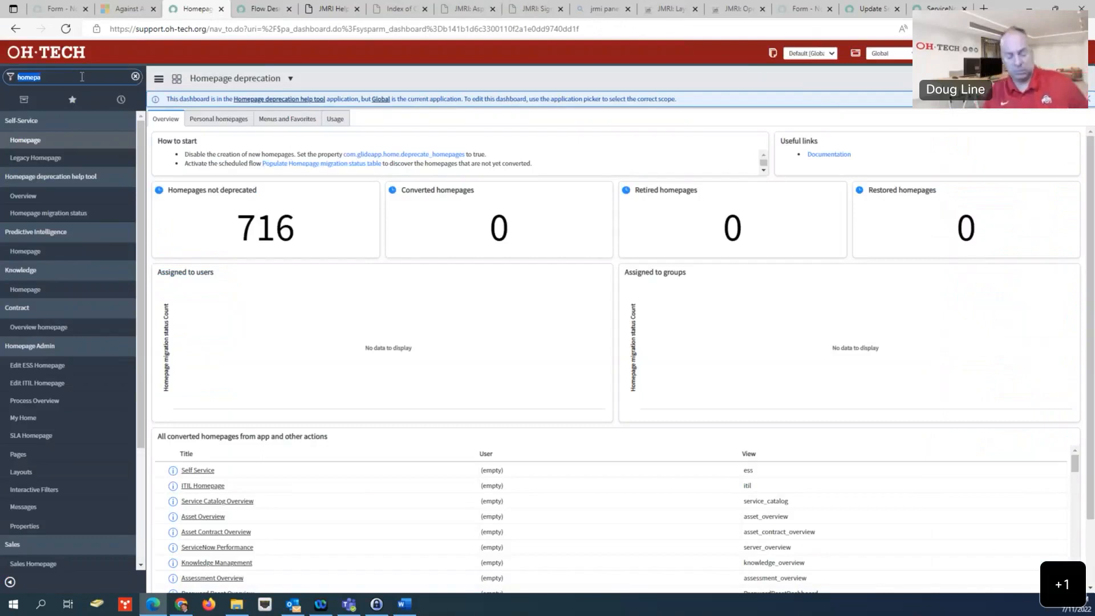
{"action": "type", "text": "system"}
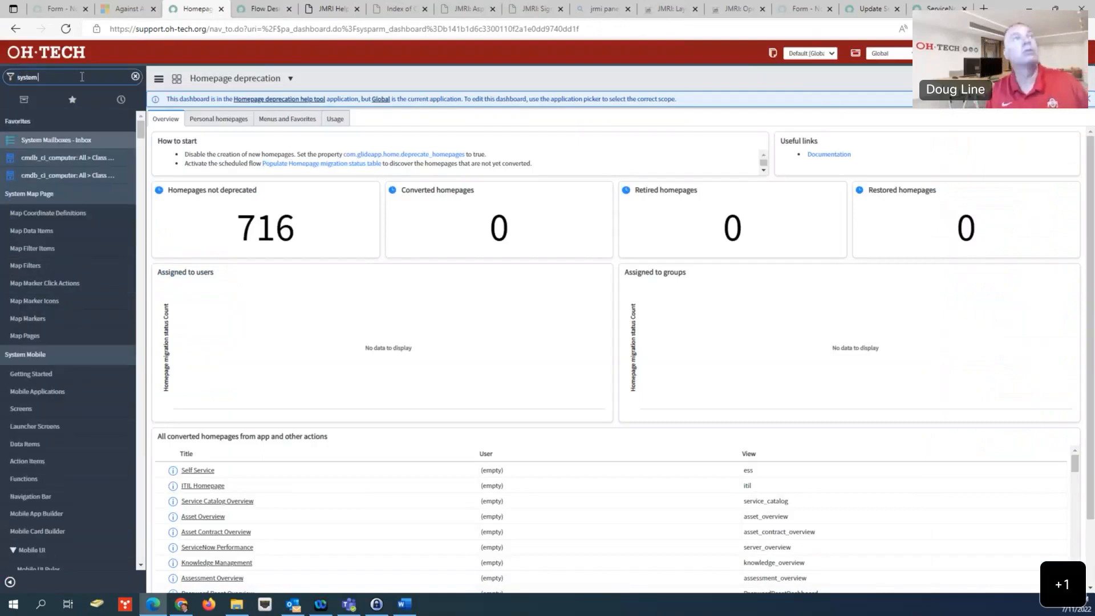
{"action": "type", "text": " pro"}
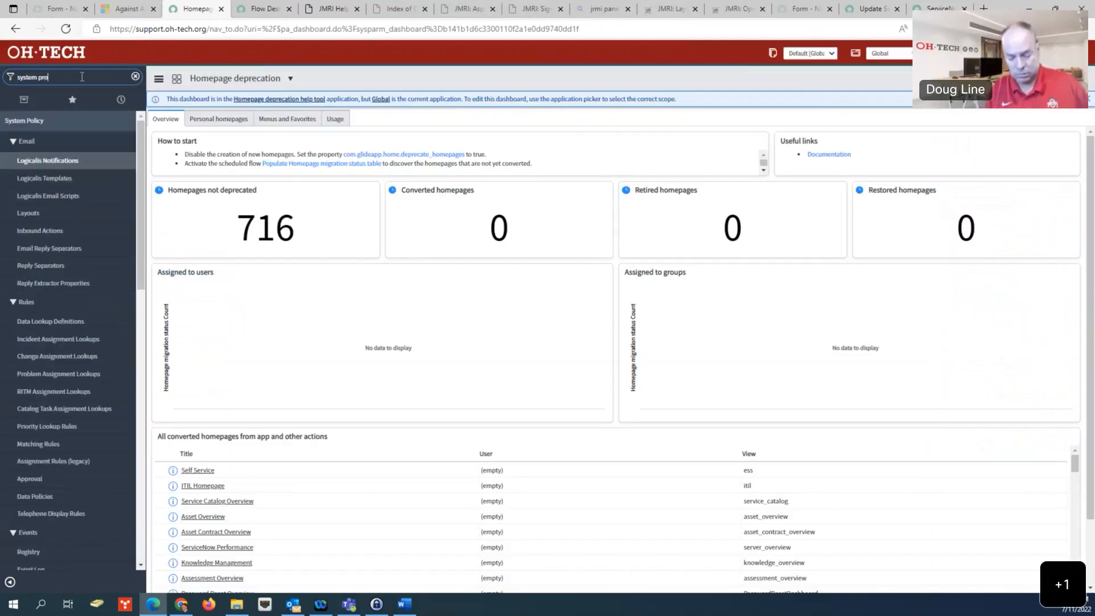
{"action": "type", "text": "perties"}
- Open All System Properties and filter the Name column by '*polaris' to list 8 properties
{"action": "left_click", "coordinate": [69, 139]}
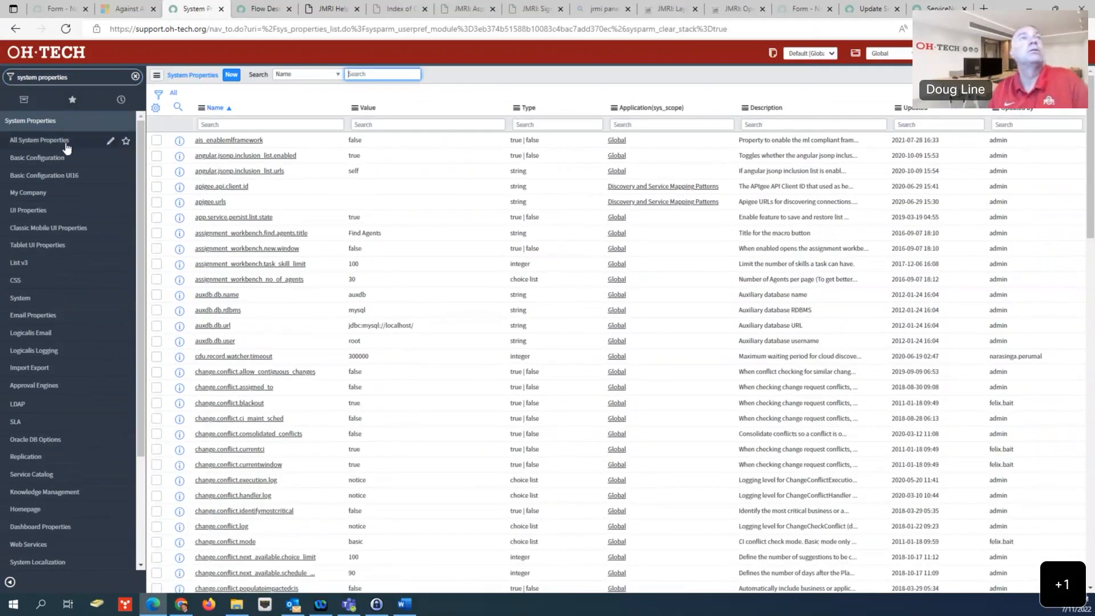
{"action": "left_click", "coordinate": [65, 142]}
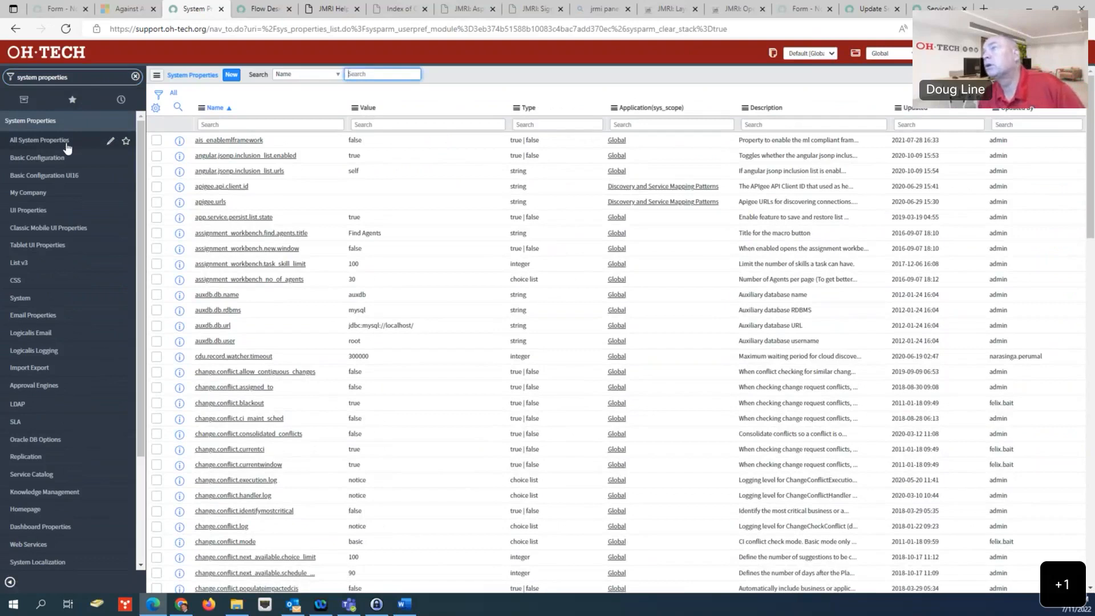
{"action": "left_click", "coordinate": [248, 126]}
{"action": "type", "text": "*"}
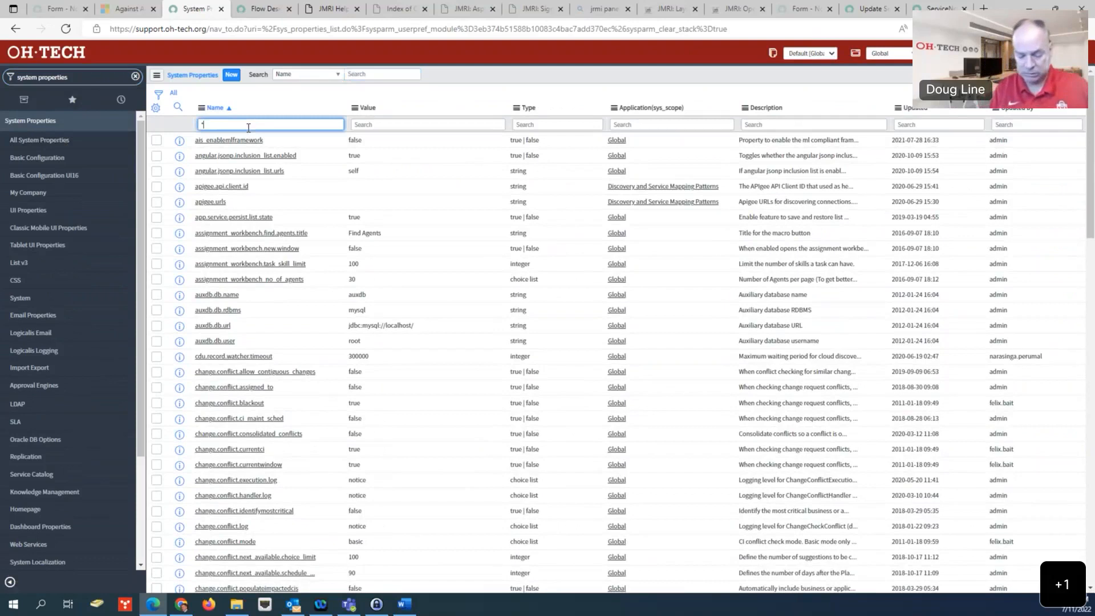
{"action": "type", "text": "polaris"}
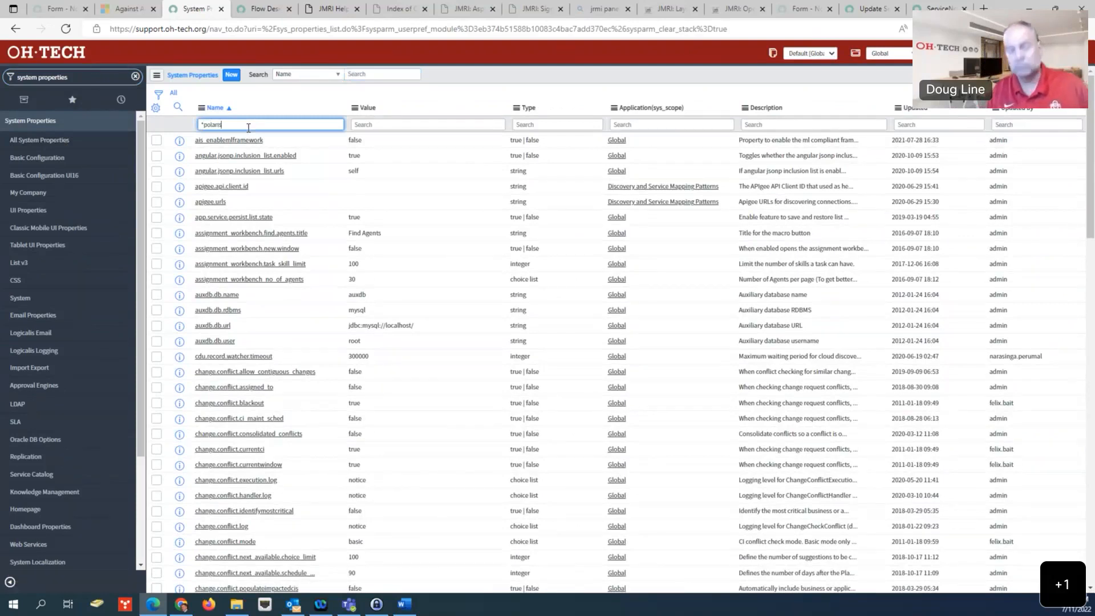
{"action": "key", "text": "Return"}
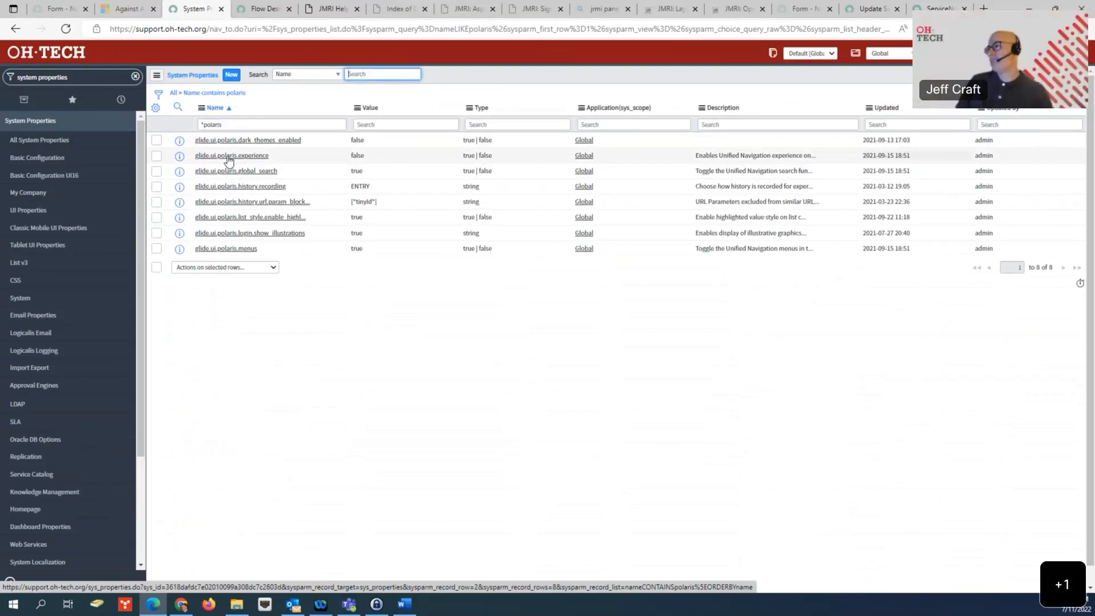
- Change glide.ui.polaris.experience from false to true, dismiss the update set notice, and reload
{"action": "double_click", "coordinate": [376, 155]}
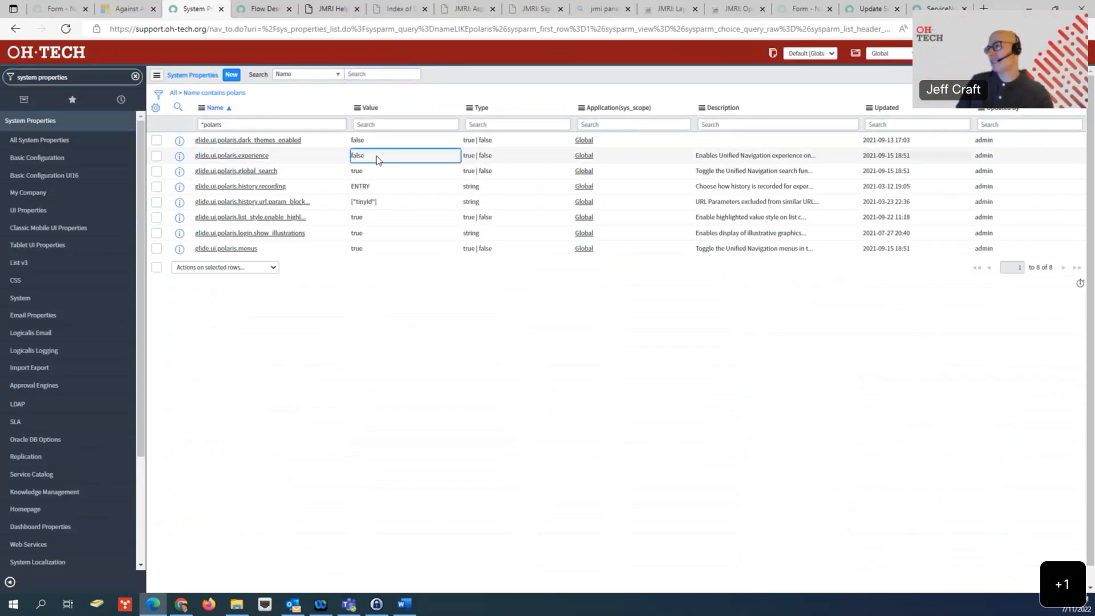
{"action": "type", "text": "true"}
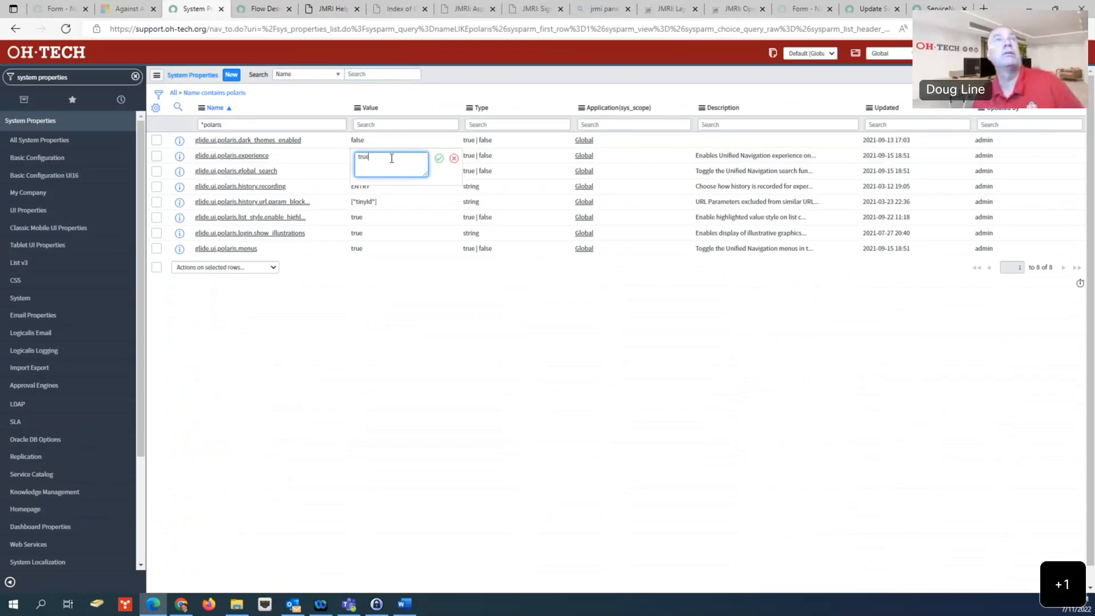
{"action": "left_click", "coordinate": [438, 160]}
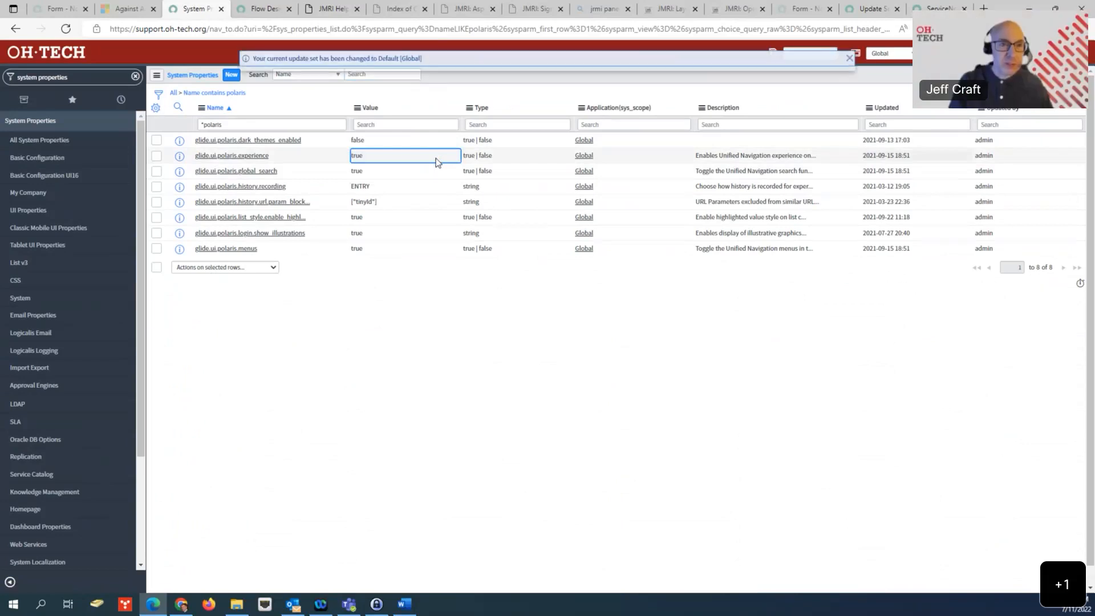
{"action": "left_click", "coordinate": [850, 59]}
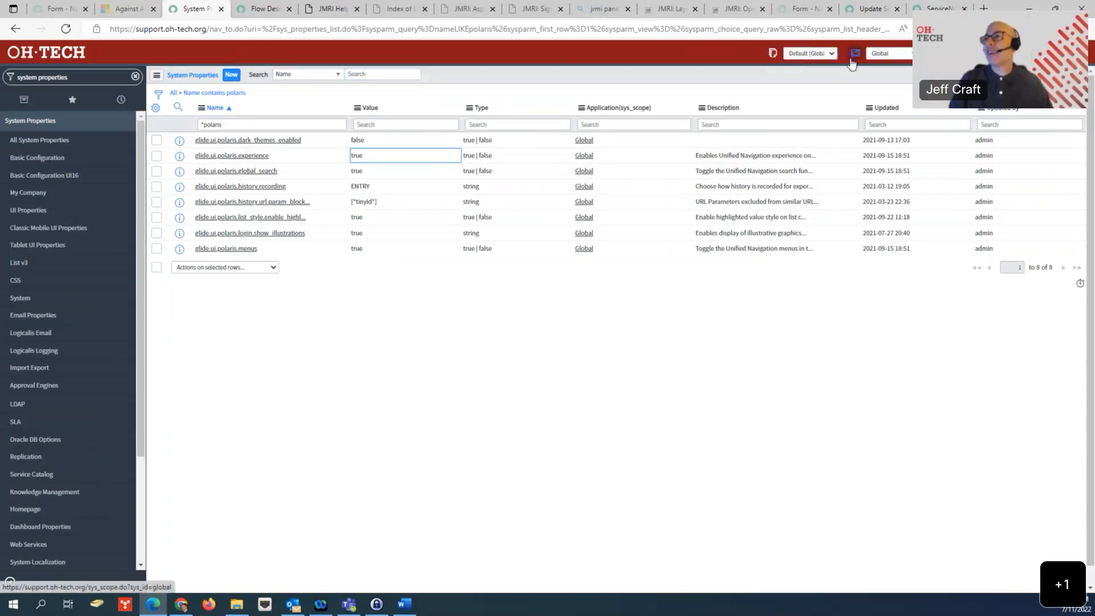
{"action": "left_click", "coordinate": [65, 29]}
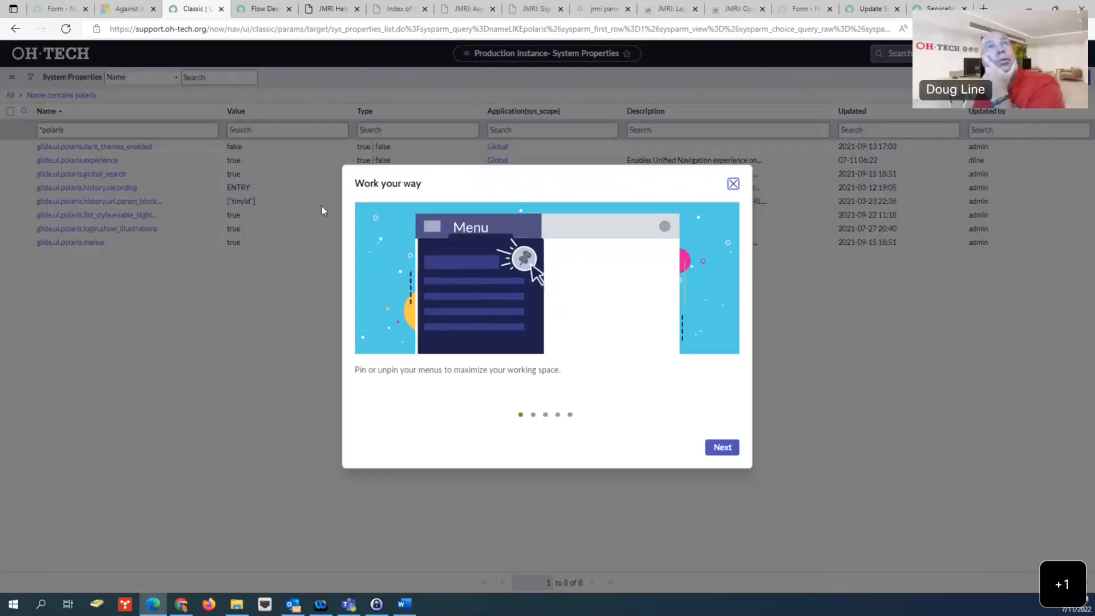
- Dismiss the Work your way introduction and bring the ServiceNow window back to the front
{"action": "left_click", "coordinate": [733, 184]}
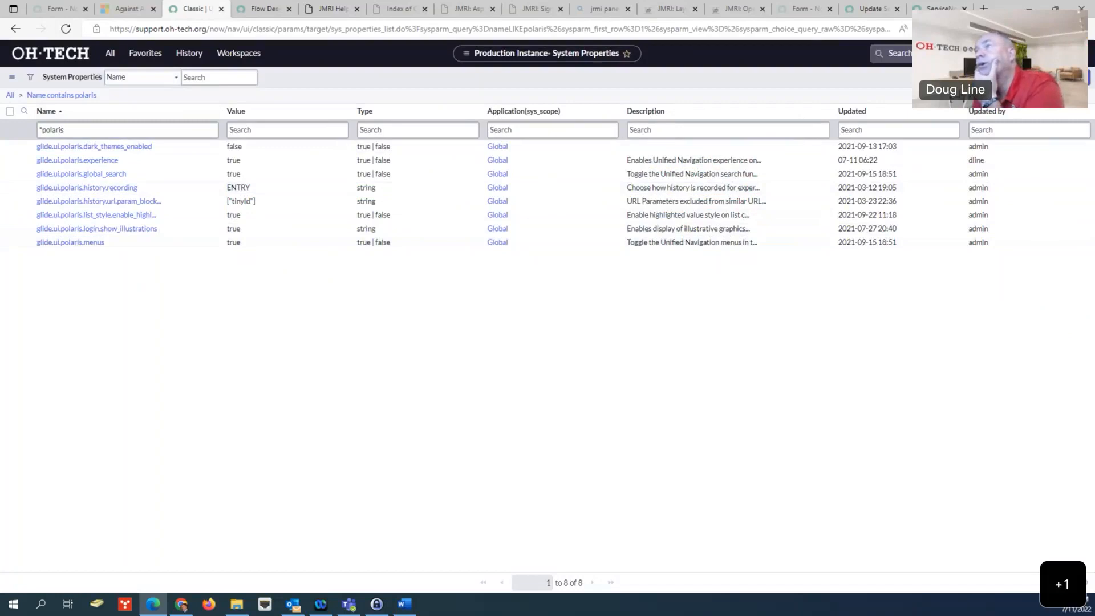
{"action": "left_click", "coordinate": [181, 605]}
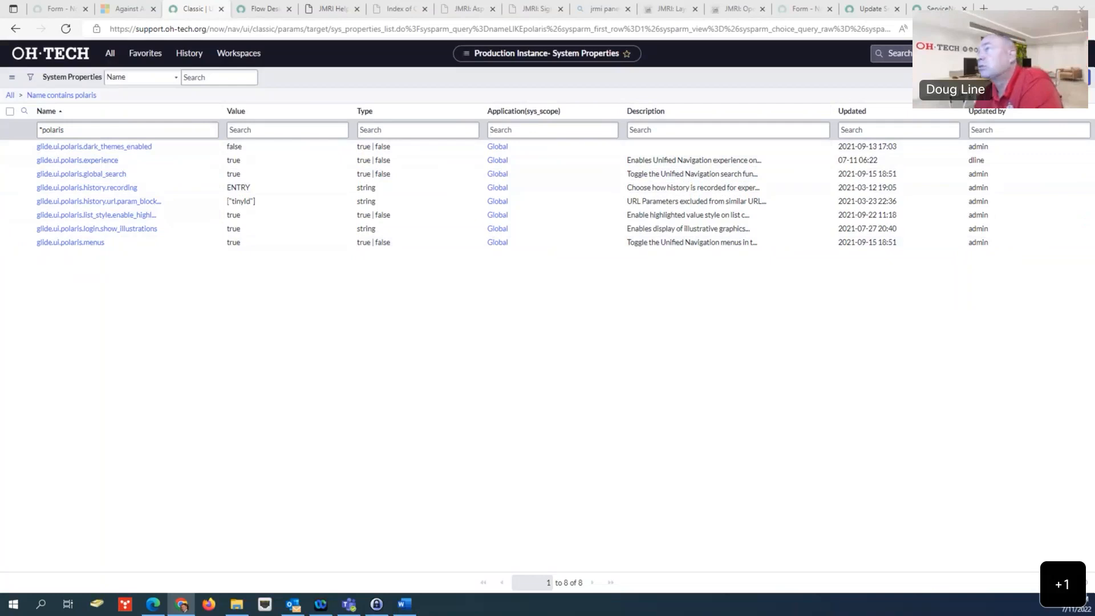
{"action": "left_click", "coordinate": [1009, 53]}
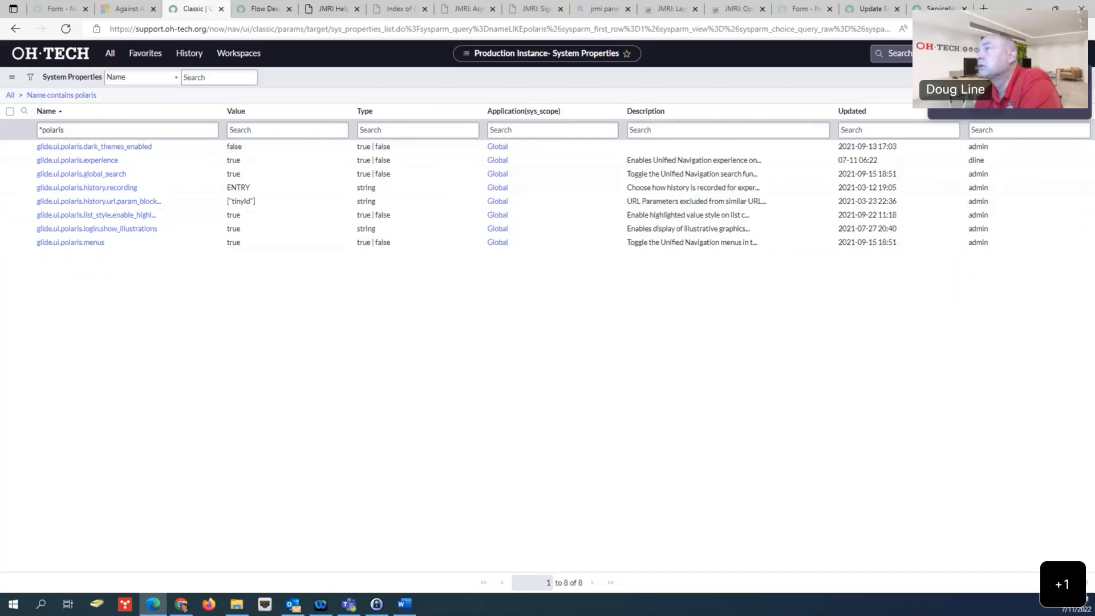
- Choose an application scope from the scope picker, then show the All navigation menu
{"action": "left_click", "coordinate": [1008, 102]}
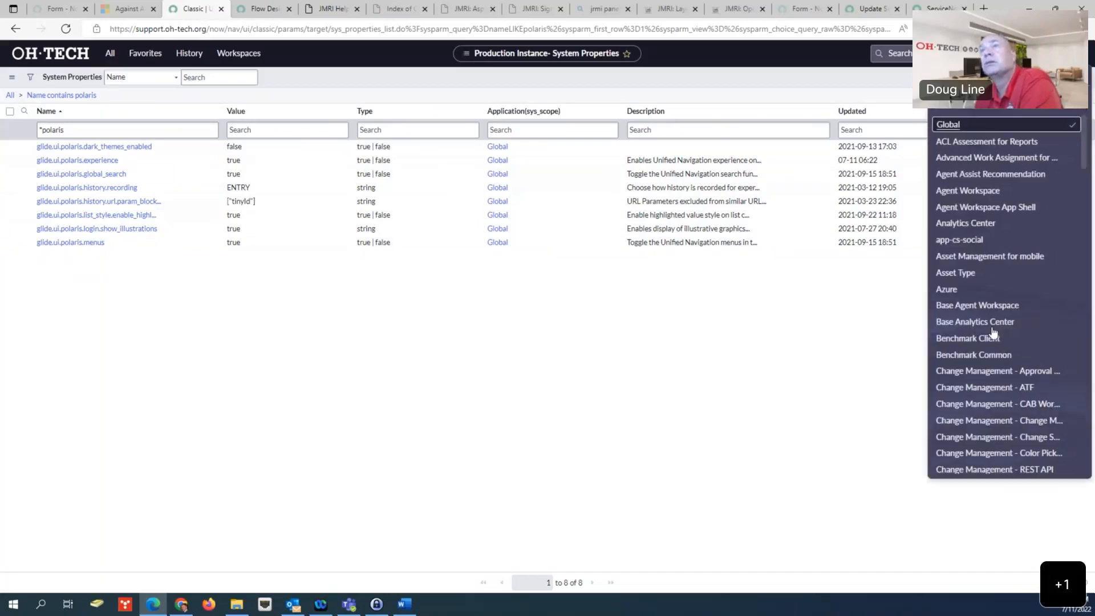
{"action": "scroll", "coordinate": [992, 332], "scroll_direction": "down", "scroll_amount": 2}
{"action": "scroll", "coordinate": [992, 332], "scroll_direction": "down", "scroll_amount": 3}
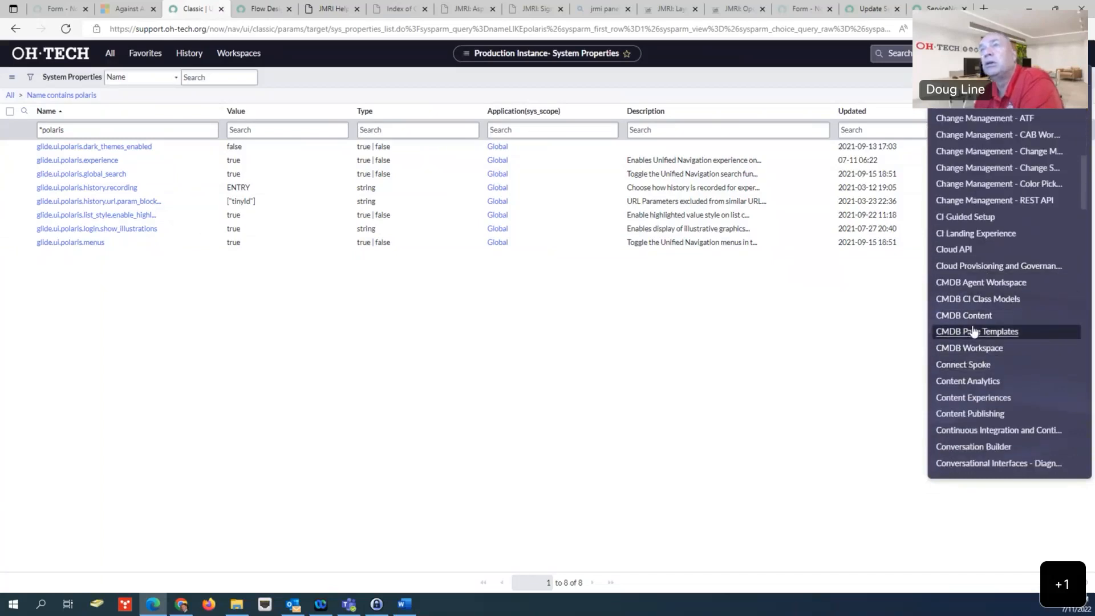
{"action": "left_click", "coordinate": [970, 349]}
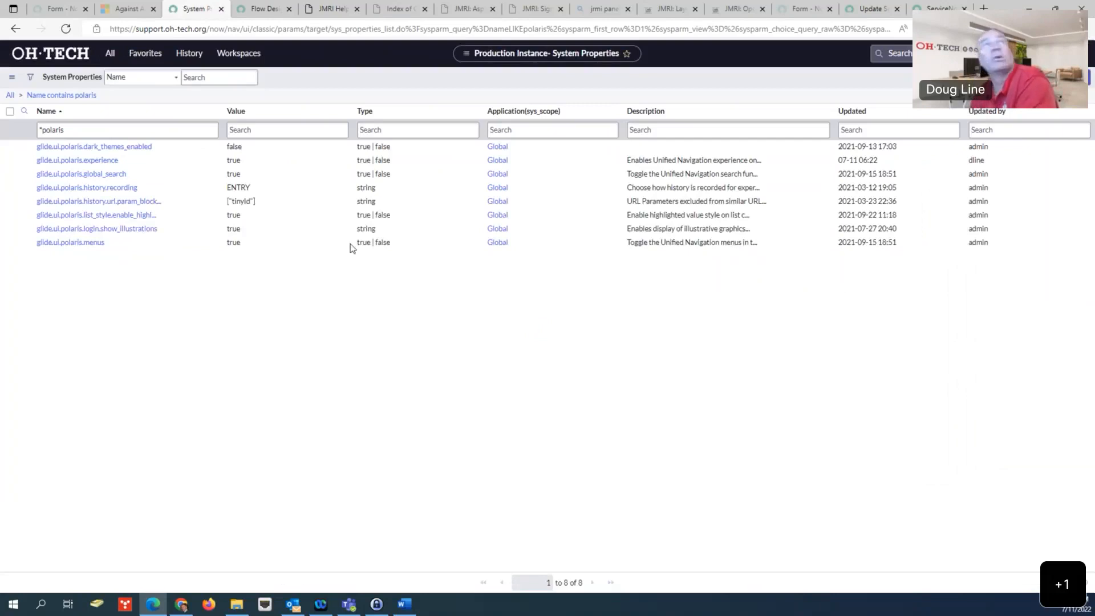
{"action": "left_click", "coordinate": [111, 54]}
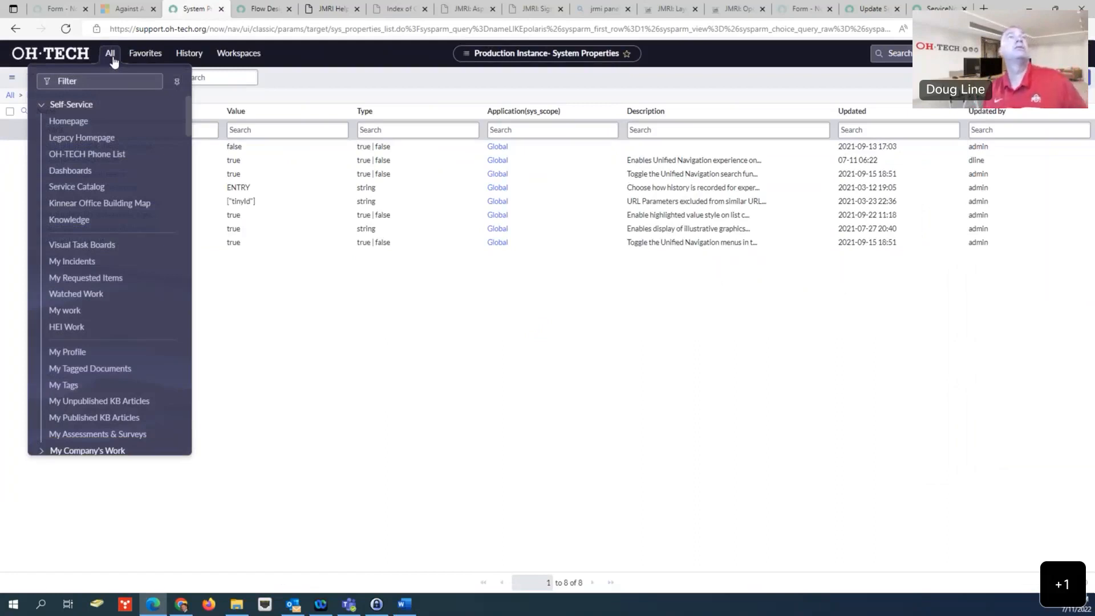
- Reopen the TASK0036608 retrieved update set from History, then open the Retrieved Update Sets list
{"action": "left_click", "coordinate": [188, 54]}
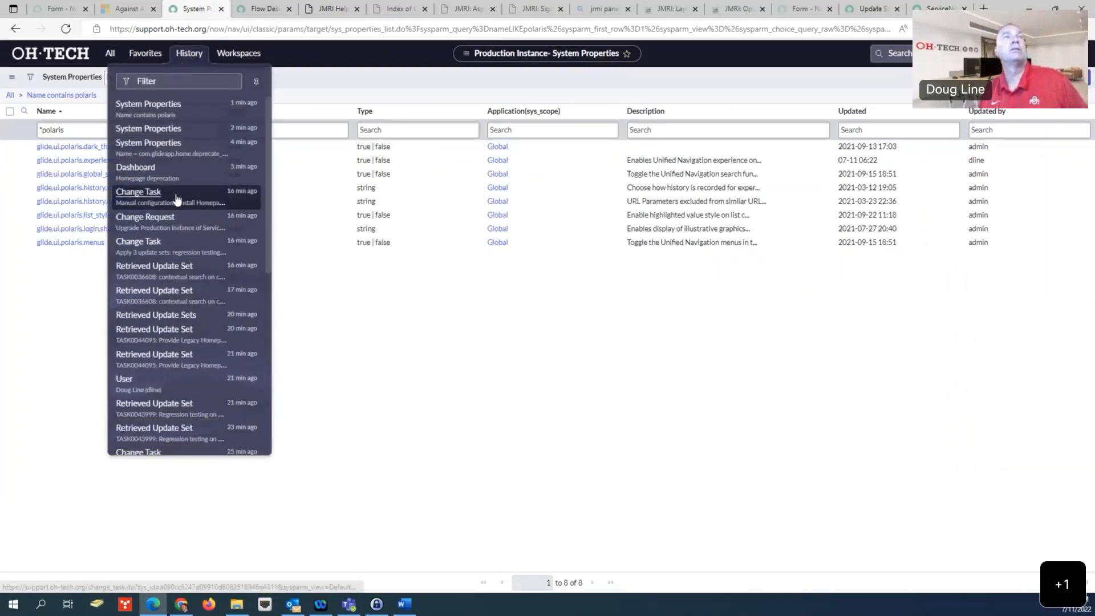
{"action": "left_click", "coordinate": [153, 268]}
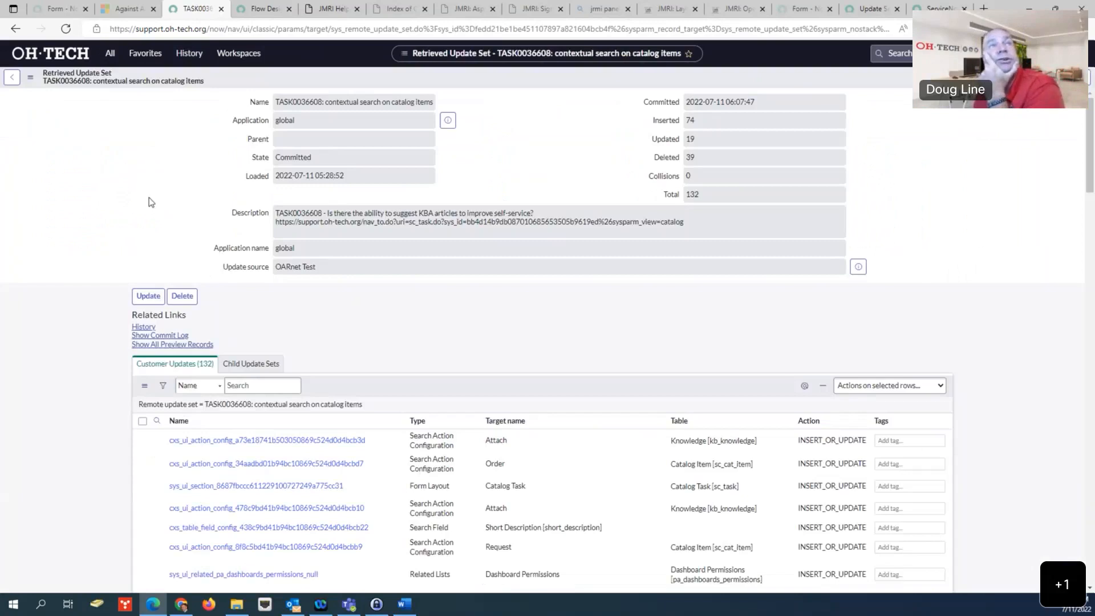
{"action": "scroll", "coordinate": [150, 202], "scroll_direction": "down", "scroll_amount": 3}
{"action": "scroll", "coordinate": [150, 201], "scroll_direction": "up", "scroll_amount": 3}
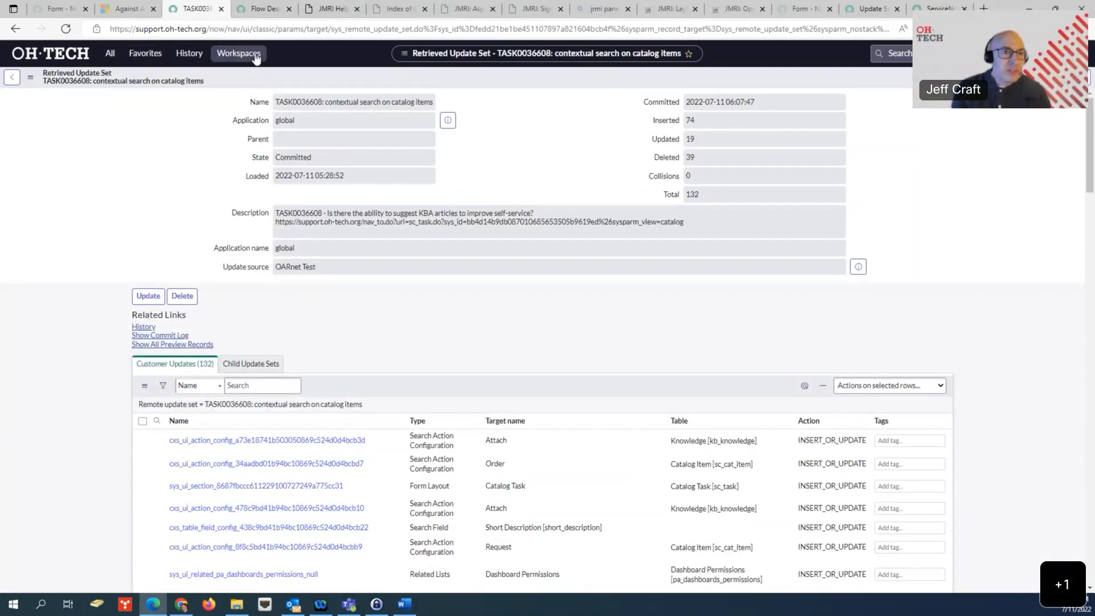
{"action": "left_click", "coordinate": [199, 57]}
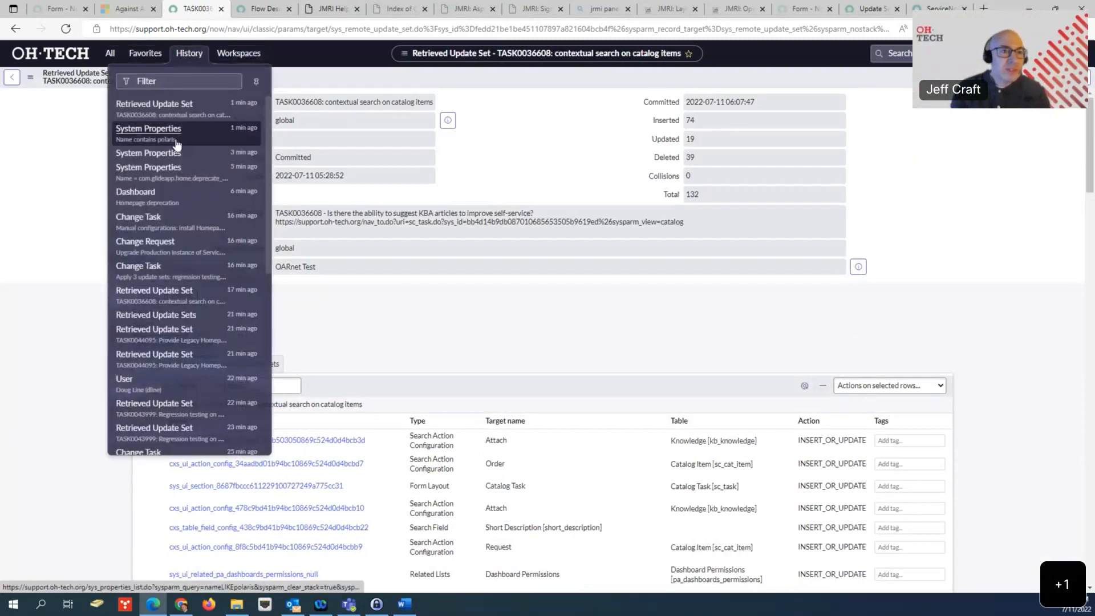
{"action": "left_click", "coordinate": [176, 317]}
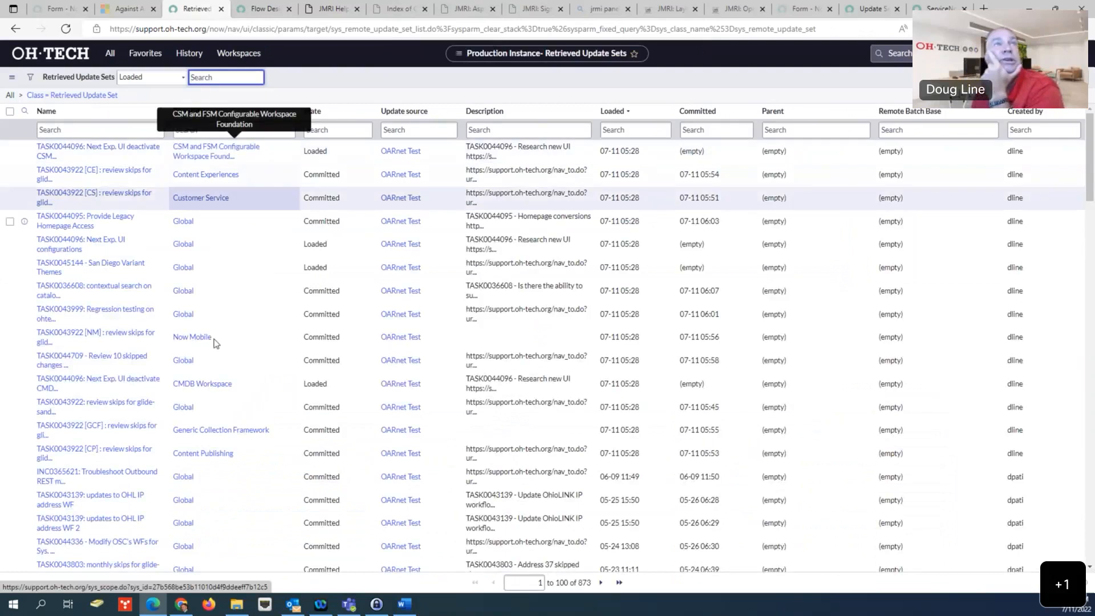
- Preview and commit the TASK0044096 'Next Exp. UI deactivate CMDB Workspace' retrieved update set
{"action": "left_click", "coordinate": [92, 384]}
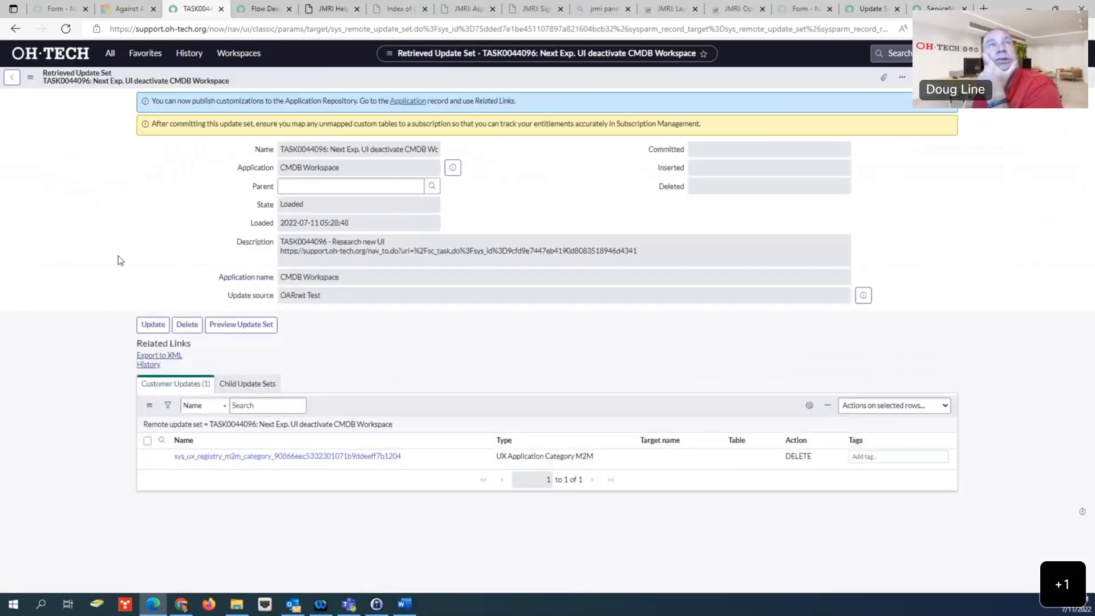
{"action": "left_click", "coordinate": [951, 112]}
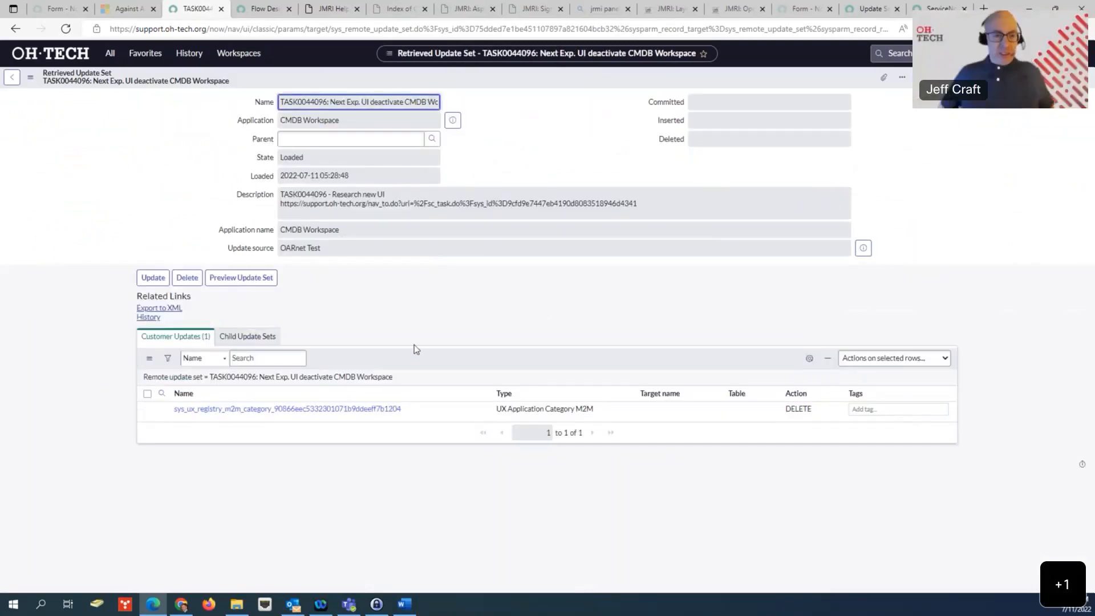
{"action": "left_click", "coordinate": [255, 278]}
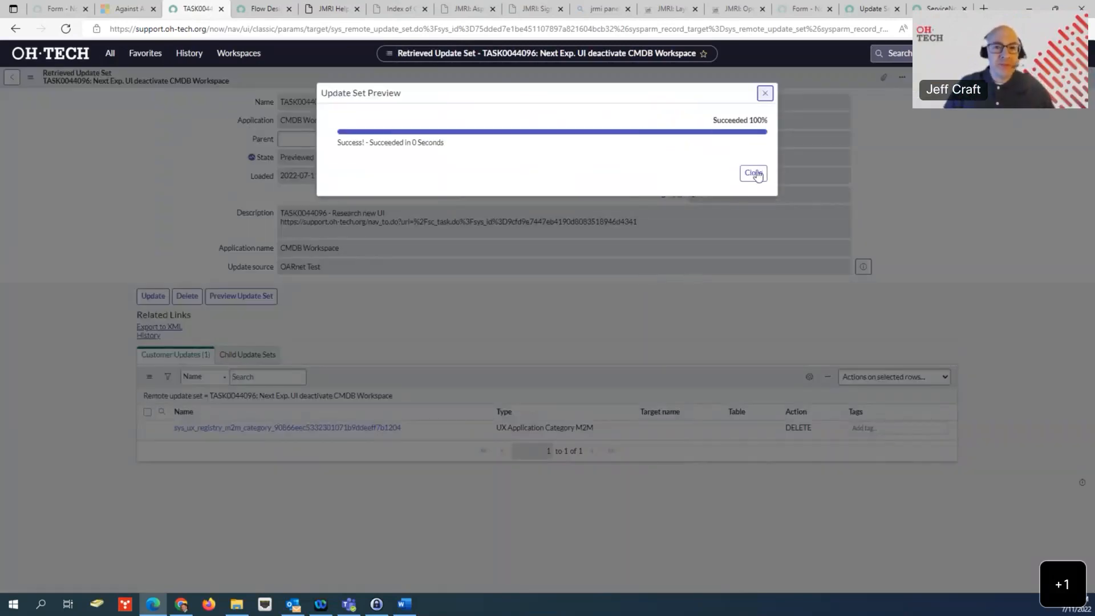
{"action": "left_click", "coordinate": [753, 173]}
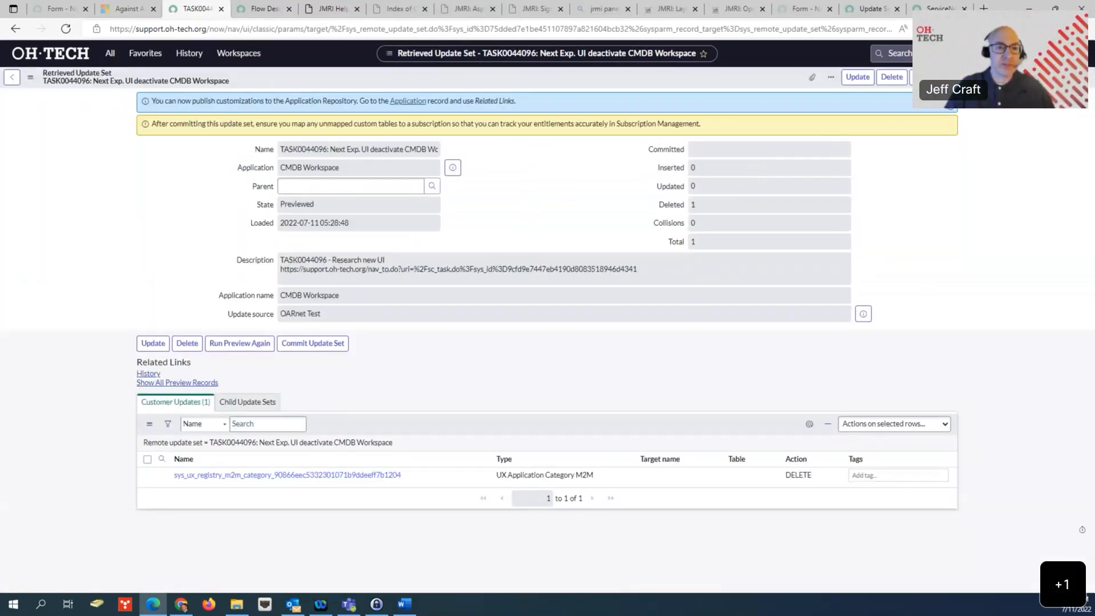
{"action": "left_click", "coordinate": [950, 107]}
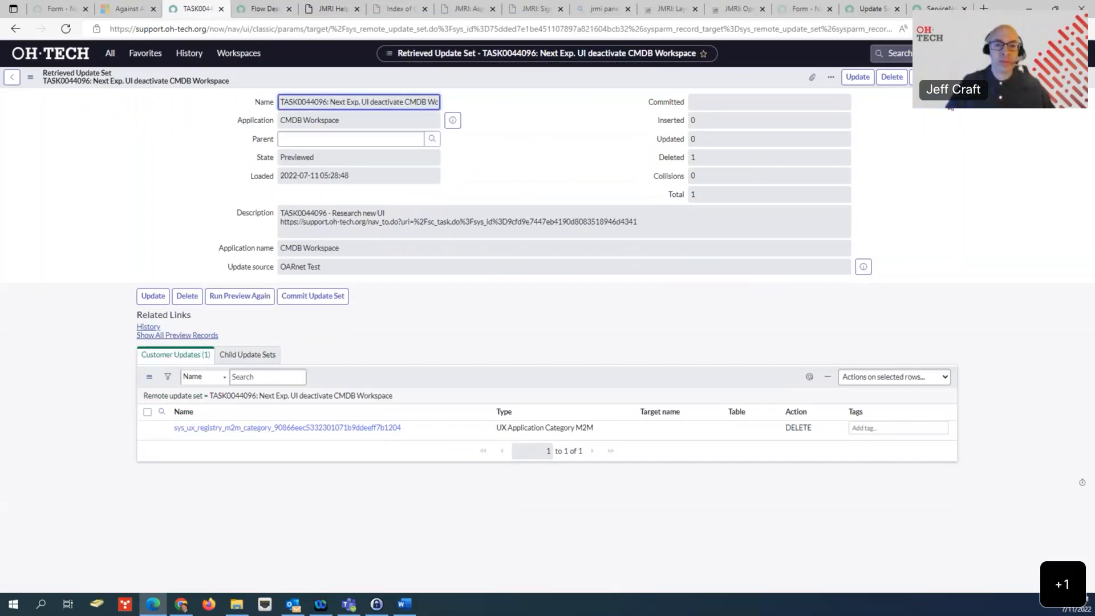
{"action": "left_click", "coordinate": [309, 297]}
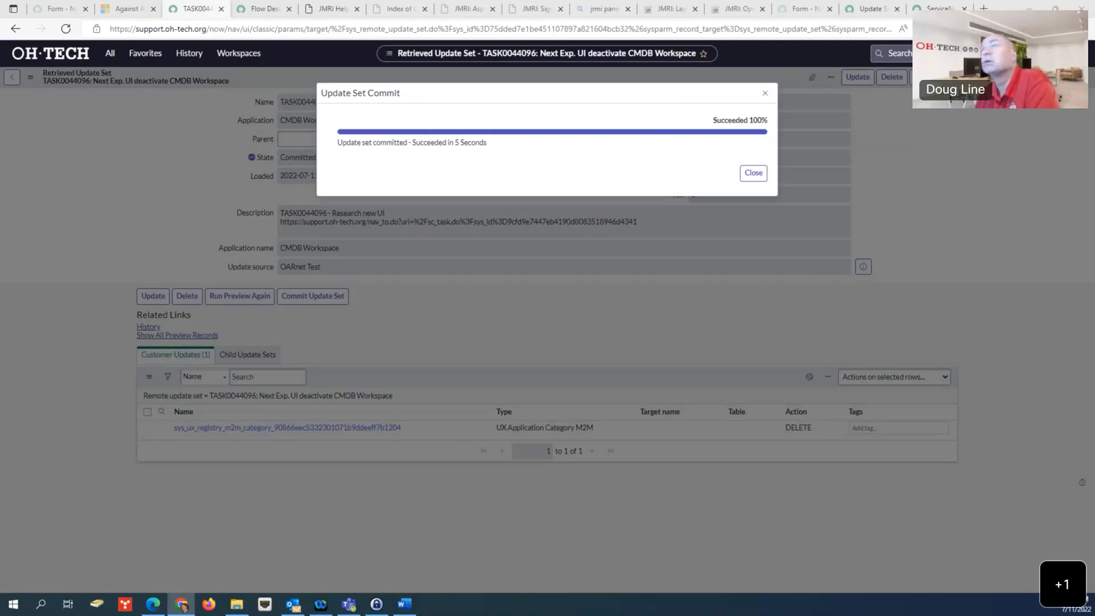
- Close the commit progress dialog and go back to the Retrieved Update Sets list
{"action": "left_click", "coordinate": [755, 174]}
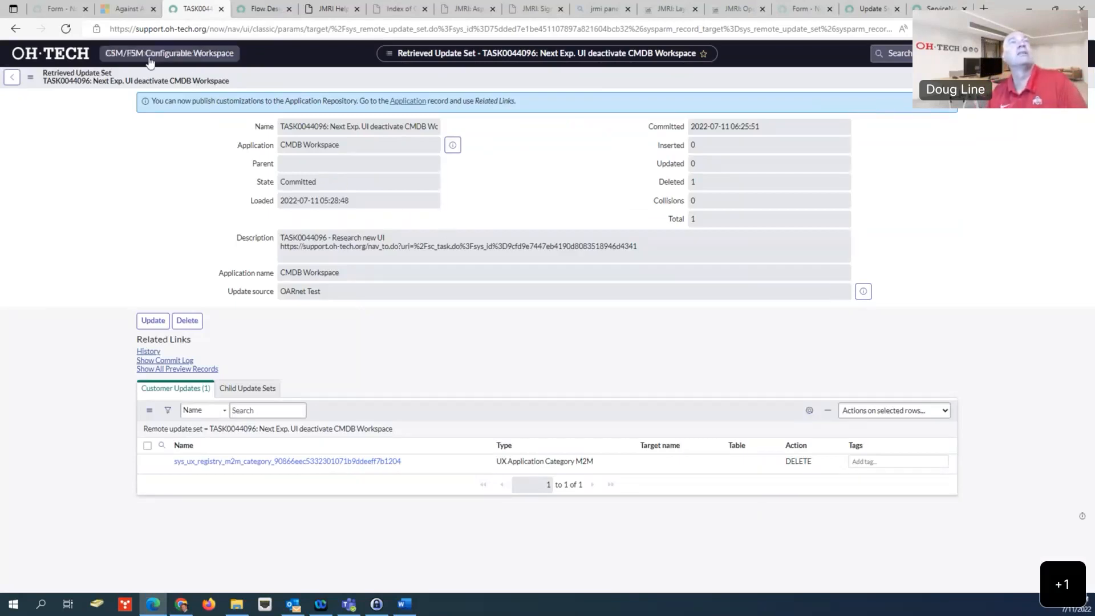
{"action": "left_click", "coordinate": [15, 28]}
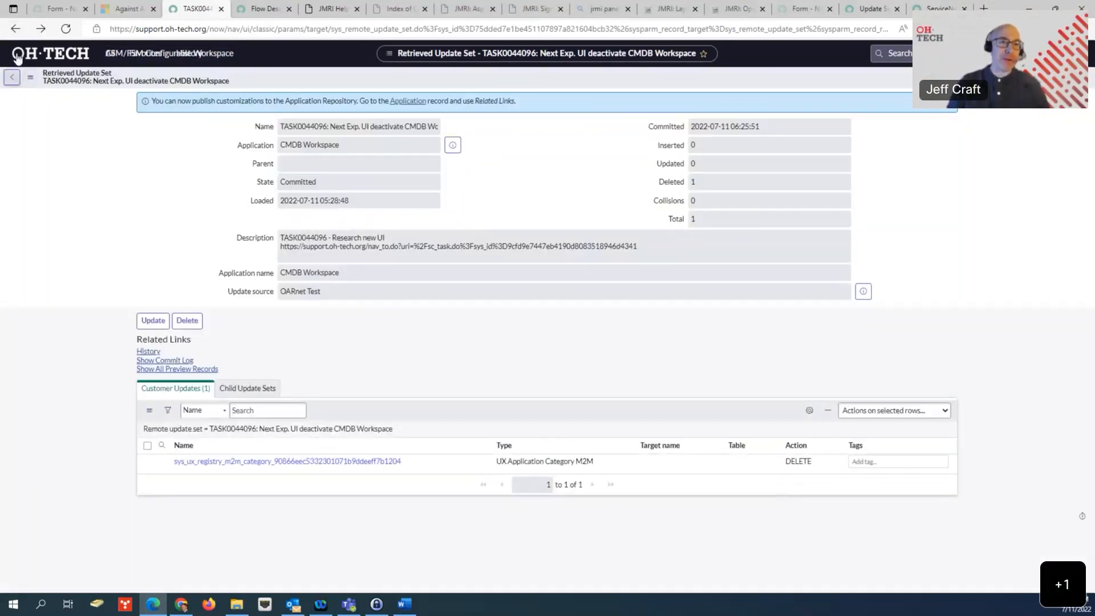
{"action": "left_click", "coordinate": [12, 78]}
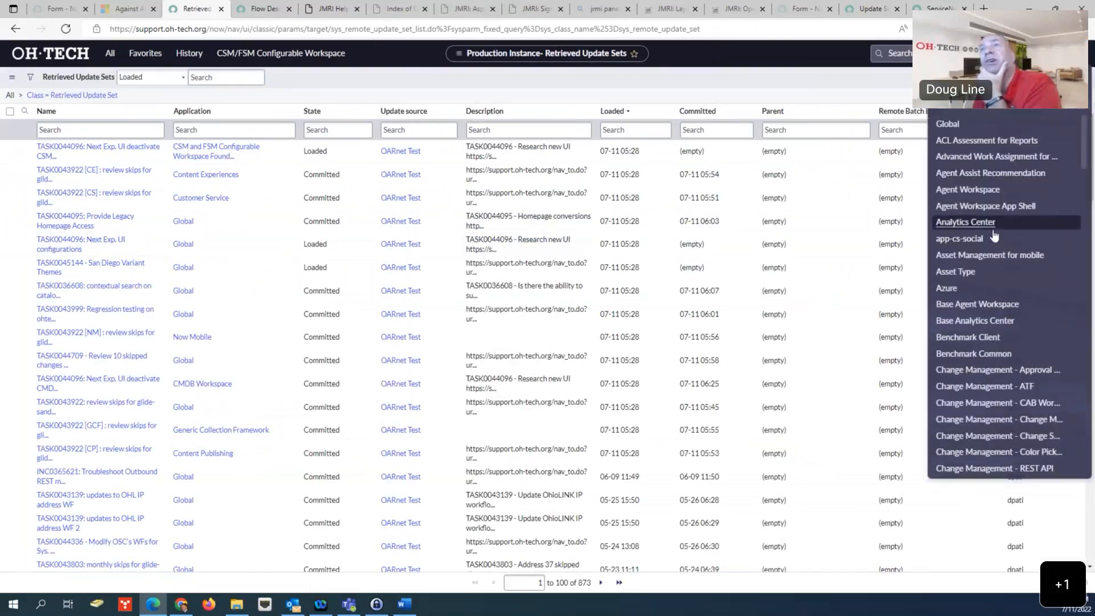
- Switch the application scope to CSM and FSM Configurable Workspace Foundation
{"action": "scroll", "coordinate": [989, 293], "scroll_direction": "down", "scroll_amount": 2}
{"action": "scroll", "coordinate": [989, 293], "scroll_direction": "down", "scroll_amount": 5}
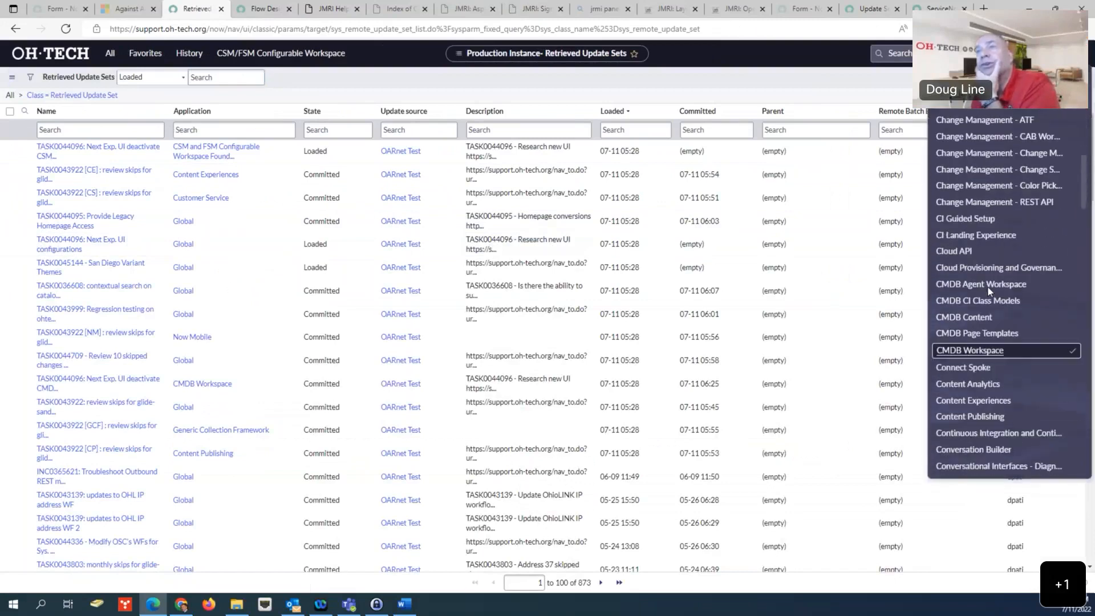
{"action": "scroll", "coordinate": [990, 292], "scroll_direction": "down", "scroll_amount": 2}
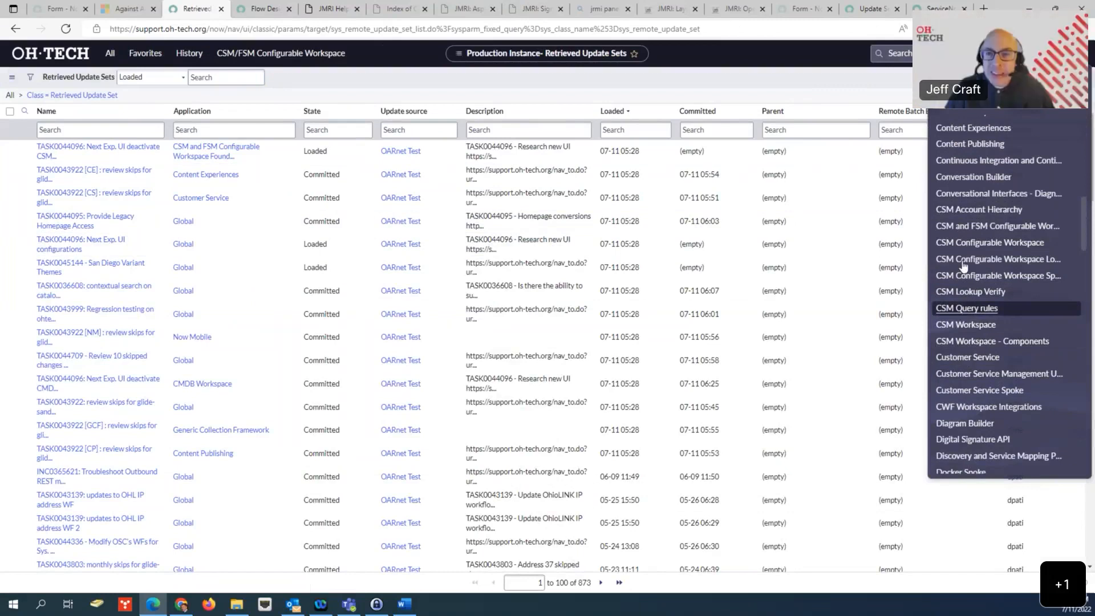
{"action": "left_click", "coordinate": [973, 230]}
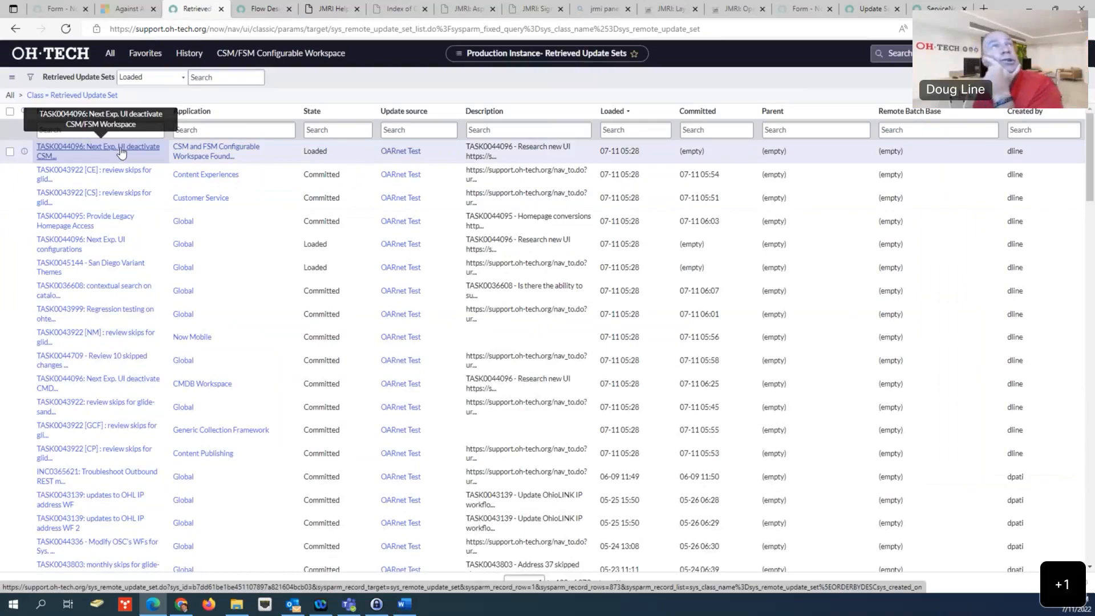
- Preview and commit the CSM/FSM Workspace deactivation update set, then set the scope back to Global
{"action": "left_click", "coordinate": [142, 150]}
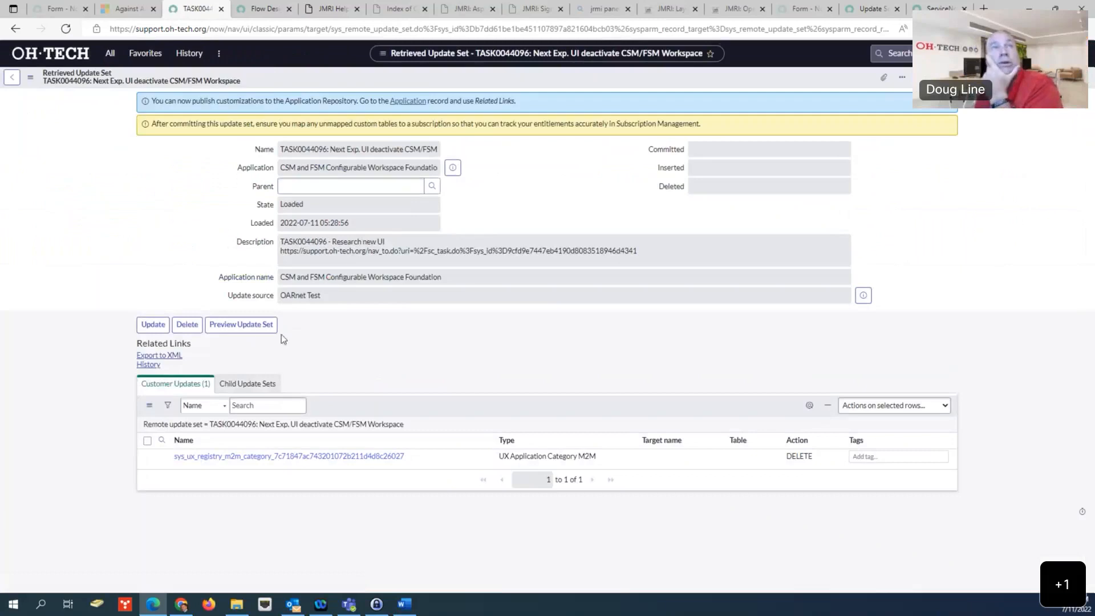
{"action": "left_click", "coordinate": [242, 325]}
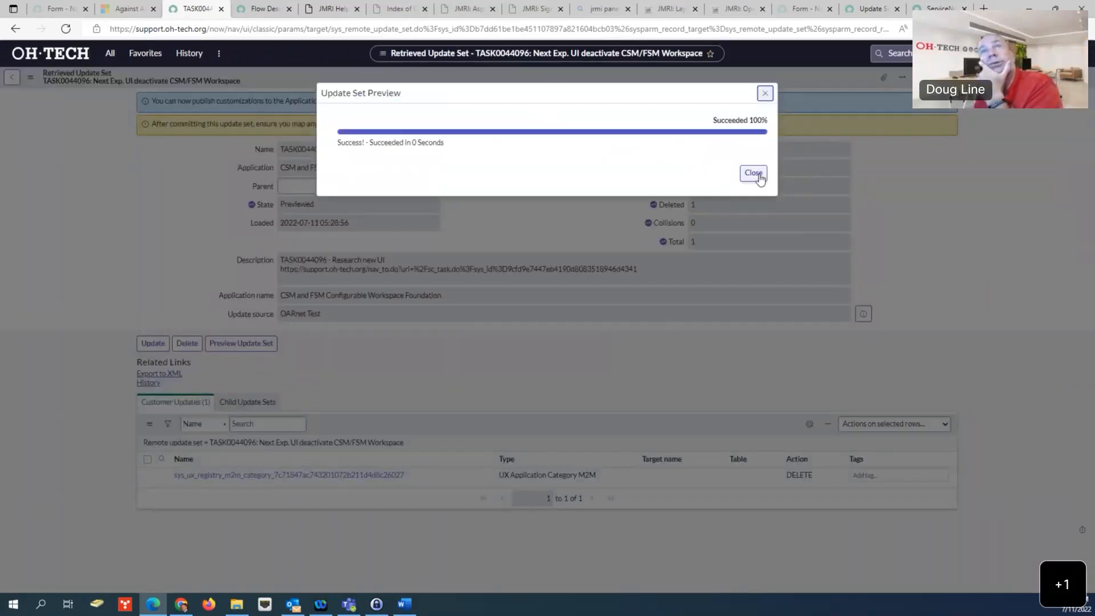
{"action": "left_click", "coordinate": [753, 174]}
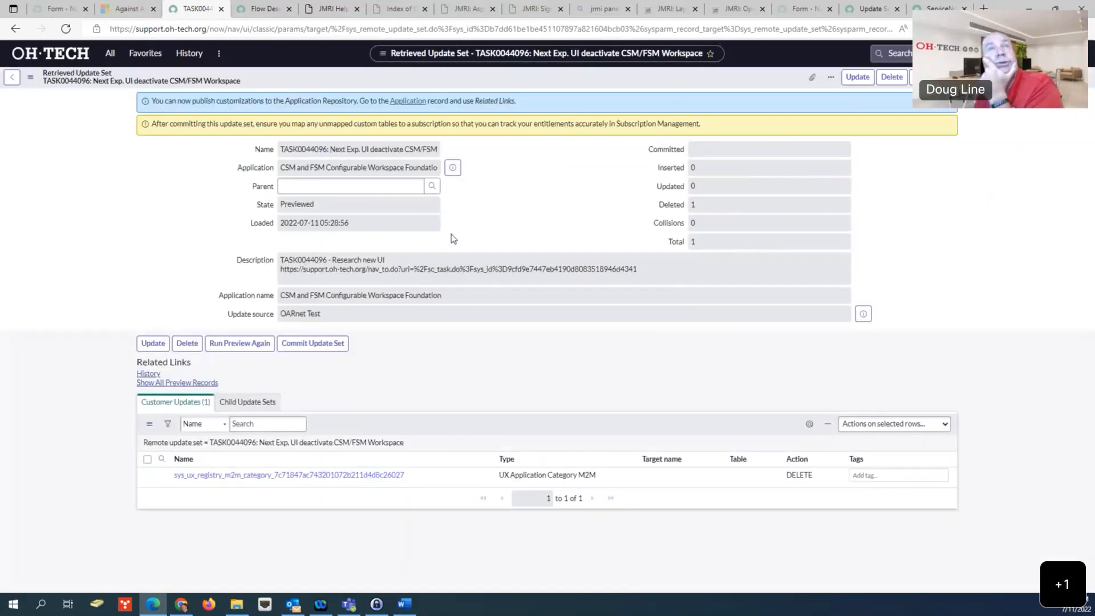
{"action": "left_click", "coordinate": [313, 344]}
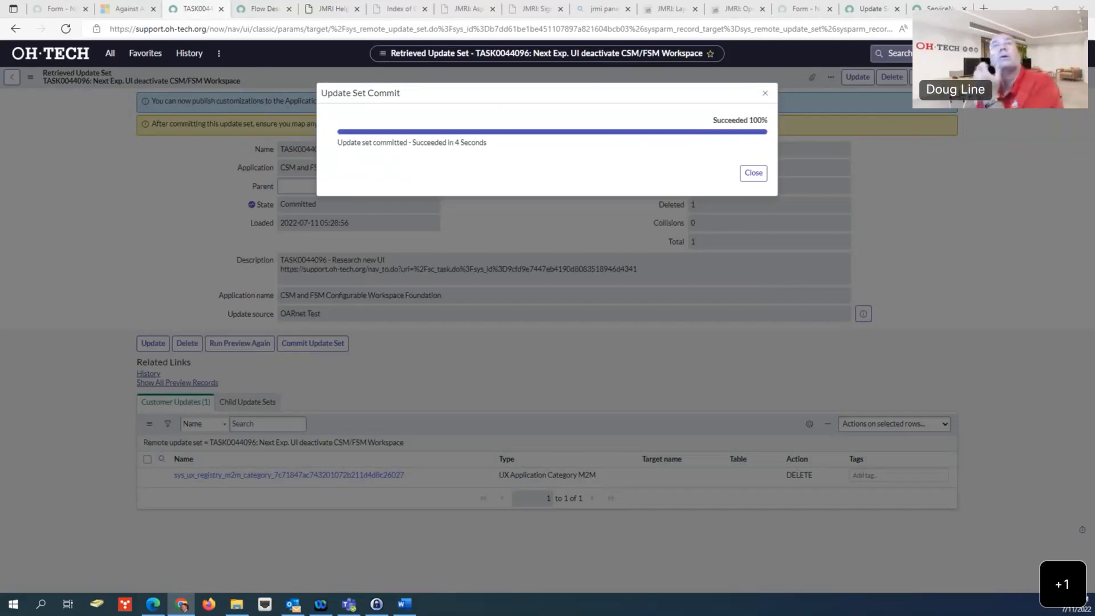
{"action": "left_click", "coordinate": [753, 174]}
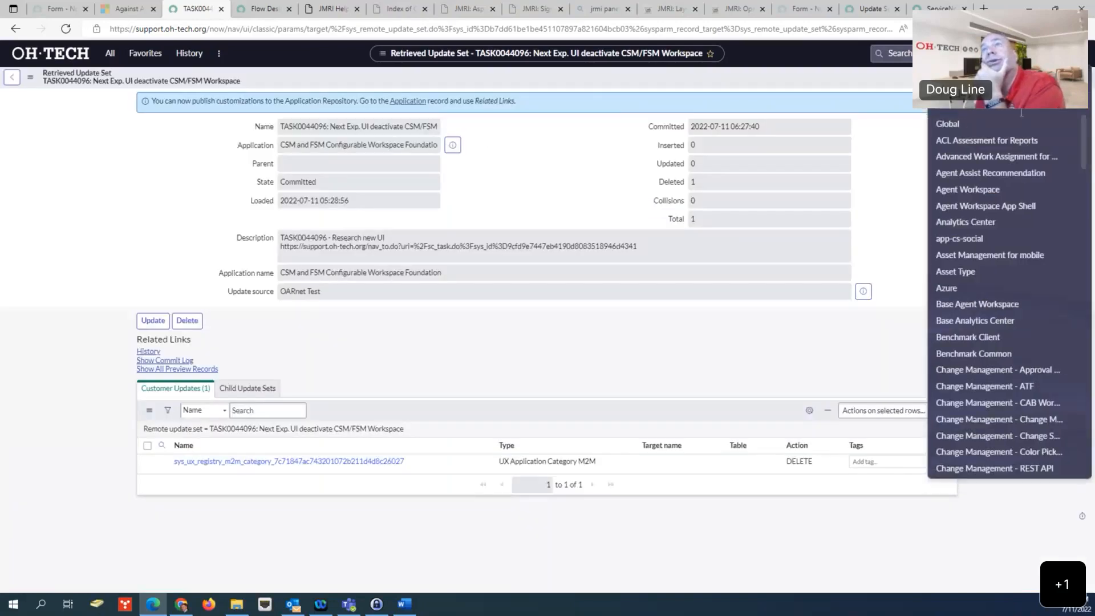
{"action": "left_click", "coordinate": [948, 125]}
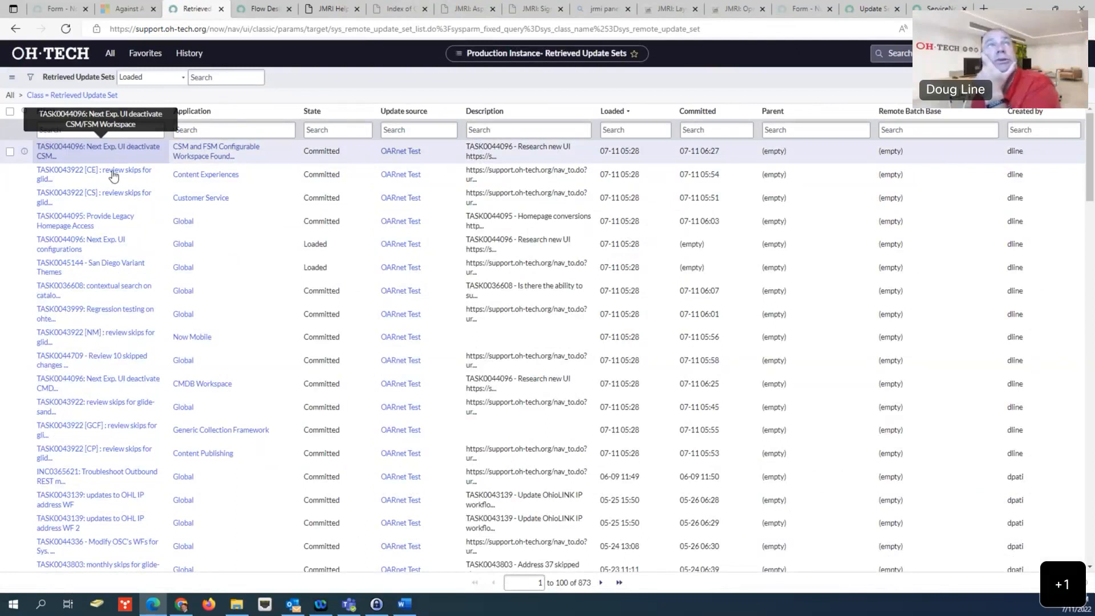
- Preview and commit 'TASK0044096: Next Exp. UI configurations', then return to the Retrieved Update Sets list
{"action": "left_click", "coordinate": [118, 244]}
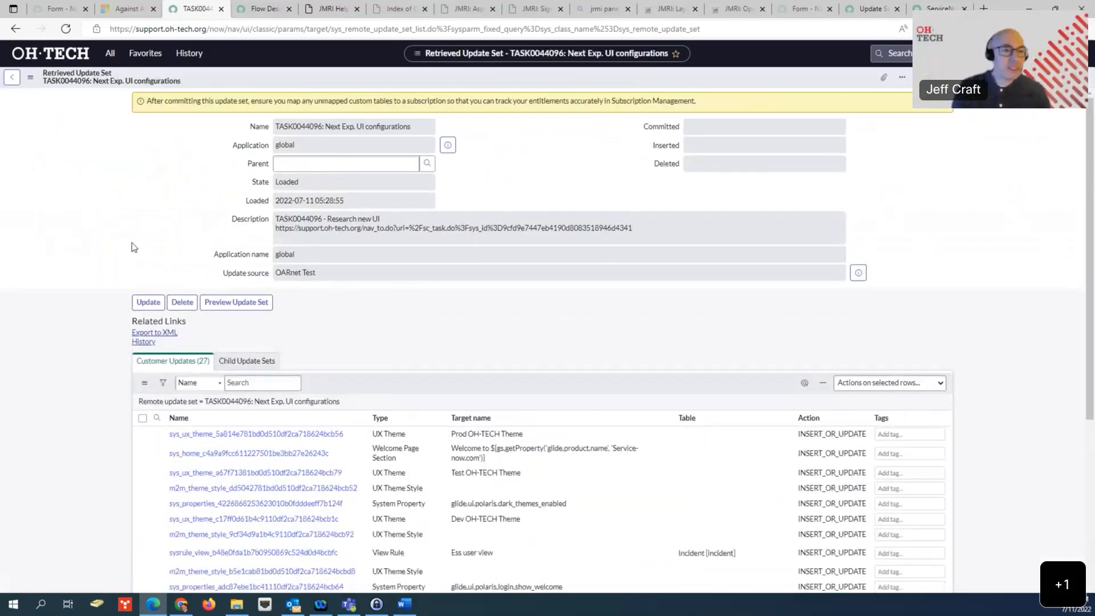
{"action": "left_click", "coordinate": [944, 104]}
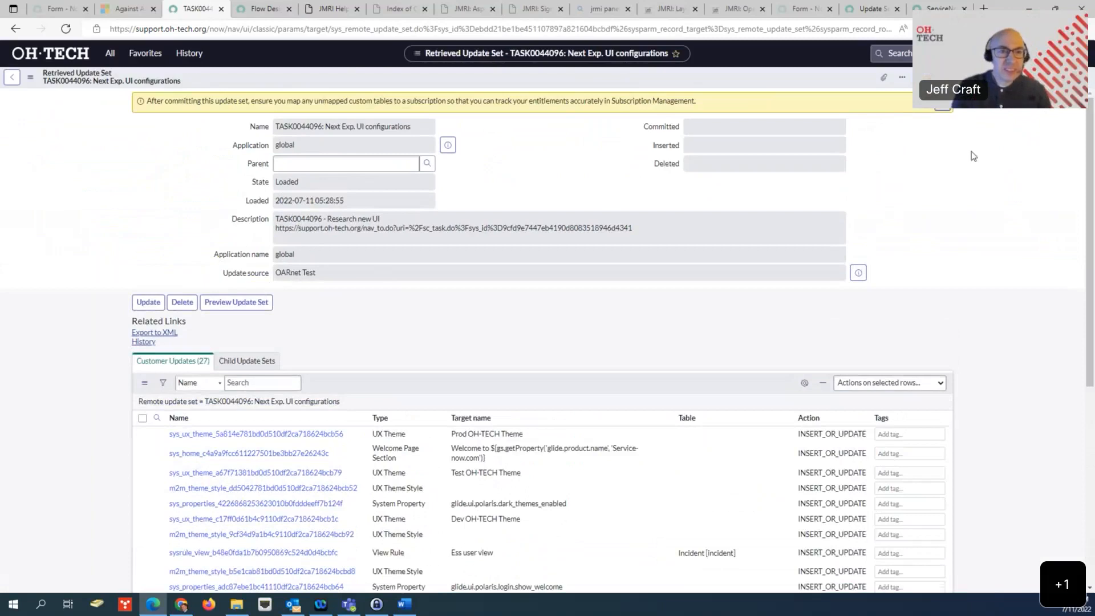
{"action": "left_click", "coordinate": [243, 279]}
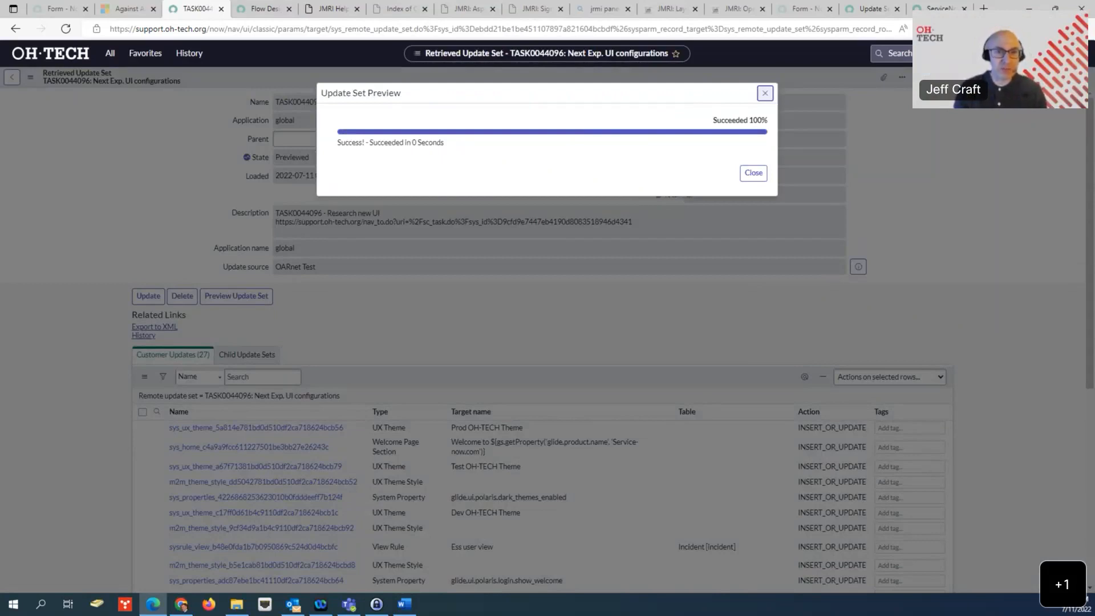
{"action": "key", "text": "alt+Tab"}
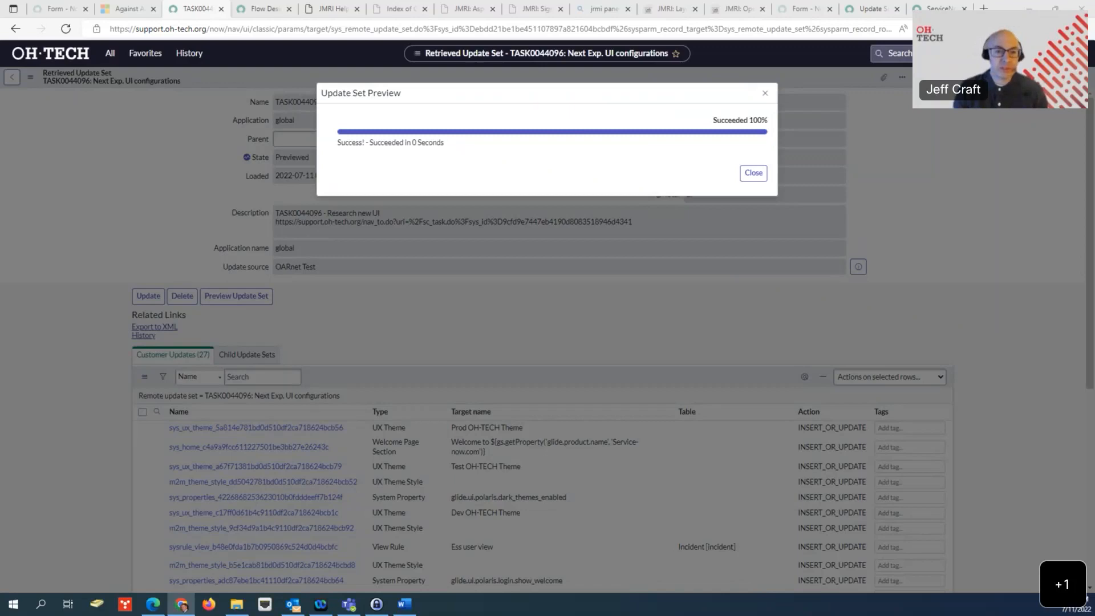
{"action": "left_click", "coordinate": [753, 173]}
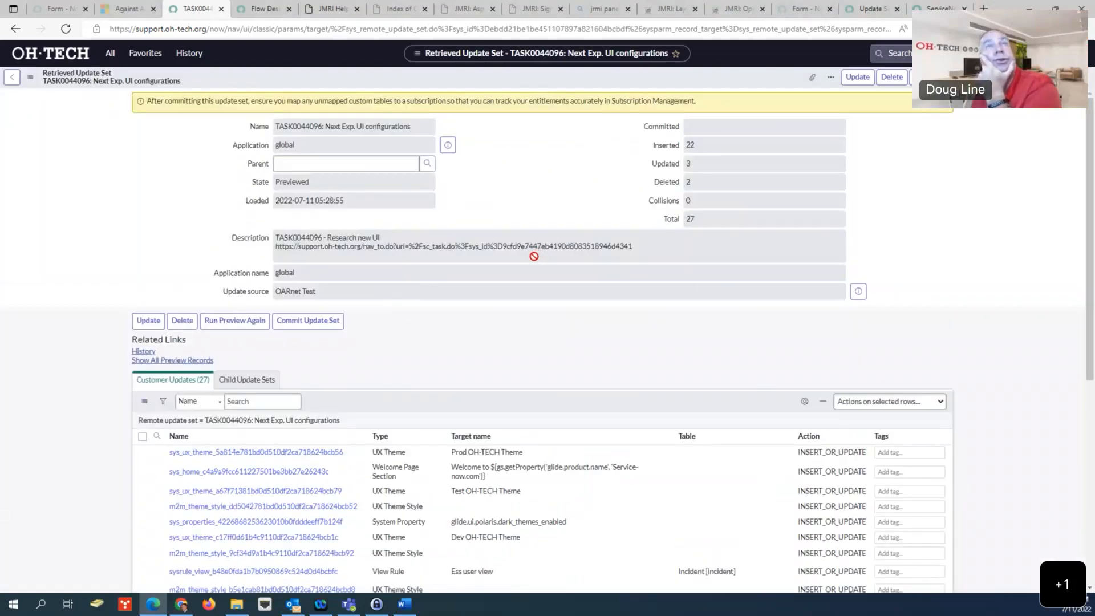
{"action": "left_click", "coordinate": [327, 322]}
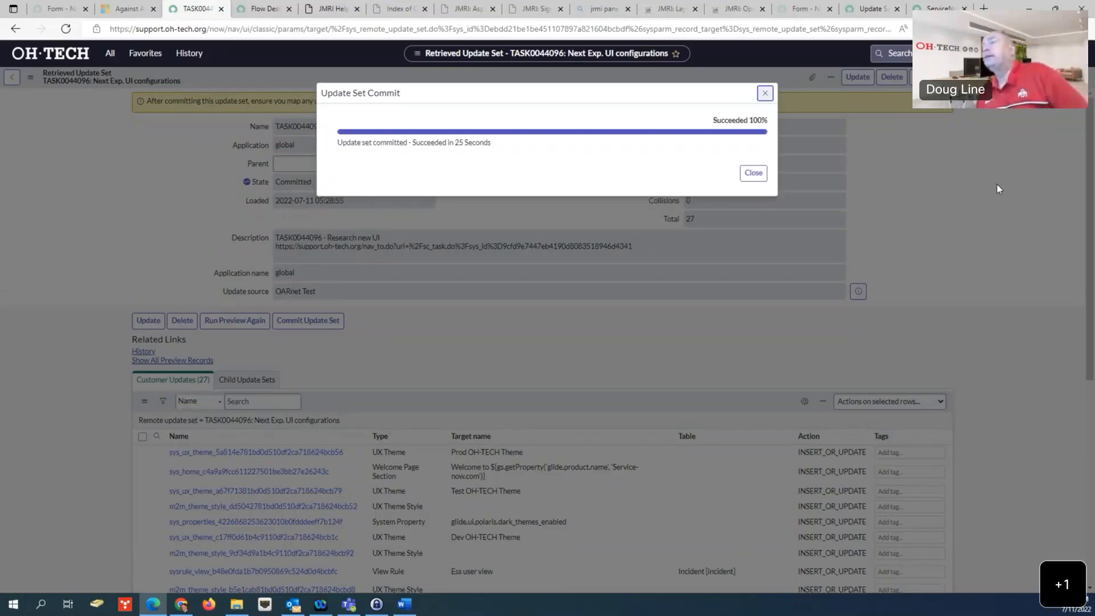
{"action": "left_click", "coordinate": [754, 174]}
{"action": "left_click", "coordinate": [181, 604]}
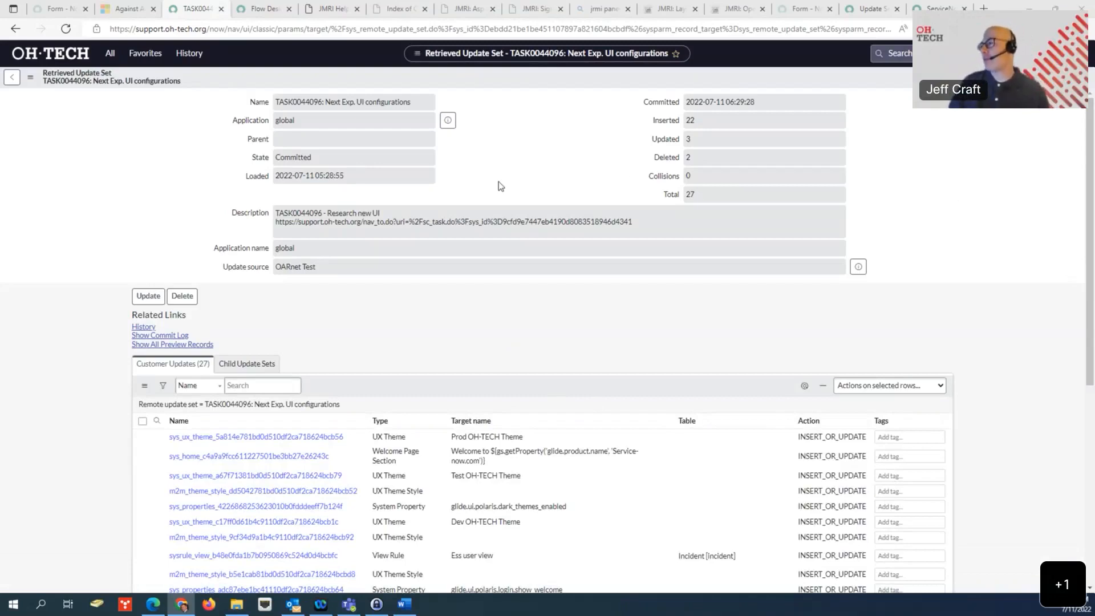
{"action": "left_click", "coordinate": [12, 80]}
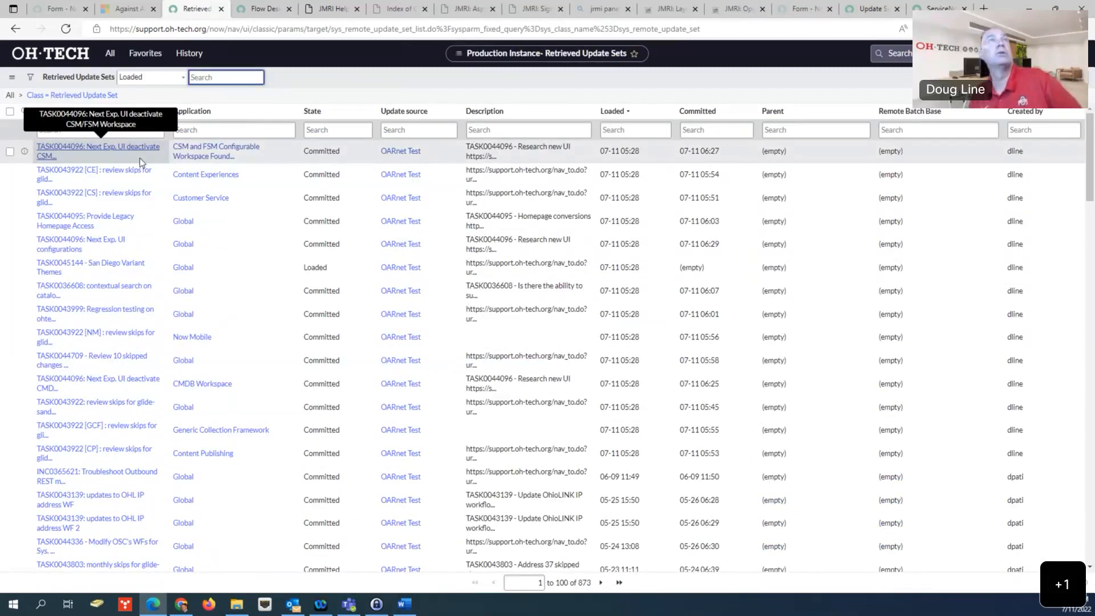
- Open the TASK0045144 San Diego Variant Themes update set, preview it and commit it
{"action": "left_click", "coordinate": [121, 265]}
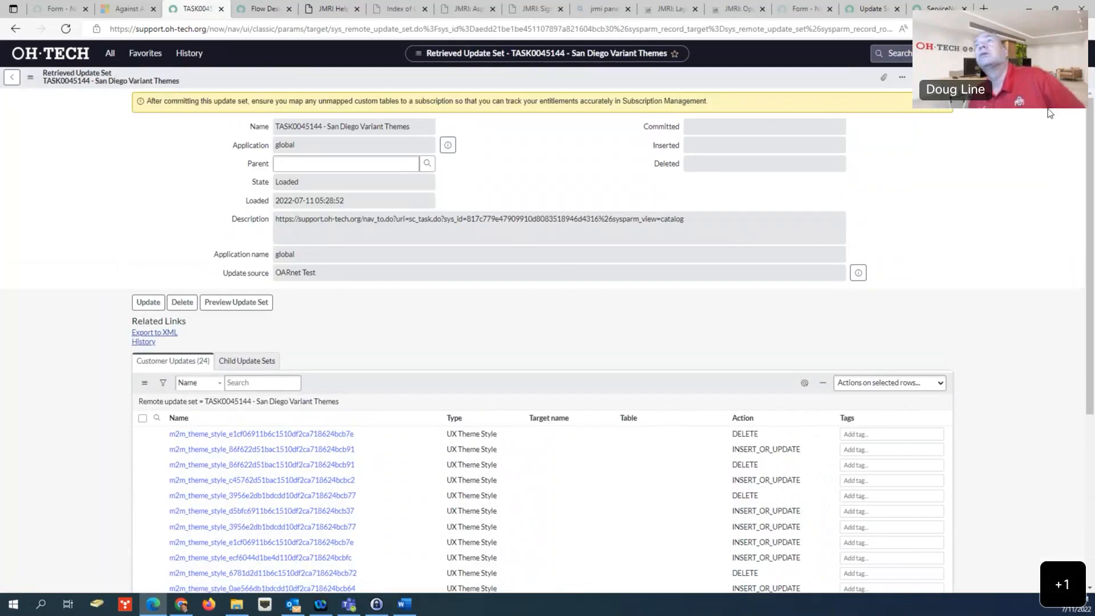
{"action": "left_click", "coordinate": [1007, 77]}
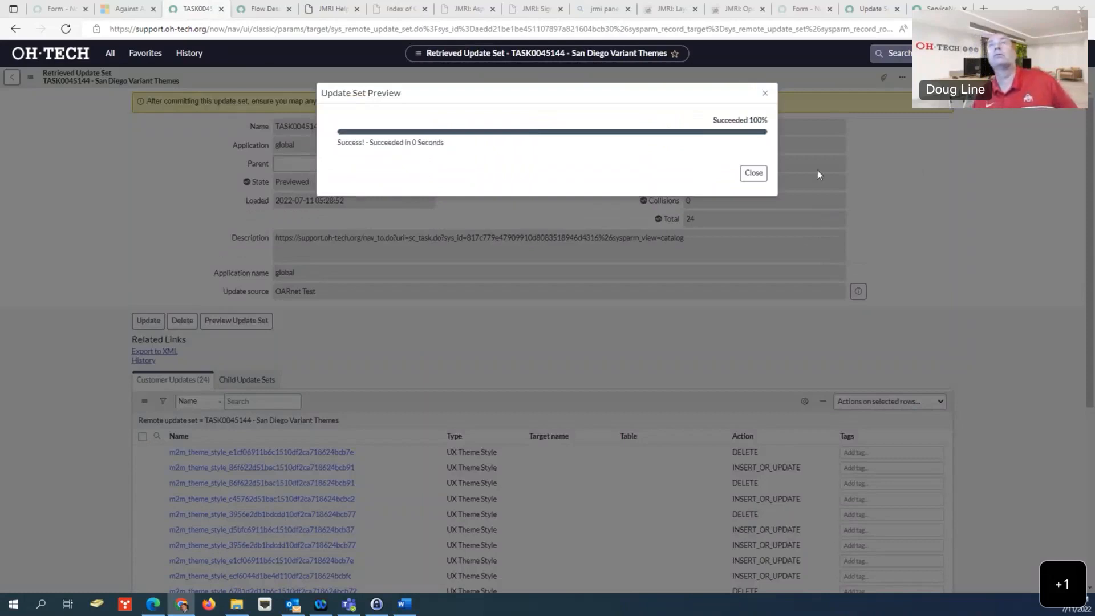
{"action": "left_click", "coordinate": [753, 173]}
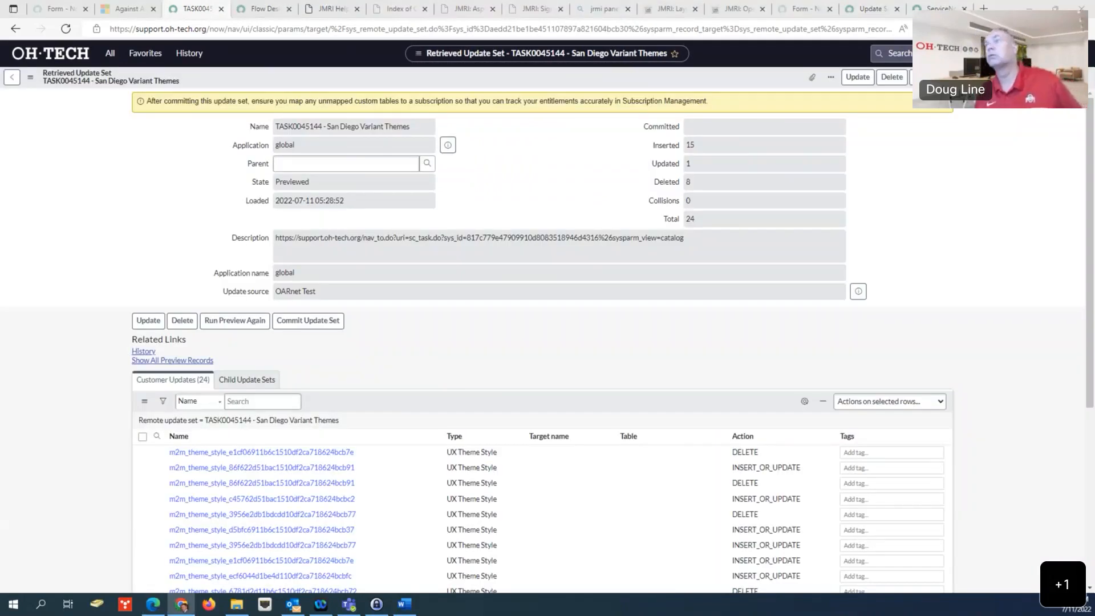
{"action": "left_click", "coordinate": [295, 322]}
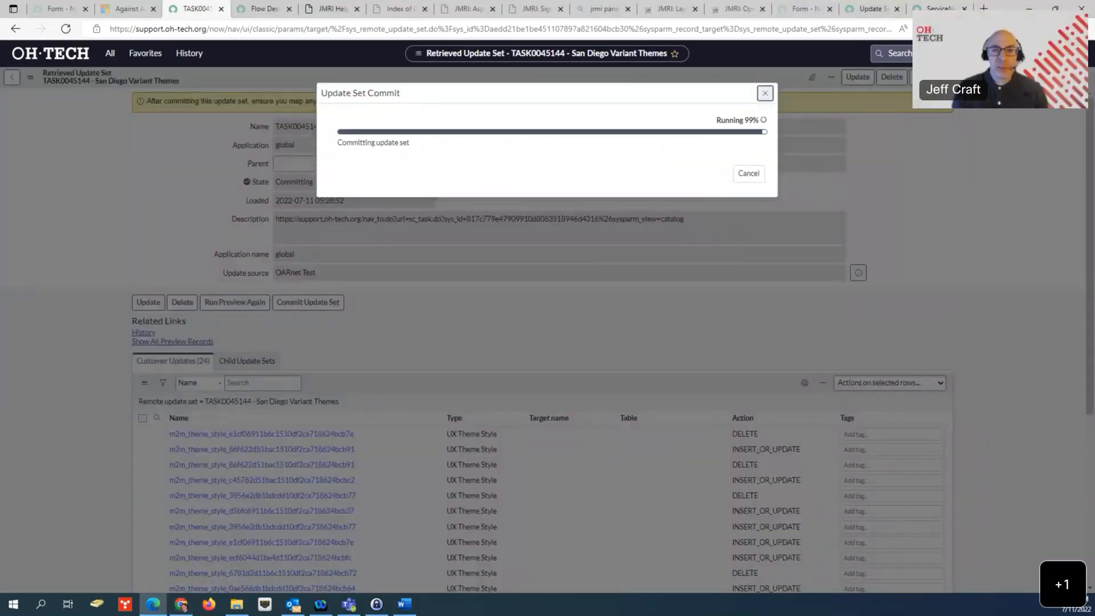
{"action": "key", "text": "alt+Tab"}
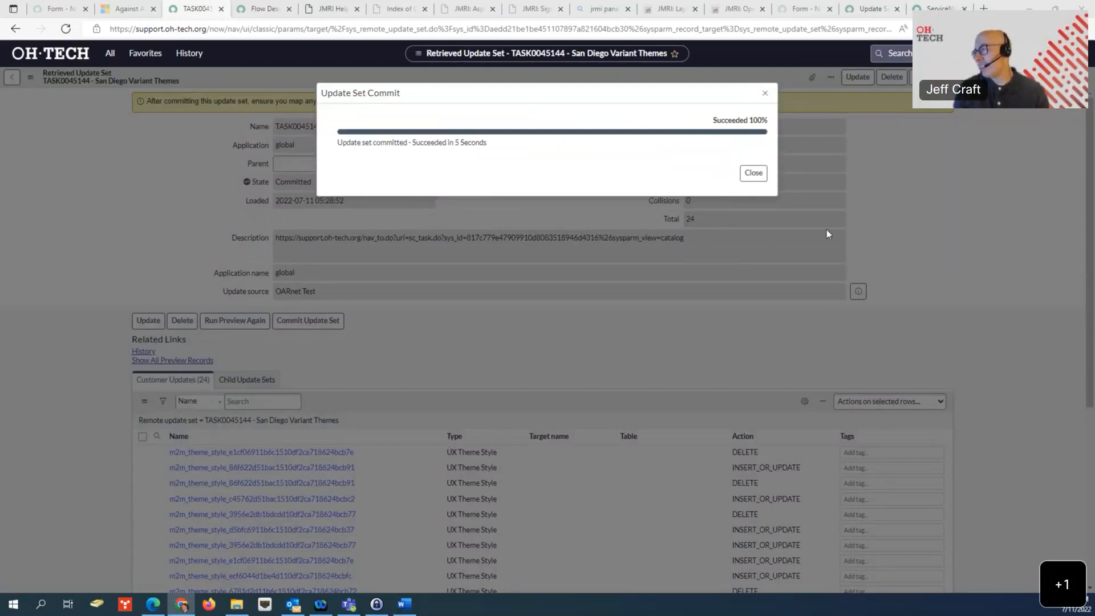
{"action": "left_click", "coordinate": [759, 175]}
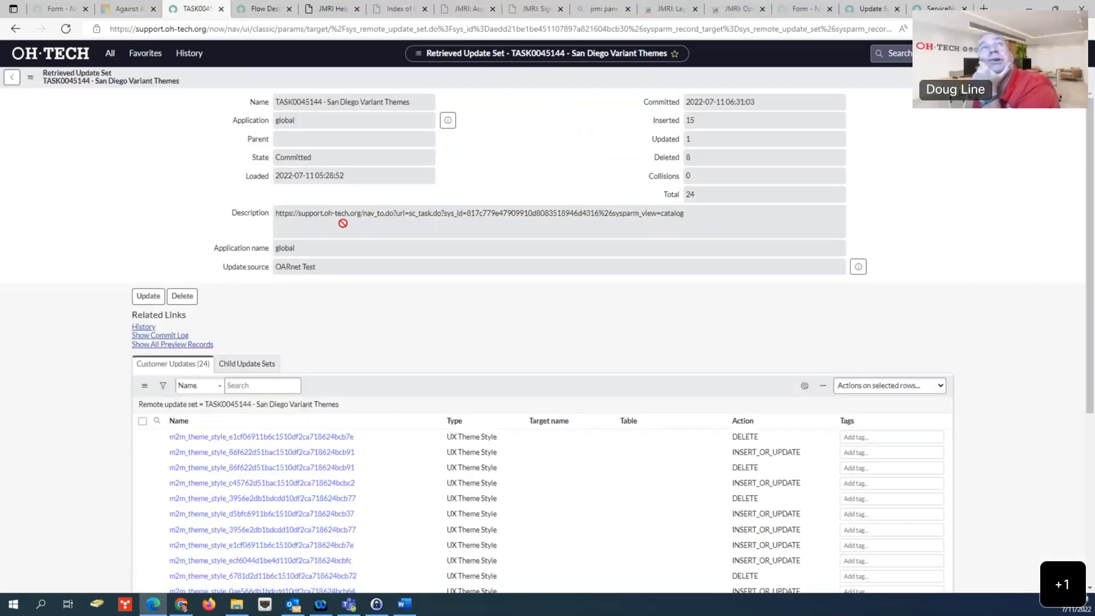
- Open the system properties list by entering sys_properties.list in the navigator filter
{"action": "left_click", "coordinate": [112, 54]}
{"action": "left_click", "coordinate": [109, 80]}
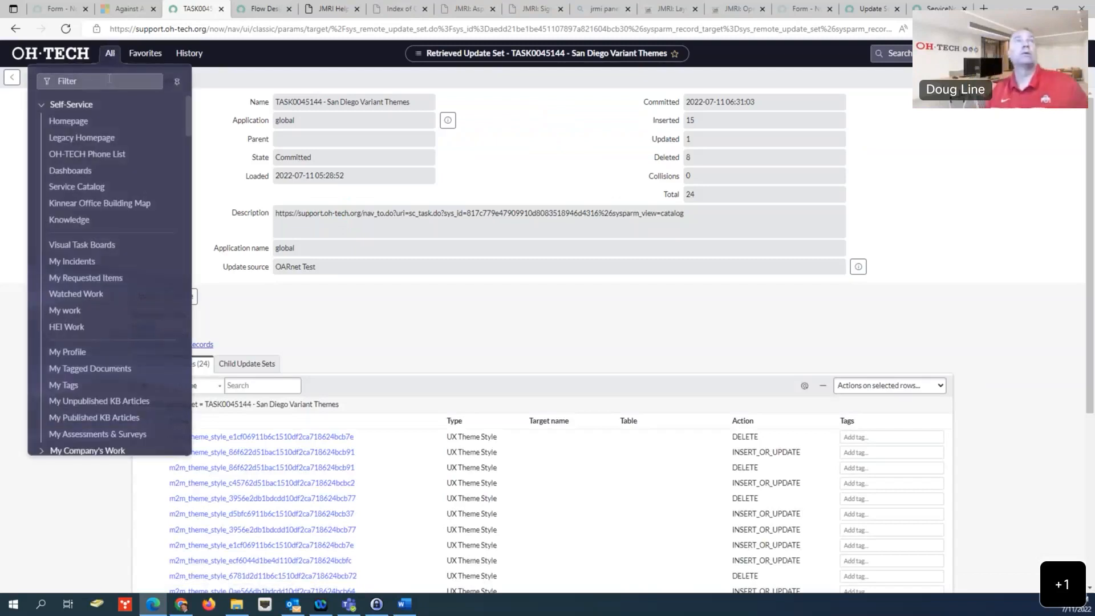
{"action": "type", "text": "sys"}
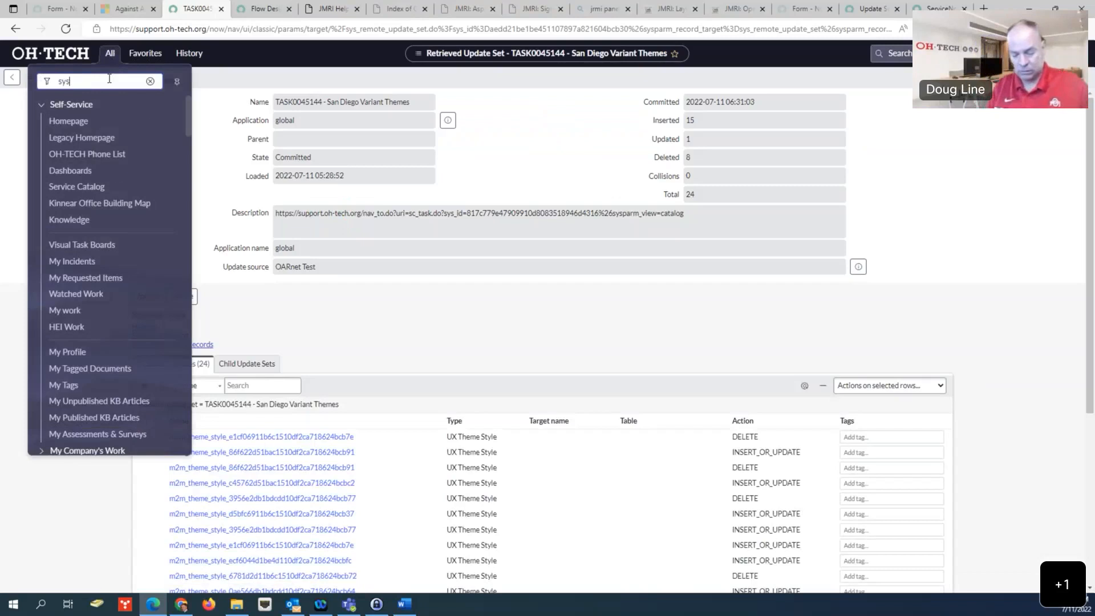
{"action": "type", "text": "_proper"}
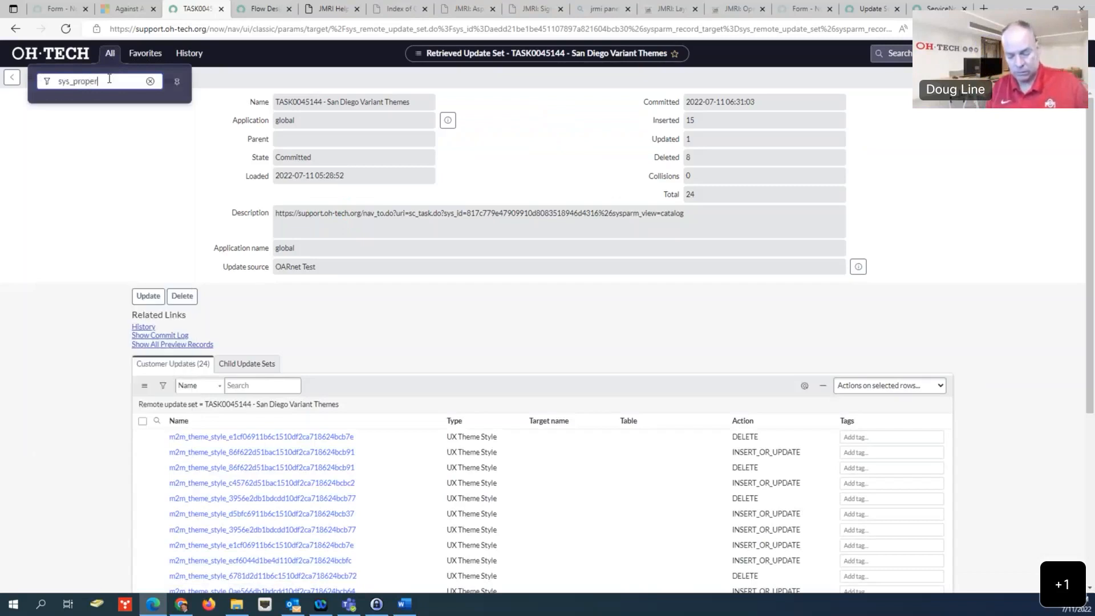
{"action": "type", "text": "ties.list"}
{"action": "key", "text": "Return"}
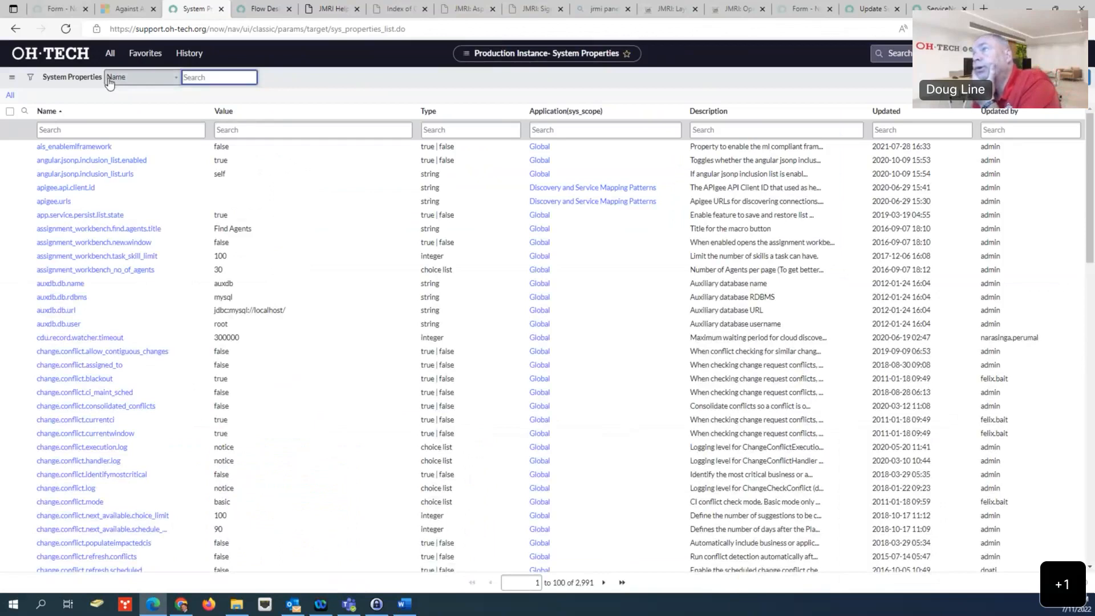
- Search the properties by name and open the glide.ui.polaris.theme.custom property
{"action": "left_click", "coordinate": [115, 130]}
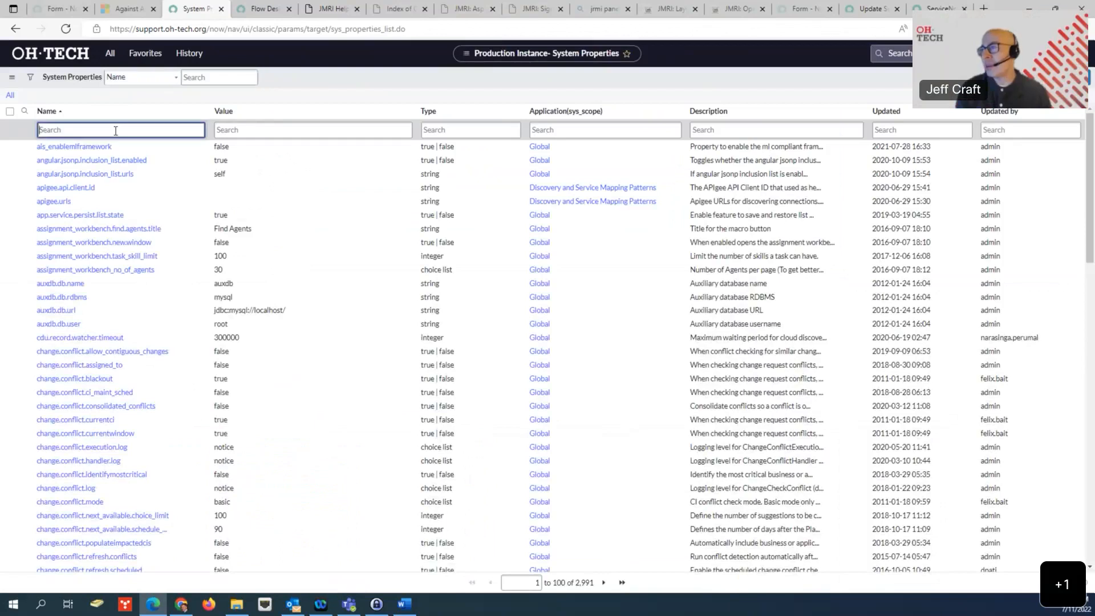
{"action": "type", "text": "i"}
{"action": "type", "text": "domain"}
{"action": "key", "text": "Return"}
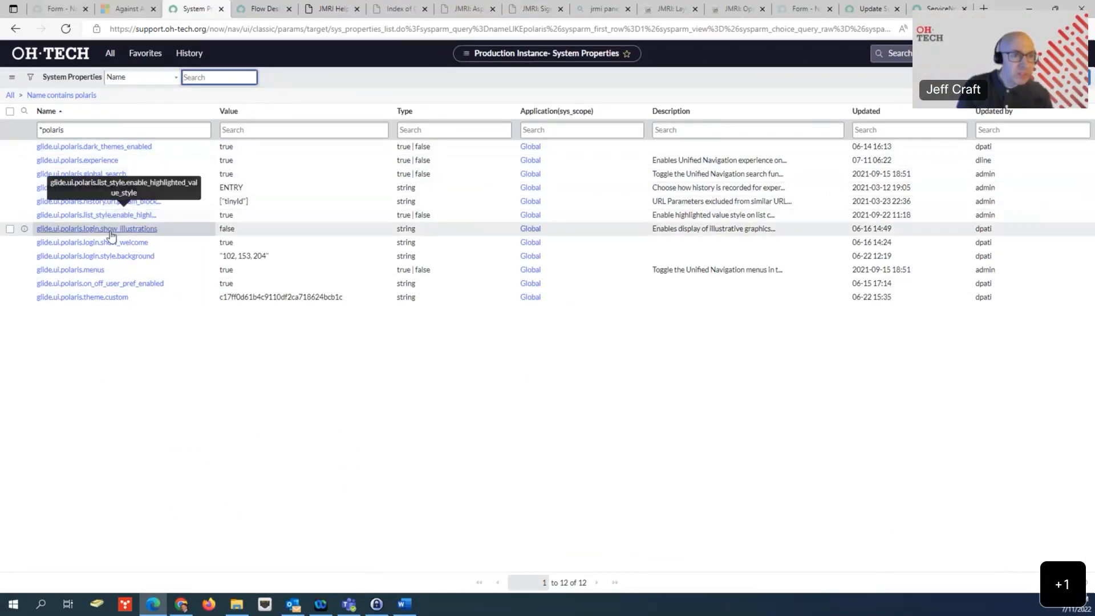
{"action": "left_click", "coordinate": [121, 297]}
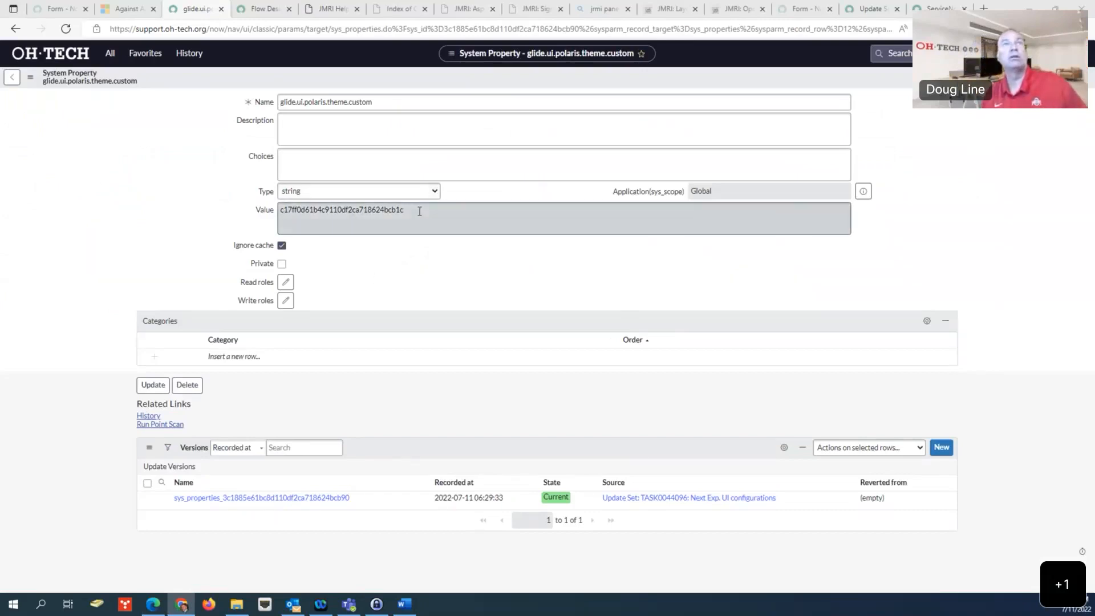
- Set glide.ui.polaris.theme.custom to 5a814e781bd0d510df2ca718624bcb56, save it, and reload the properties list
{"action": "left_click_drag", "start_coordinate": [419, 211], "coordinate": [265, 226]}
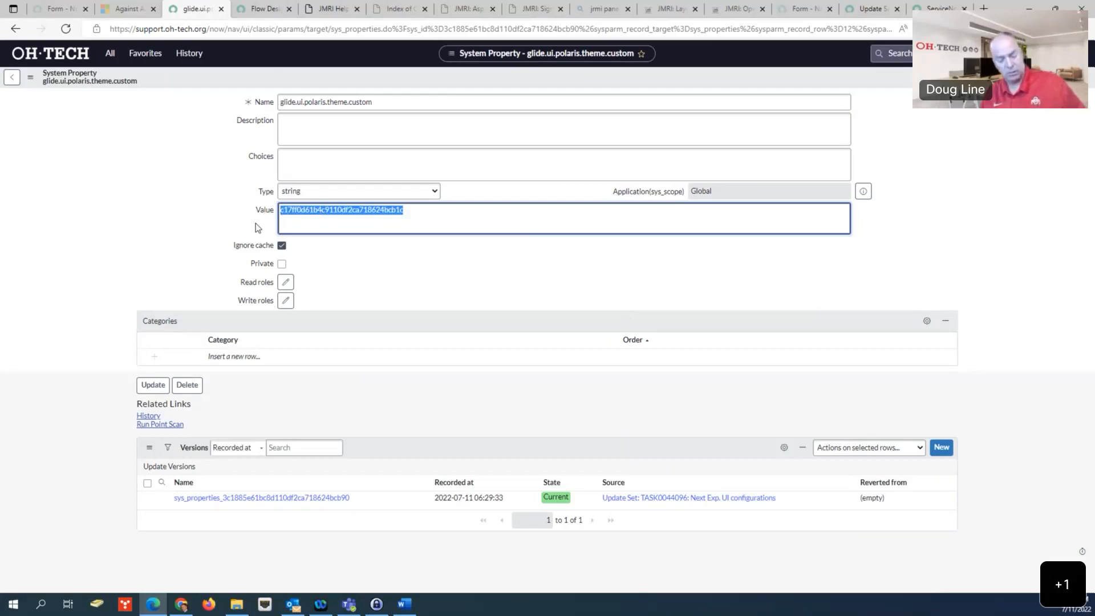
{"action": "type", "text": "5a814e781bd0d510df2ca718624bcb56"}
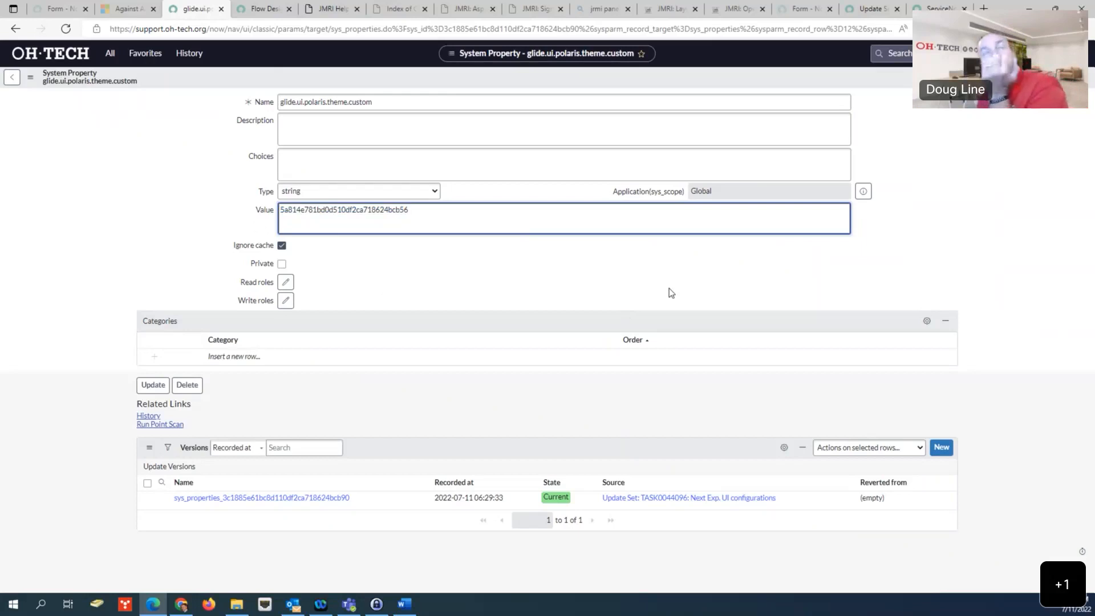
{"action": "right_click", "coordinate": [849, 75]}
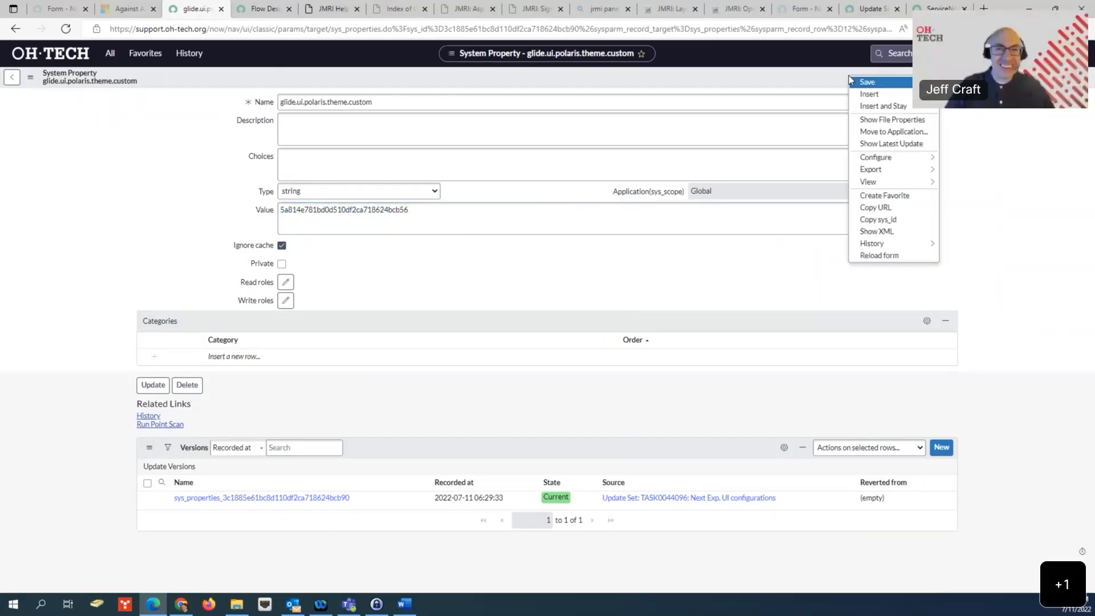
{"action": "left_click", "coordinate": [866, 83]}
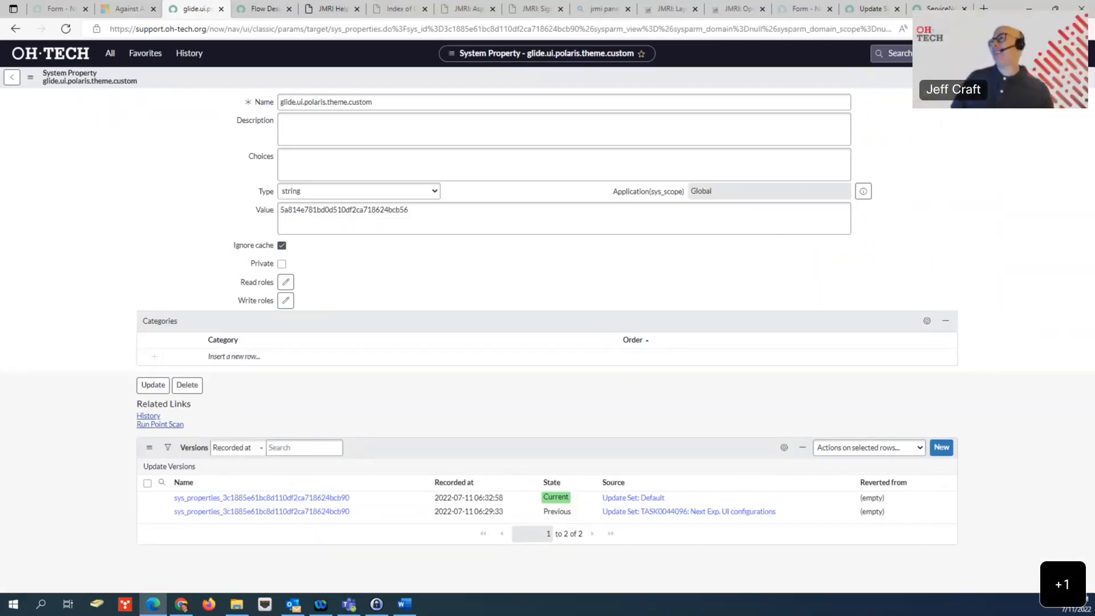
{"action": "key", "text": "alt+Left"}
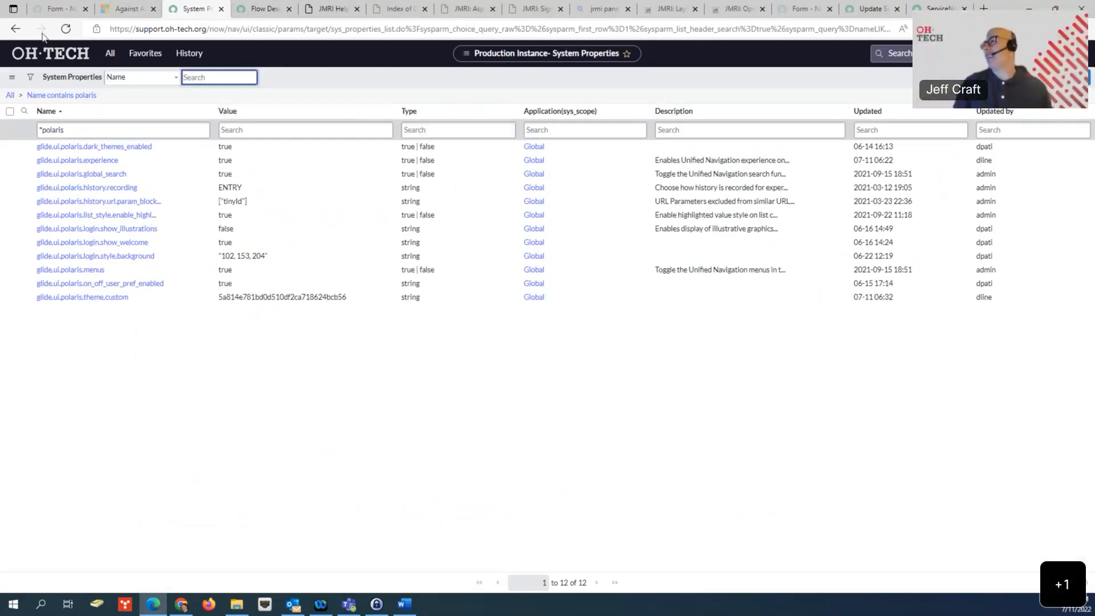
{"action": "left_click", "coordinate": [71, 32]}
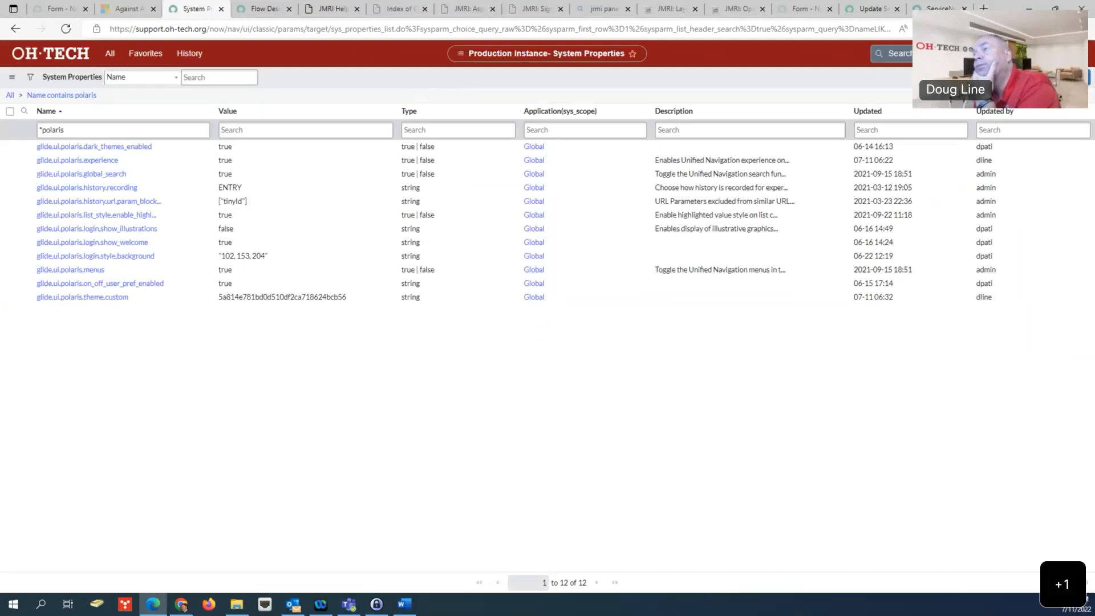
{"action": "left_click", "coordinate": [181, 605]}
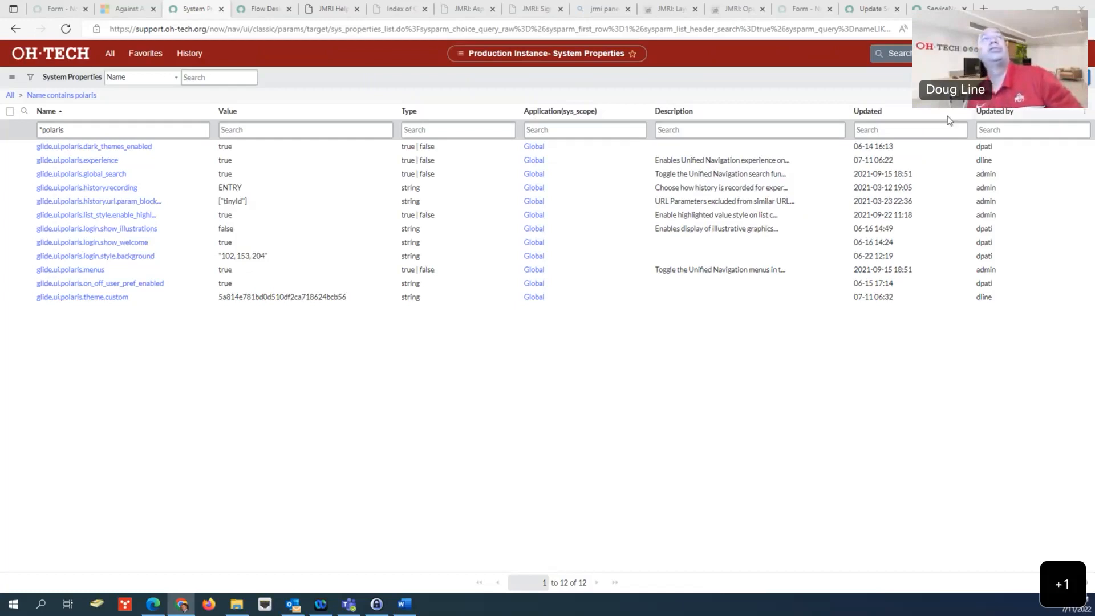
- Log out of the instance and log straight back in with the saved credentials
{"action": "left_click", "coordinate": [1076, 53]}
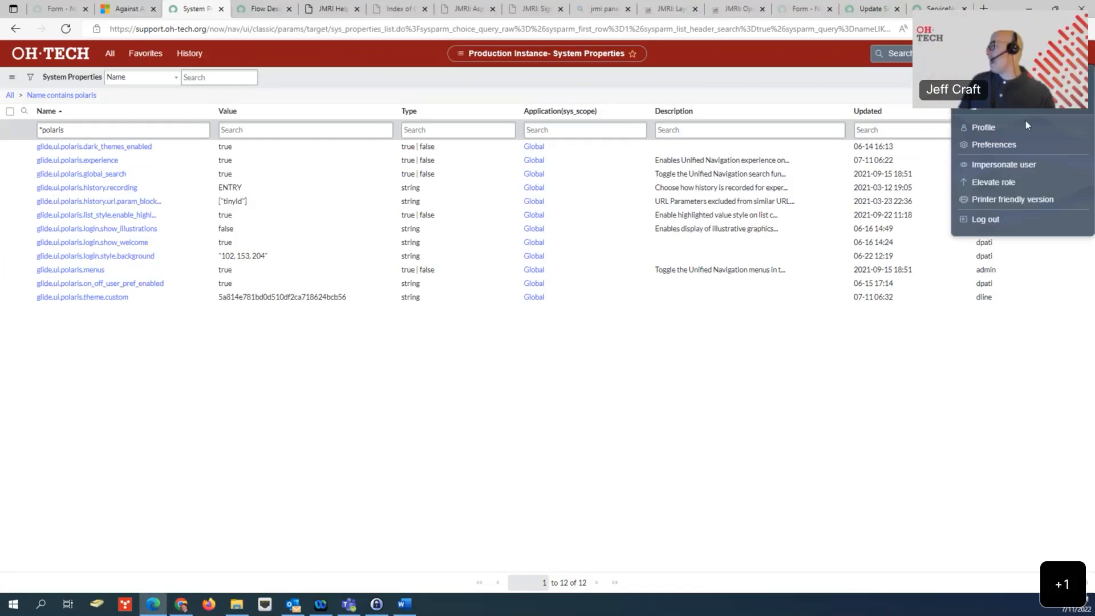
{"action": "left_click", "coordinate": [992, 220]}
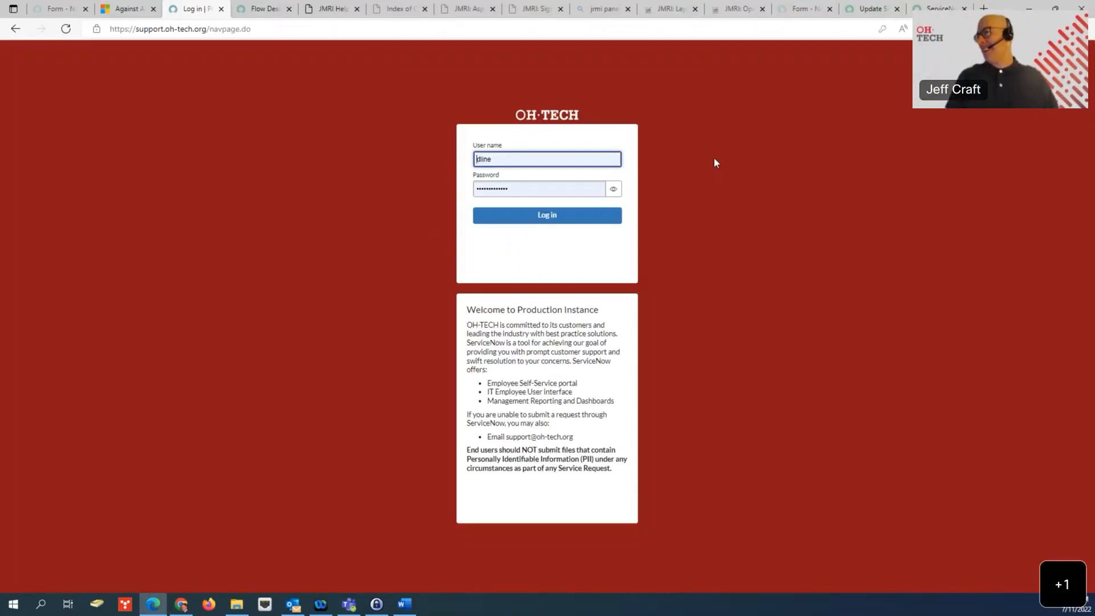
{"action": "left_click", "coordinate": [546, 219]}
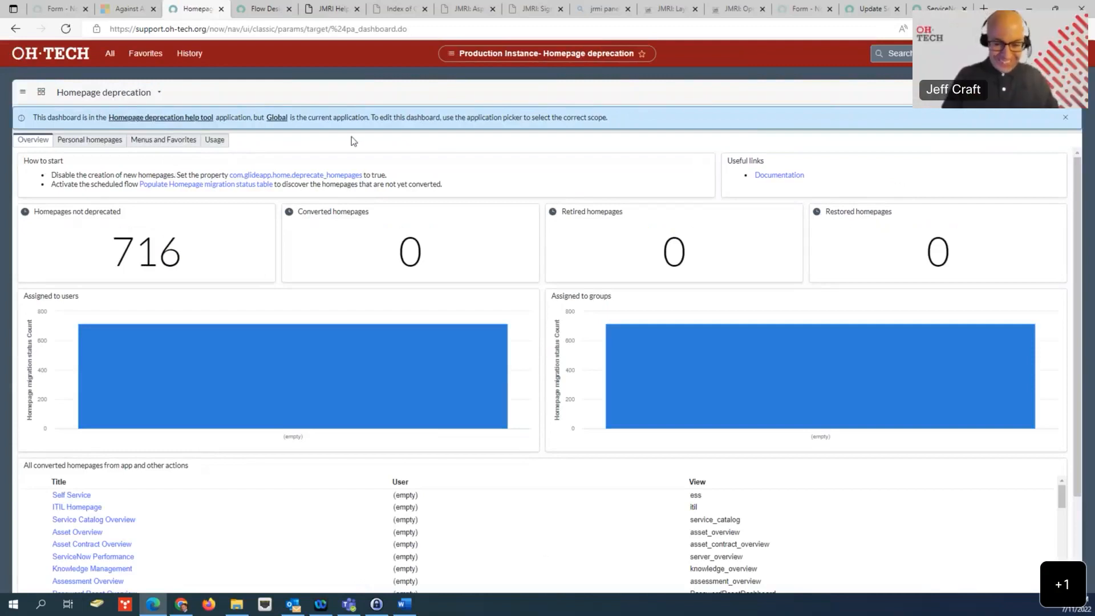
- View the Self-Service Legacy Homepage, then open Self-Service > Dashboards from the navigator
{"action": "left_click", "coordinate": [106, 55]}
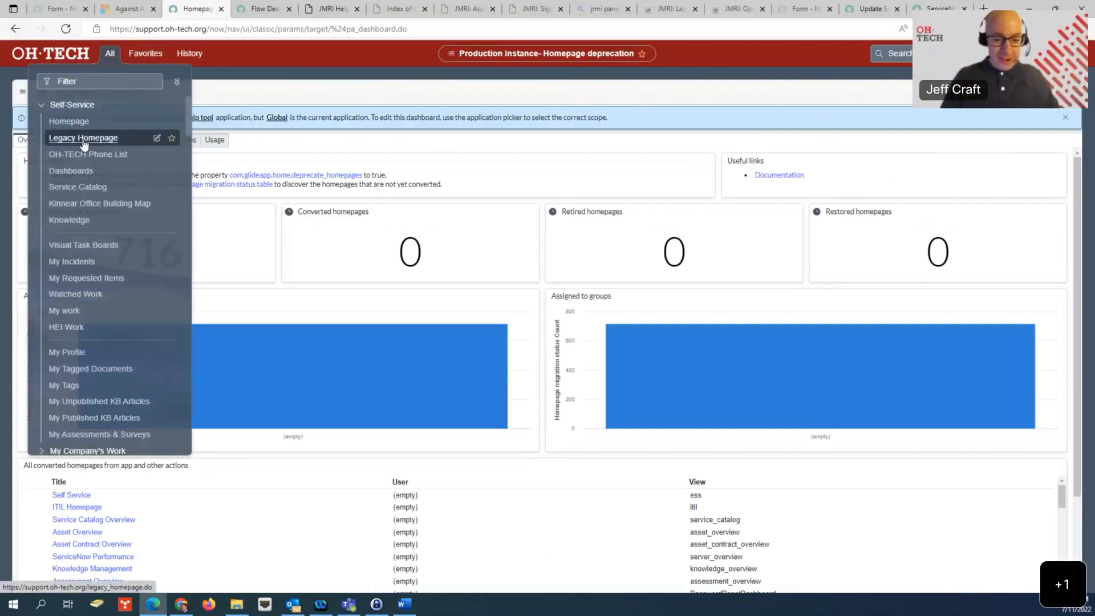
{"action": "left_click", "coordinate": [83, 139]}
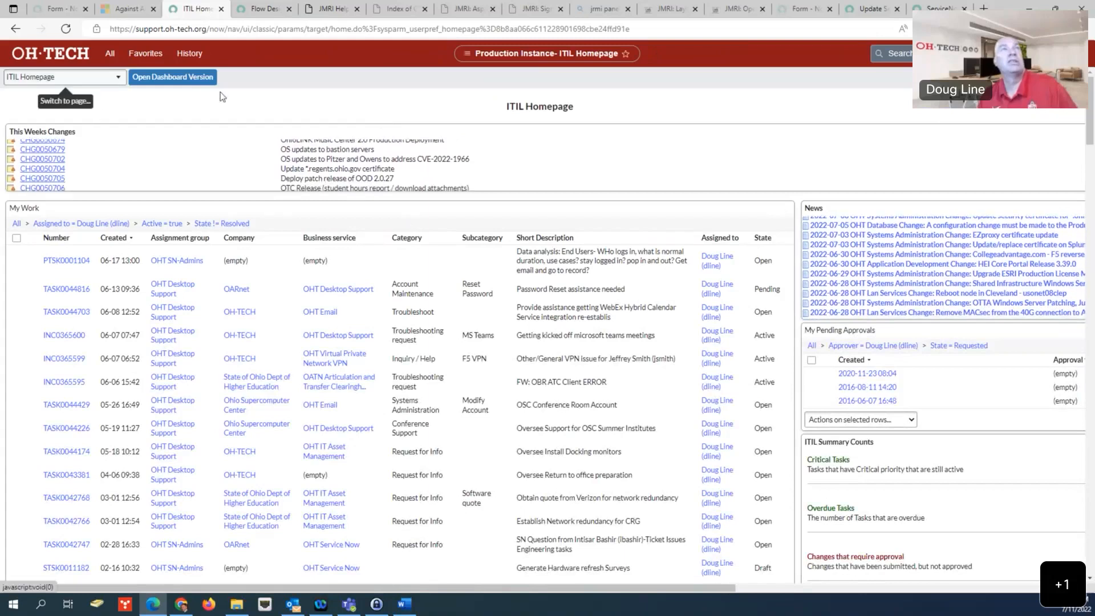
{"action": "left_click", "coordinate": [110, 56]}
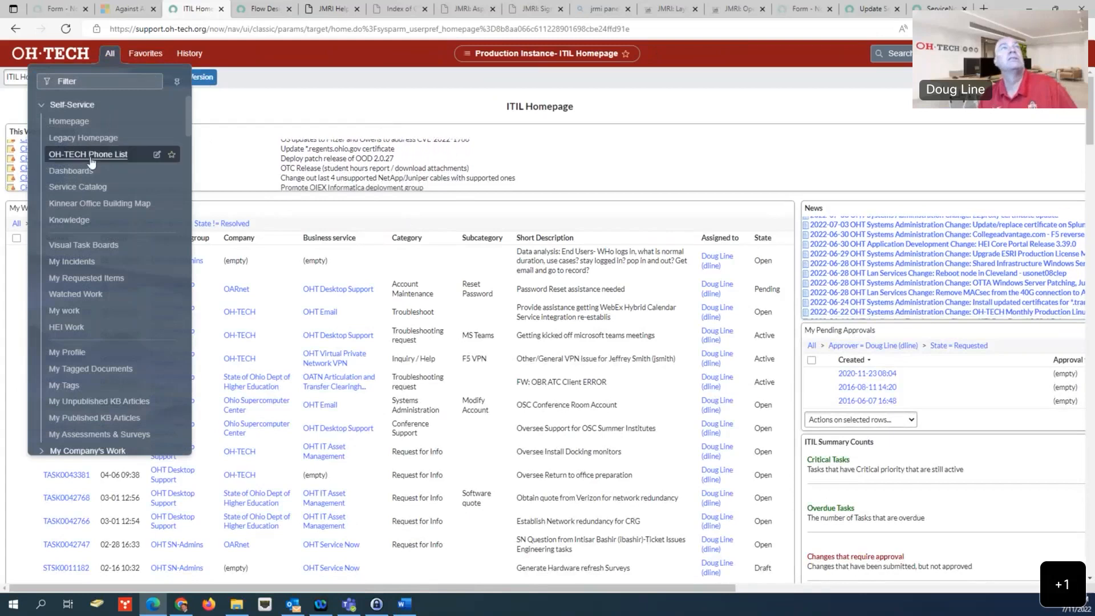
{"action": "left_click", "coordinate": [71, 170]}
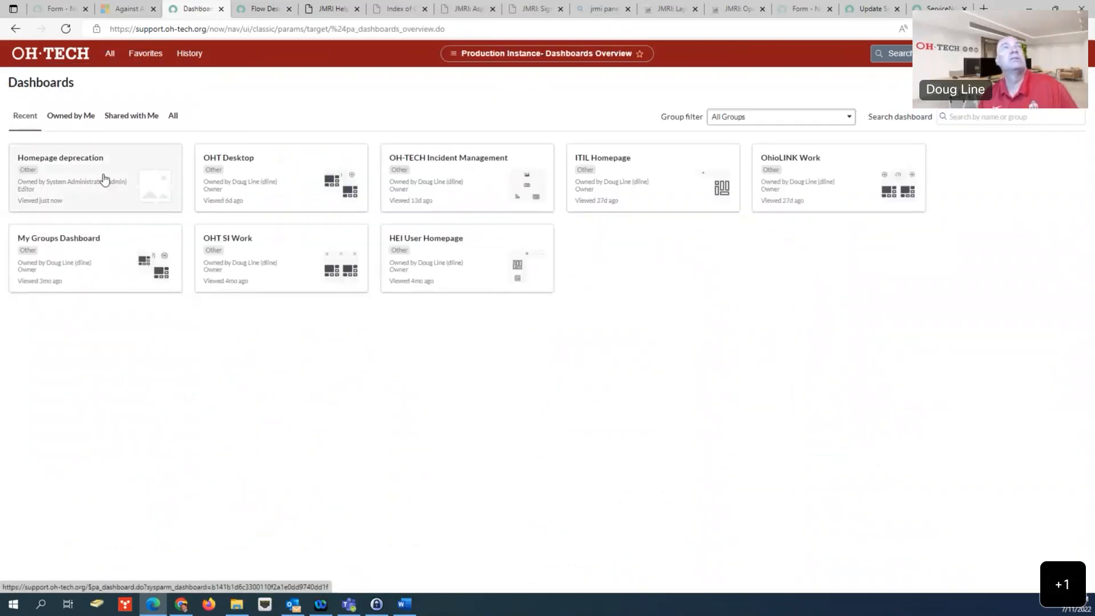
- Open the OHT Desktop and ITIL Homepage dashboards, then list dashboards Shared with Me
{"action": "left_click", "coordinate": [242, 190]}
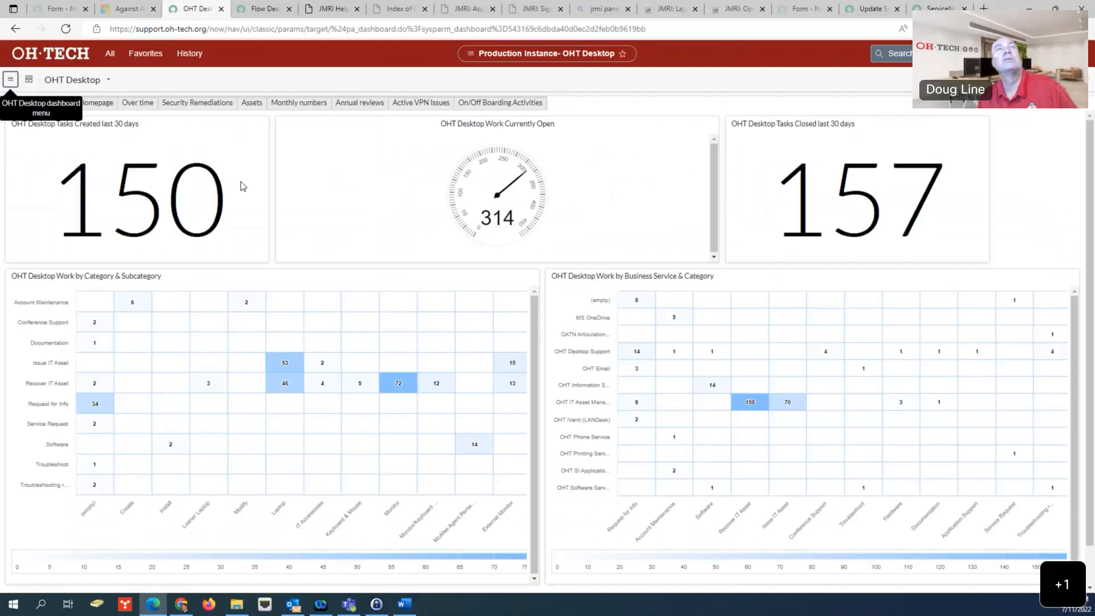
{"action": "left_click", "coordinate": [28, 79]}
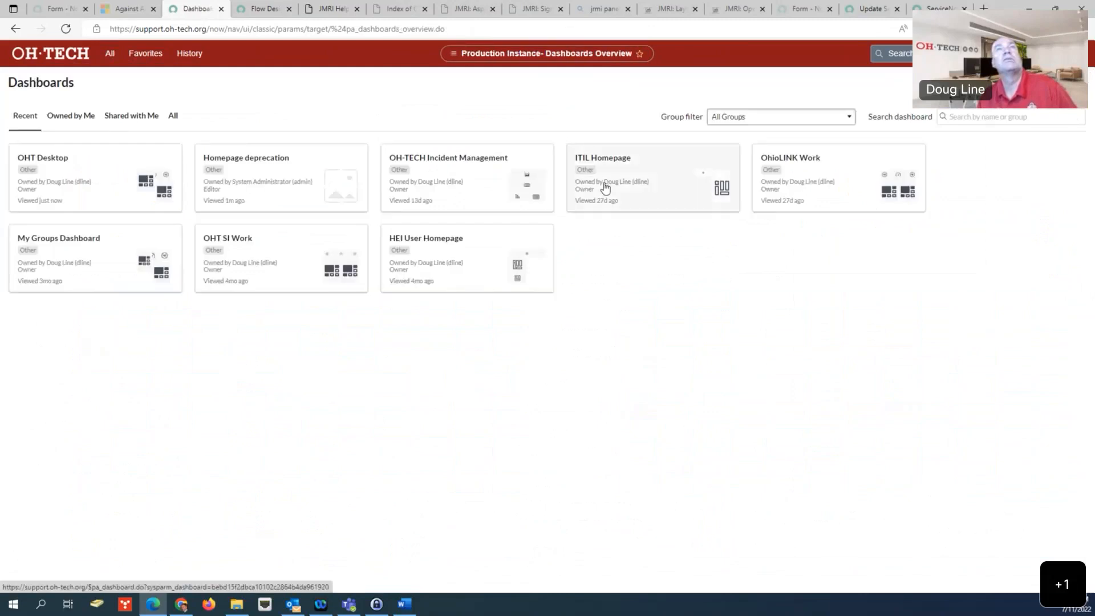
{"action": "left_click", "coordinate": [604, 187]}
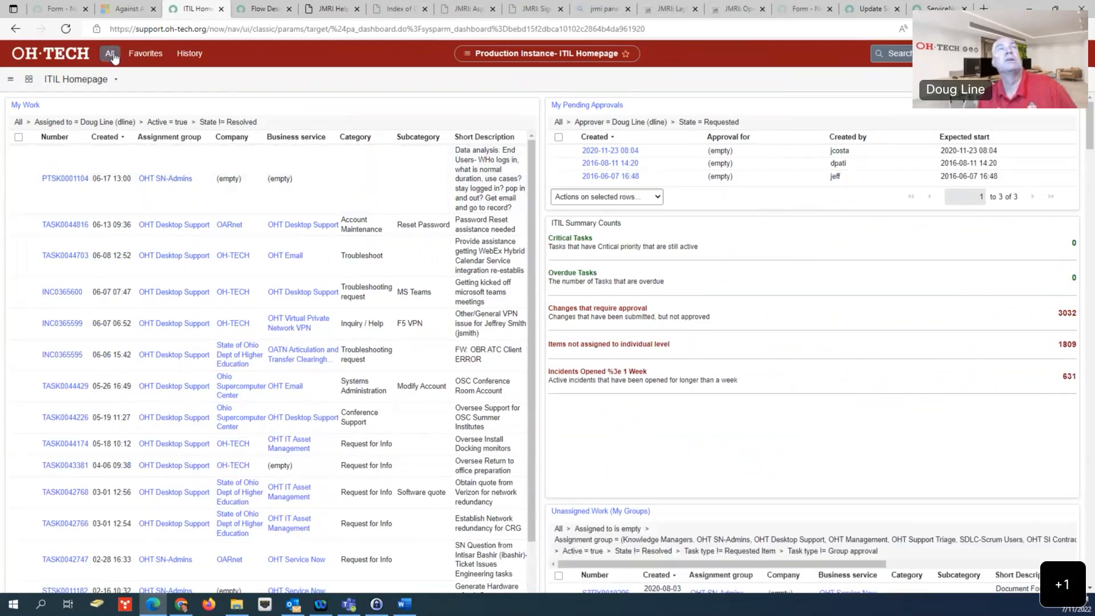
{"action": "left_click", "coordinate": [28, 78]}
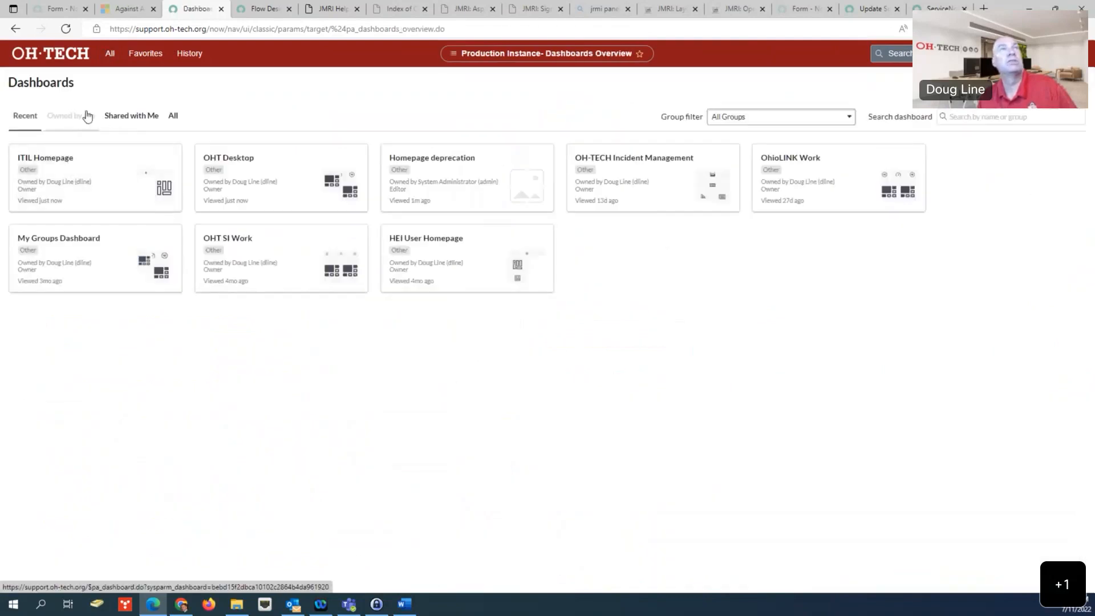
{"action": "left_click", "coordinate": [119, 117]}
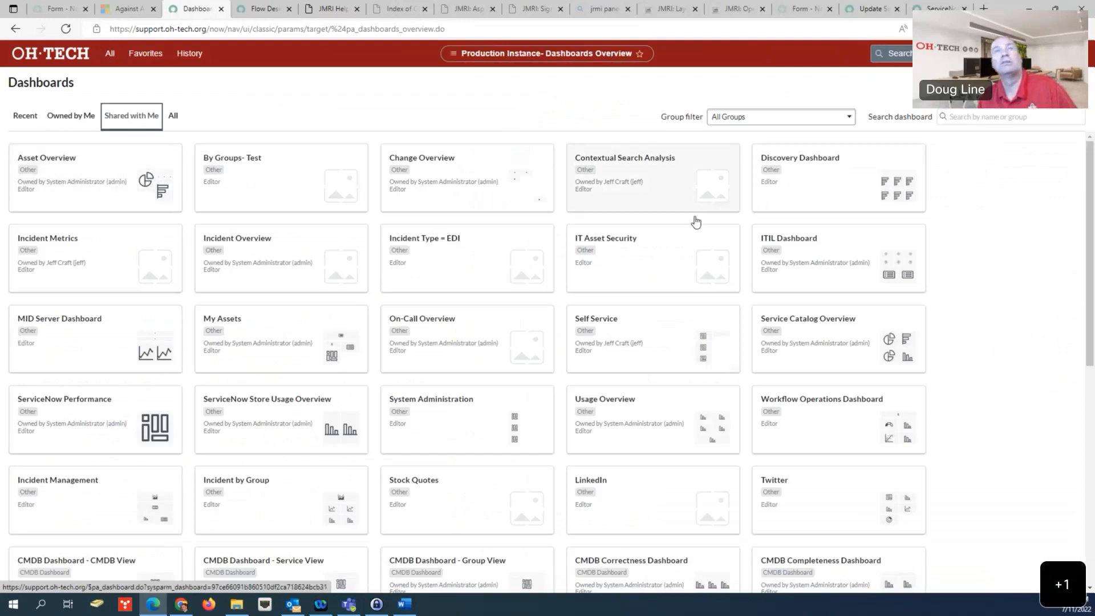
- Scroll through the shared dashboards from CMDB down to SLA Overview and back up
{"action": "scroll", "coordinate": [374, 384], "scroll_direction": "down", "scroll_amount": 1}
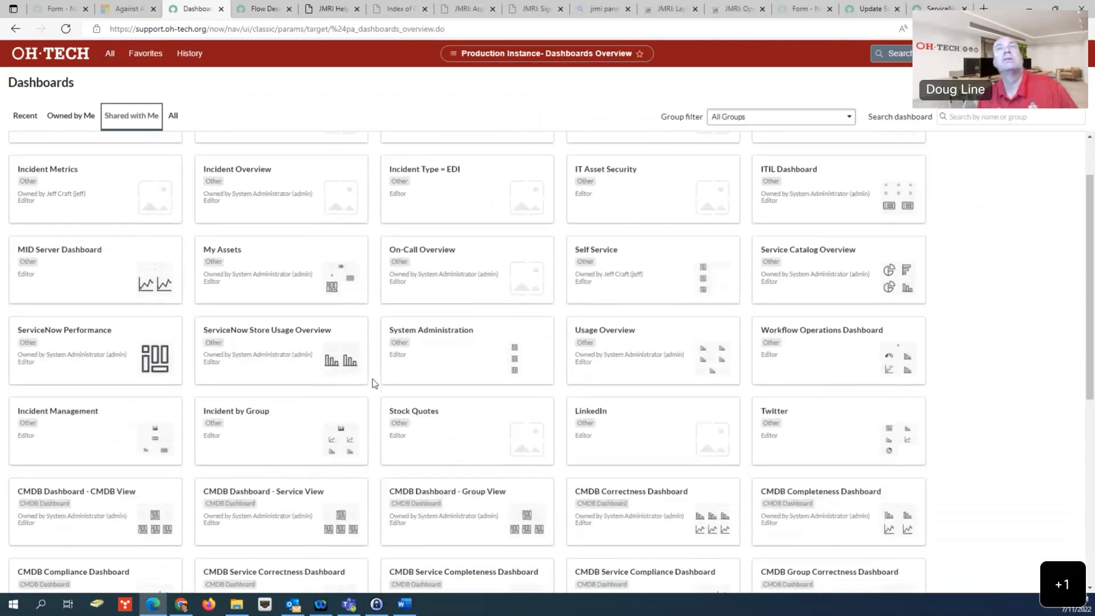
{"action": "scroll", "coordinate": [374, 383], "scroll_direction": "down", "scroll_amount": 1}
{"action": "scroll", "coordinate": [372, 383], "scroll_direction": "down", "scroll_amount": 1}
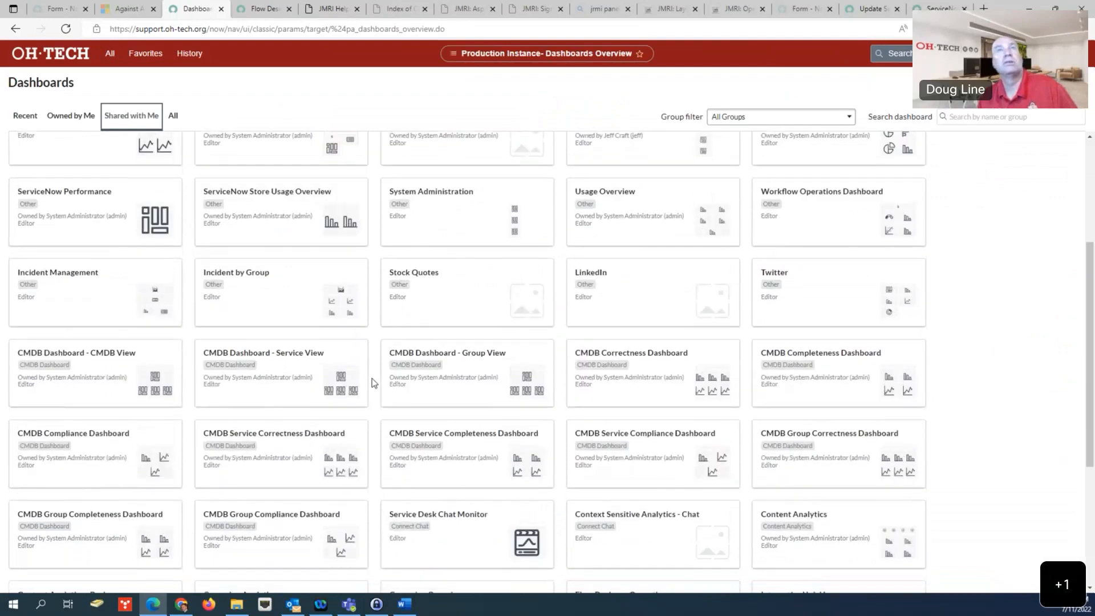
{"action": "scroll", "coordinate": [373, 381], "scroll_direction": "down", "scroll_amount": 2}
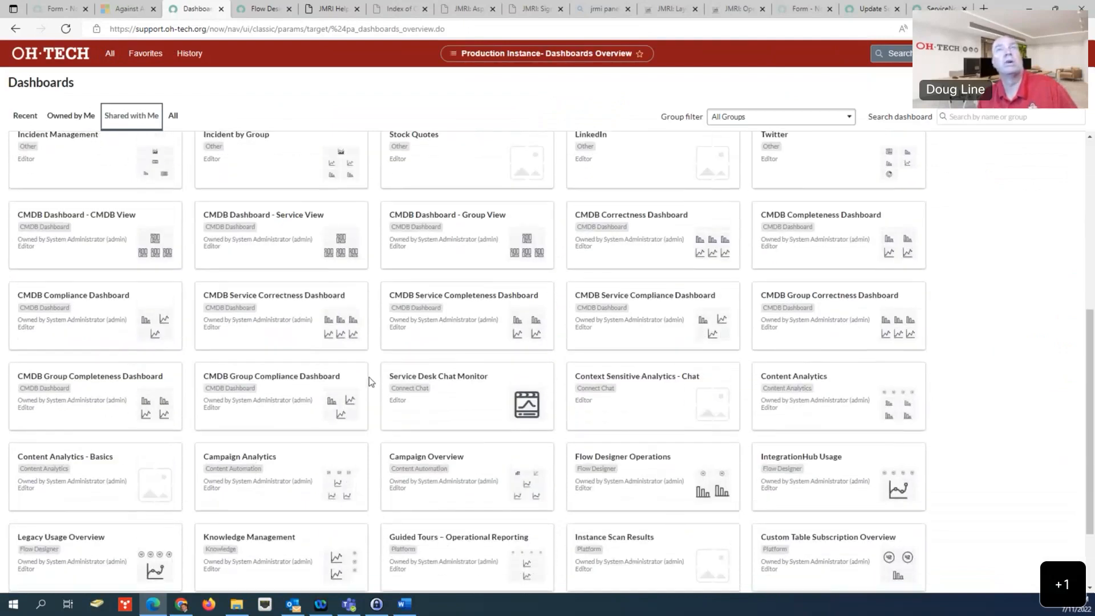
{"action": "scroll", "coordinate": [370, 382], "scroll_direction": "down", "scroll_amount": 1}
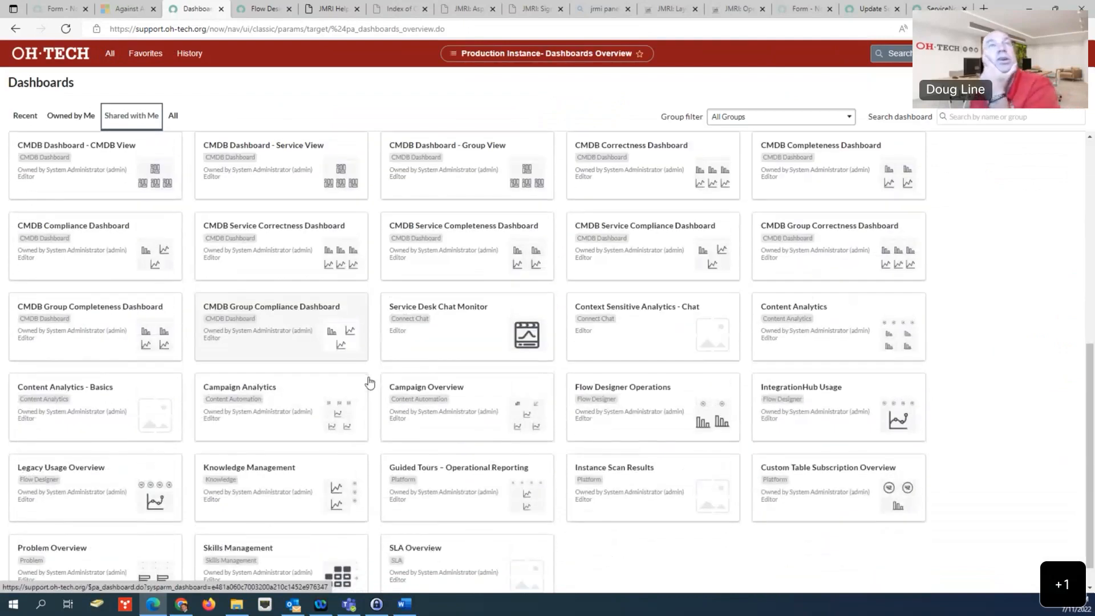
{"action": "scroll", "coordinate": [140, 402], "scroll_direction": "down", "scroll_amount": 1}
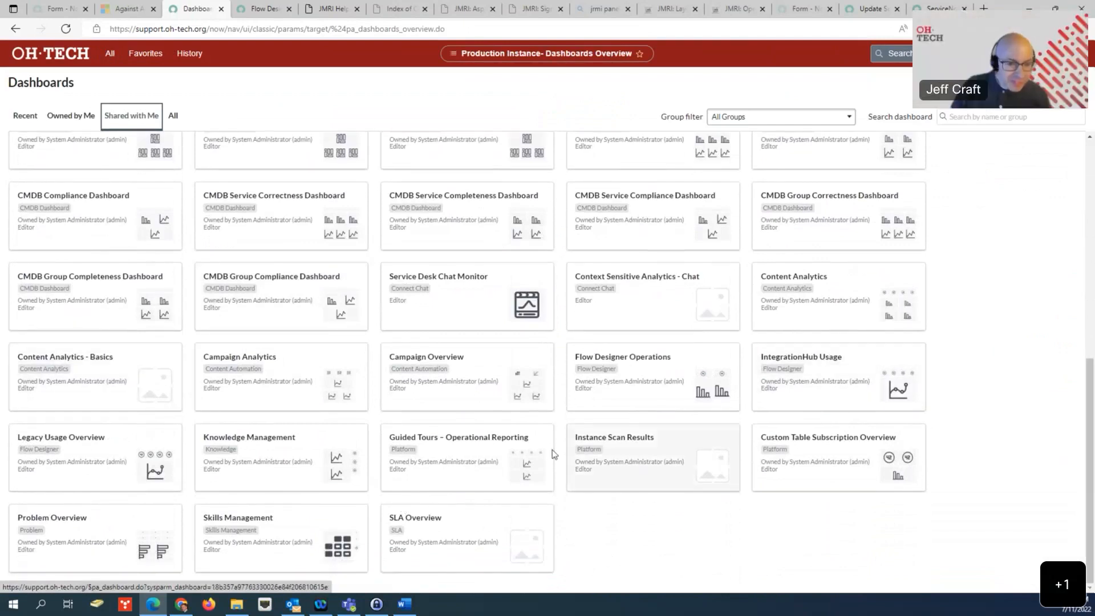
{"action": "scroll", "coordinate": [456, 439], "scroll_direction": "up", "scroll_amount": 1}
{"action": "scroll", "coordinate": [452, 432], "scroll_direction": "up", "scroll_amount": 4}
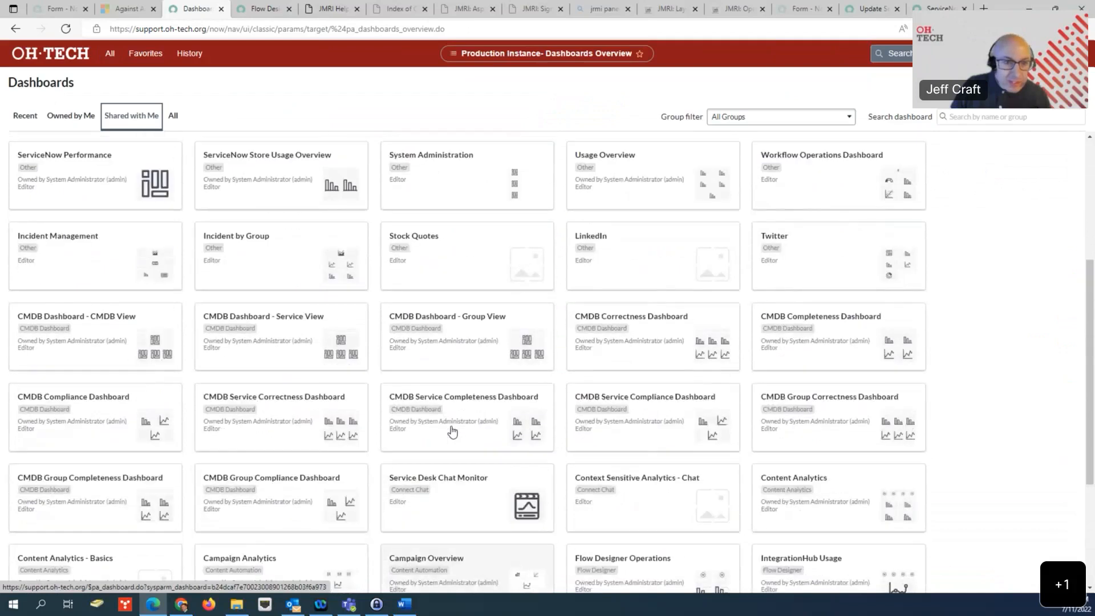
{"action": "scroll", "coordinate": [452, 432], "scroll_direction": "up", "scroll_amount": 2}
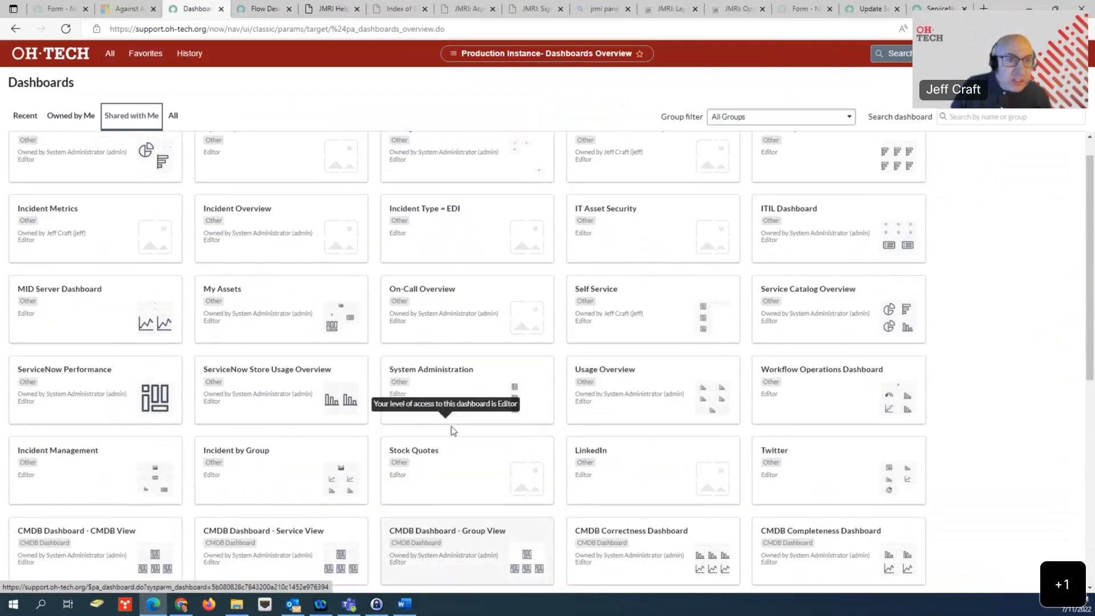
{"action": "scroll", "coordinate": [454, 431], "scroll_direction": "up", "scroll_amount": 1}
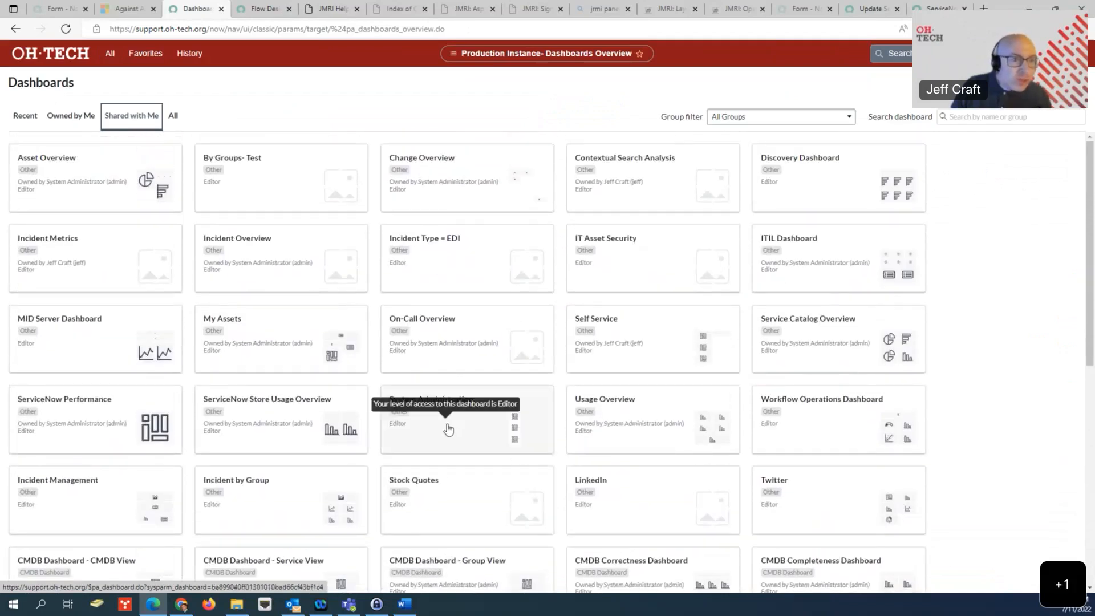
- Search dashboards for 'emplo', then 'self', and open the Self Service dashboard
{"action": "left_click", "coordinate": [1008, 117]}
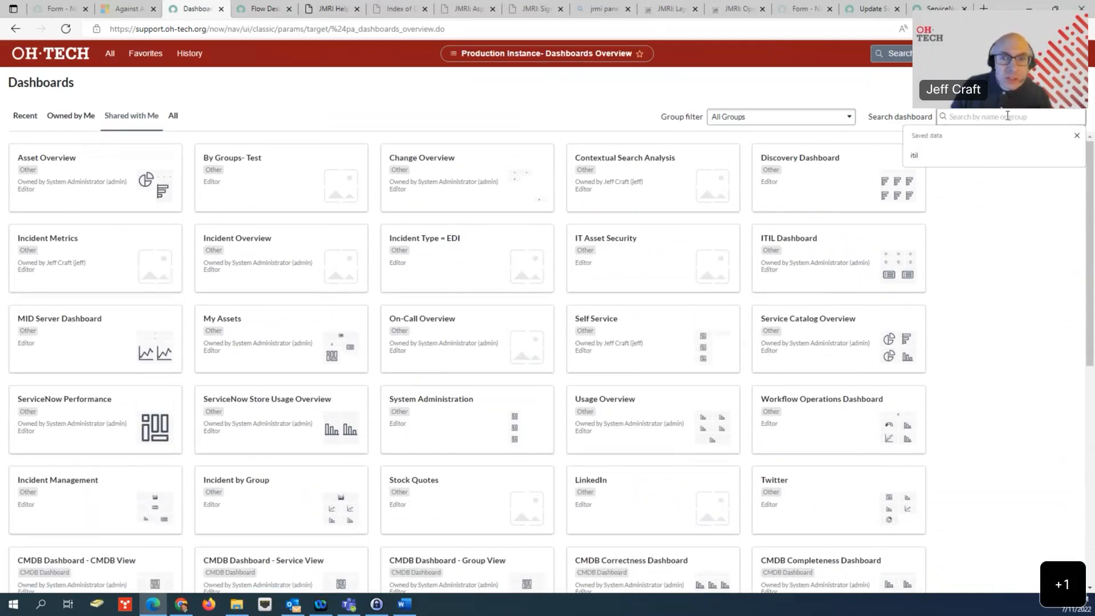
{"action": "type", "text": "employee"}
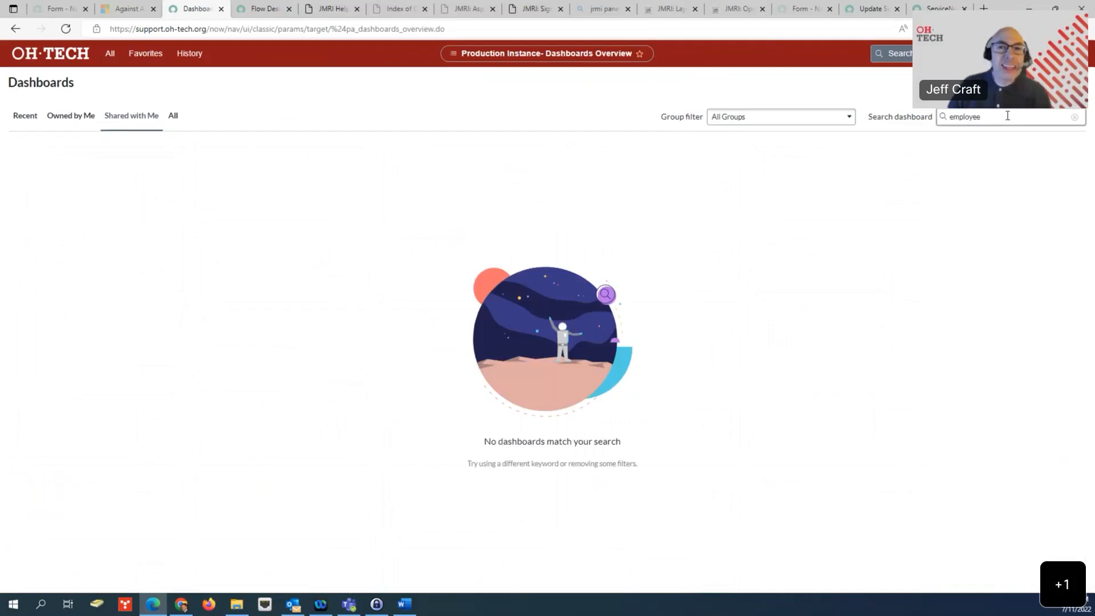
{"action": "key", "text": "BackSpace"}
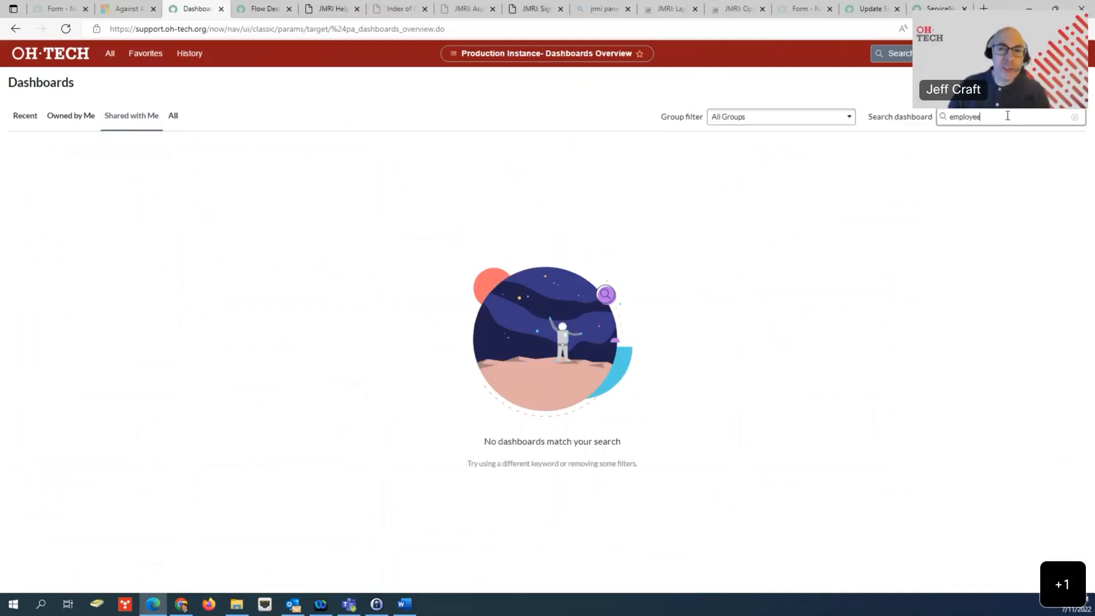
{"action": "key", "text": "BackSpace"}
{"action": "type", "text": "self"}
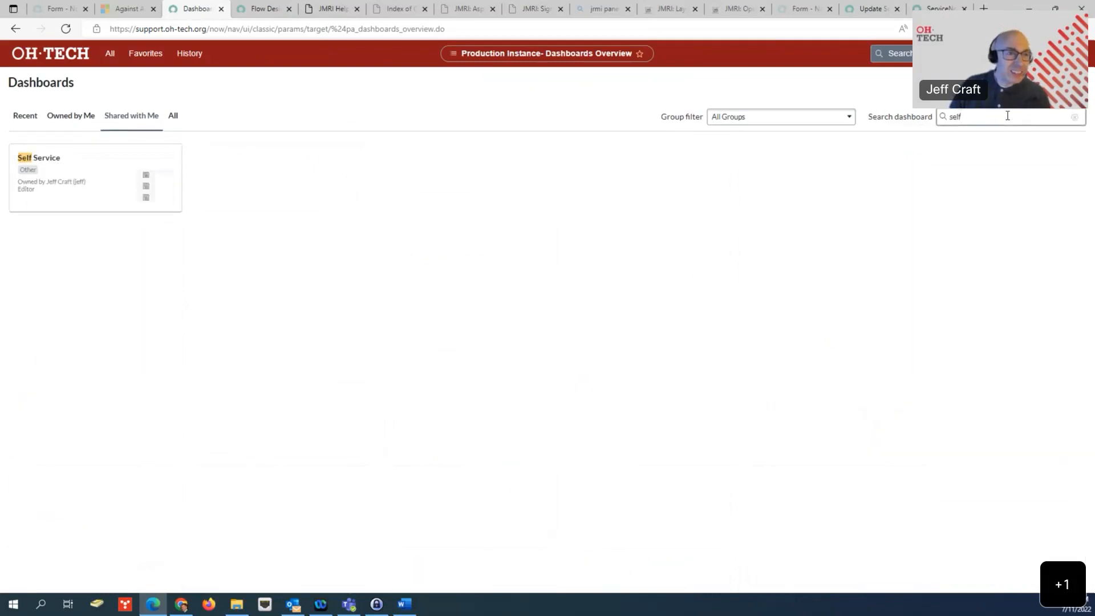
{"action": "left_click", "coordinate": [68, 186]}
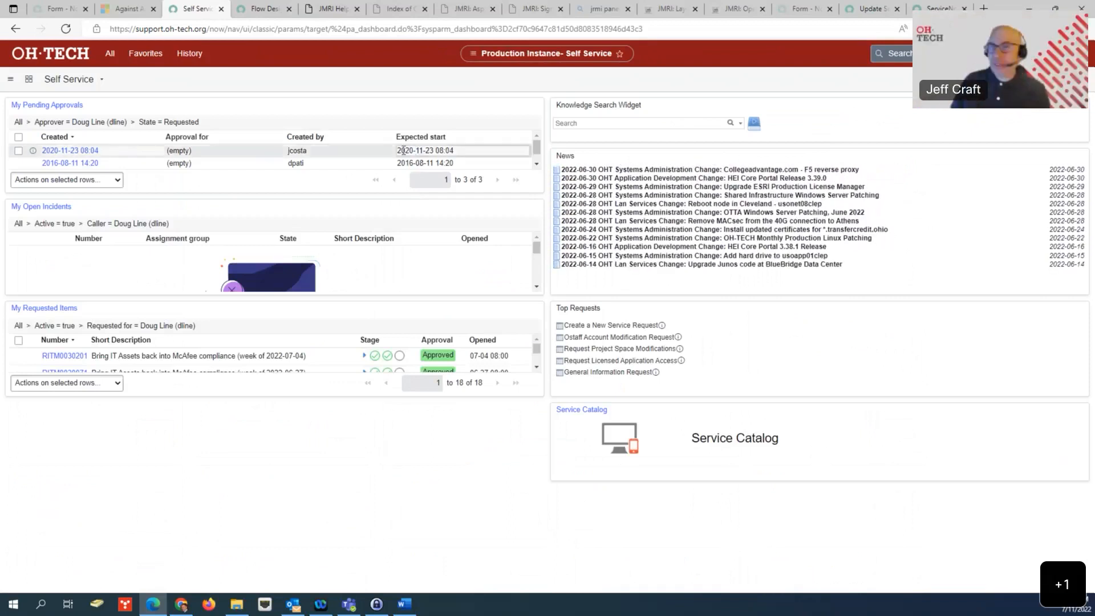
- Open Workspace Experience > Agent Workspace Home from the All navigator in a new tab
{"action": "left_click", "coordinate": [108, 57]}
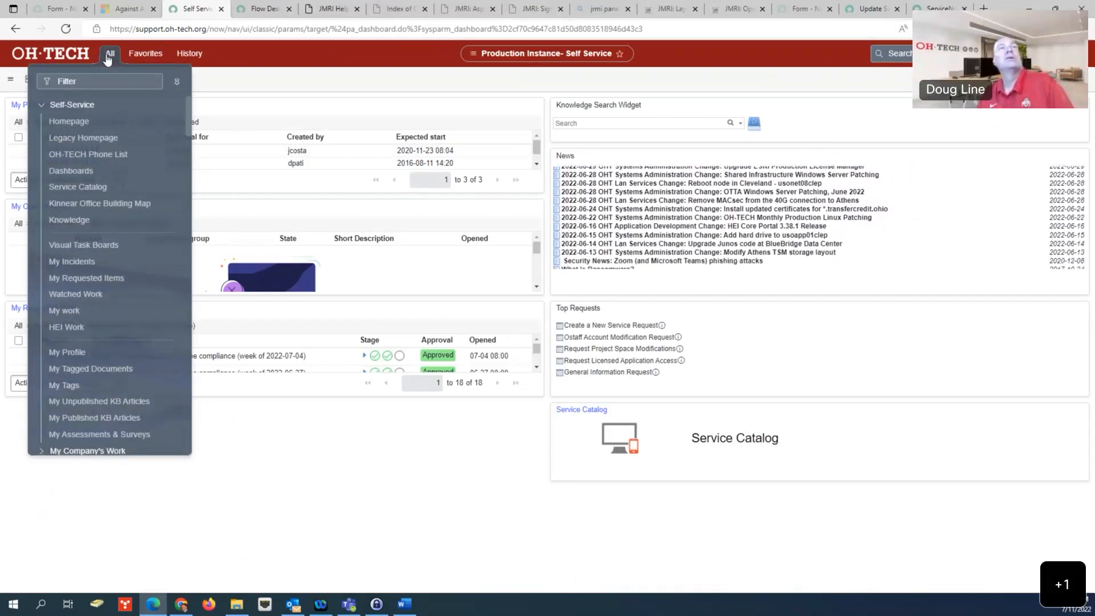
{"action": "scroll", "coordinate": [121, 146], "scroll_direction": "down", "scroll_amount": 10}
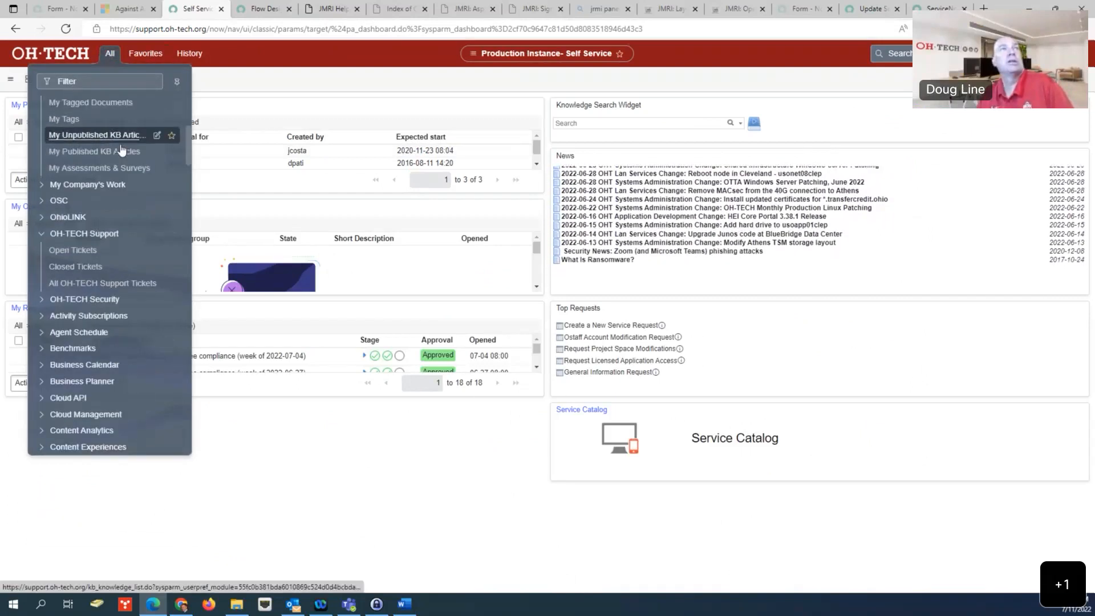
{"action": "scroll", "coordinate": [120, 150], "scroll_direction": "down", "scroll_amount": 10}
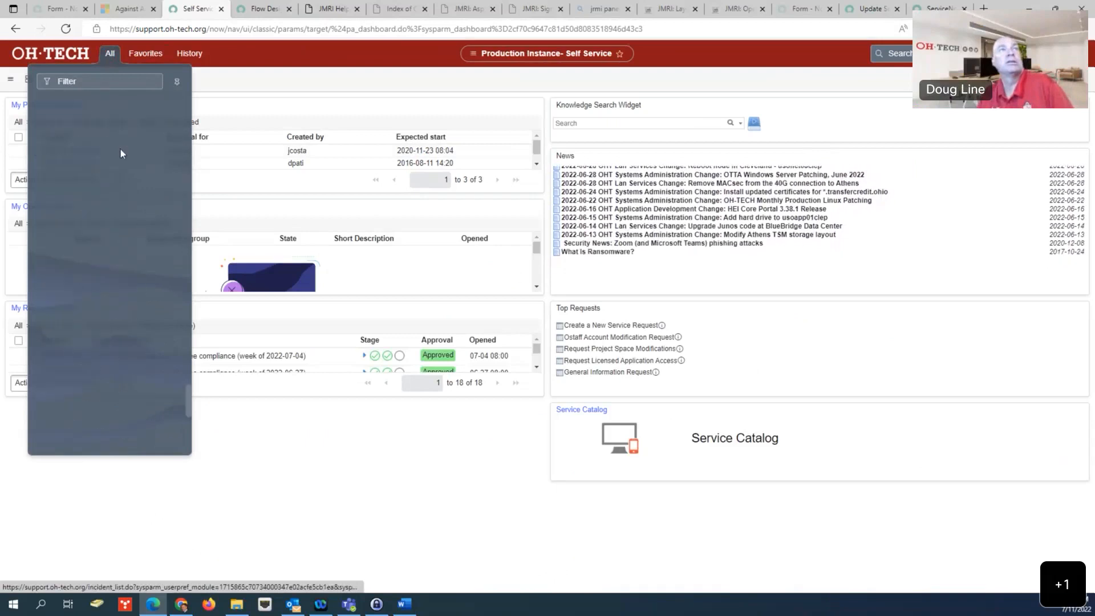
{"action": "scroll", "coordinate": [121, 153], "scroll_direction": "down", "scroll_amount": 5}
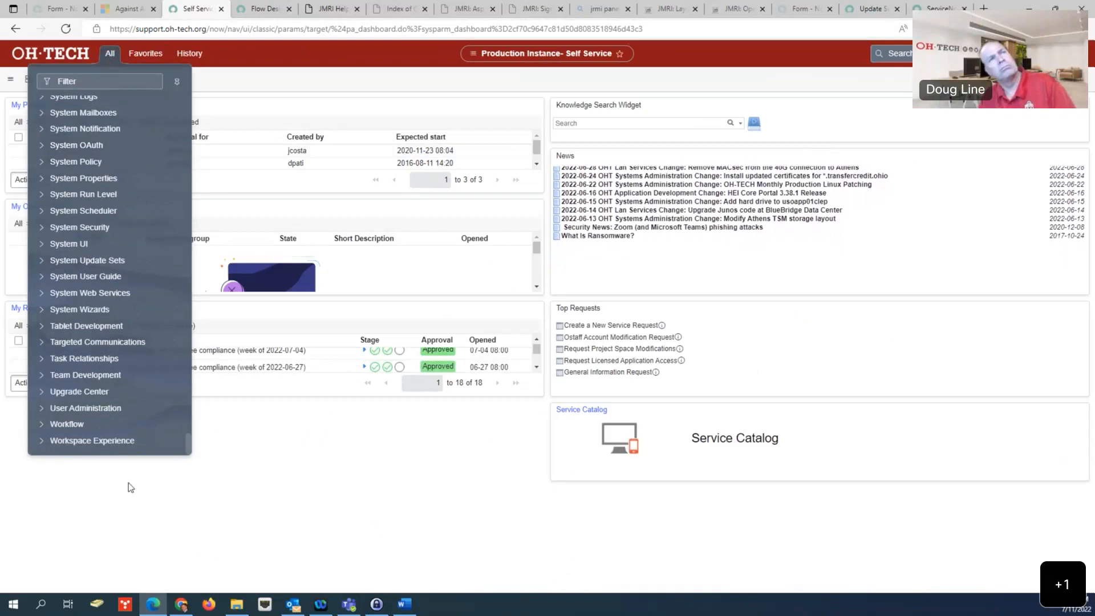
{"action": "left_click", "coordinate": [93, 441]}
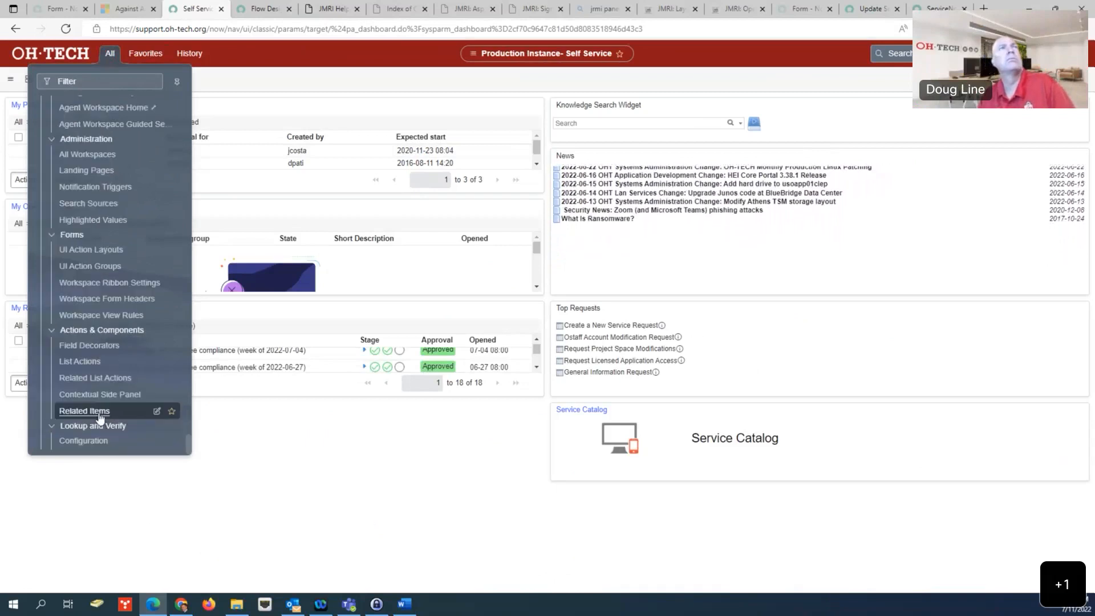
{"action": "scroll", "coordinate": [100, 419], "scroll_direction": "up", "scroll_amount": 4}
{"action": "scroll", "coordinate": [100, 419], "scroll_direction": "down", "scroll_amount": 1}
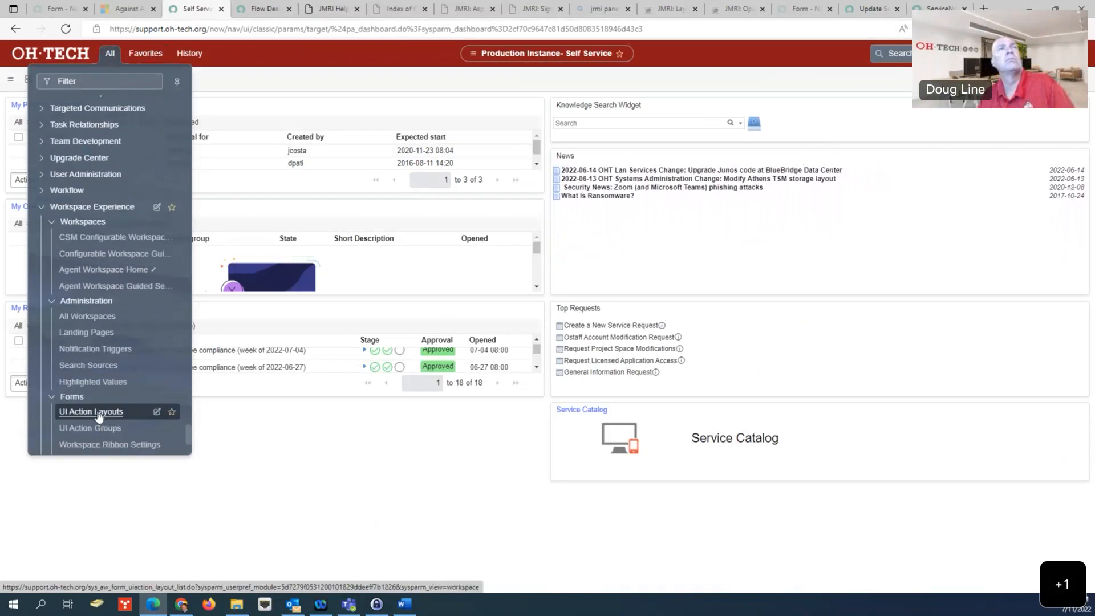
{"action": "left_click", "coordinate": [100, 270]}
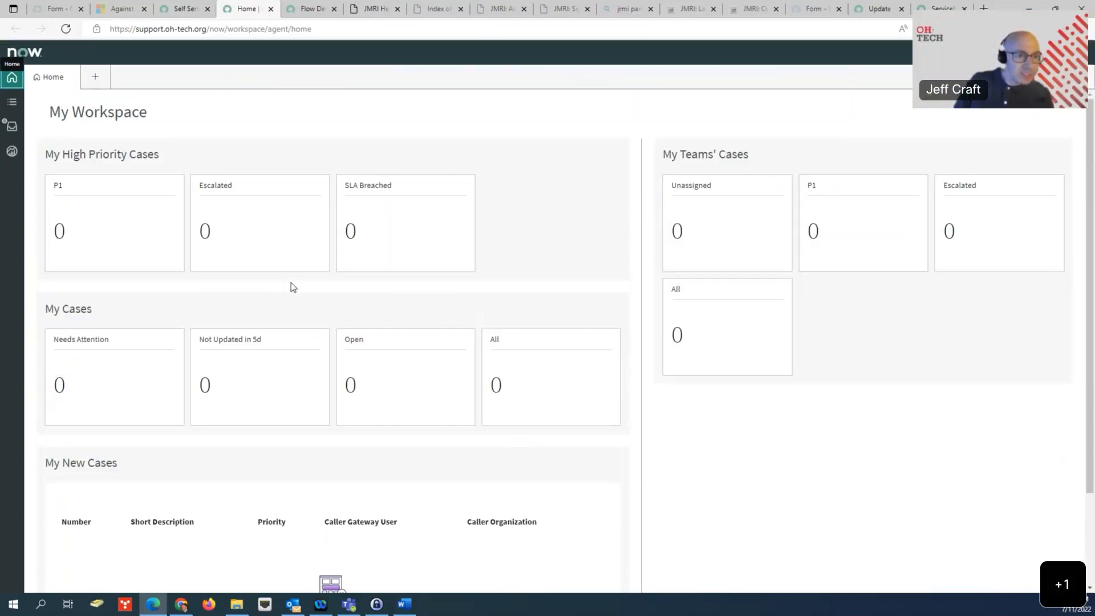
- Close the MSN article and change request form browser tabs
{"action": "scroll", "coordinate": [290, 282], "scroll_direction": "down", "scroll_amount": 2}
{"action": "scroll", "coordinate": [291, 282], "scroll_direction": "up", "scroll_amount": 2}
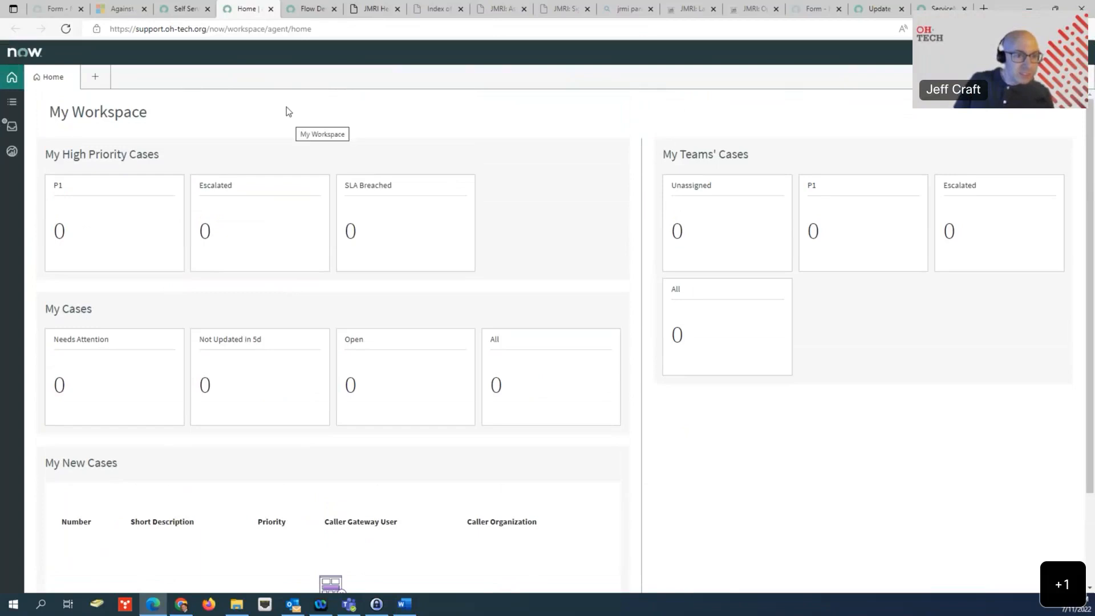
{"action": "left_click", "coordinate": [177, 10]}
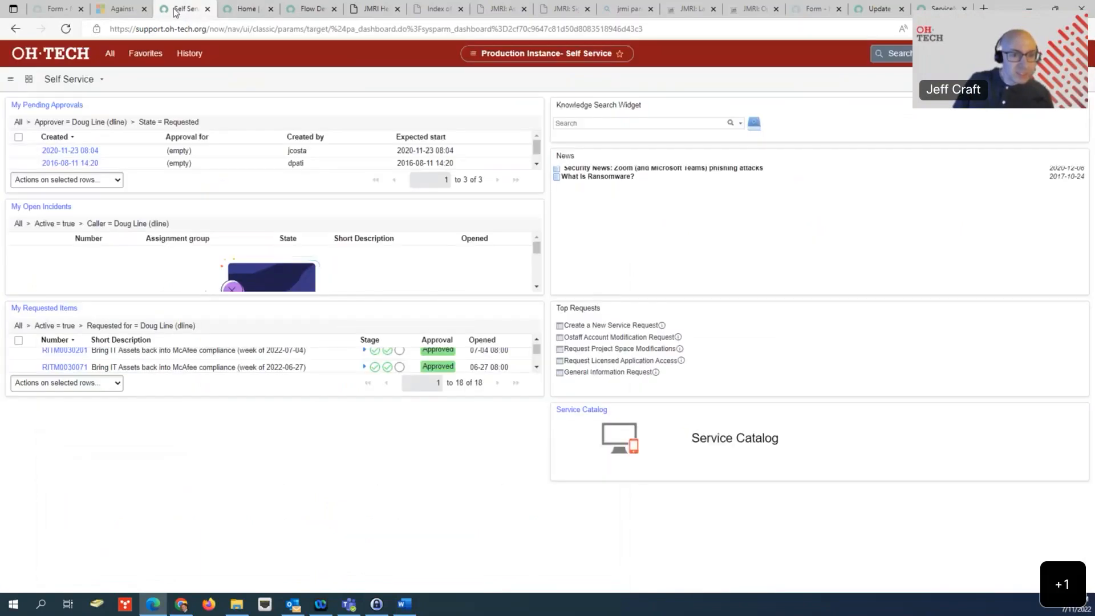
{"action": "left_click", "coordinate": [136, 11]}
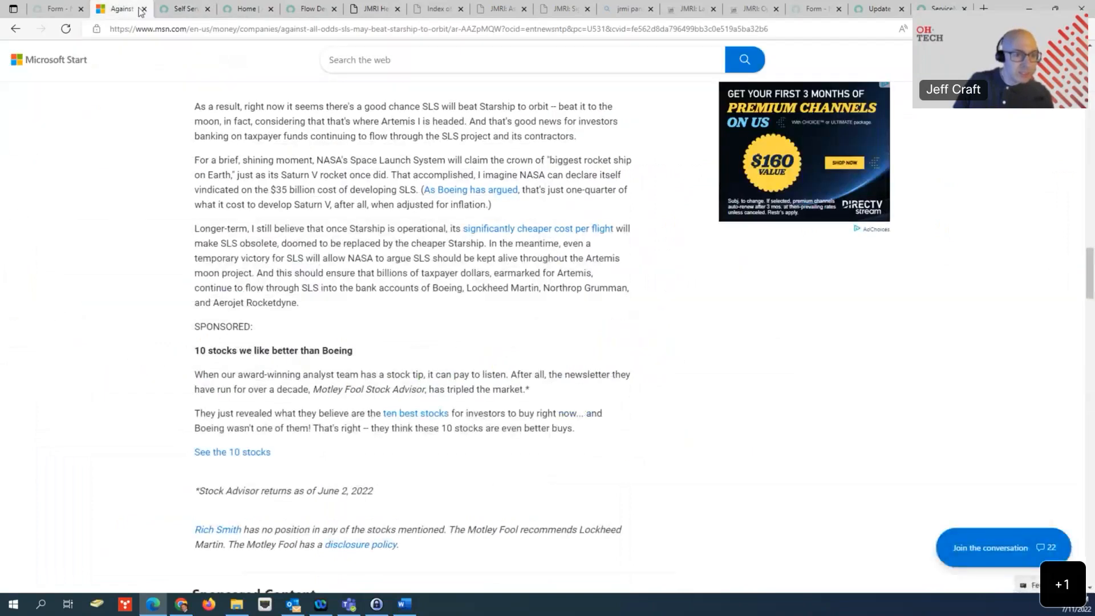
{"action": "left_click", "coordinate": [143, 9]}
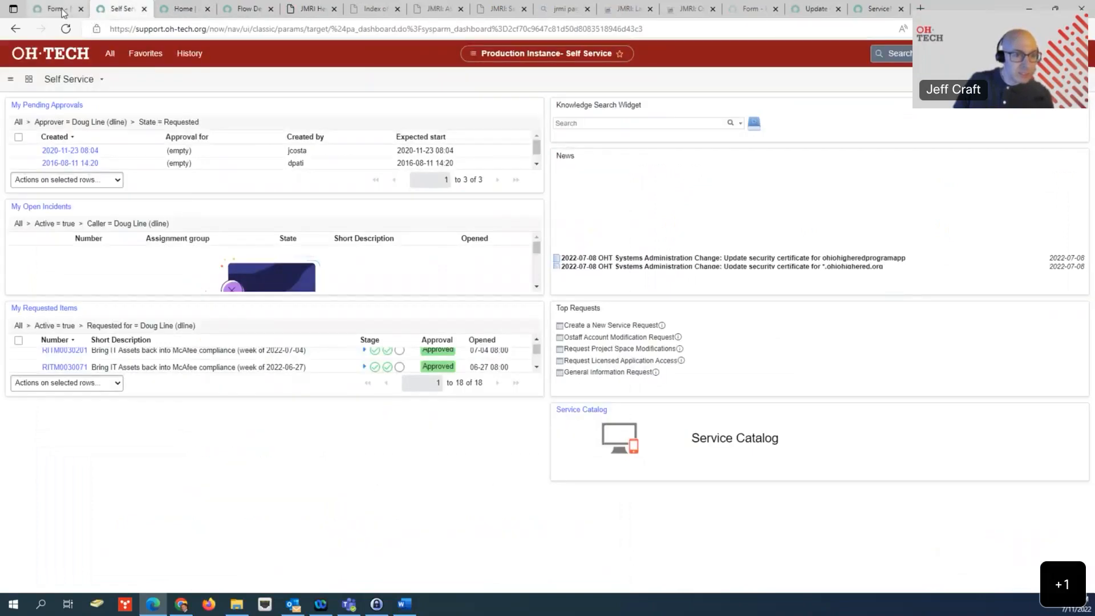
{"action": "left_click", "coordinate": [57, 9]}
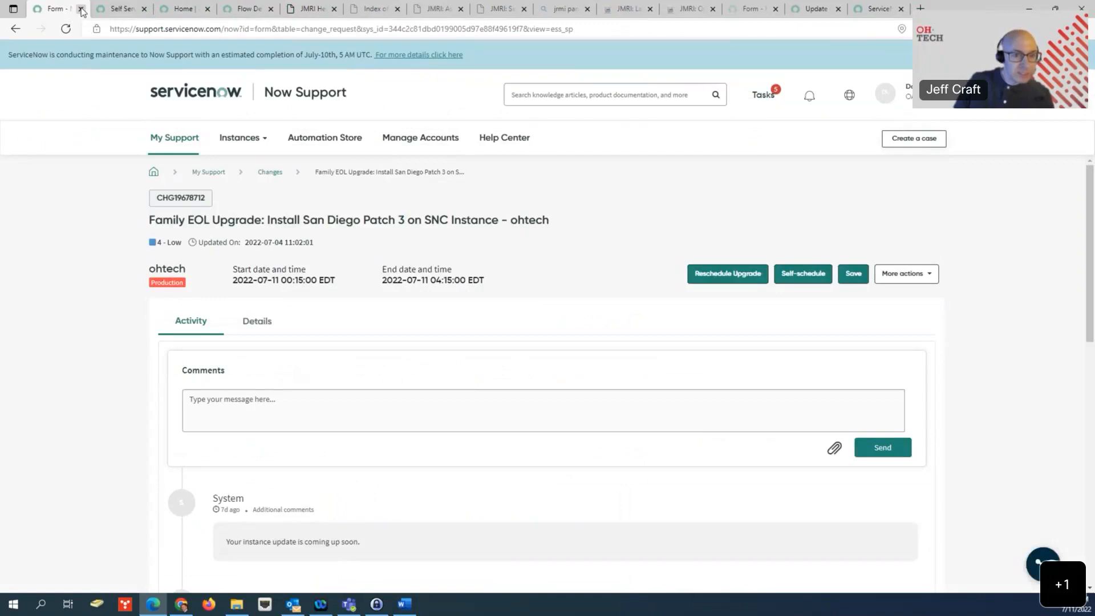
{"action": "left_click", "coordinate": [81, 9]}
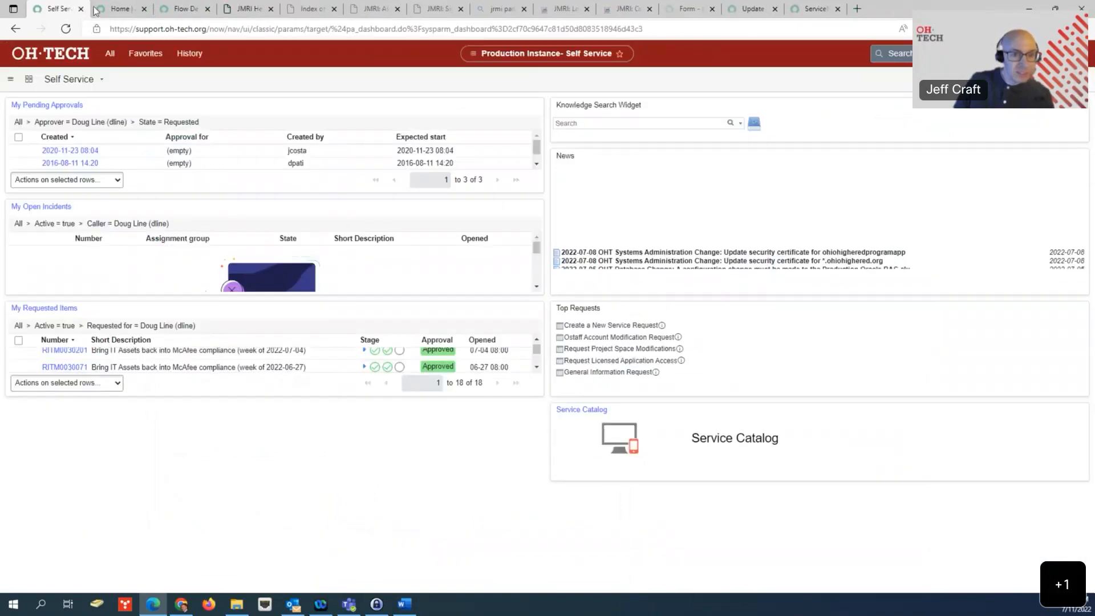
- Close the Flow Designer and My Workspace home tabs
{"action": "left_click", "coordinate": [209, 12]}
{"action": "left_click", "coordinate": [120, 9]}
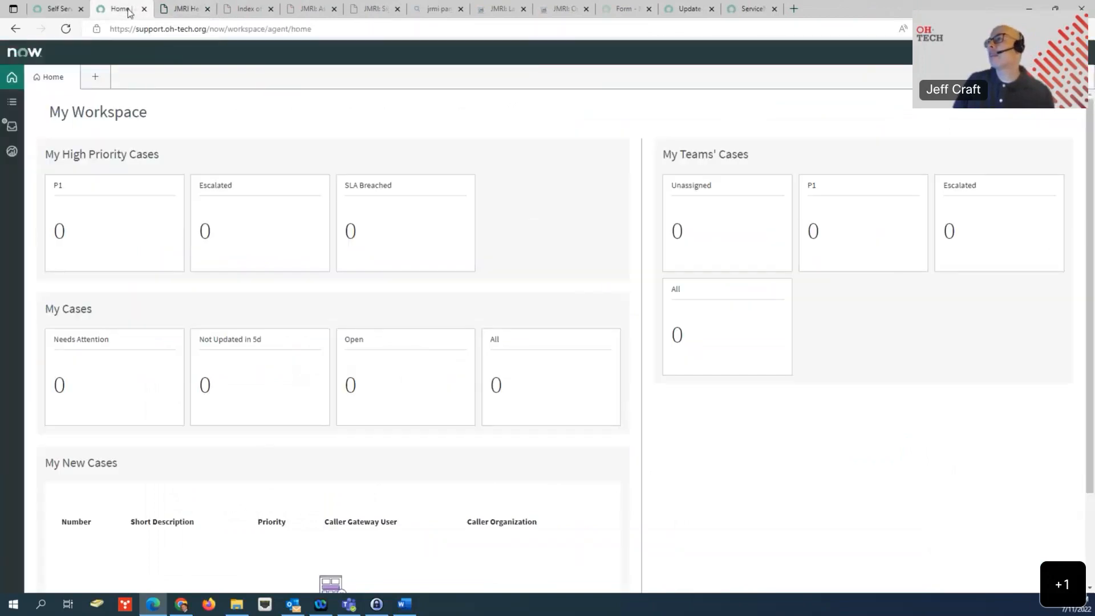
{"action": "left_click", "coordinate": [63, 11]}
{"action": "left_click", "coordinate": [121, 9]}
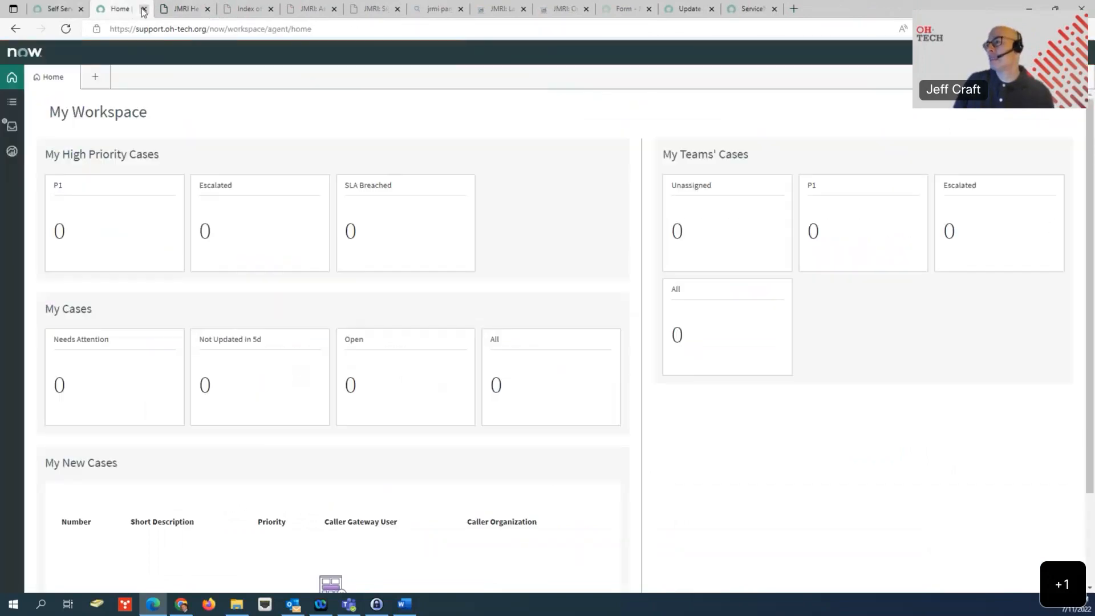
{"action": "left_click", "coordinate": [143, 10]}
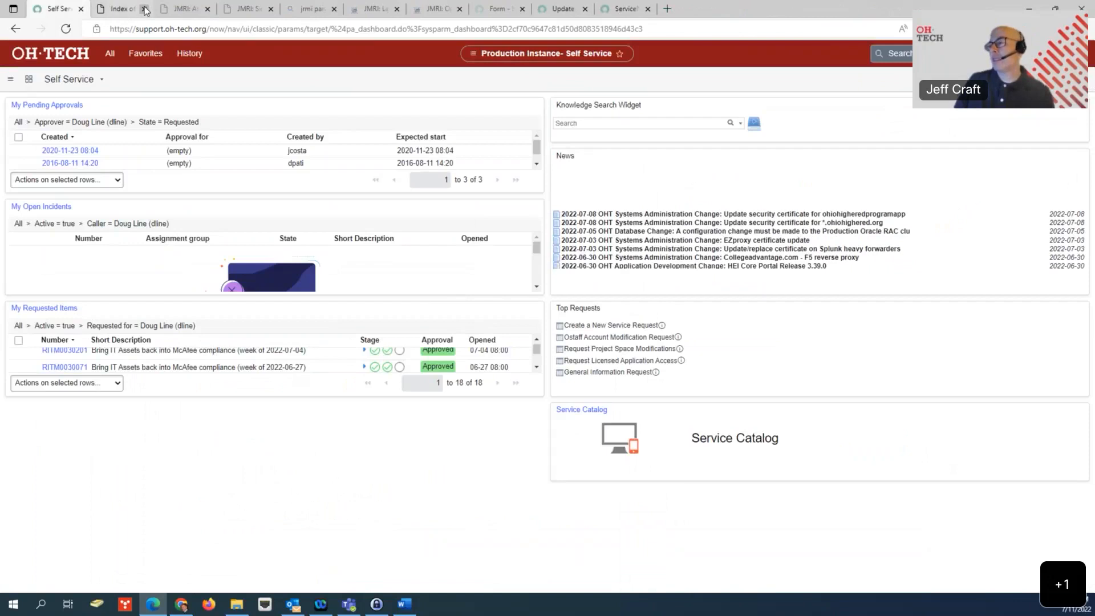
- Close the directory listing, JMRI page and JMRI search results tabs
{"action": "left_click", "coordinate": [145, 9]}
{"action": "left_click", "coordinate": [144, 9]}
{"action": "left_click", "coordinate": [145, 9]}
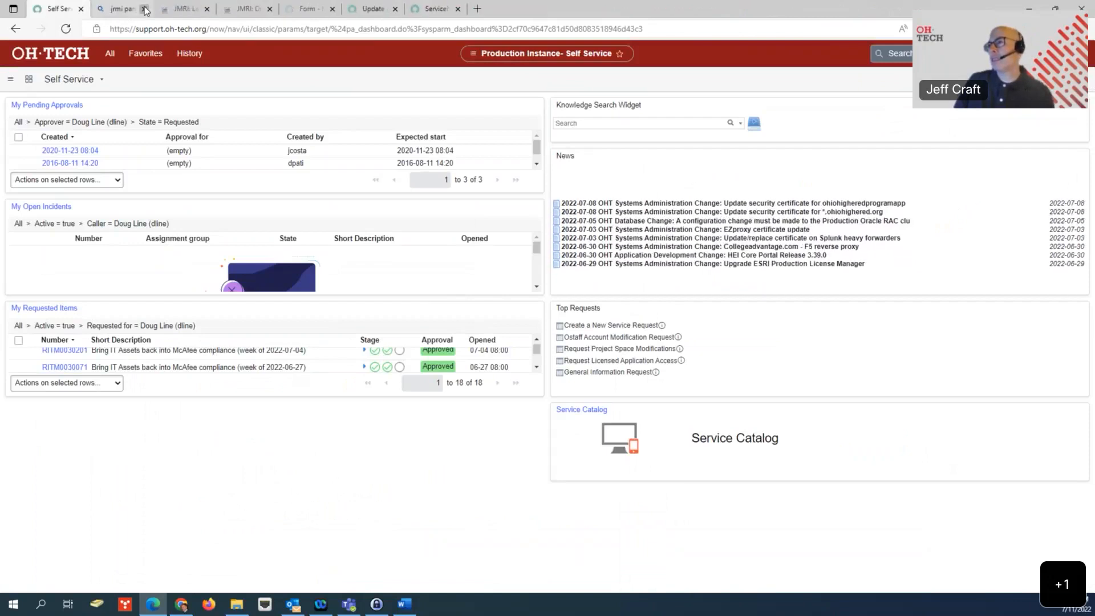
{"action": "left_click", "coordinate": [144, 9]}
{"action": "left_click", "coordinate": [145, 9]}
{"action": "left_click", "coordinate": [144, 9]}
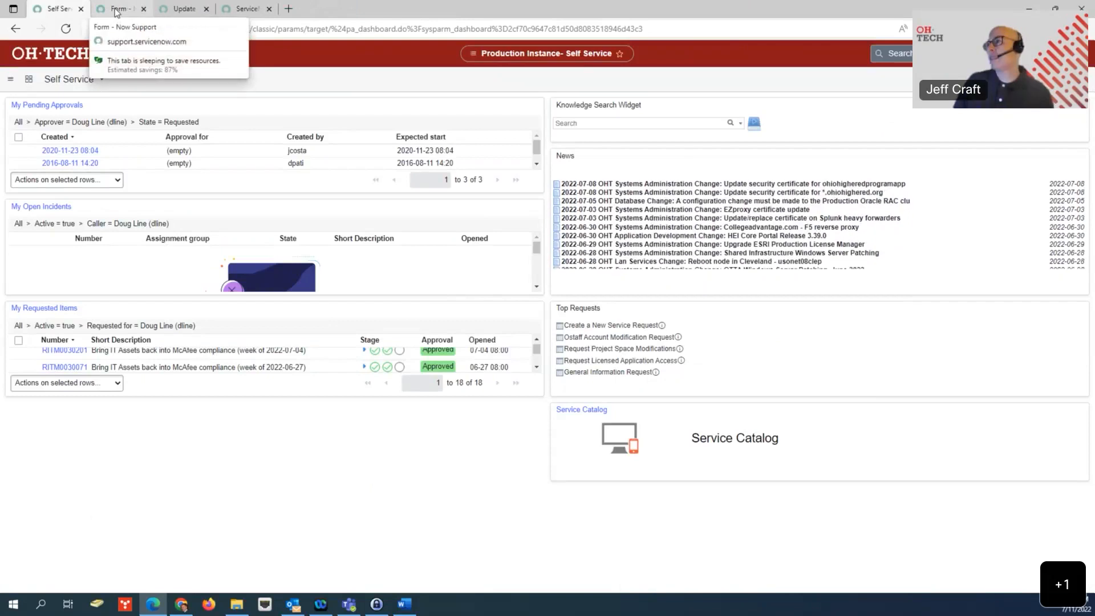
- Move the Update Sets list tab into first position
{"action": "left_click", "coordinate": [116, 10]}
{"action": "left_click", "coordinate": [178, 10]}
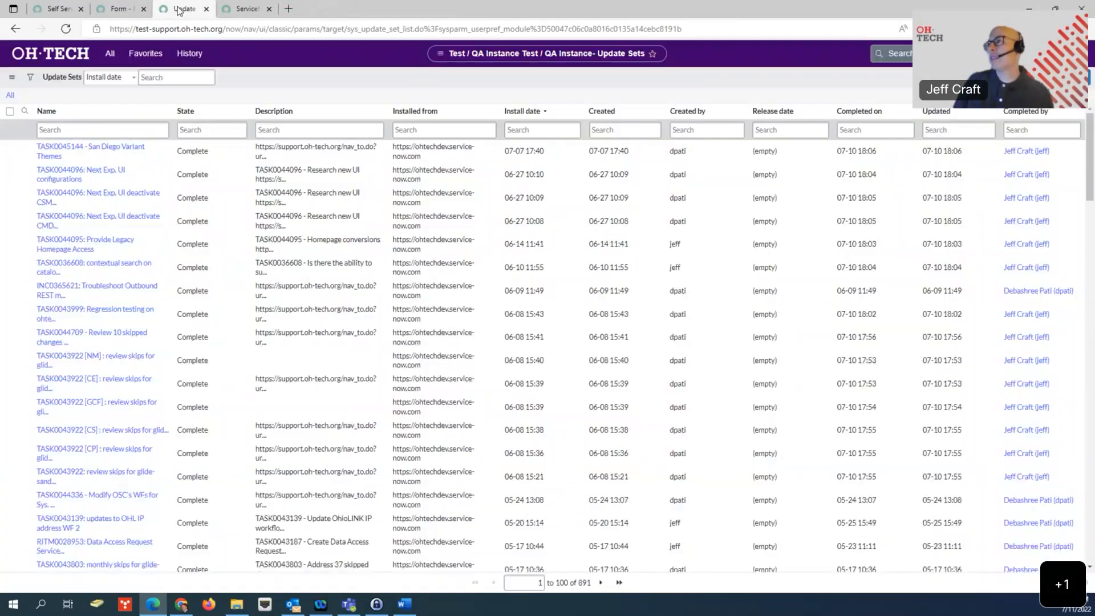
{"action": "left_click_drag", "start_coordinate": [199, 11], "coordinate": [119, 6]}
- Return to the Self Service tab and open Self-Service > Homepage from the All navigator
{"action": "left_click", "coordinate": [119, 7]}
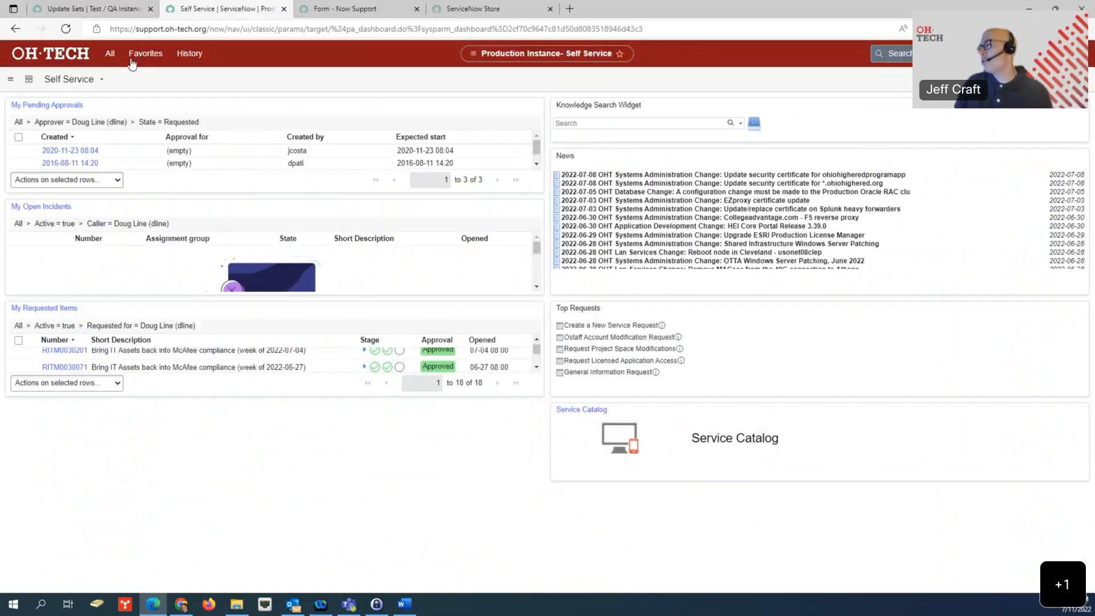
{"action": "left_click", "coordinate": [112, 56]}
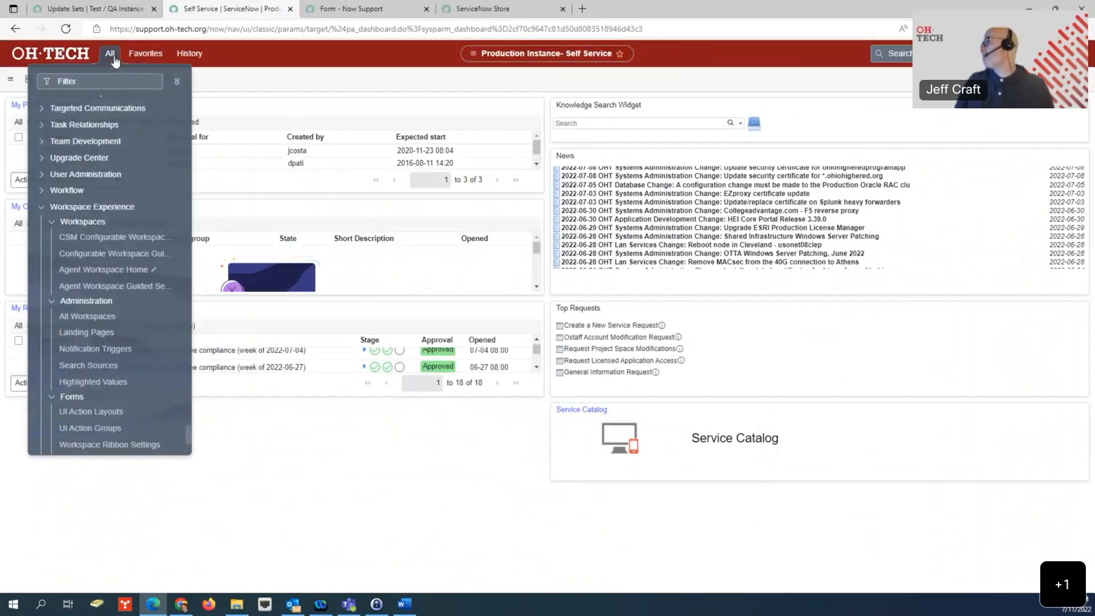
{"action": "scroll", "coordinate": [98, 234], "scroll_direction": "up", "scroll_amount": 5}
{"action": "scroll", "coordinate": [98, 234], "scroll_direction": "up", "scroll_amount": 20}
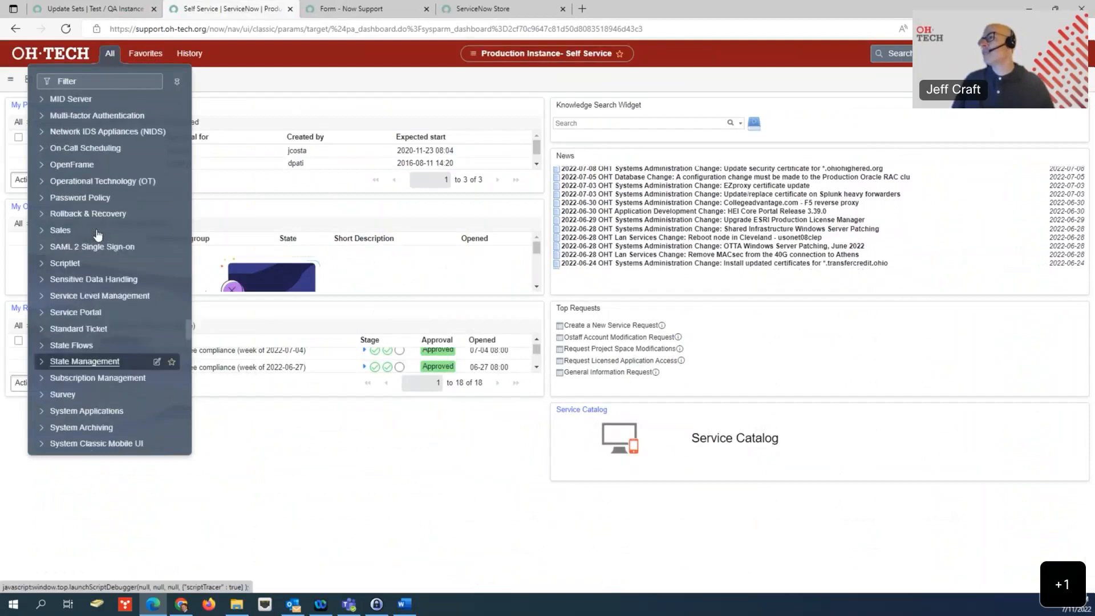
{"action": "scroll", "coordinate": [97, 235], "scroll_direction": "up", "scroll_amount": 10}
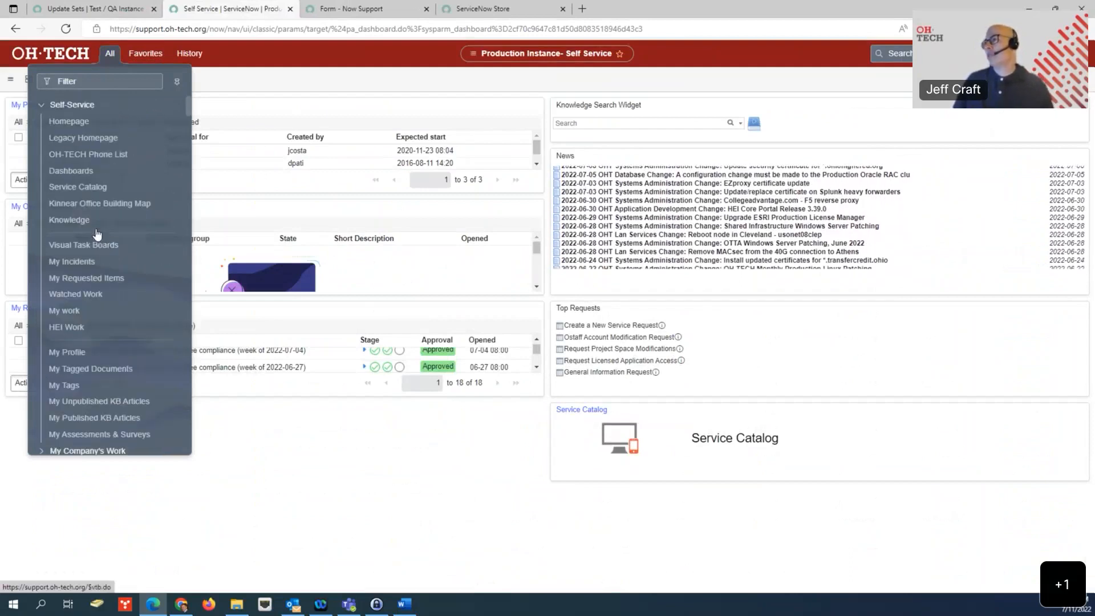
{"action": "left_click", "coordinate": [96, 126]}
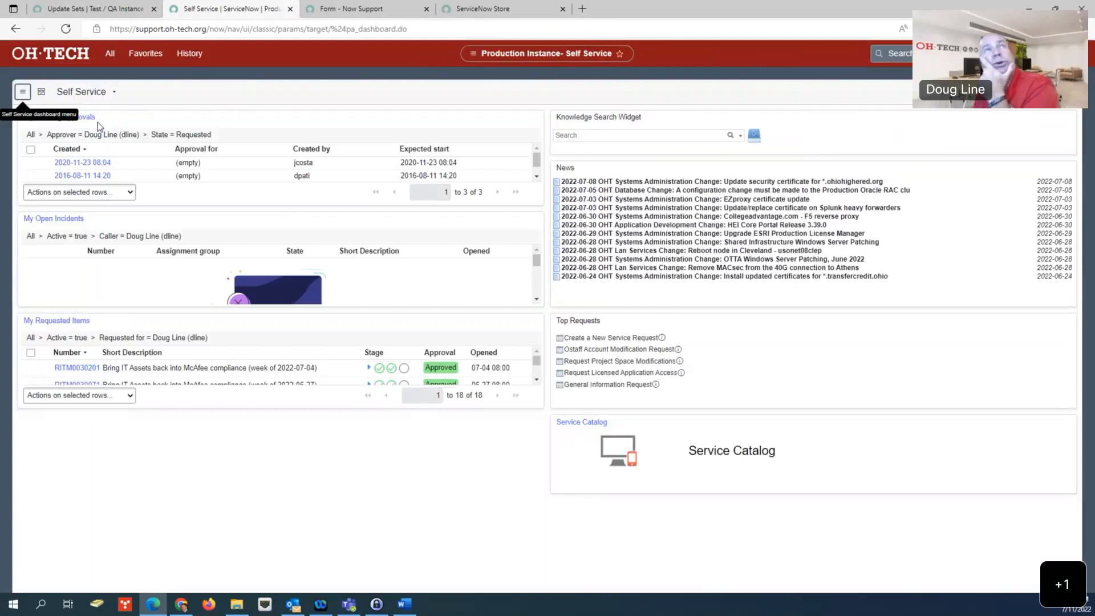
- Open the ITIL Homepage card from the dashboards overview
{"action": "left_click", "coordinate": [42, 93]}
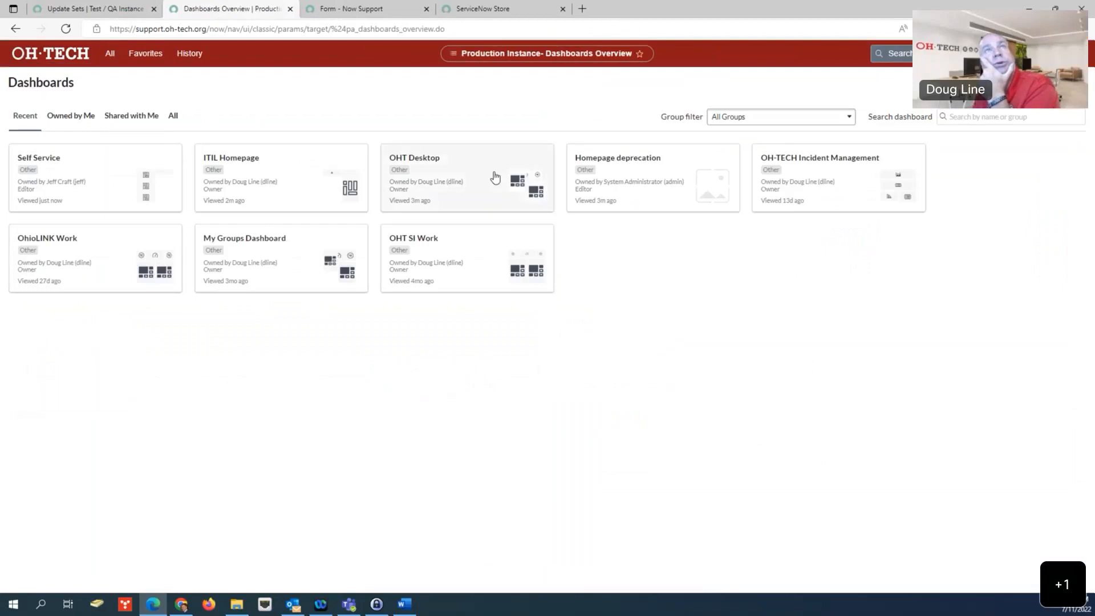
{"action": "left_click", "coordinate": [229, 184]}
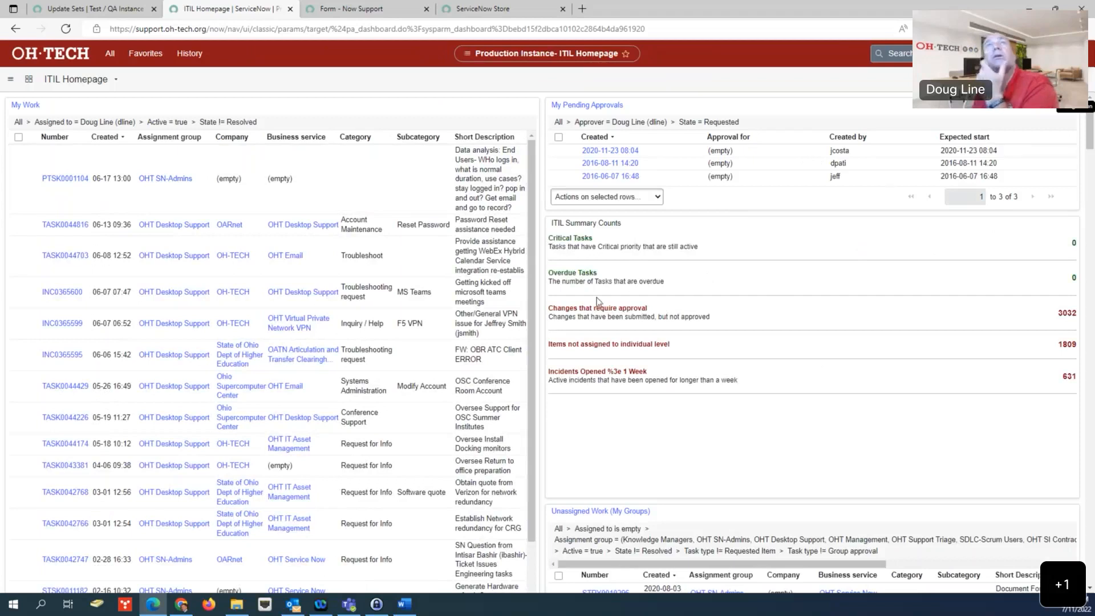
{"action": "scroll", "coordinate": [737, 346], "scroll_direction": "down", "scroll_amount": 10}
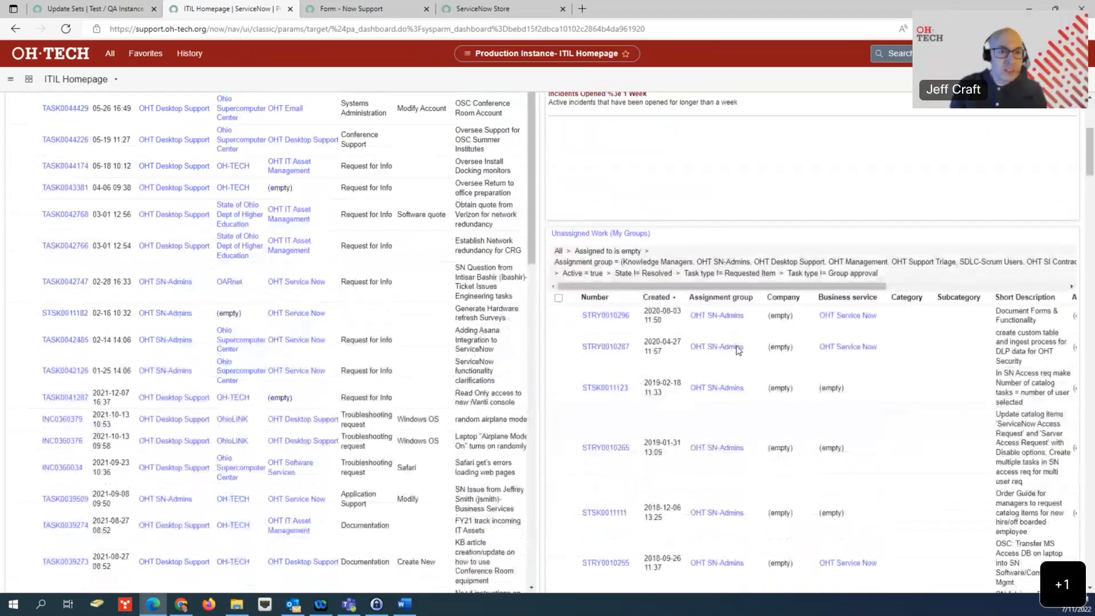
{"action": "scroll", "coordinate": [736, 349], "scroll_direction": "down", "scroll_amount": 15}
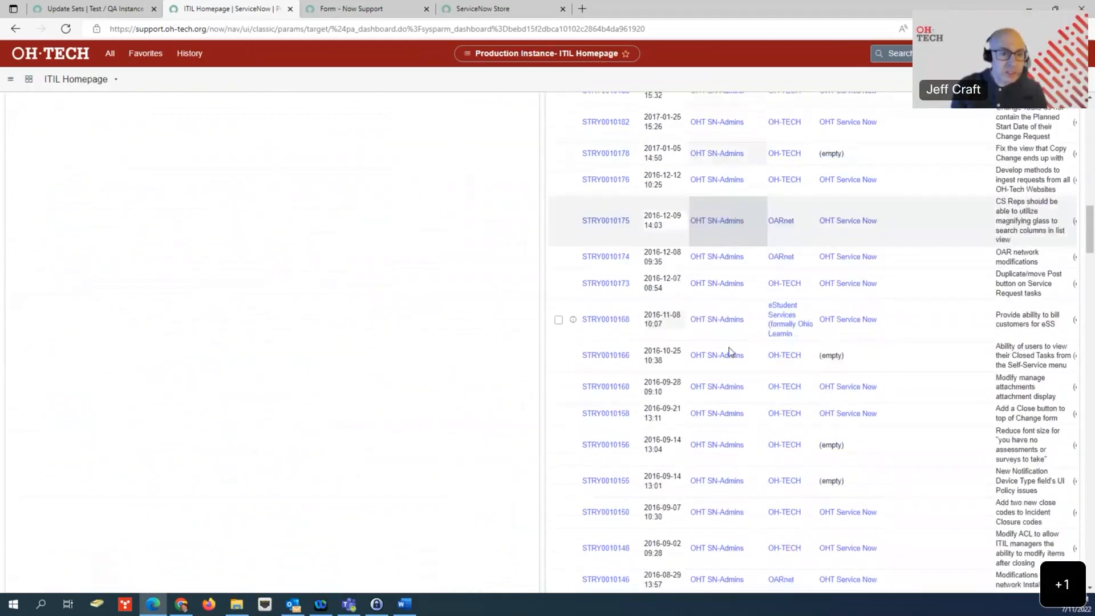
{"action": "scroll", "coordinate": [729, 347], "scroll_direction": "down", "scroll_amount": 8}
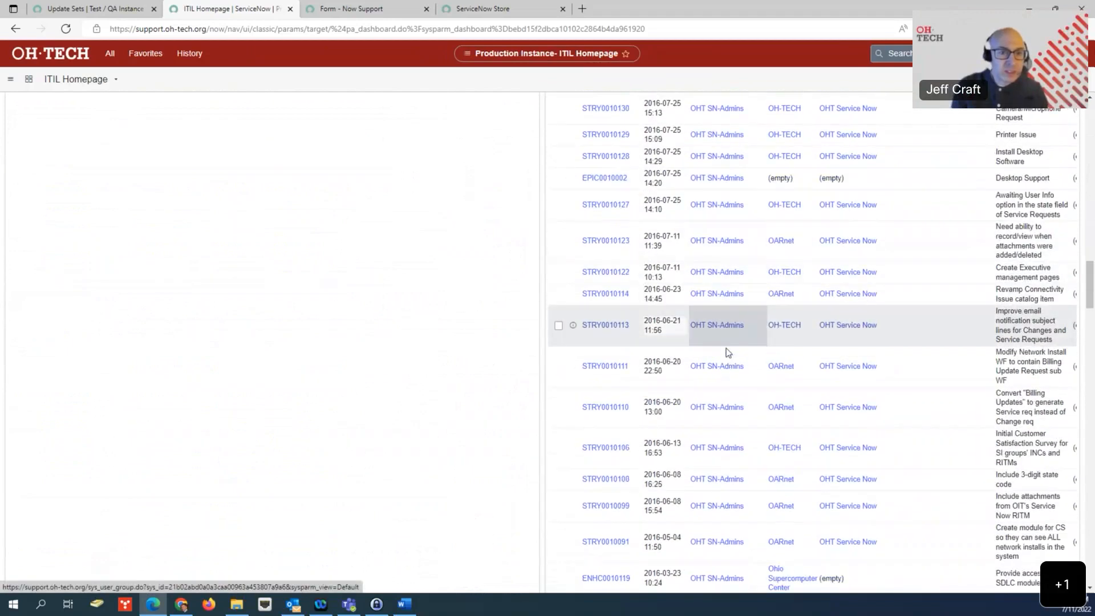
{"action": "scroll", "coordinate": [725, 352], "scroll_direction": "up", "scroll_amount": 10}
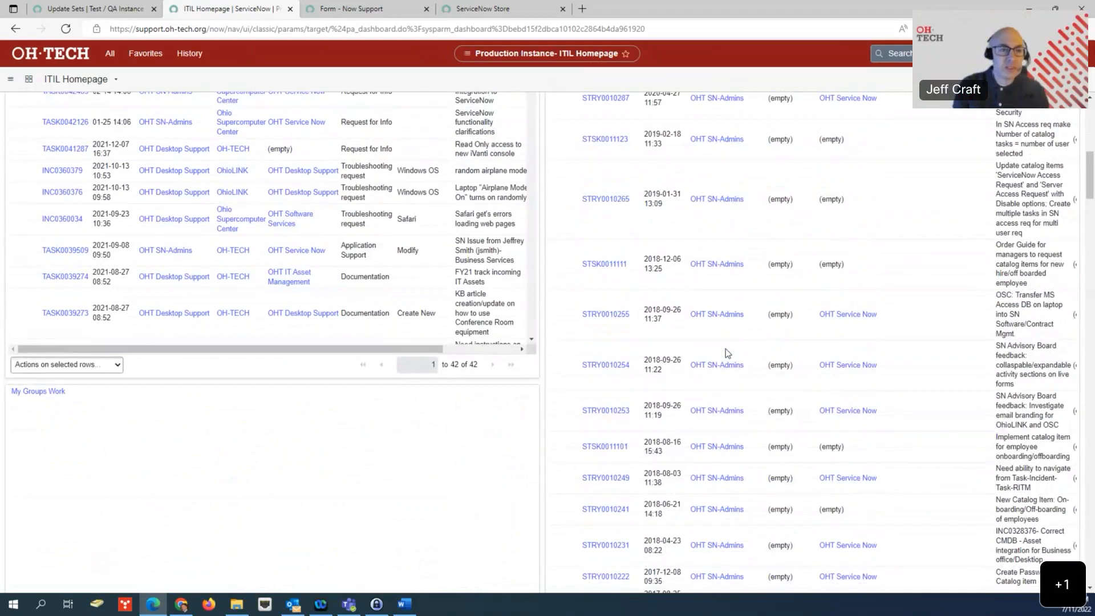
{"action": "scroll", "coordinate": [725, 348], "scroll_direction": "down", "scroll_amount": 4}
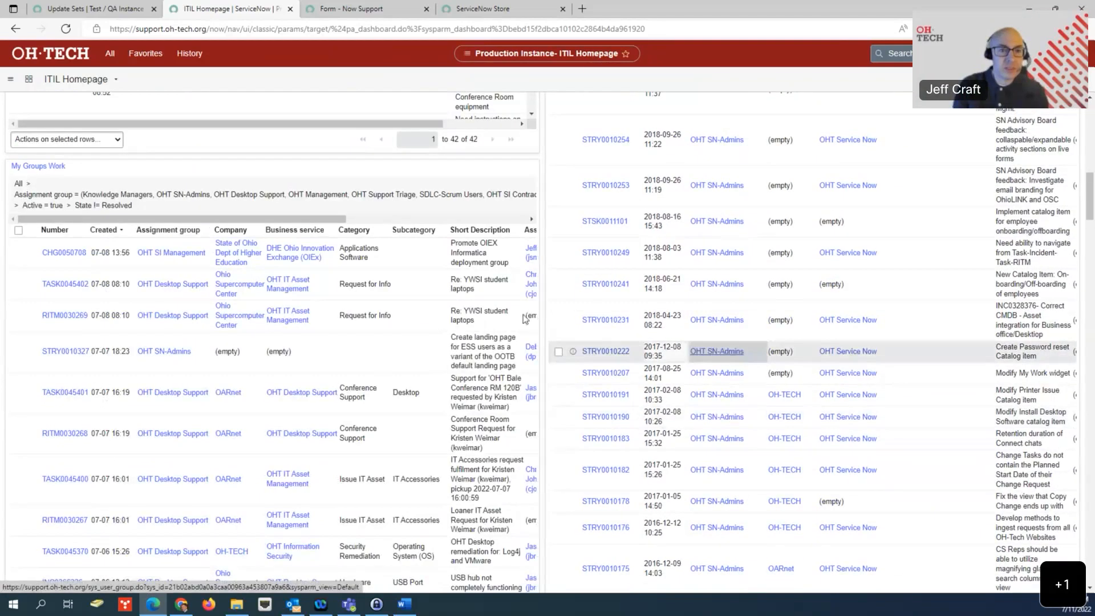
{"action": "scroll", "coordinate": [406, 313], "scroll_direction": "down", "scroll_amount": 10}
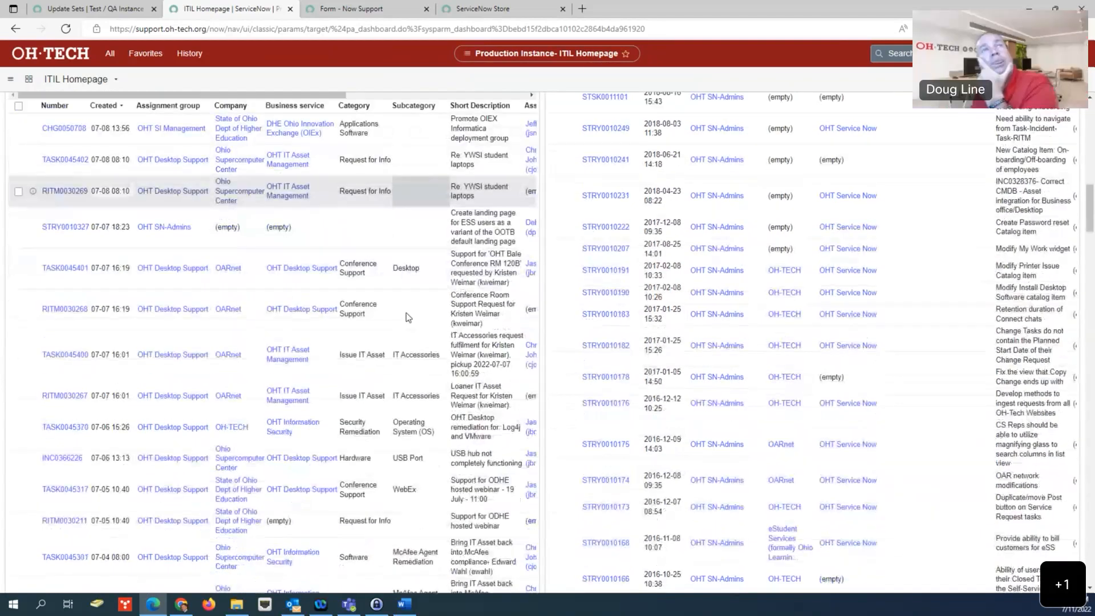
{"action": "scroll", "coordinate": [406, 312], "scroll_direction": "down", "scroll_amount": 10}
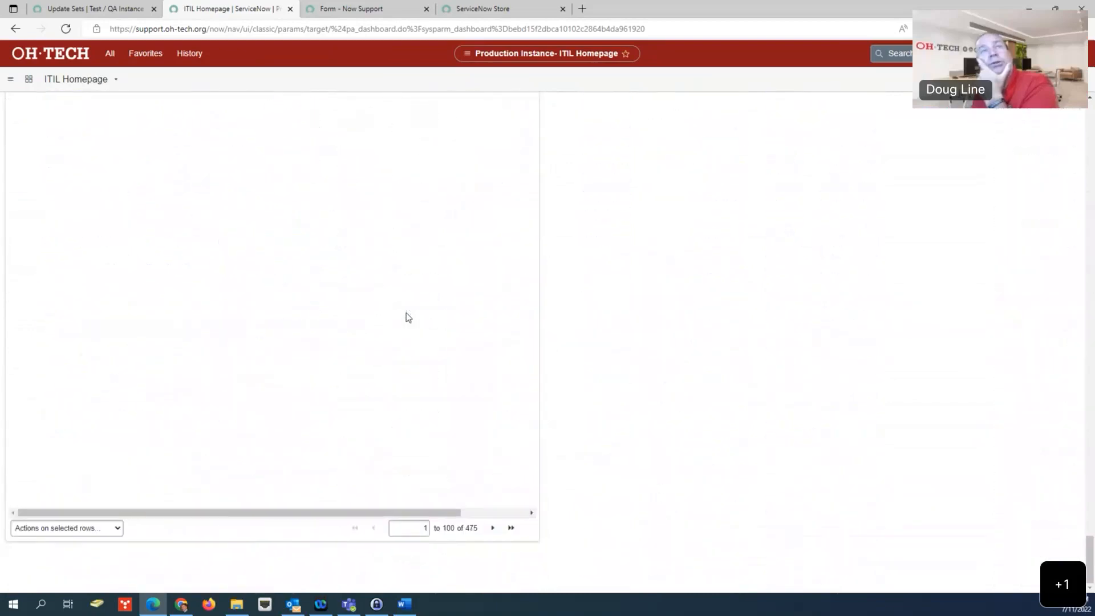
{"action": "scroll", "coordinate": [406, 312], "scroll_direction": "up", "scroll_amount": 10}
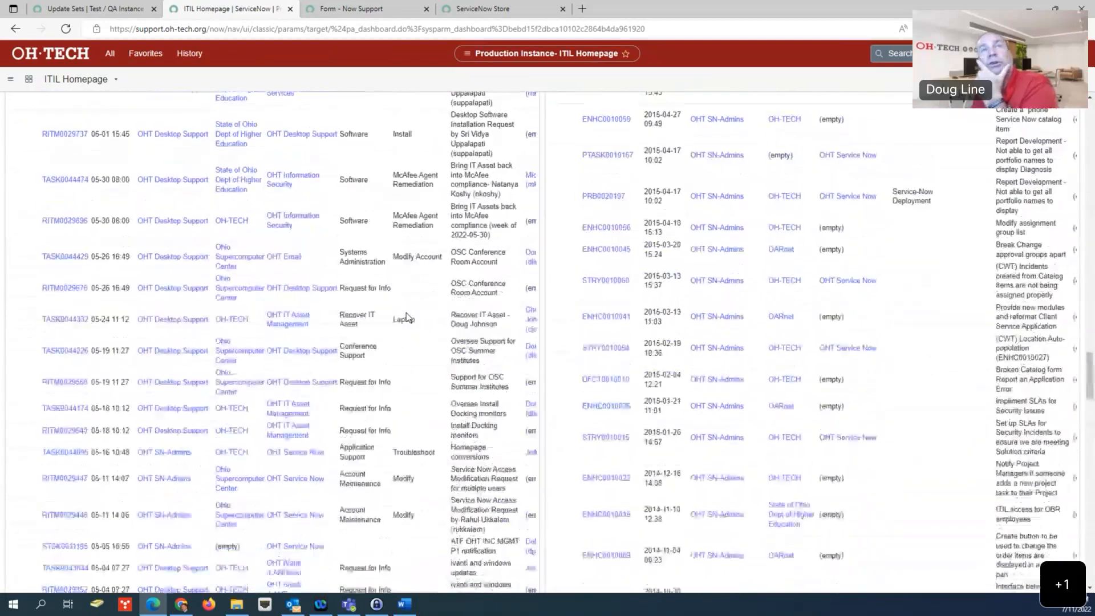
{"action": "scroll", "coordinate": [406, 313], "scroll_direction": "up", "scroll_amount": 10}
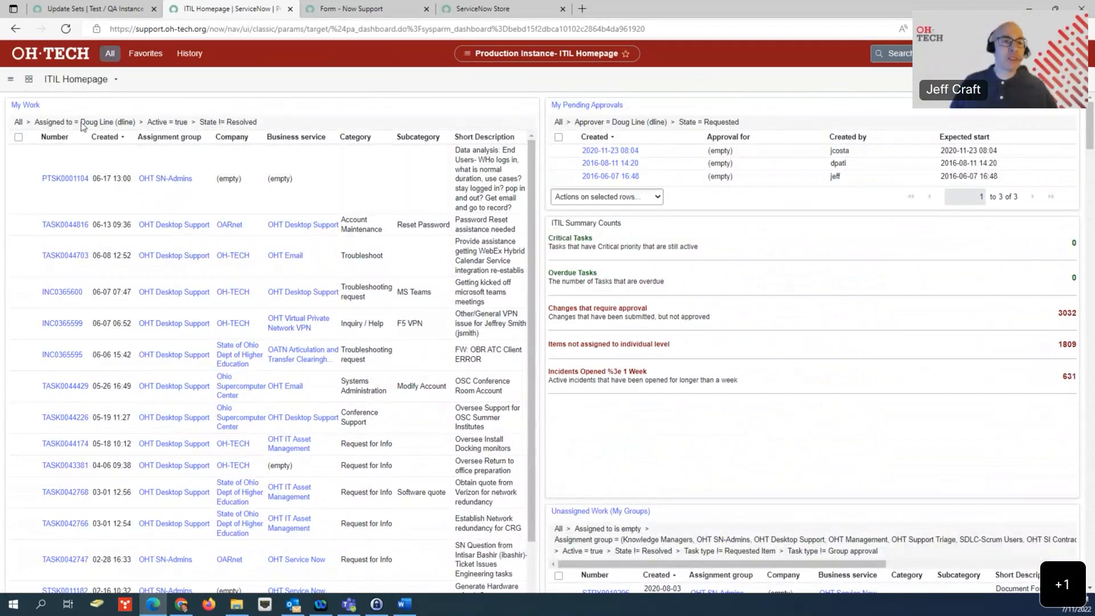
{"action": "left_click", "coordinate": [62, 227]}
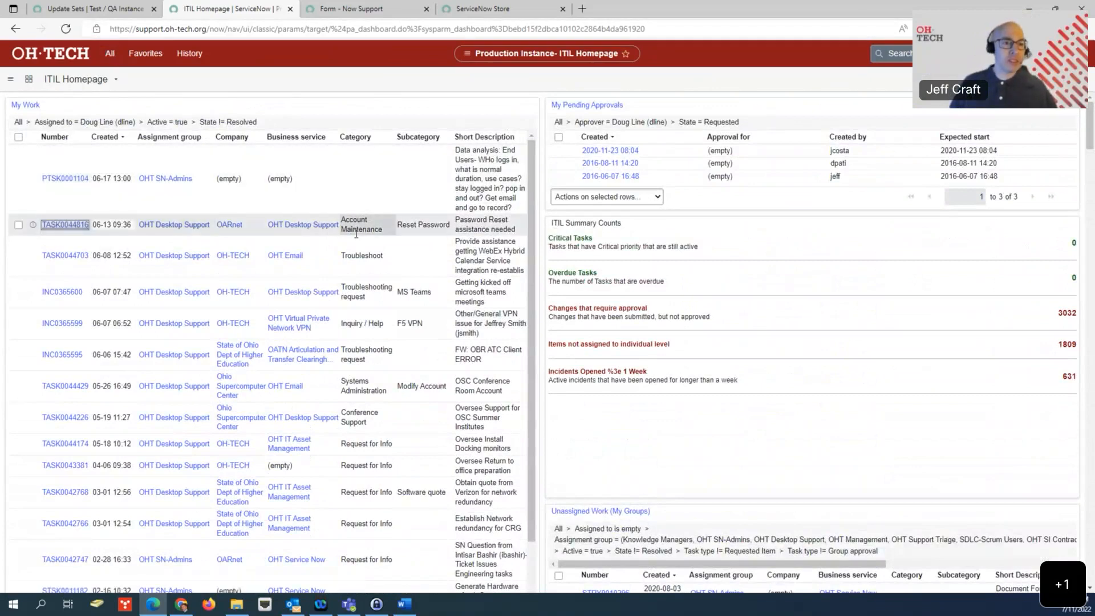